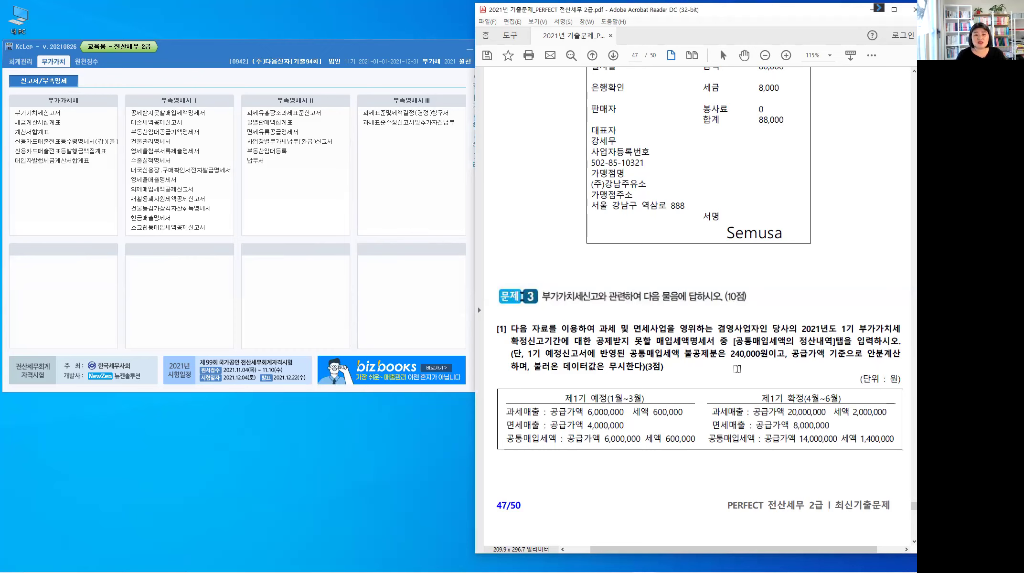
- In the exam PDF, highlight "[공통매입세액의 정산내역]탭을" in problem 3 question 1 and "부가가치세신고서" in question 2
{"action": "mouse_move", "coordinate": [731, 342]}
{"action": "left_mouse_down"}
{"action": "mouse_move", "coordinate": [823, 352]}
{"action": "mouse_move", "coordinate": [835, 343]}
{"action": "left_mouse_up"}
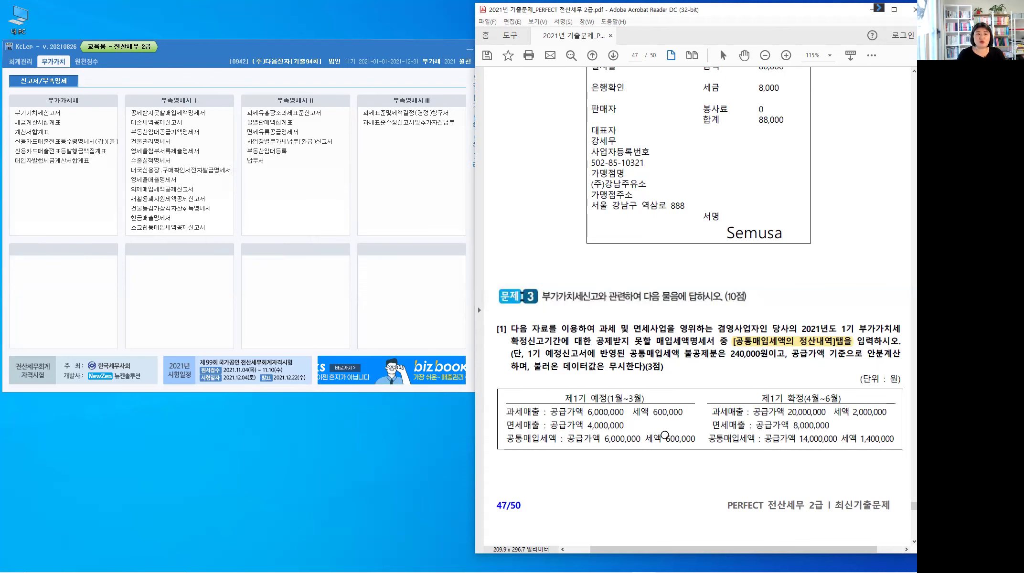
{"action": "scroll", "coordinate": [665, 434], "scroll_direction": "down", "scroll_amount": 10}
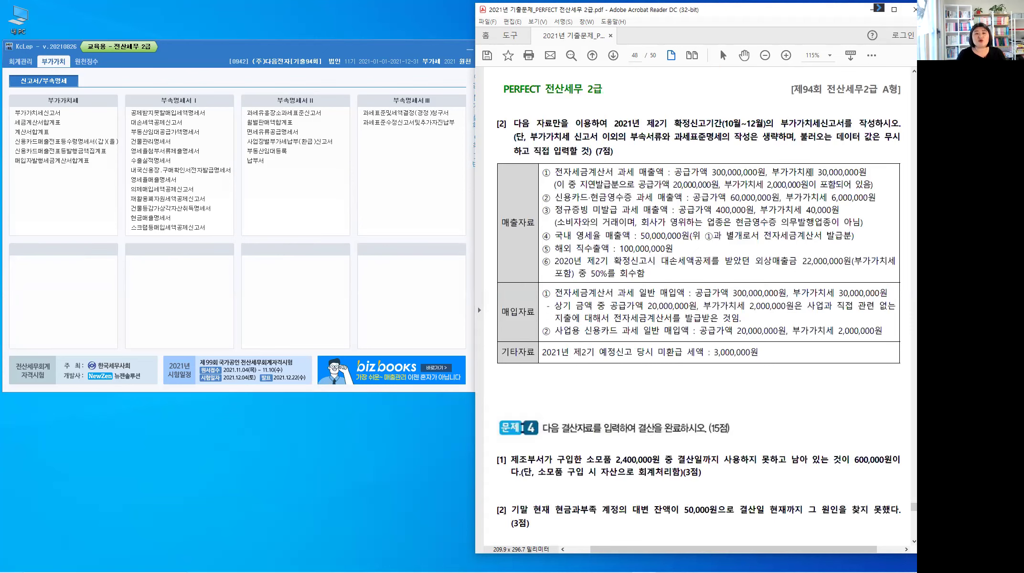
{"action": "left_click_drag", "start_coordinate": [781, 123], "coordinate": [845, 123]}
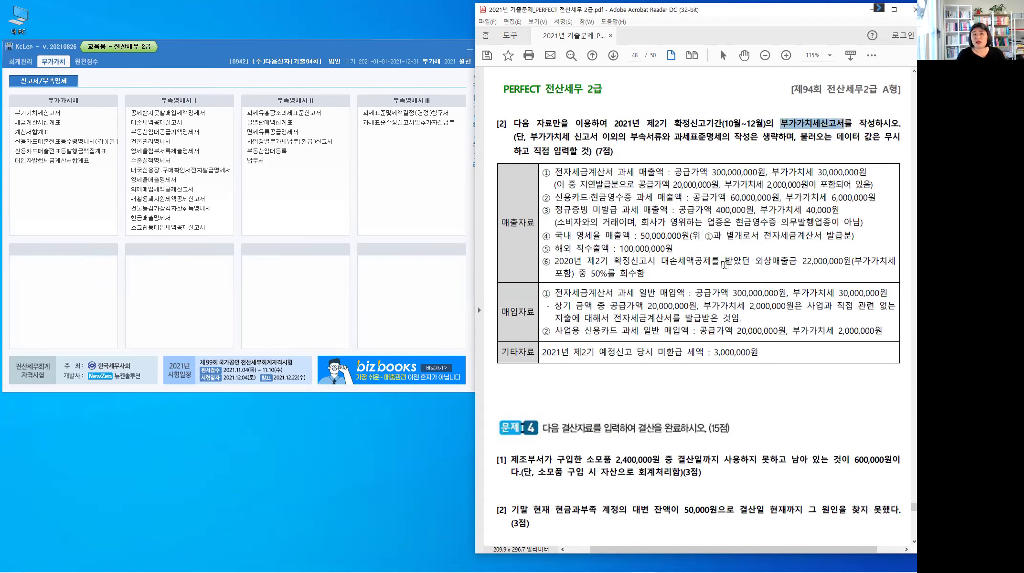
{"action": "key", "text": "u"}
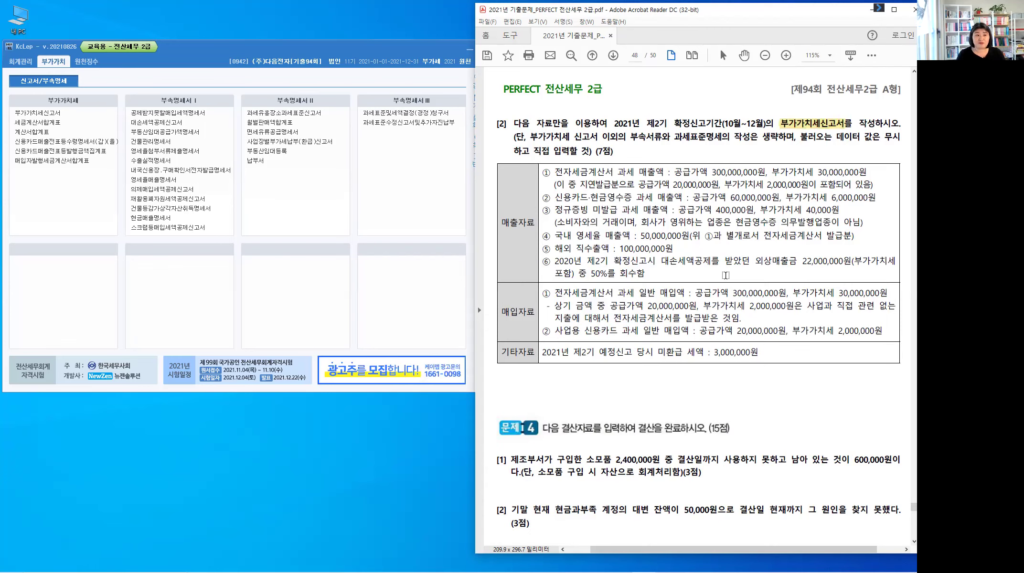
- Return to problem 3 question 1 and highlight the phrase "확정신고기간"
{"action": "scroll", "coordinate": [725, 276], "scroll_direction": "up", "scroll_amount": 1}
{"action": "scroll", "coordinate": [726, 276], "scroll_direction": "up", "scroll_amount": 10}
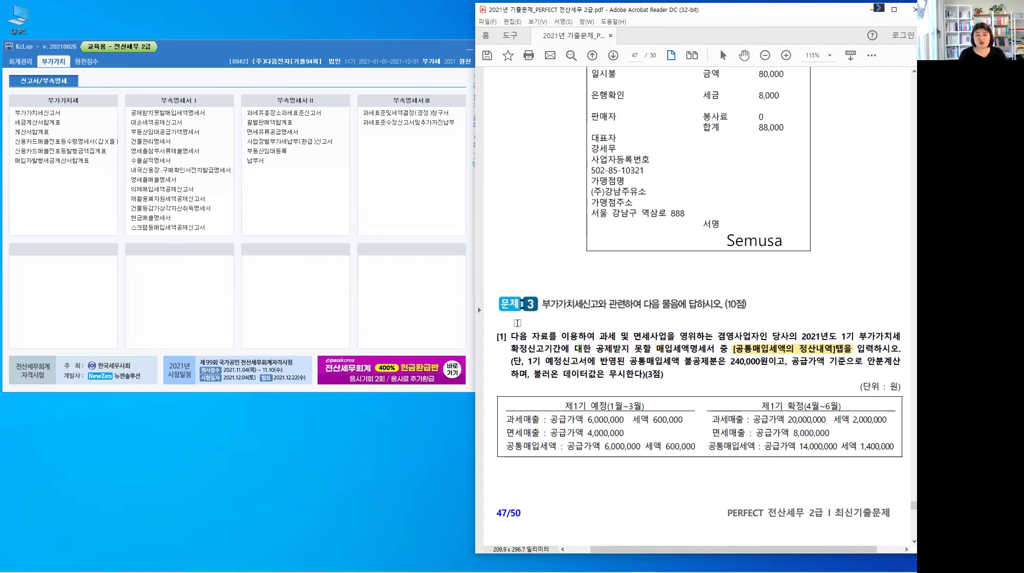
{"action": "left_click_drag", "start_coordinate": [511, 349], "coordinate": [542, 350]}
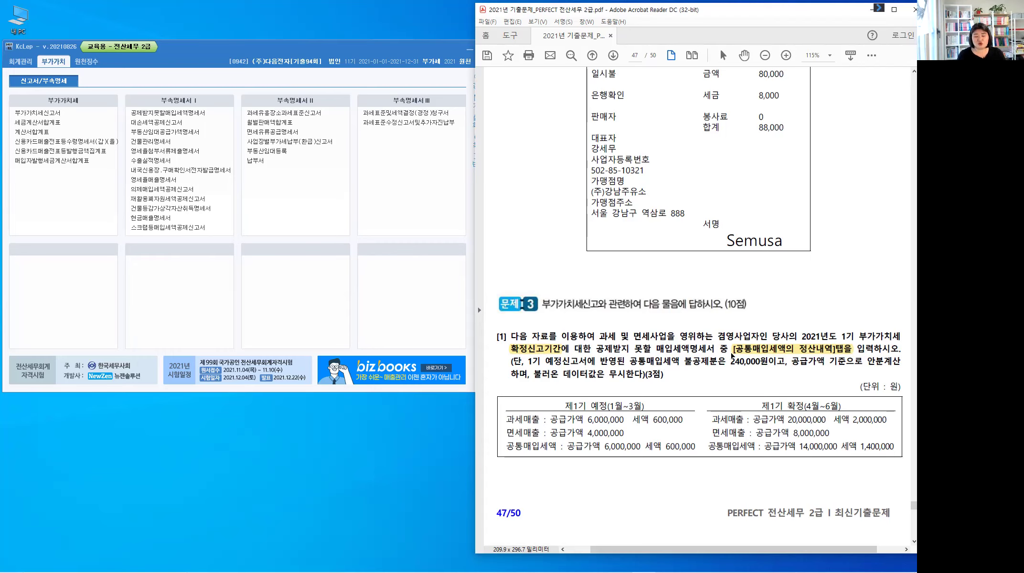
{"action": "left_click", "coordinate": [772, 354]}
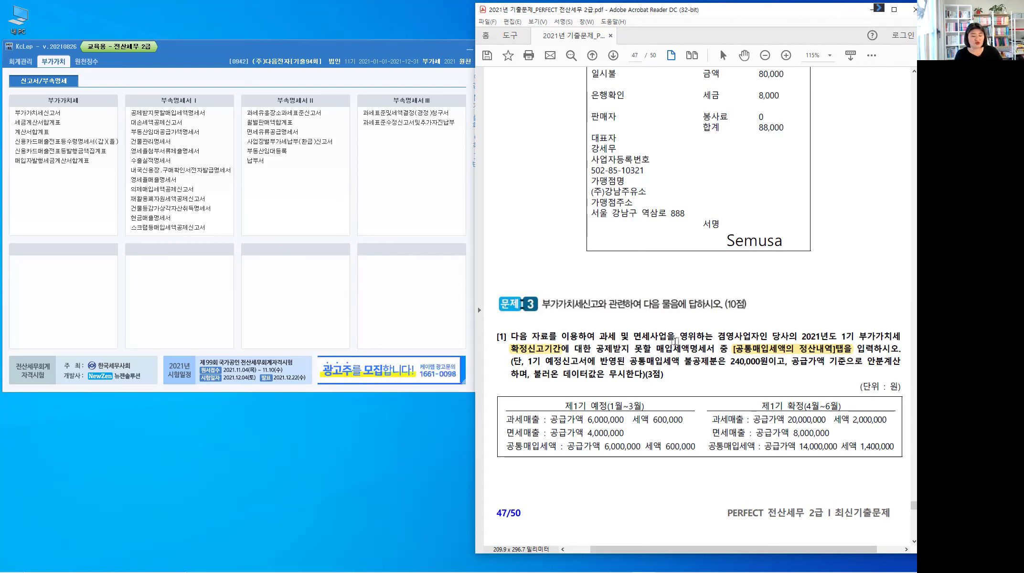
- Draw a red bracket arrow from "매입세액명세서" to the highlighted "[공통매입세액의 정산내역]" phrase
{"action": "key", "text": "ctrl+shift+3"}
{"action": "left_click_drag", "start_coordinate": [684, 330], "coordinate": [682, 343]}
{"action": "left_click_drag", "start_coordinate": [755, 328], "coordinate": [754, 341]}
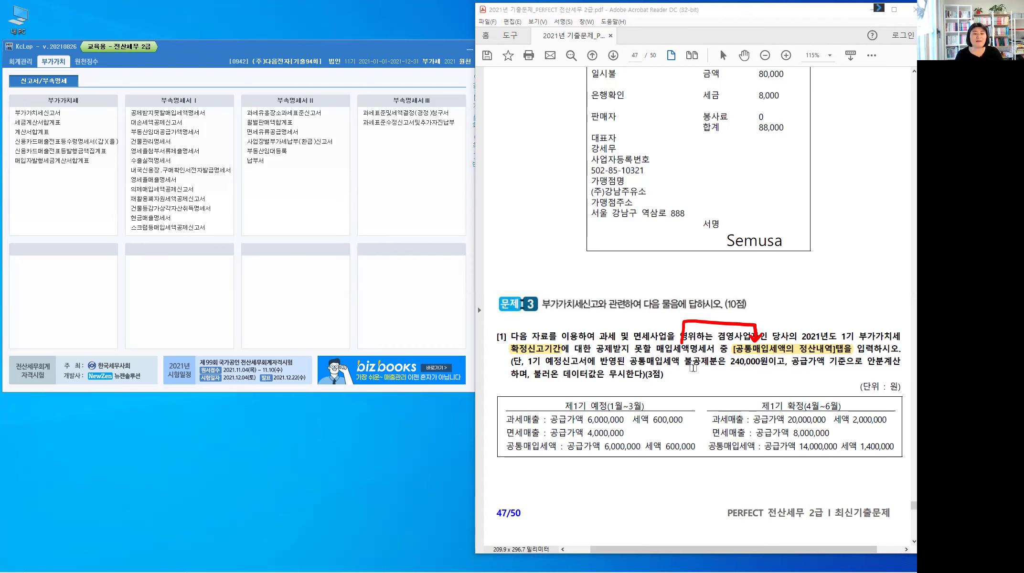
- Highlight "공통매입세액 불공제분은 240,000" and the common input tax amounts "세액 600,000" and "세액 1,400,000" in the data table
{"action": "left_click_drag", "start_coordinate": [630, 361], "coordinate": [761, 363]}
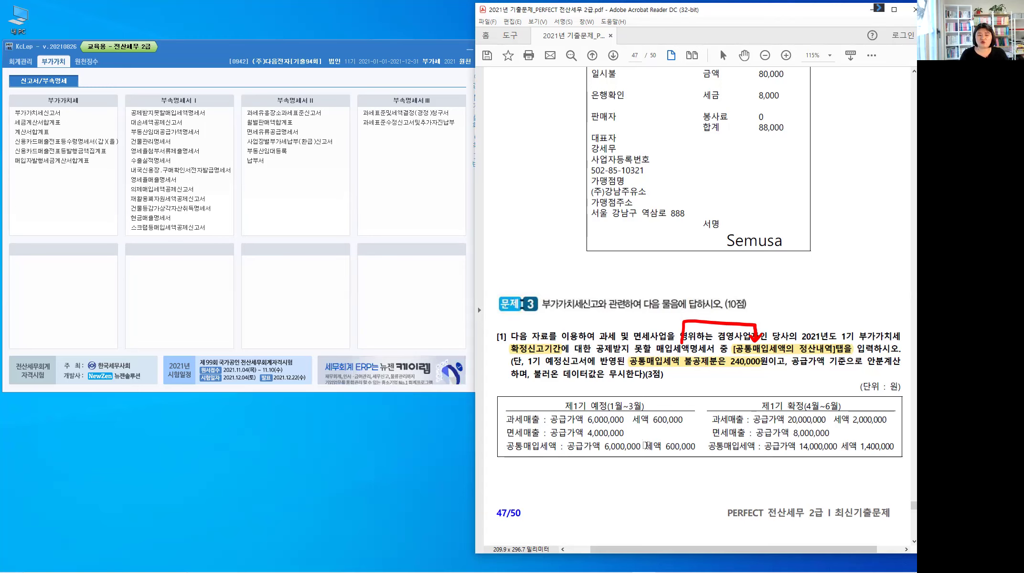
{"action": "left_click_drag", "start_coordinate": [696, 447], "coordinate": [646, 447]}
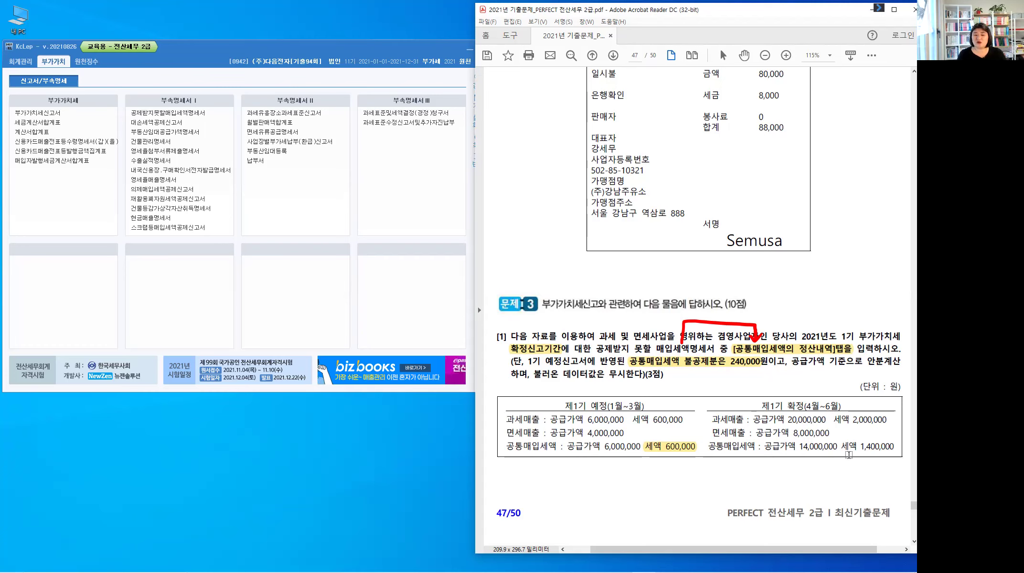
{"action": "left_click_drag", "start_coordinate": [894, 446], "coordinate": [844, 459]}
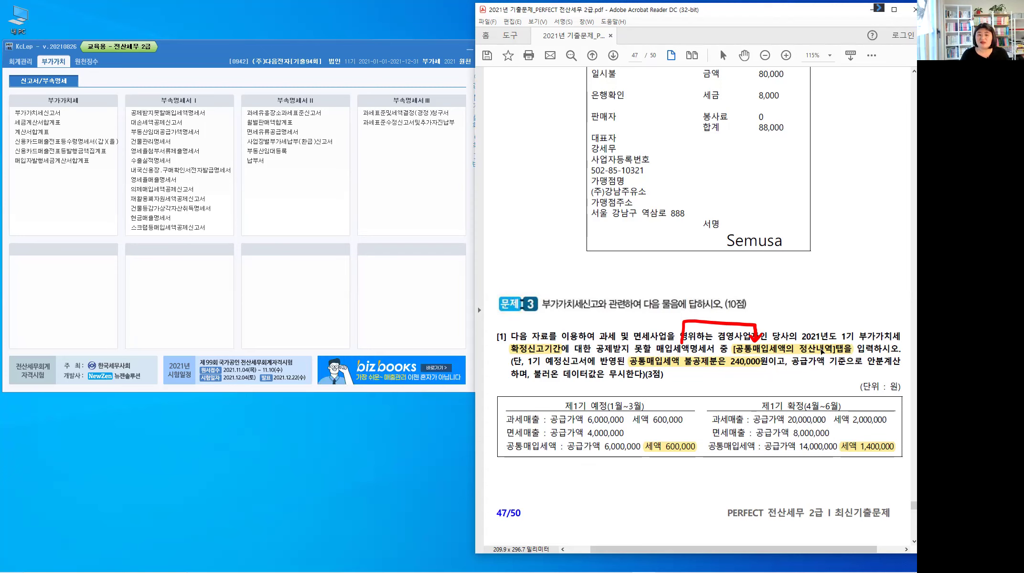
- Handwrite "6개월" in red above the bracket arrow over question 1
{"action": "key", "text": "alt"}
{"action": "left_click_drag", "start_coordinate": [709, 304], "coordinate": [713, 316]}
{"action": "left_click_drag", "start_coordinate": [718, 304], "coordinate": [718, 316]}
{"action": "mouse_move", "coordinate": [722, 301]}
{"action": "left_mouse_down"}
{"action": "mouse_move", "coordinate": [721, 317]}
{"action": "mouse_move", "coordinate": [727, 309]}
{"action": "left_mouse_up"}
{"action": "left_click_drag", "start_coordinate": [733, 301], "coordinate": [733, 312]}
{"action": "left_click_drag", "start_coordinate": [726, 312], "coordinate": [736, 318]}
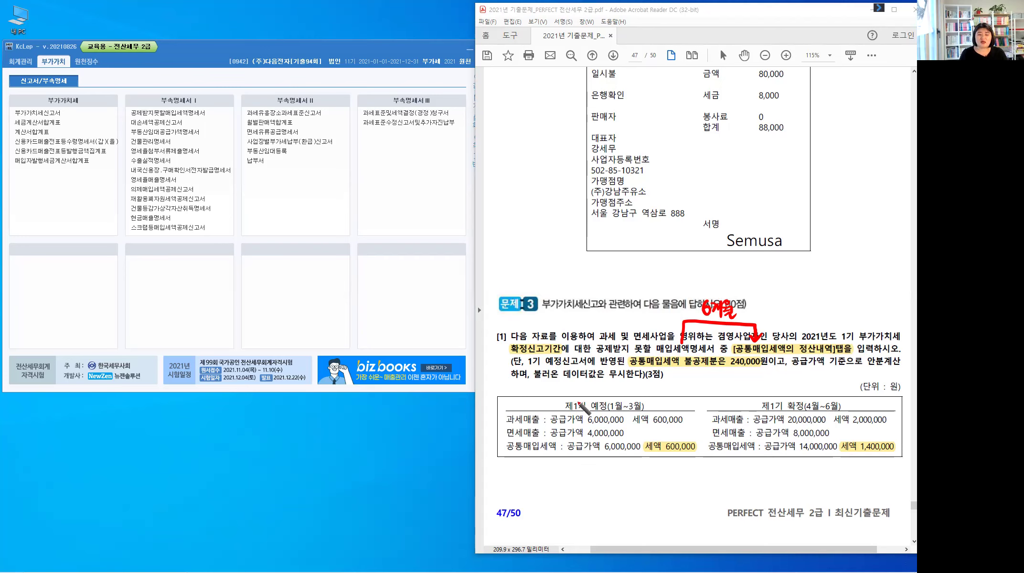
- Handwrite 10,000,000 above the 제1기 예정 column and 28,000,000 above the 제1기 확정 column, with a plus sign between them
{"action": "left_click_drag", "start_coordinate": [587, 396], "coordinate": [637, 390]}
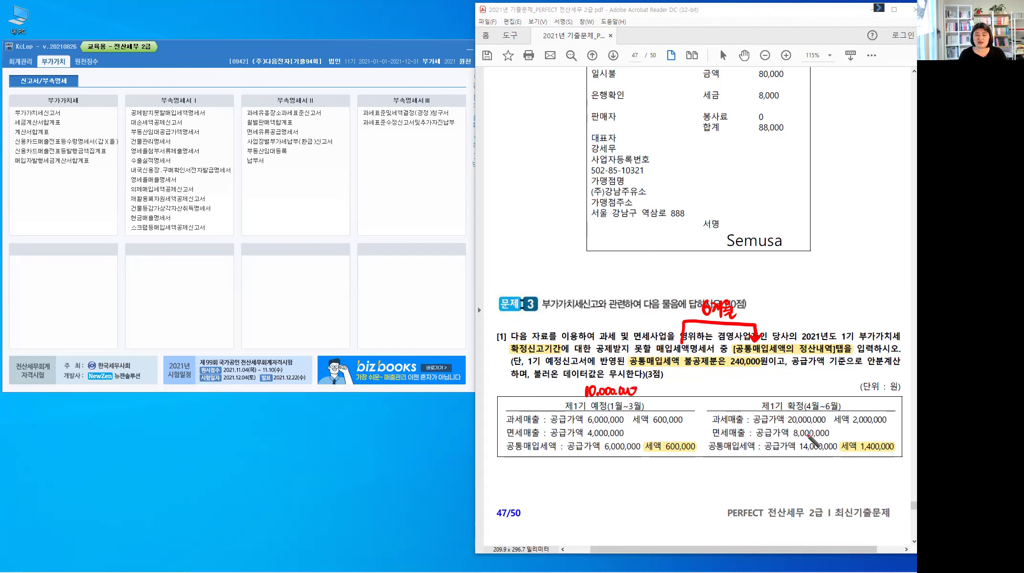
{"action": "left_click_drag", "start_coordinate": [783, 387], "coordinate": [843, 390]}
{"action": "left_click", "coordinate": [803, 394]}
{"action": "left_click_drag", "start_coordinate": [696, 388], "coordinate": [708, 389]}
{"action": "left_click_drag", "start_coordinate": [702, 382], "coordinate": [702, 395]}
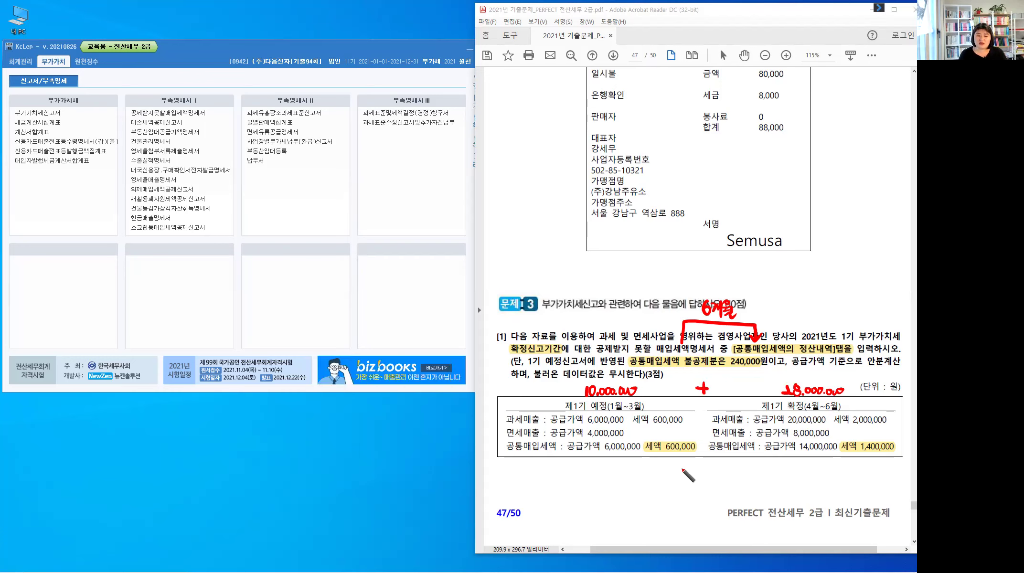
- Draw a red bracket joining the two highlighted tax amounts beneath the table and write 2,000,000 under it
{"action": "mouse_move", "coordinate": [673, 455]}
{"action": "left_mouse_down"}
{"action": "mouse_move", "coordinate": [770, 469]}
{"action": "mouse_move", "coordinate": [859, 461]}
{"action": "left_mouse_up"}
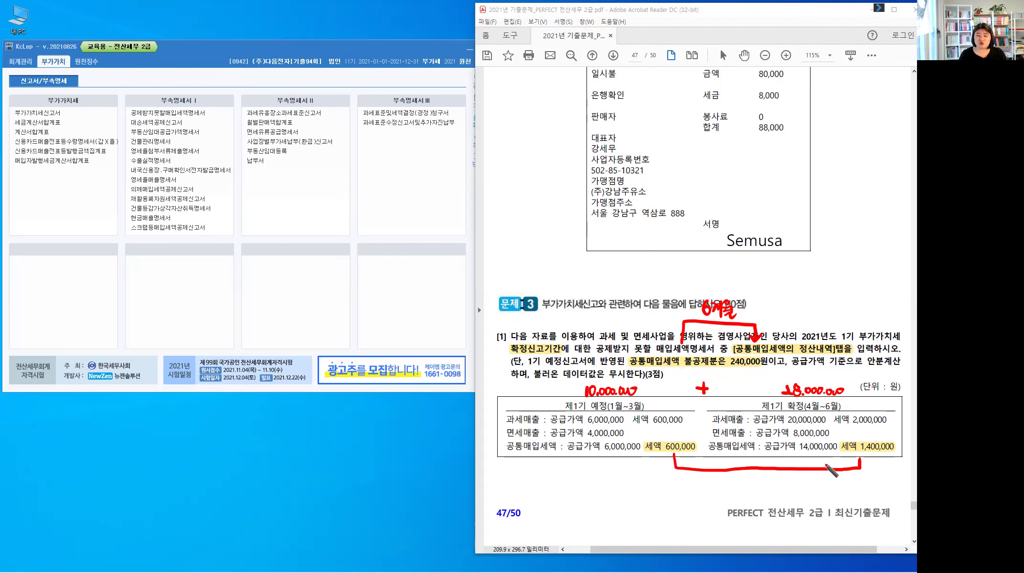
{"action": "left_click_drag", "start_coordinate": [741, 480], "coordinate": [801, 480]}
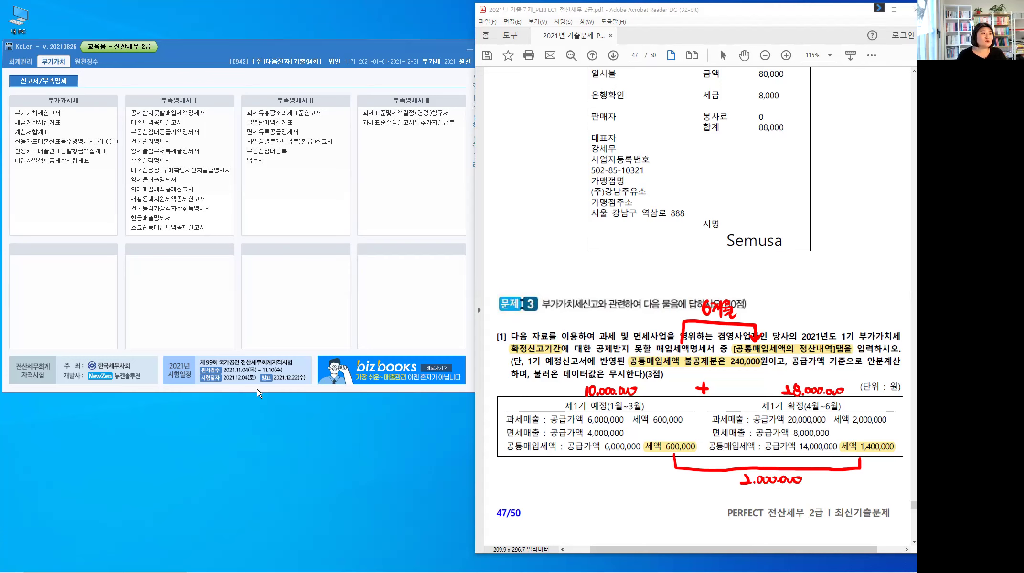
- Switch to KcLep, open the 공제받지못할매입세액명세서 form and set its inquiry period to April through June 2021
{"action": "left_click", "coordinate": [194, 114]}
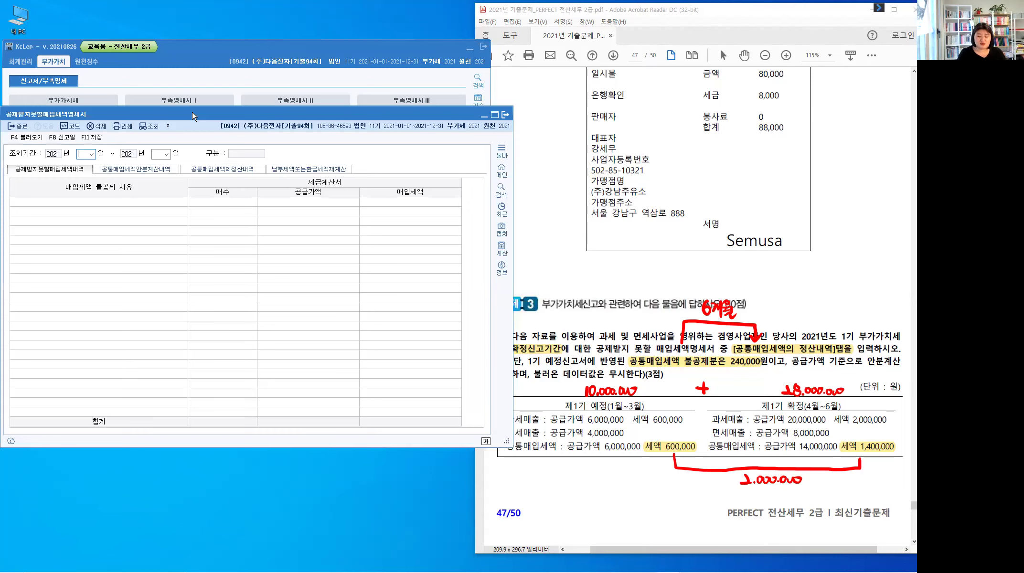
{"action": "type", "text": "4"}
{"action": "key", "text": "Return"}
{"action": "type", "text": "6"}
{"action": "key", "text": "Return"}
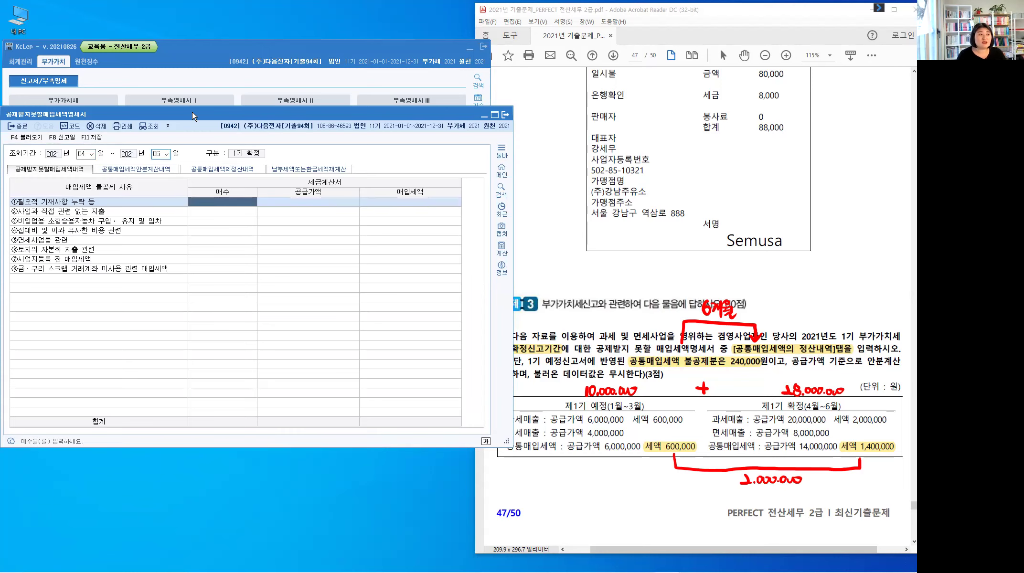
- In 공통매입세액의정산내역, choose formula 1 (당해과세기간의 공급가액기준) without loading voucher data, and highlight "공급가액 기준으로 안분계산" in the PDF question
{"action": "left_click", "coordinate": [219, 171]}
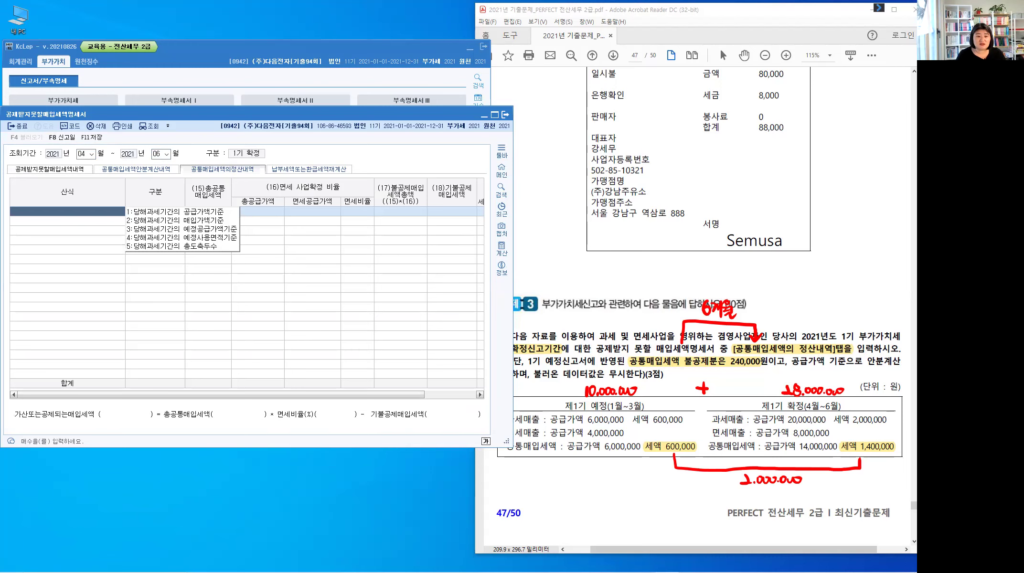
{"action": "left_click", "coordinate": [872, 362]}
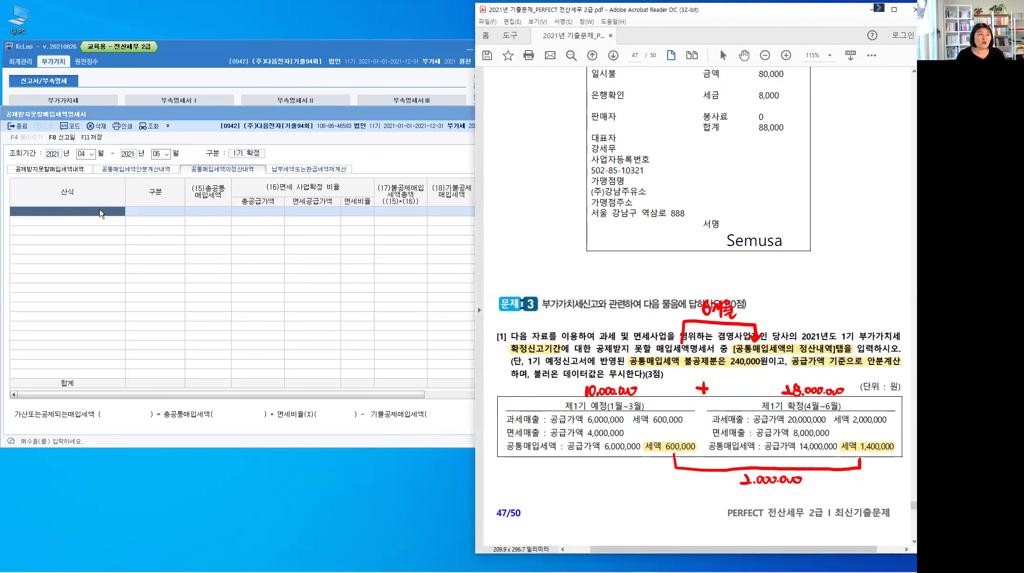
{"action": "left_click", "coordinate": [164, 214]}
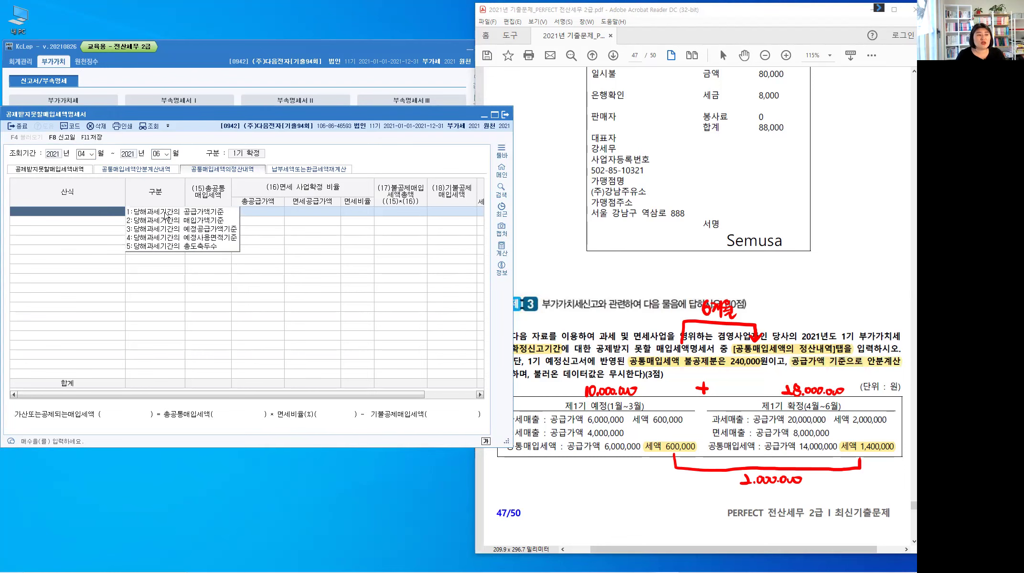
{"action": "key", "text": "Down"}
{"action": "key", "text": "Return"}
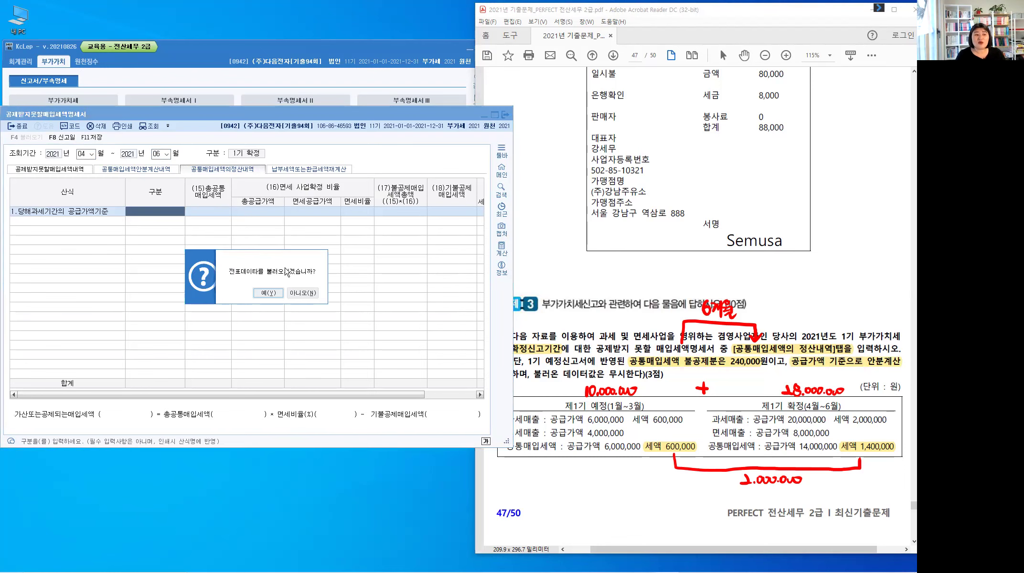
{"action": "left_click", "coordinate": [303, 295]}
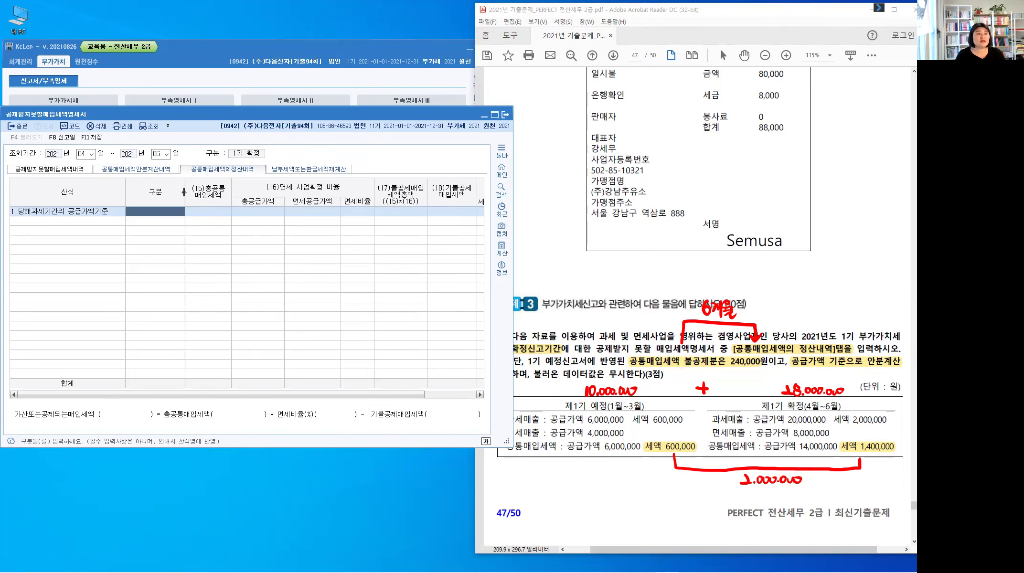
- Narrow the 구분 column, and enter 2,000,000 as 총공통매입세액 and 38,000,000 as 총공급가액
{"action": "left_click_drag", "start_coordinate": [180, 185], "coordinate": [143, 218]}
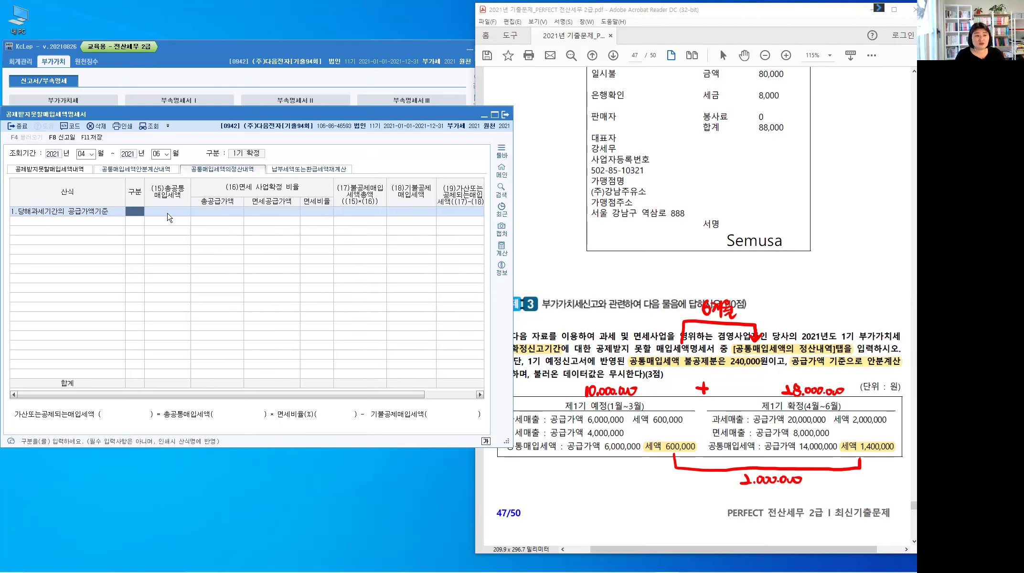
{"action": "left_click", "coordinate": [167, 214]}
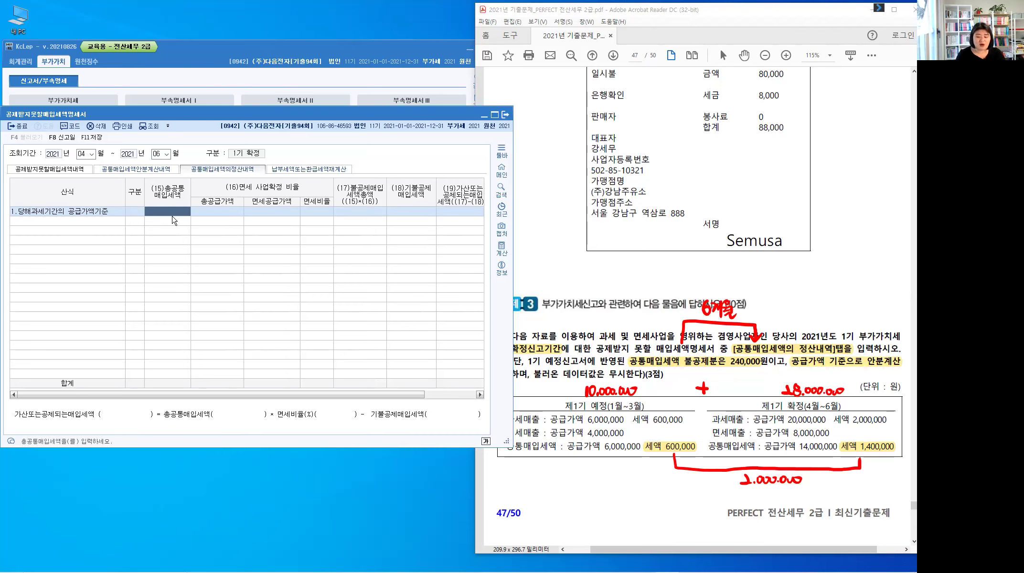
{"action": "type", "text": "2000000"}
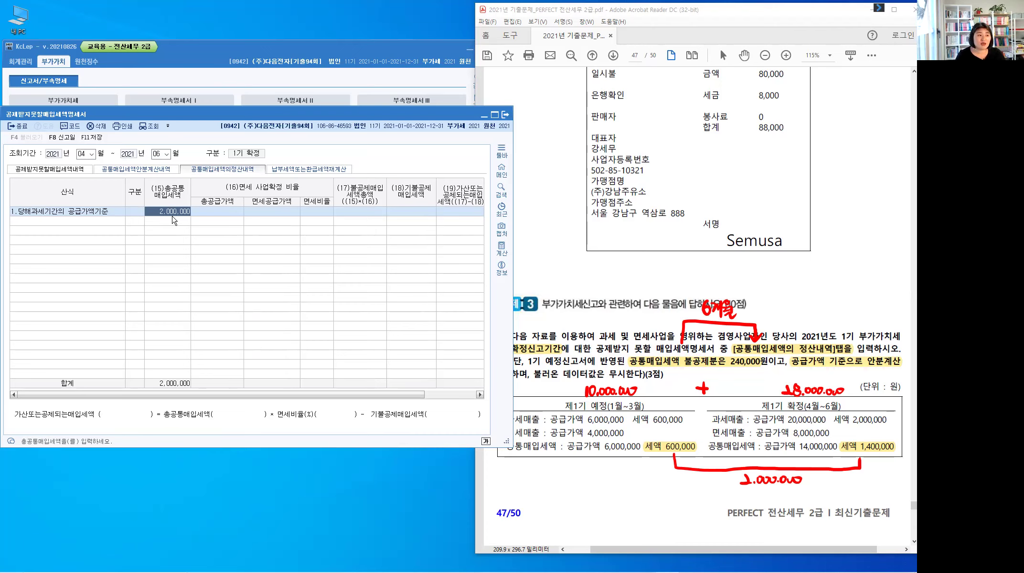
{"action": "key", "text": "Return"}
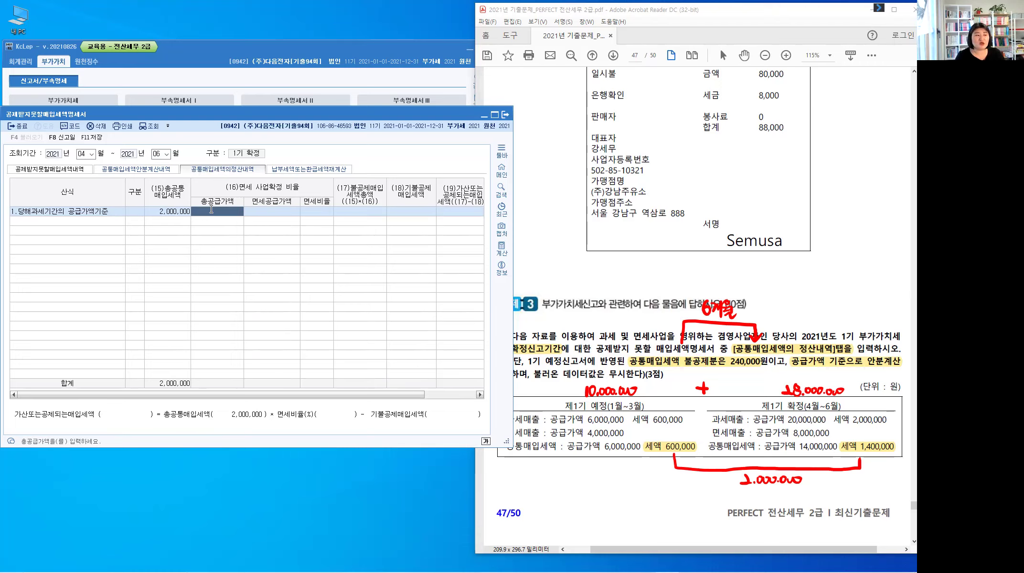
{"action": "type", "text": "38,000,000"}
{"action": "key", "text": "Return"}
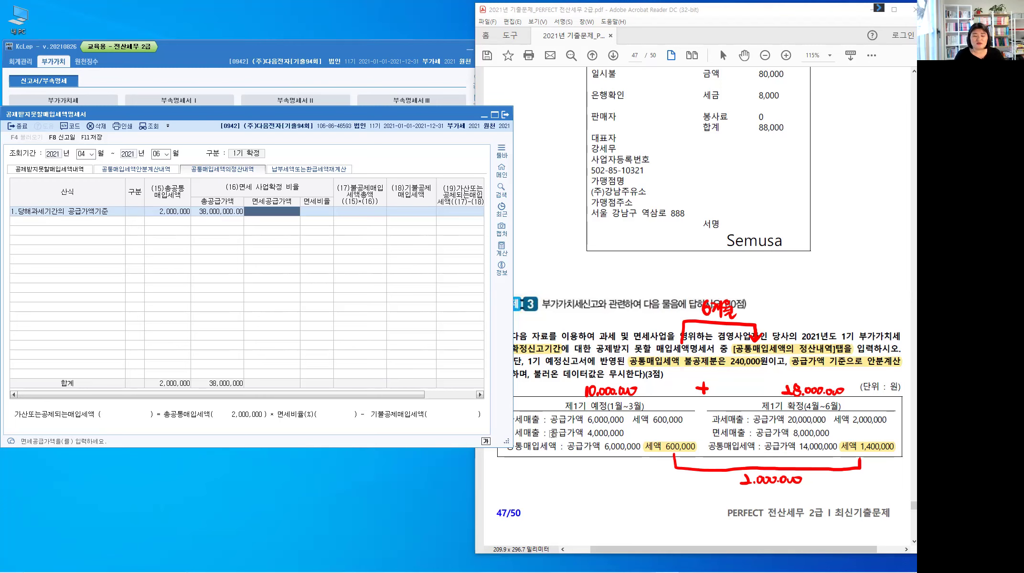
- In the exam PDF's data table, highlight "면세" in the 면세매출 lines of both the 예정 and 확정 columns
{"action": "left_click", "coordinate": [516, 433]}
{"action": "left_click_drag", "start_coordinate": [507, 433], "coordinate": [522, 433]}
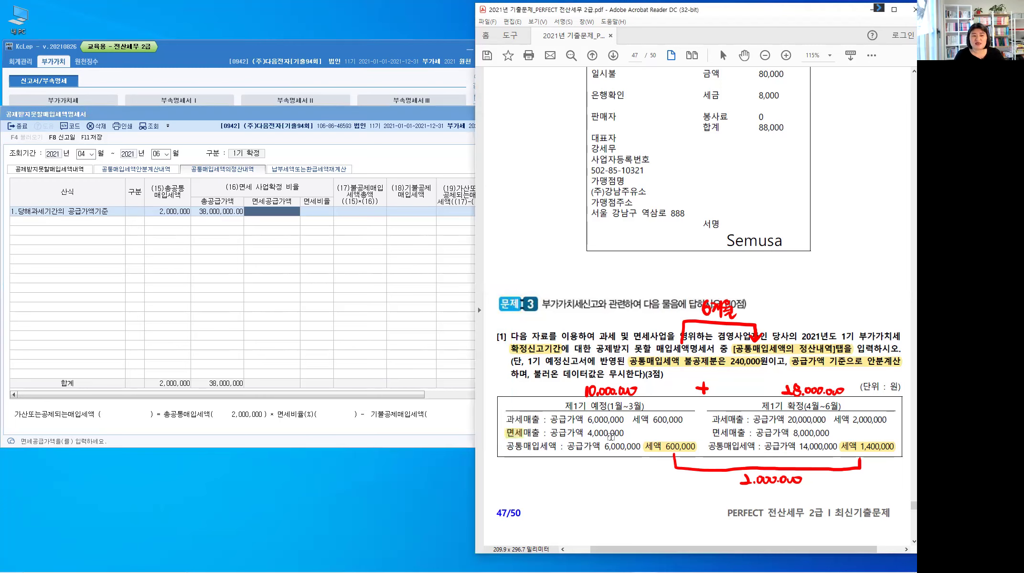
{"action": "left_click_drag", "start_coordinate": [726, 433], "coordinate": [711, 434]}
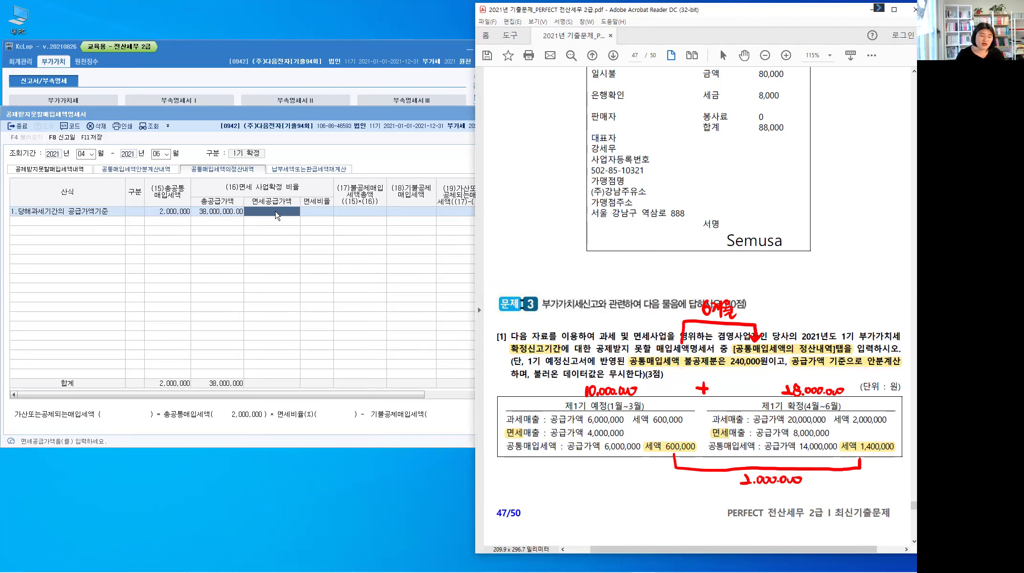
- Back in KcLep, enter 12,000,000 as 면세공급가액 and accept the calculated 면세비율 and 불공제매입세액총액
{"action": "left_click", "coordinate": [277, 215]}
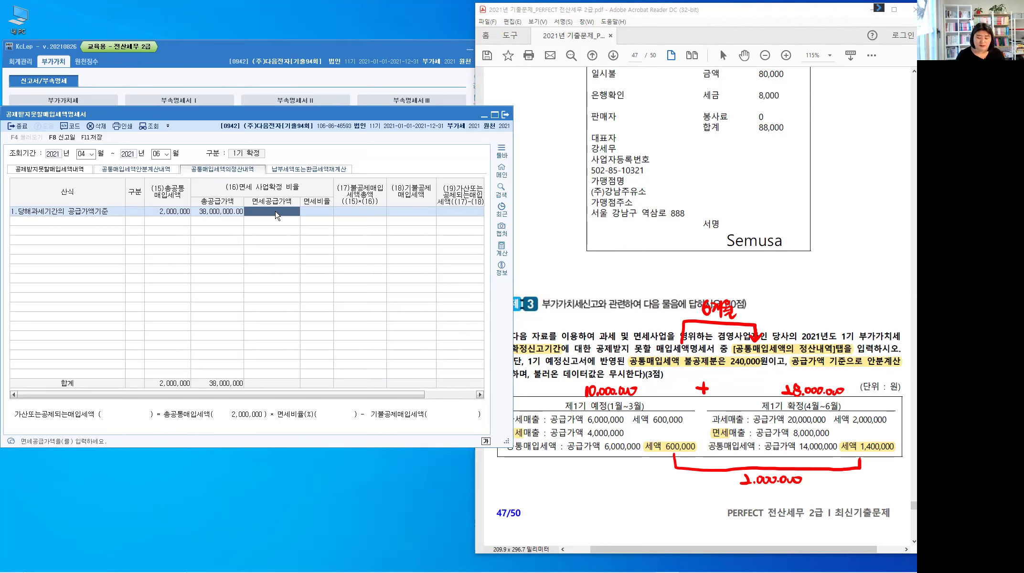
{"action": "type", "text": "12000000"}
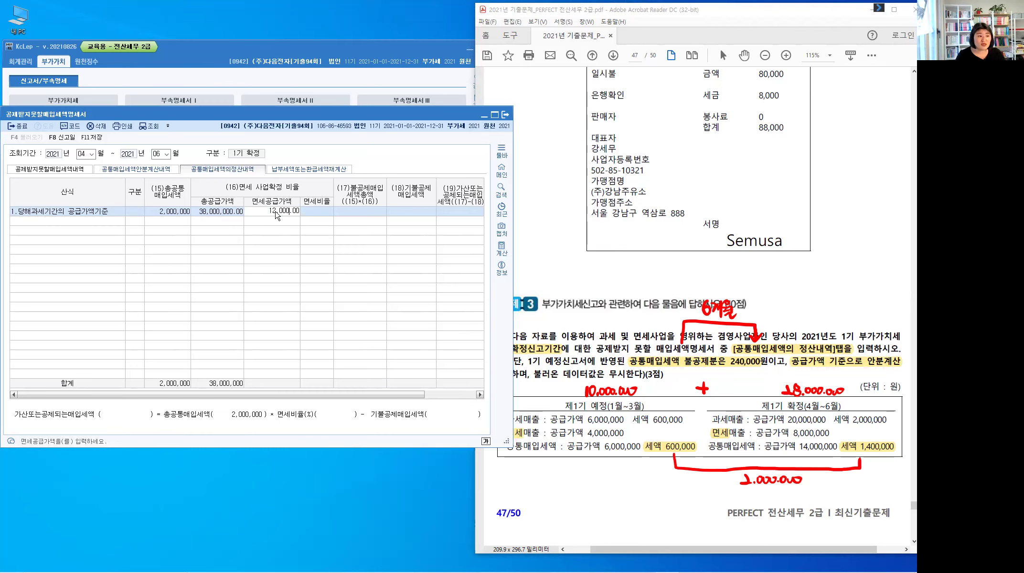
{"action": "key", "text": "Return"}
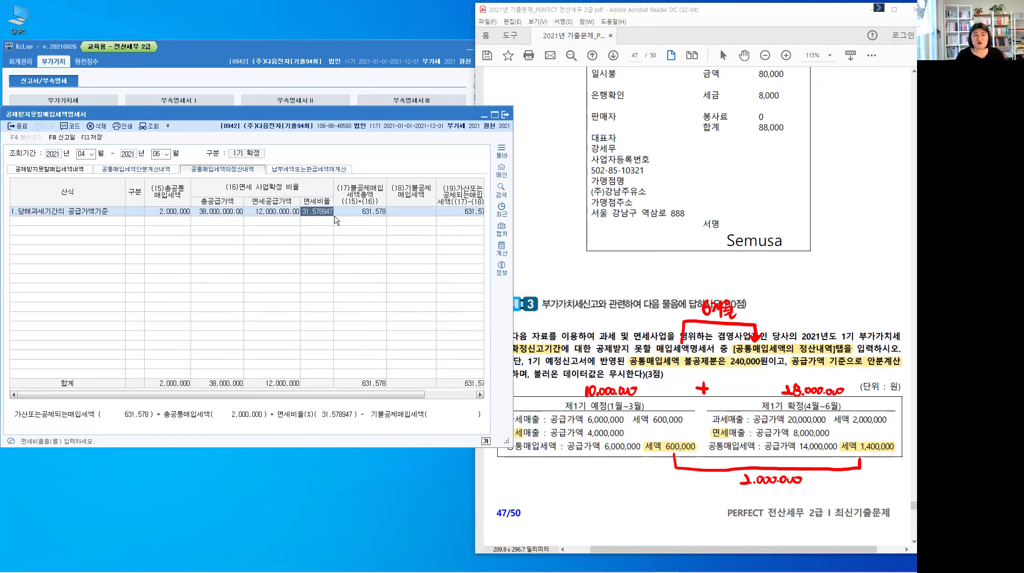
{"action": "key", "text": "ctrl"}
{"action": "key", "text": "Return"}
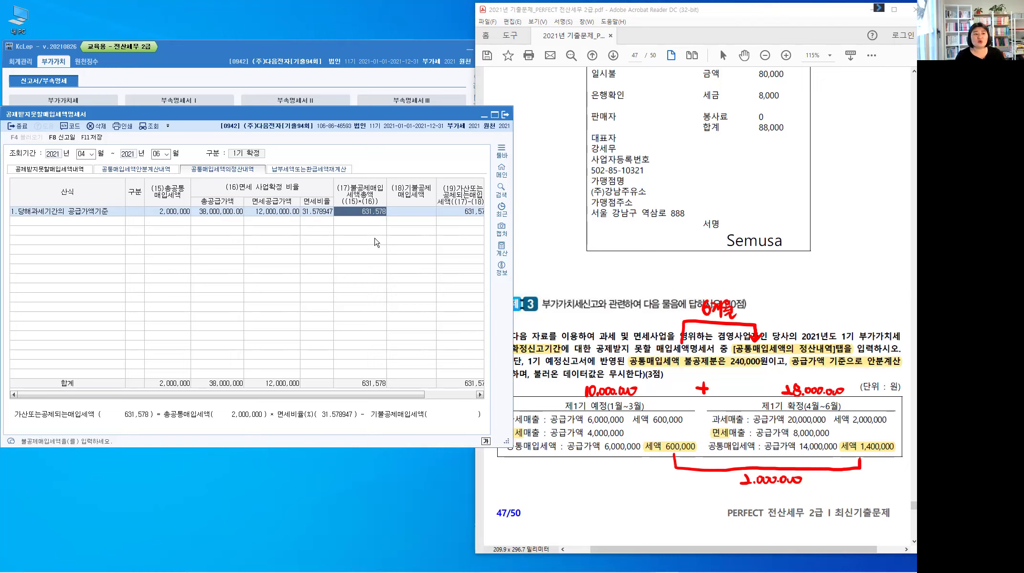
{"action": "key", "text": "Return"}
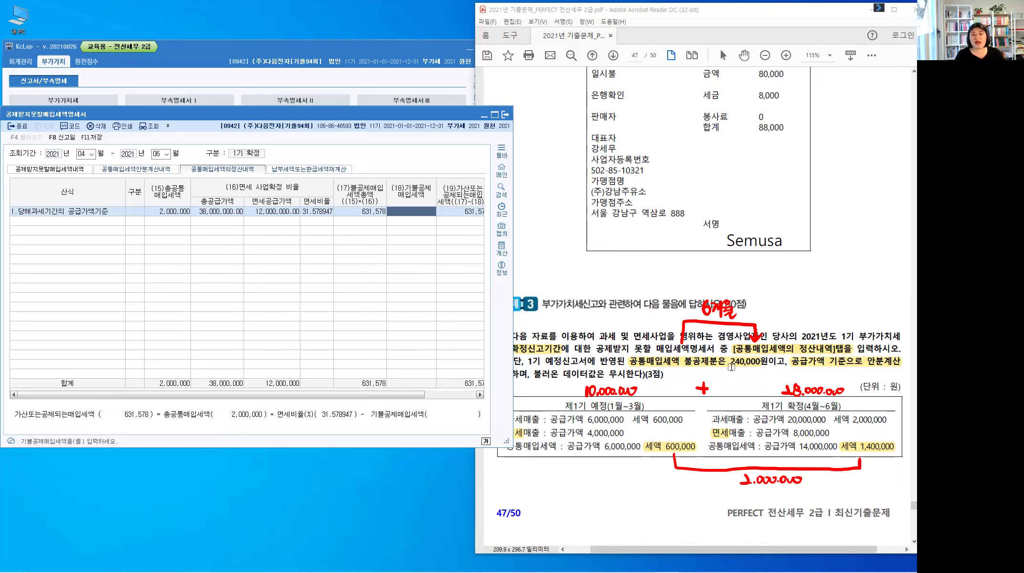
- Enter 240,000 as 기불공제매입세액, narrow the 산식 column, and accept the calculated 가산또는공제되는매입세액 to complete the row
{"action": "key", "text": "ctrl"}
{"action": "type", "text": "2400000"}
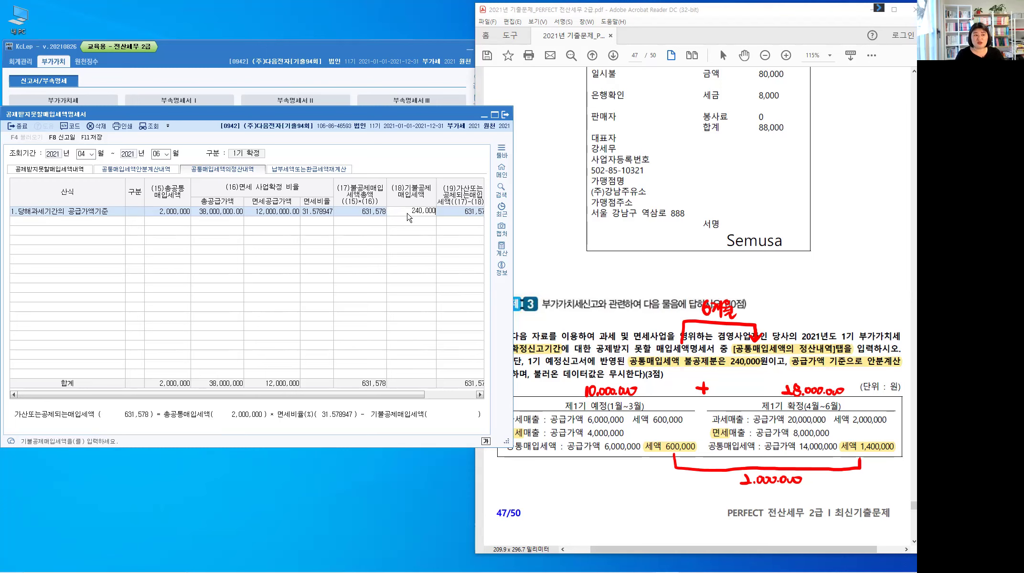
{"action": "key", "text": "Return"}
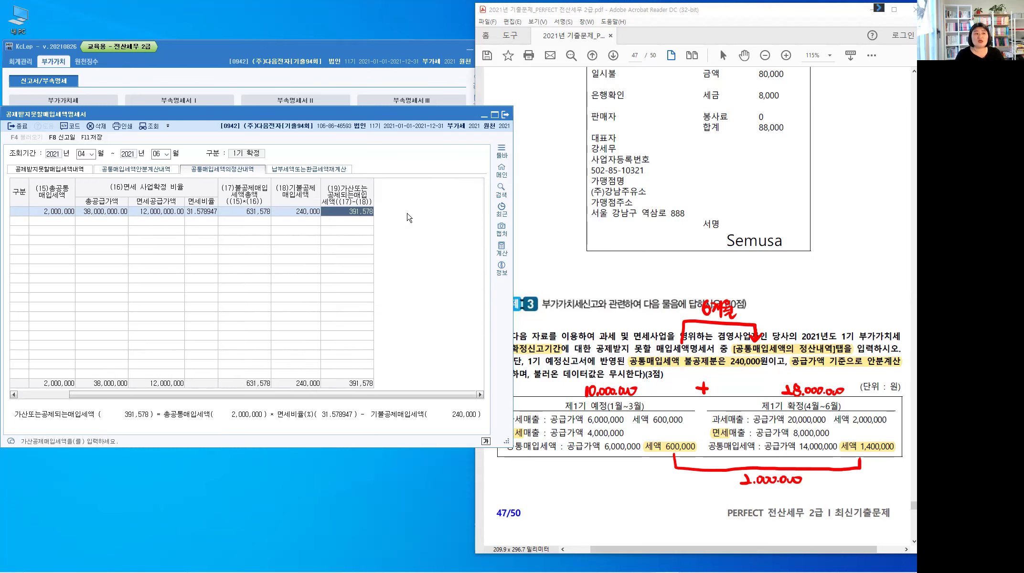
{"action": "left_click_drag", "start_coordinate": [465, 395], "coordinate": [348, 395]}
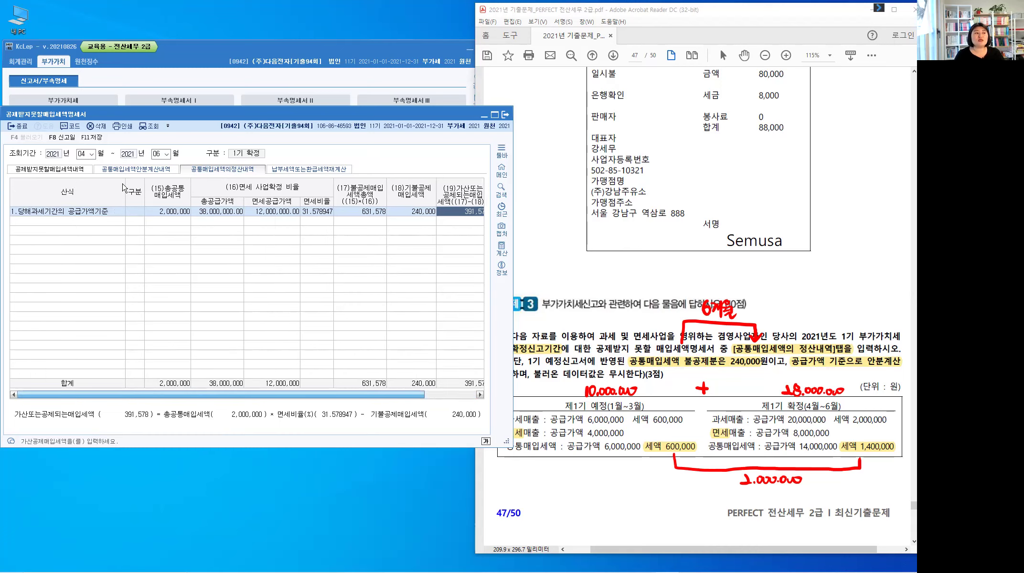
{"action": "left_click_drag", "start_coordinate": [125, 186], "coordinate": [115, 186]}
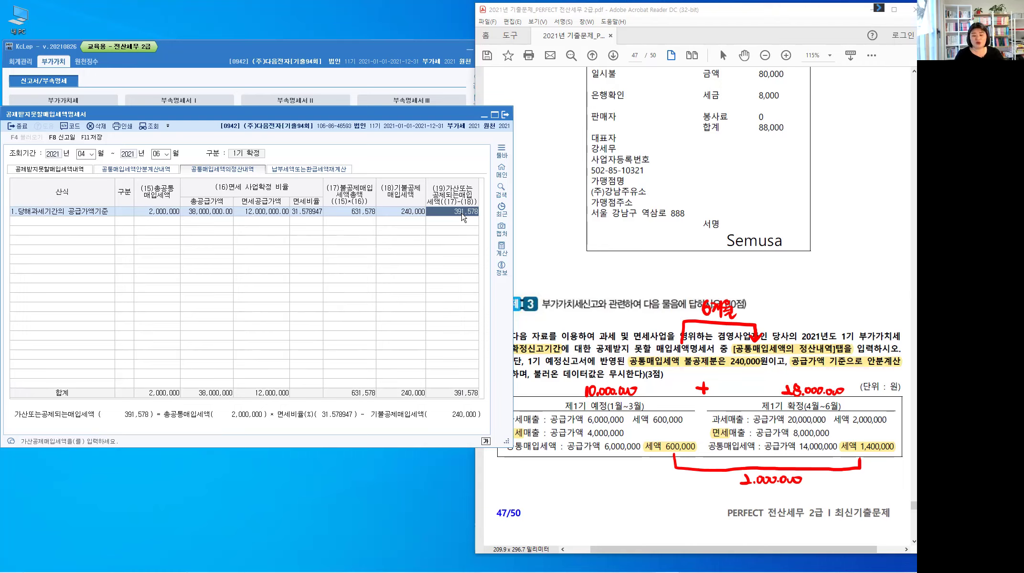
{"action": "key", "text": "Return"}
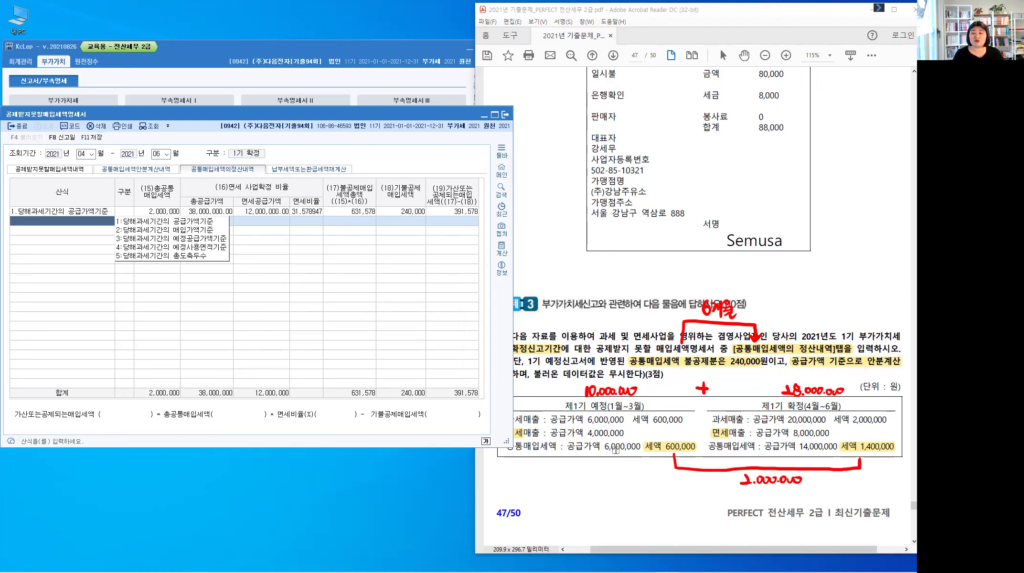
- Save and close the 공제받지못할매입세액명세서, and clear the red pen annotations over the PDF question
{"action": "left_click", "coordinate": [92, 138]}
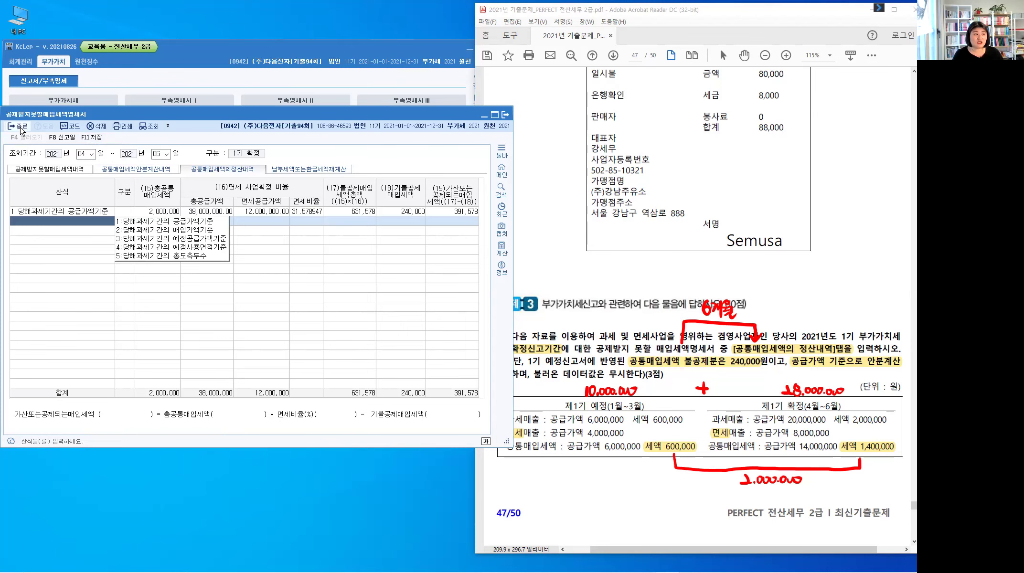
{"action": "left_click", "coordinate": [19, 126]}
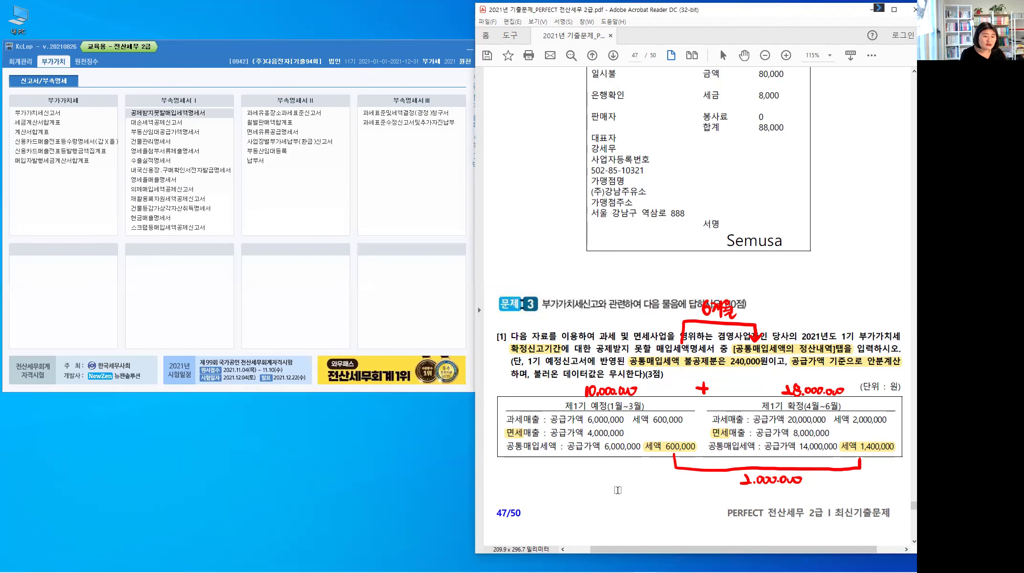
{"action": "key", "text": "Escape"}
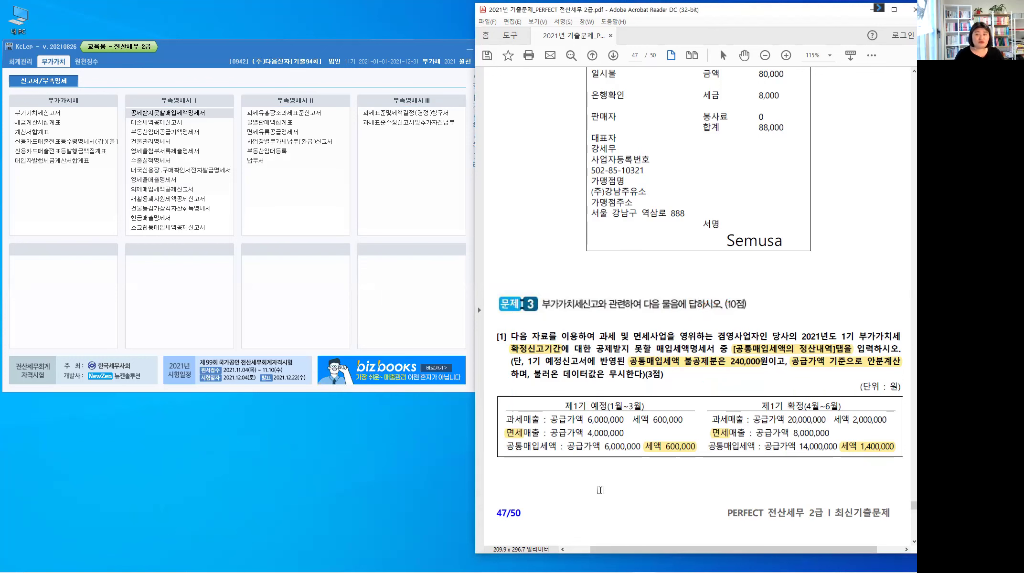
- For question 2, open 부가가치세신고서 with the period October 1 to December 31, 2021, and place its window beside the exam PDF
{"action": "scroll", "coordinate": [600, 490], "scroll_direction": "down", "scroll_amount": 10}
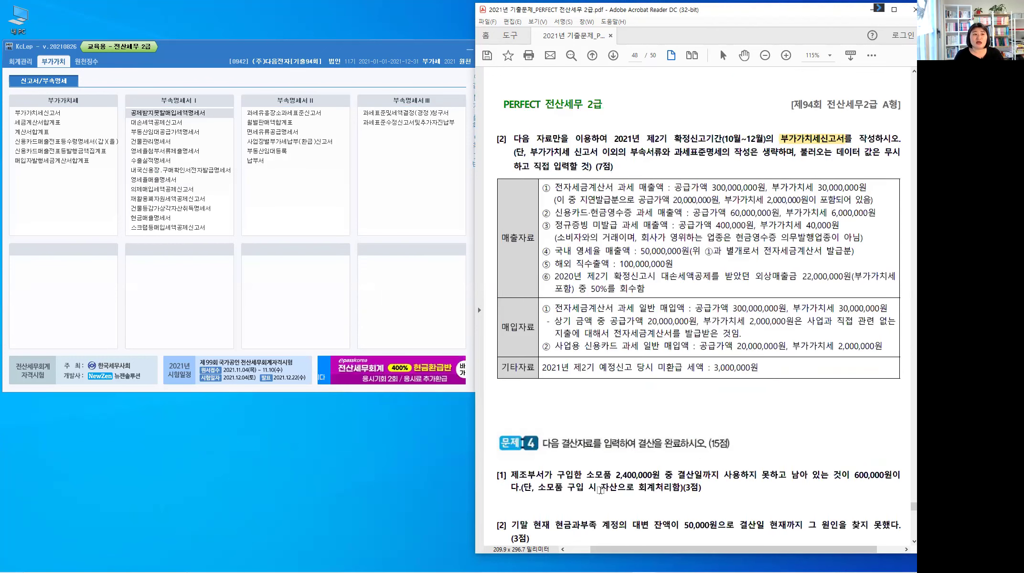
{"action": "scroll", "coordinate": [622, 458], "scroll_direction": "down", "scroll_amount": 1}
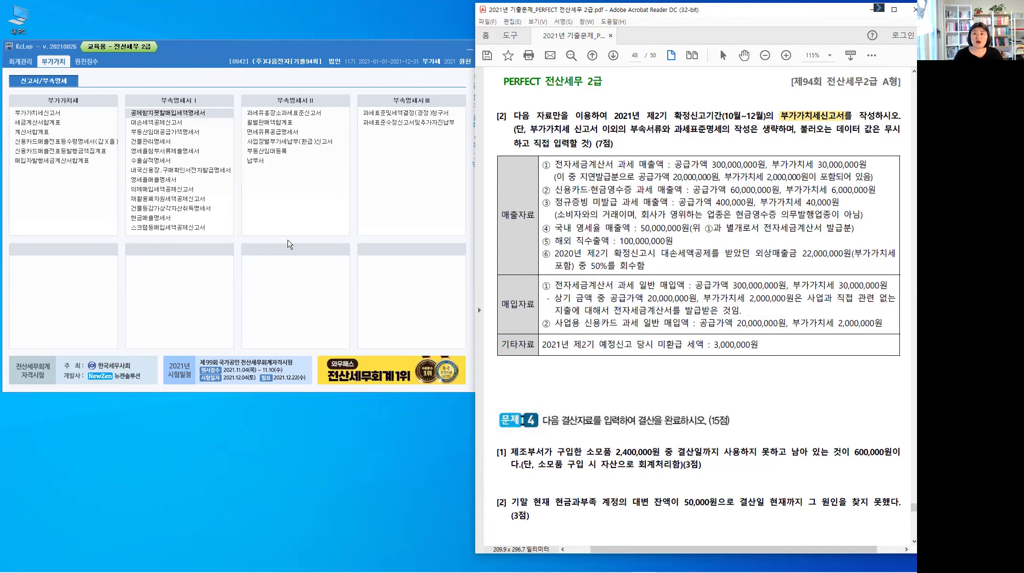
{"action": "left_click", "coordinate": [57, 117]}
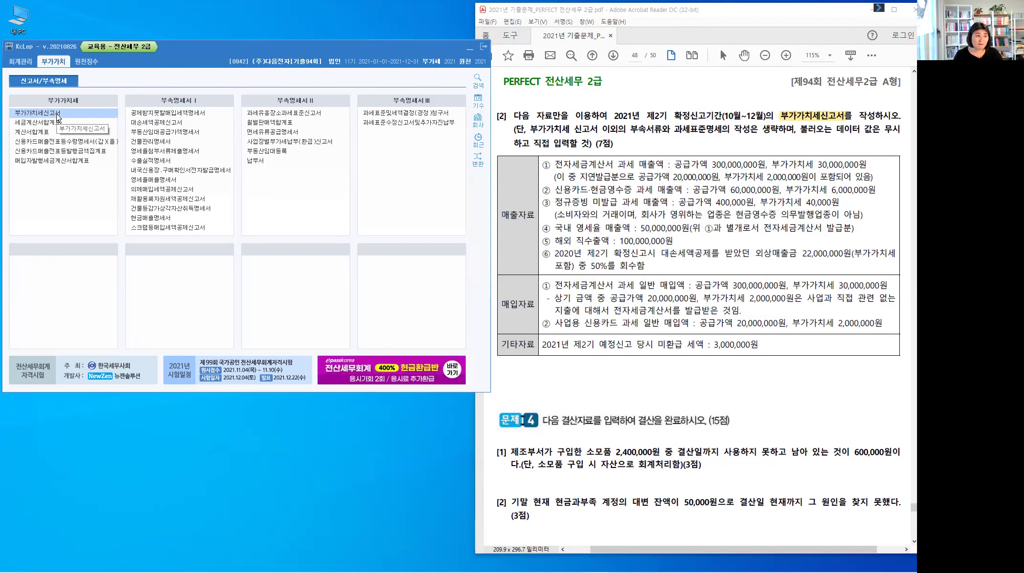
{"action": "left_click", "coordinate": [58, 116]}
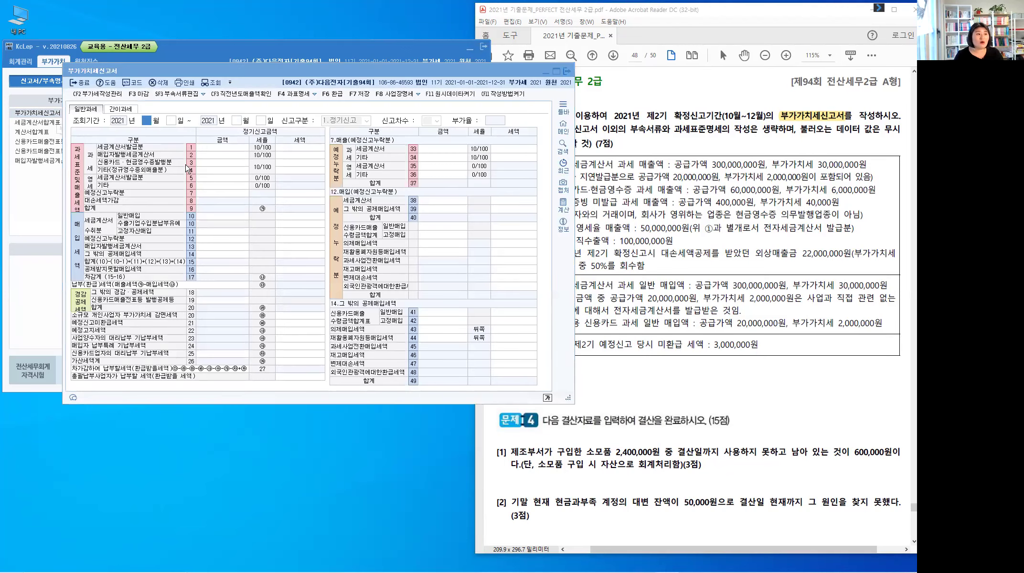
{"action": "type", "text": "10"}
{"action": "key", "text": "Return"}
{"action": "key", "text": "Return"}
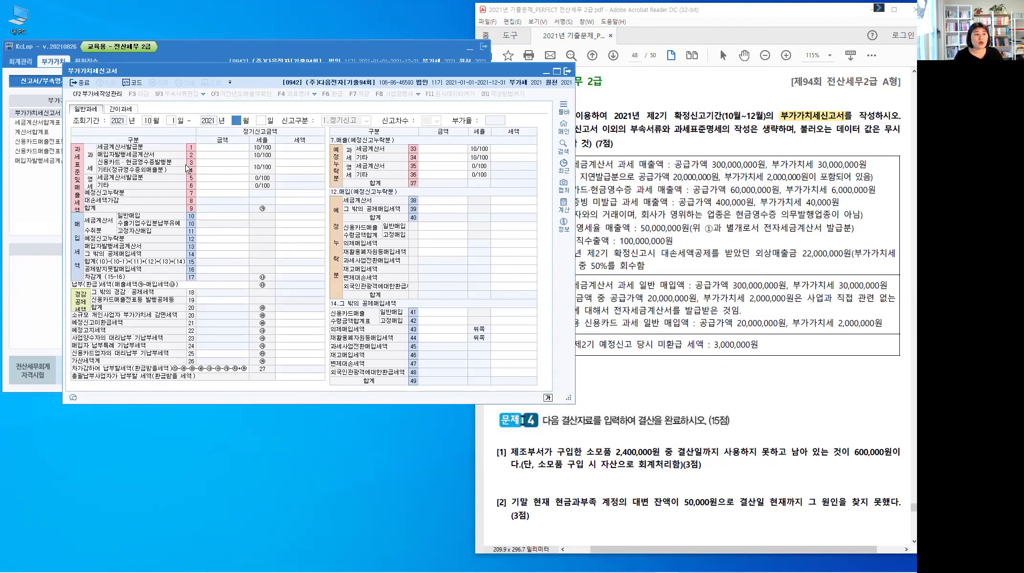
{"action": "type", "text": "12"}
{"action": "key", "text": "Return"}
{"action": "key", "text": "Return"}
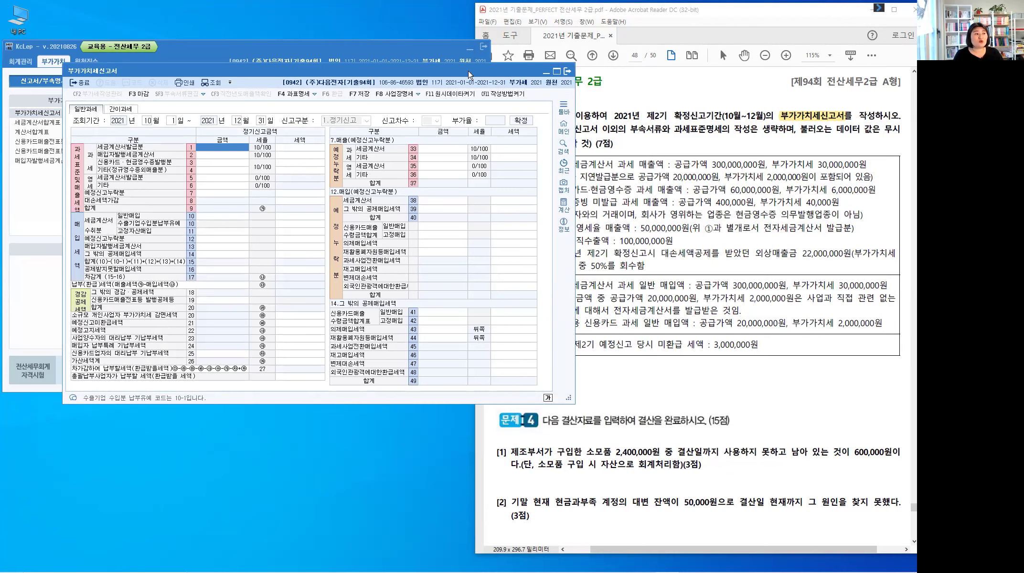
{"action": "left_click_drag", "start_coordinate": [468, 71], "coordinate": [401, 70]}
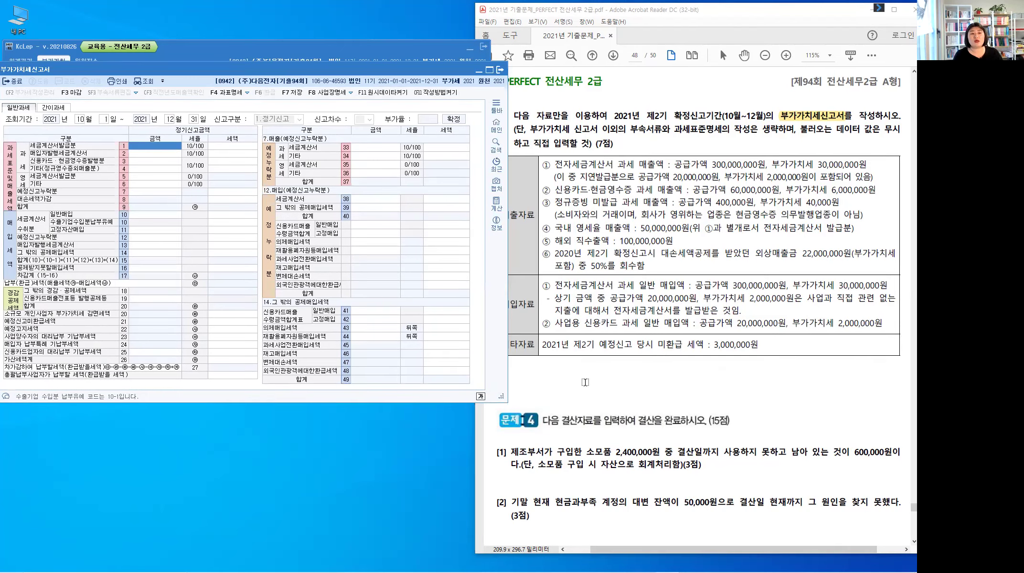
- In the exam PDF's 매출자료, highlight "전자세금계산서 과세" in item ① and write "(1)" in red after its amounts
{"action": "left_click", "coordinate": [585, 382]}
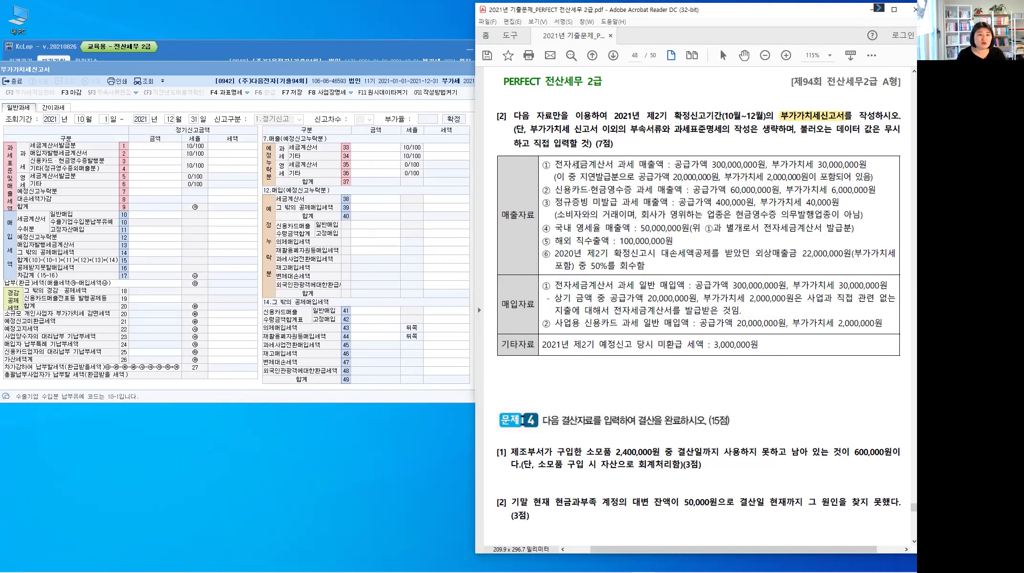
{"action": "double_click", "coordinate": [582, 164]}
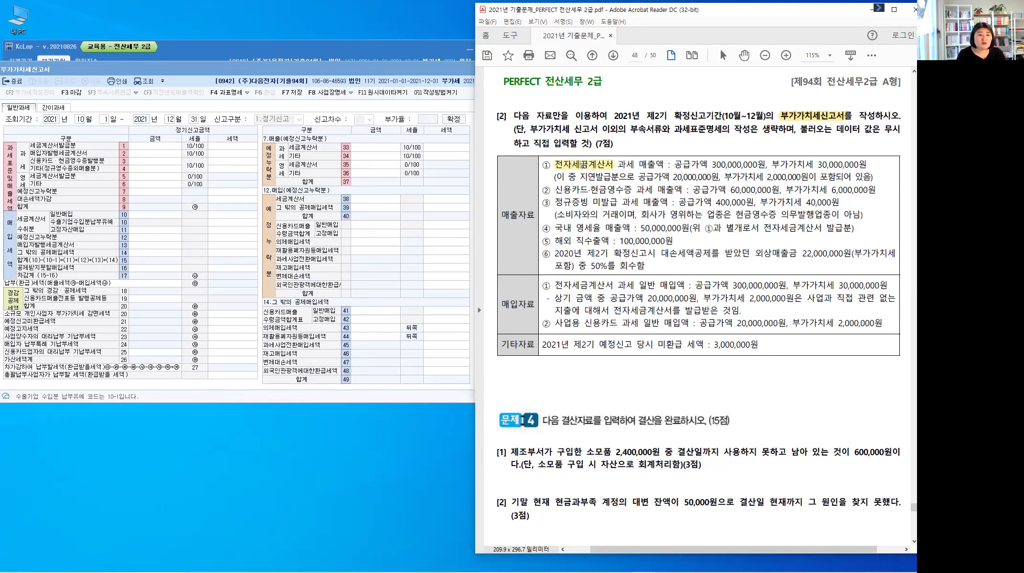
{"action": "double_click", "coordinate": [626, 164]}
{"action": "key", "text": "ctrl"}
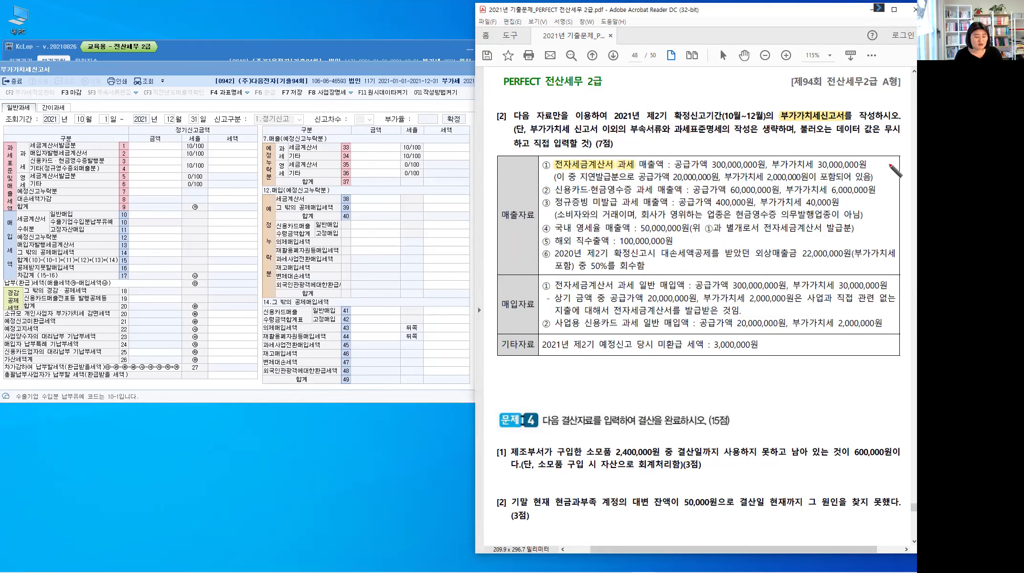
{"action": "left_click_drag", "start_coordinate": [872, 159], "coordinate": [877, 168]}
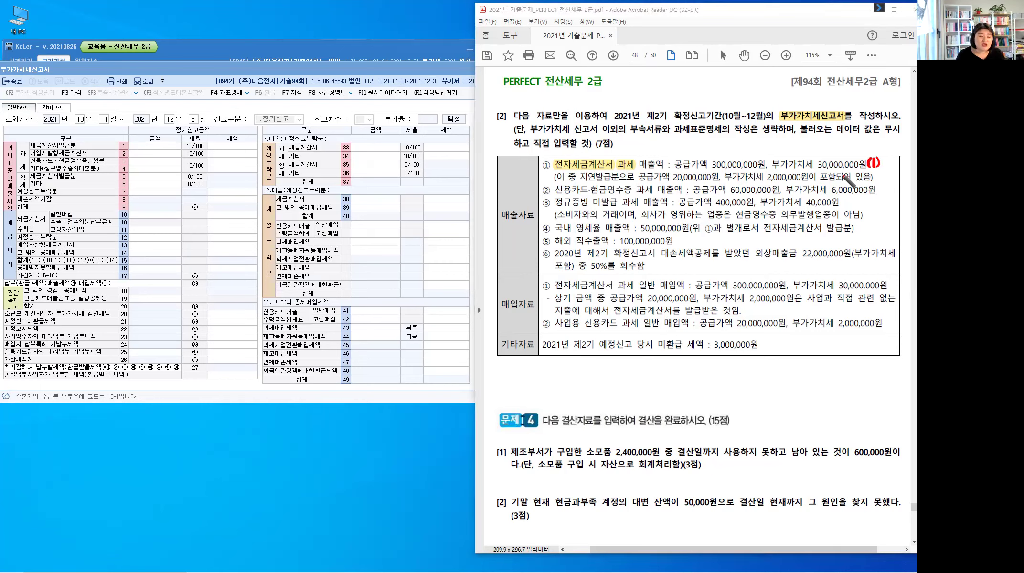
- Highlight "지연발급" in the second line of item ① and draw a red arrow to it from the handwritten heading "지연발급가산세"
{"action": "key", "text": "ctrl+shift+2"}
{"action": "left_click", "coordinate": [600, 177]}
{"action": "left_click_drag", "start_coordinate": [604, 177], "coordinate": [578, 178]}
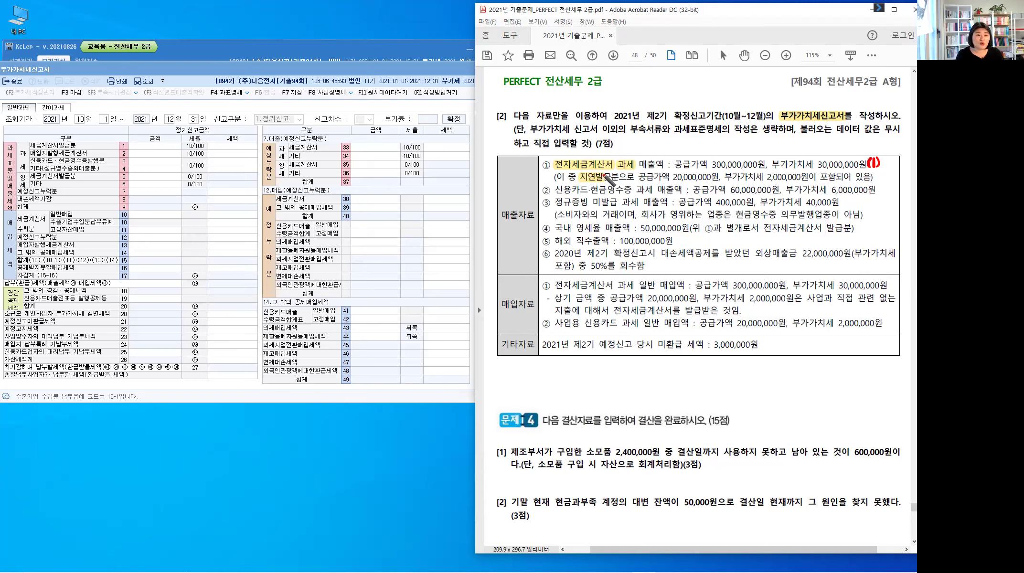
{"action": "left_click_drag", "start_coordinate": [618, 76], "coordinate": [594, 172]}
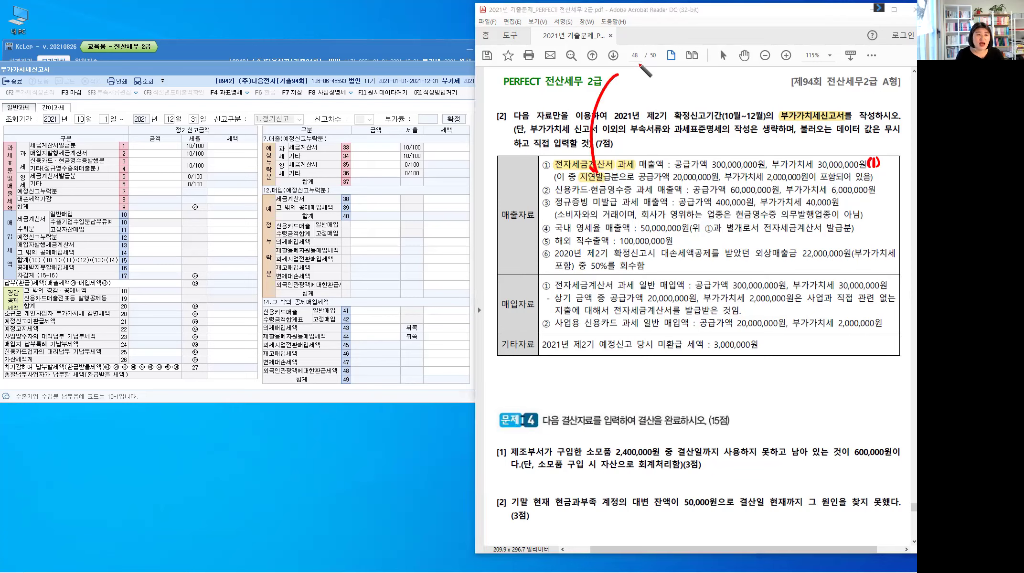
{"action": "mouse_move", "coordinate": [630, 68]}
{"action": "left_mouse_down"}
{"action": "mouse_move", "coordinate": [631, 83]}
{"action": "mouse_move", "coordinate": [688, 79]}
{"action": "mouse_move", "coordinate": [679, 74]}
{"action": "left_mouse_up"}
{"action": "left_click_drag", "start_coordinate": [683, 67], "coordinate": [686, 75]}
{"action": "left_click_drag", "start_coordinate": [688, 67], "coordinate": [689, 77]}
{"action": "left_click_drag", "start_coordinate": [682, 77], "coordinate": [697, 77]}
{"action": "left_click_drag", "start_coordinate": [699, 68], "coordinate": [699, 80]}
{"action": "left_click_drag", "start_coordinate": [702, 65], "coordinate": [703, 83]}
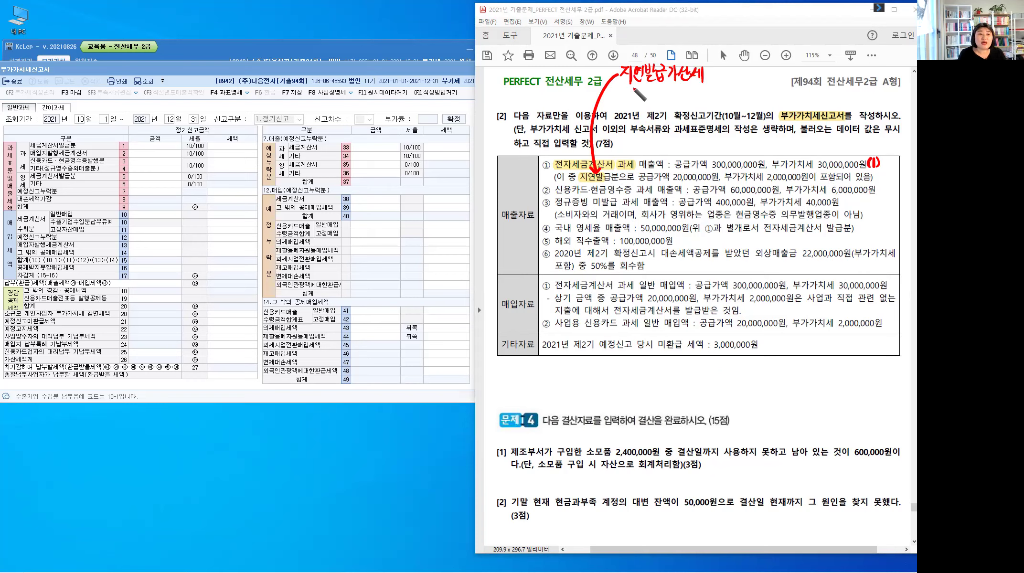
- Handwrite the penalty calculation ": 20,000,000원 × 1% = 200,000원" below the "지연발급가산세" heading
{"action": "left_click_drag", "start_coordinate": [623, 87], "coordinate": [622, 89]}
{"action": "left_click_drag", "start_coordinate": [622, 93], "coordinate": [623, 95]}
{"action": "left_click_drag", "start_coordinate": [628, 90], "coordinate": [636, 95]}
{"action": "left_click_drag", "start_coordinate": [644, 89], "coordinate": [645, 96]}
{"action": "left_click_drag", "start_coordinate": [649, 94], "coordinate": [686, 96]}
{"action": "left_click_drag", "start_coordinate": [691, 91], "coordinate": [692, 95]}
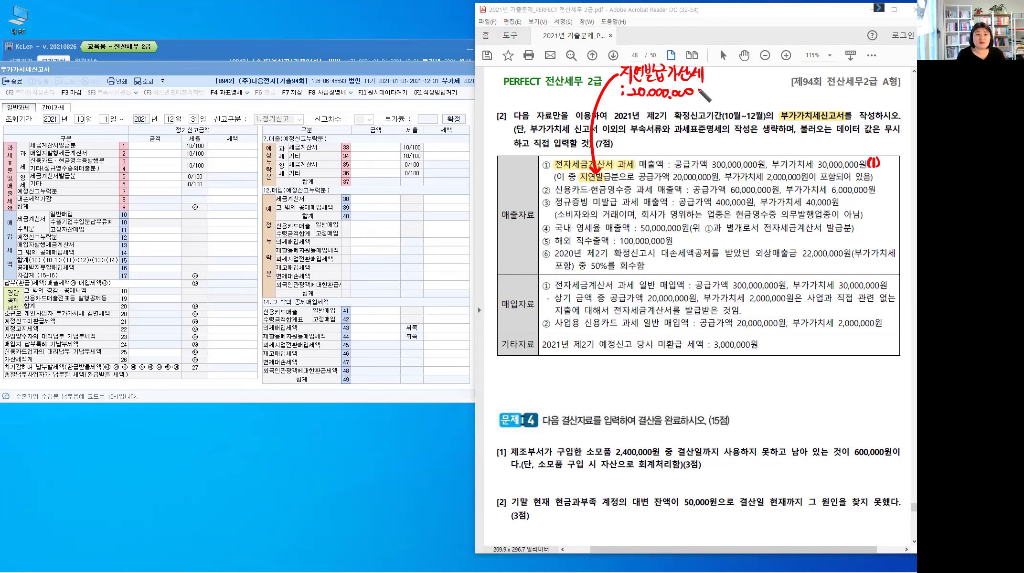
{"action": "left_click_drag", "start_coordinate": [700, 87], "coordinate": [718, 99]}
{"action": "mouse_move", "coordinate": [718, 89]}
{"action": "left_mouse_down"}
{"action": "mouse_move", "coordinate": [710, 99]}
{"action": "mouse_move", "coordinate": [731, 90]}
{"action": "mouse_move", "coordinate": [731, 101]}
{"action": "left_mouse_up"}
{"action": "left_click_drag", "start_coordinate": [736, 95], "coordinate": [737, 101]}
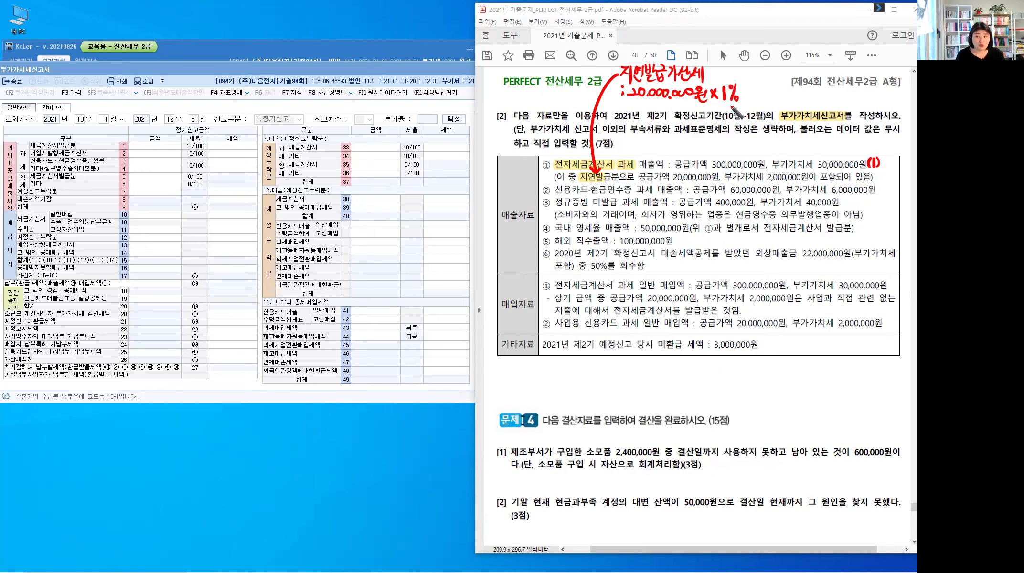
{"action": "left_click_drag", "start_coordinate": [744, 93], "coordinate": [781, 94]}
{"action": "left_click_drag", "start_coordinate": [786, 86], "coordinate": [787, 86]}
{"action": "left_click_drag", "start_coordinate": [793, 86], "coordinate": [818, 88]}
{"action": "left_click_drag", "start_coordinate": [810, 92], "coordinate": [820, 97]}
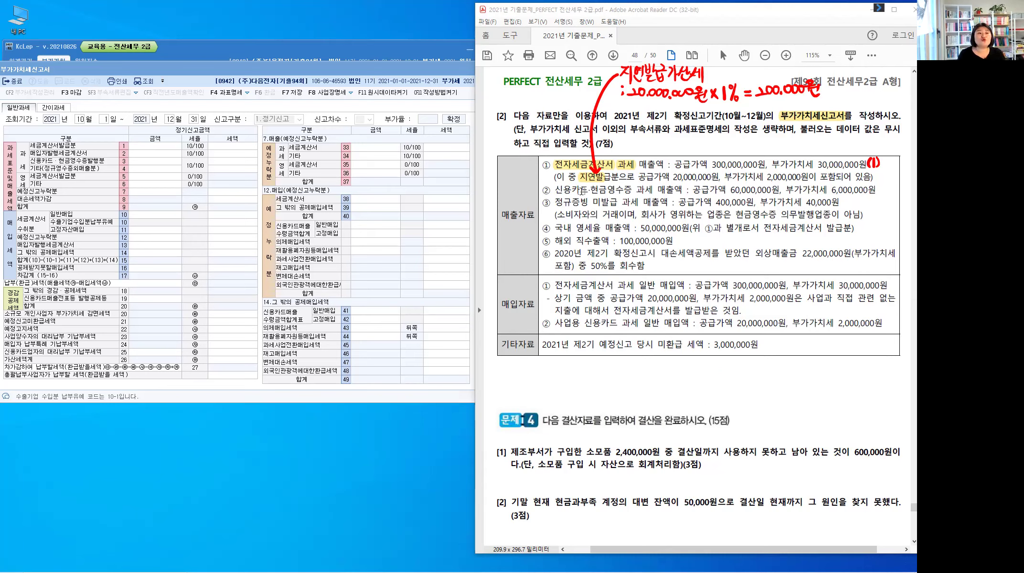
- Highlight "신용카드·현금영수증 과세" in item ② and write "(3)" and "(19)" in red after its amounts
{"action": "left_click_drag", "start_coordinate": [557, 191], "coordinate": [648, 192]}
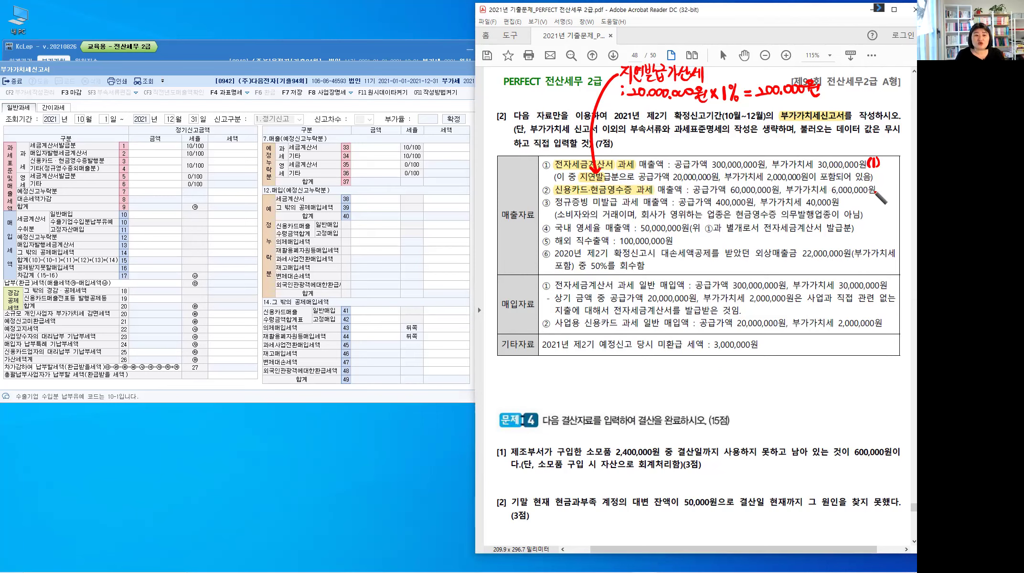
{"action": "left_click_drag", "start_coordinate": [880, 187], "coordinate": [881, 195]}
{"action": "left_click_drag", "start_coordinate": [885, 188], "coordinate": [885, 196]}
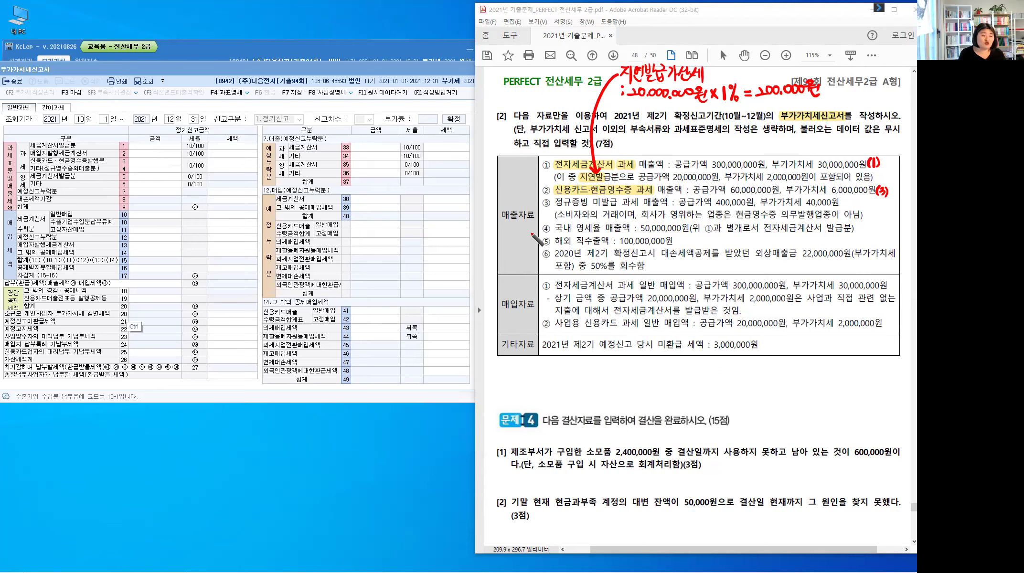
{"action": "left_click_drag", "start_coordinate": [893, 187], "coordinate": [904, 198]}
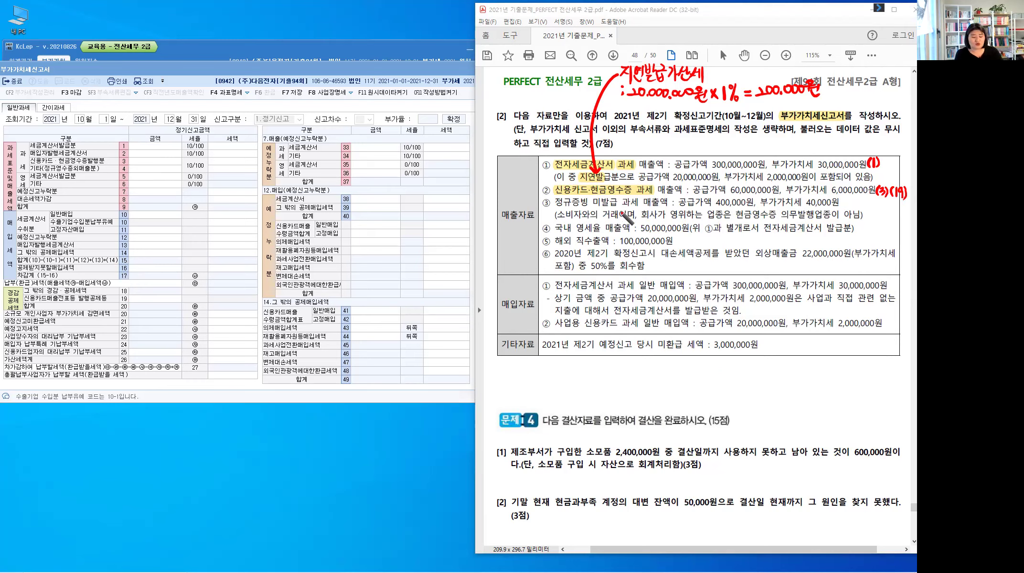
- Highlight "소비자" and "아님" in item ③, point a red "14건별" note at it, and write "(4)" after its amounts
{"action": "left_click_drag", "start_coordinate": [557, 213], "coordinate": [581, 215]}
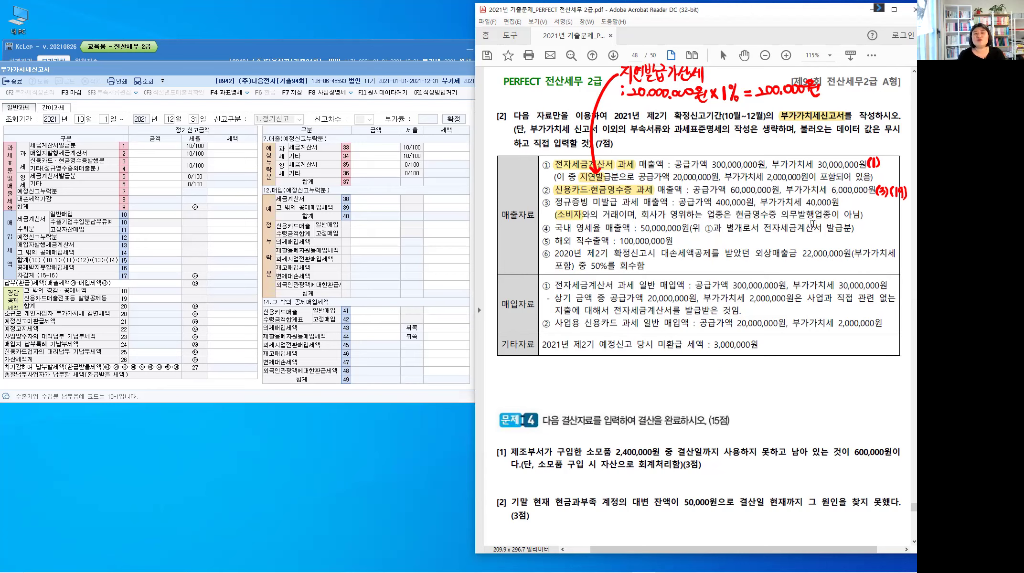
{"action": "left_click_drag", "start_coordinate": [844, 215], "coordinate": [860, 215]}
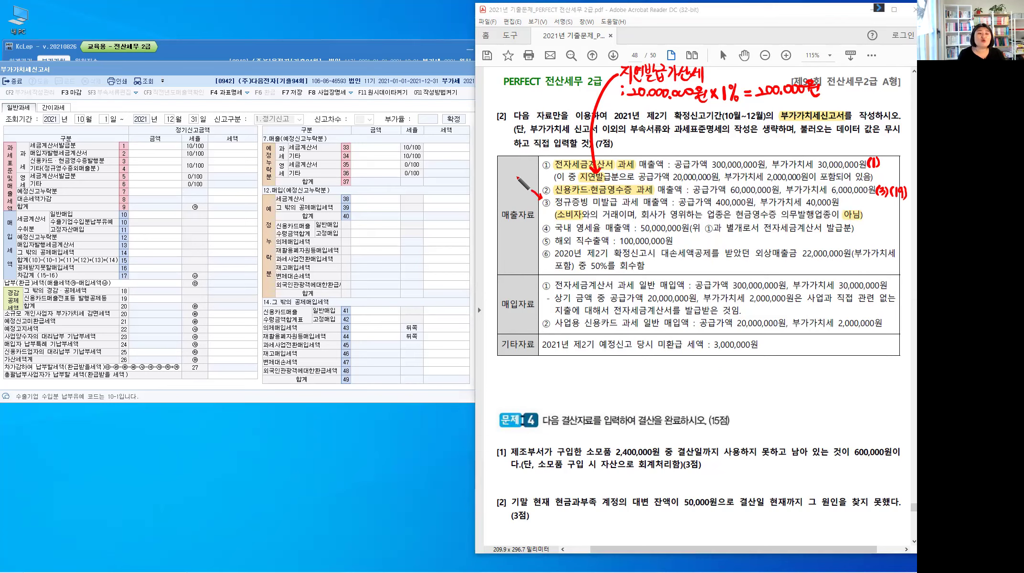
{"action": "mouse_move", "coordinate": [510, 180]}
{"action": "left_mouse_down"}
{"action": "mouse_move", "coordinate": [510, 191]}
{"action": "mouse_move", "coordinate": [524, 187]}
{"action": "left_mouse_up"}
{"action": "left_click_drag", "start_coordinate": [529, 180], "coordinate": [530, 190]}
{"action": "left_click_drag", "start_coordinate": [531, 179], "coordinate": [535, 185]}
{"action": "left_click_drag", "start_coordinate": [532, 186], "coordinate": [536, 190]}
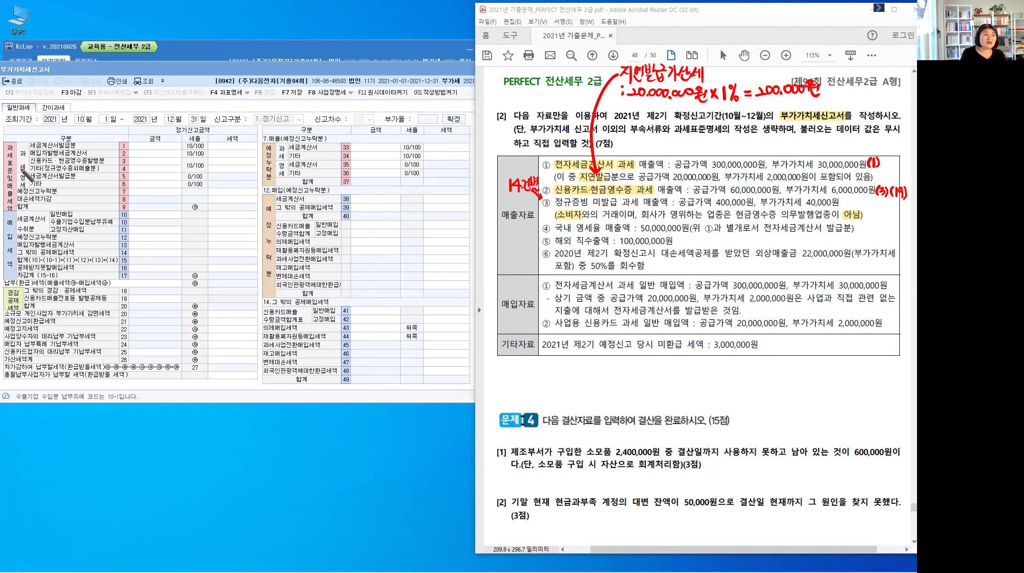
{"action": "key", "text": "ctrl"}
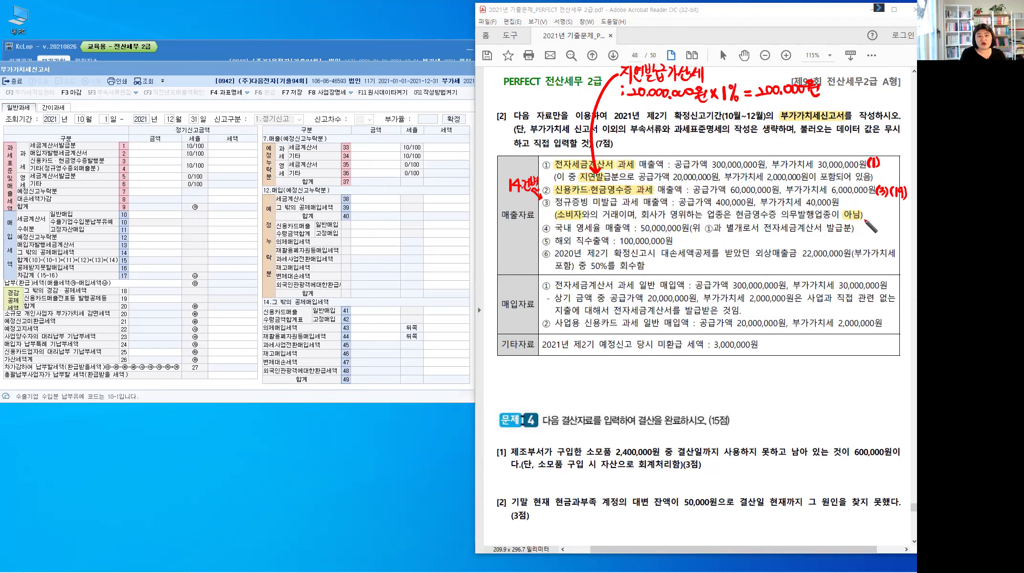
{"action": "left_click_drag", "start_coordinate": [846, 197], "coordinate": [852, 209]}
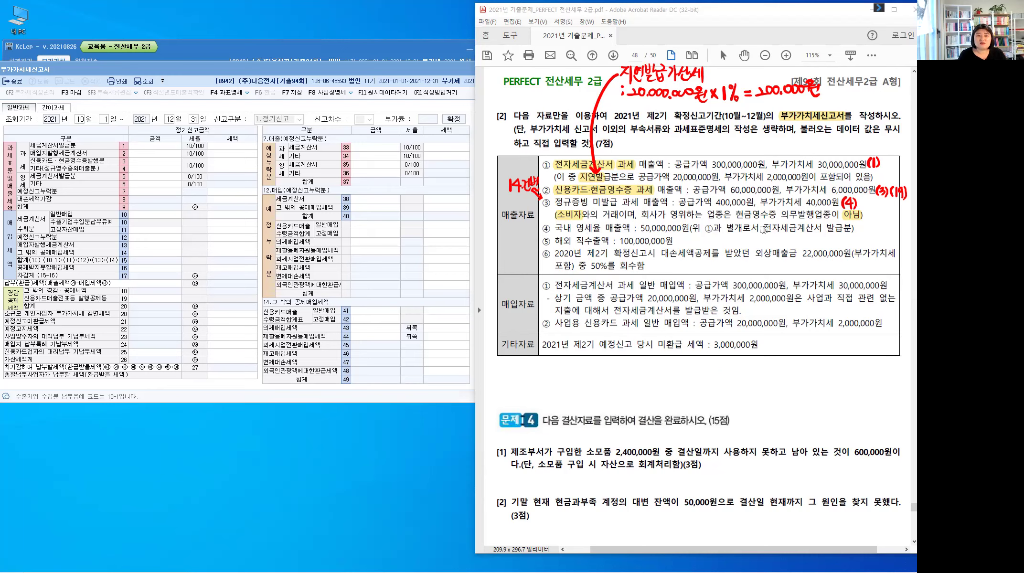
- Highlight "전자세금계산서 발급분" and "영세율" in item ④ and write a red "(5)" at the end of its line
{"action": "left_click_drag", "start_coordinate": [782, 229], "coordinate": [836, 230]}
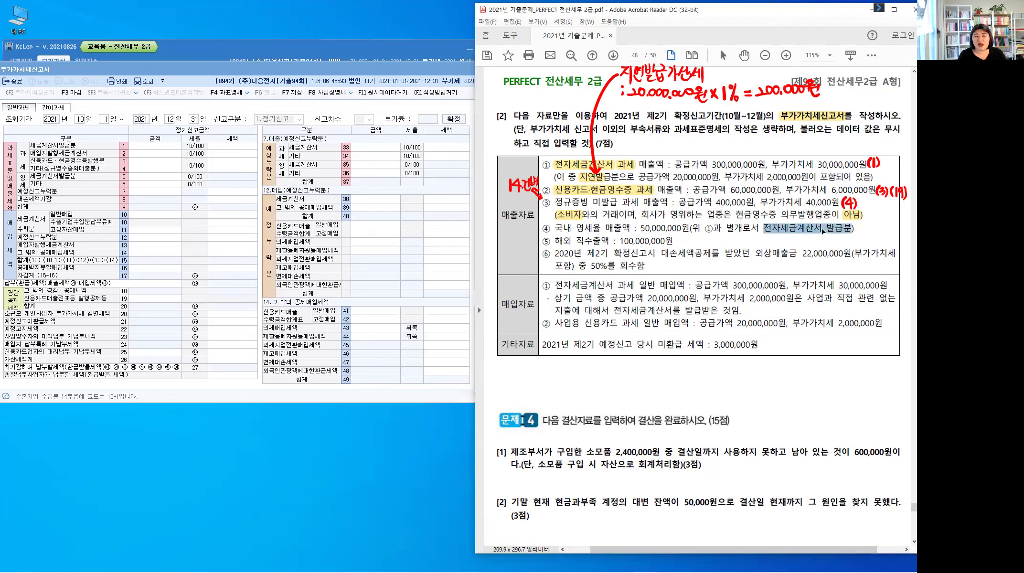
{"action": "left_click_drag", "start_coordinate": [576, 228], "coordinate": [603, 229]}
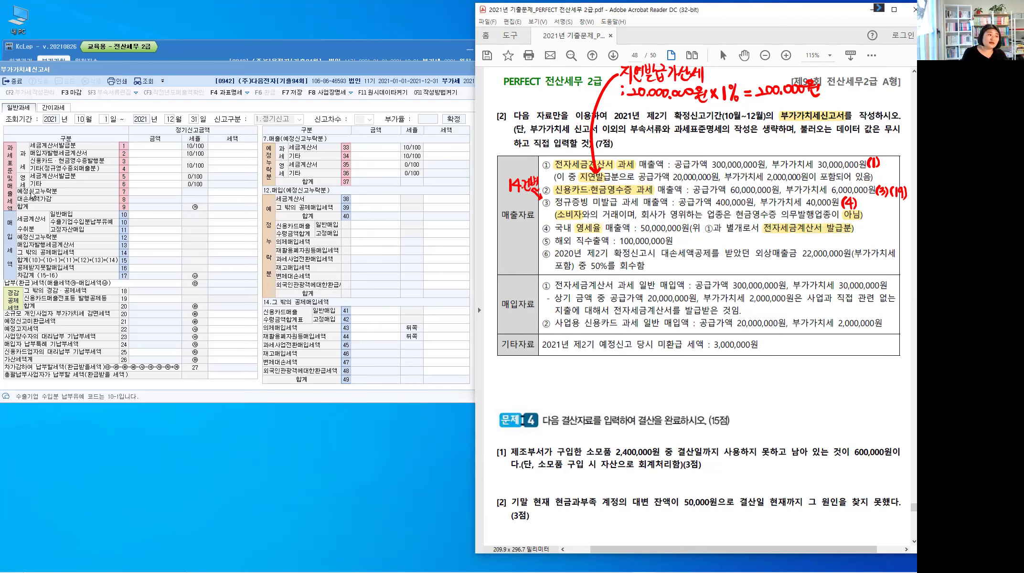
{"action": "key", "text": "ctrl"}
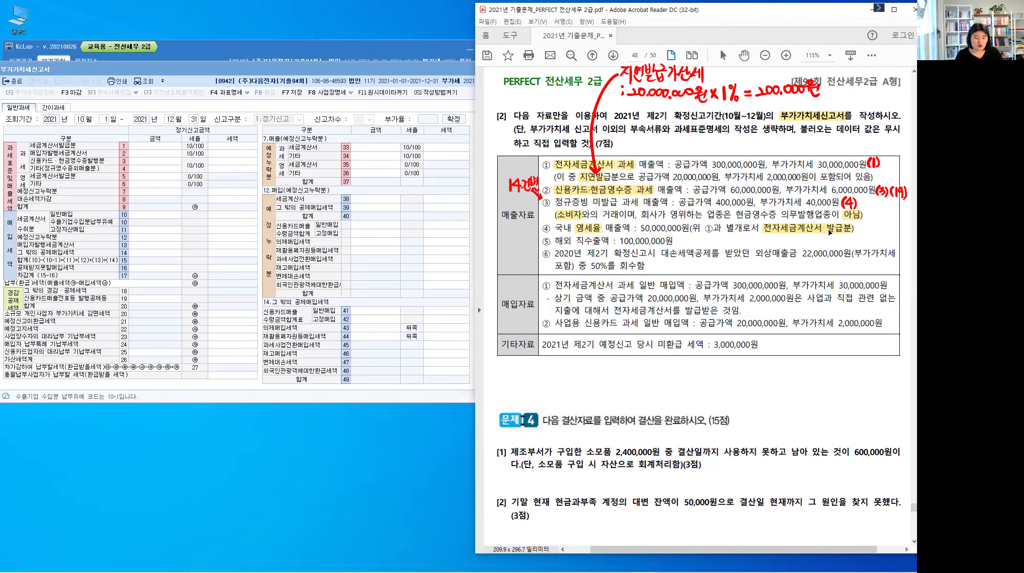
{"action": "key", "text": "alt"}
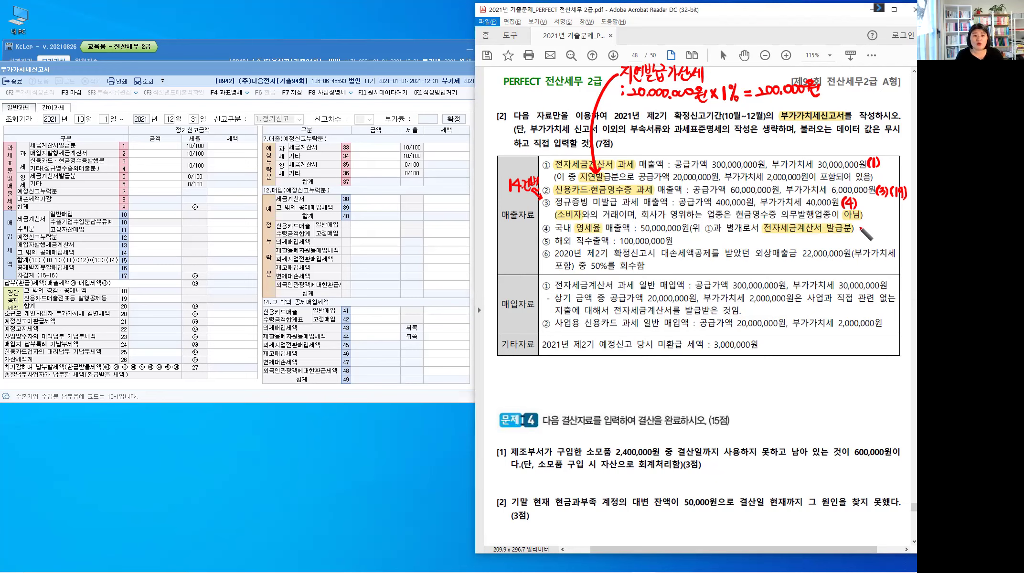
{"action": "mouse_move", "coordinate": [860, 225]}
{"action": "left_mouse_down"}
{"action": "mouse_move", "coordinate": [857, 234]}
{"action": "mouse_move", "coordinate": [867, 224]}
{"action": "left_mouse_up"}
{"action": "left_click_drag", "start_coordinate": [869, 223], "coordinate": [870, 234]}
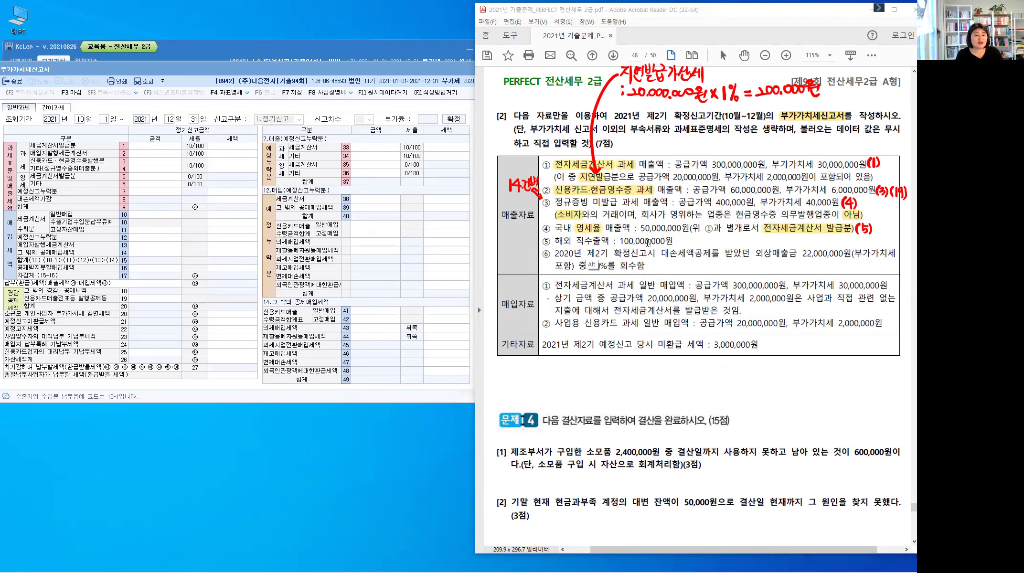
- Highlight "직수출" in item ⑤ and write a red "(6)" after its amount
{"action": "left_click_drag", "start_coordinate": [597, 241], "coordinate": [602, 242]}
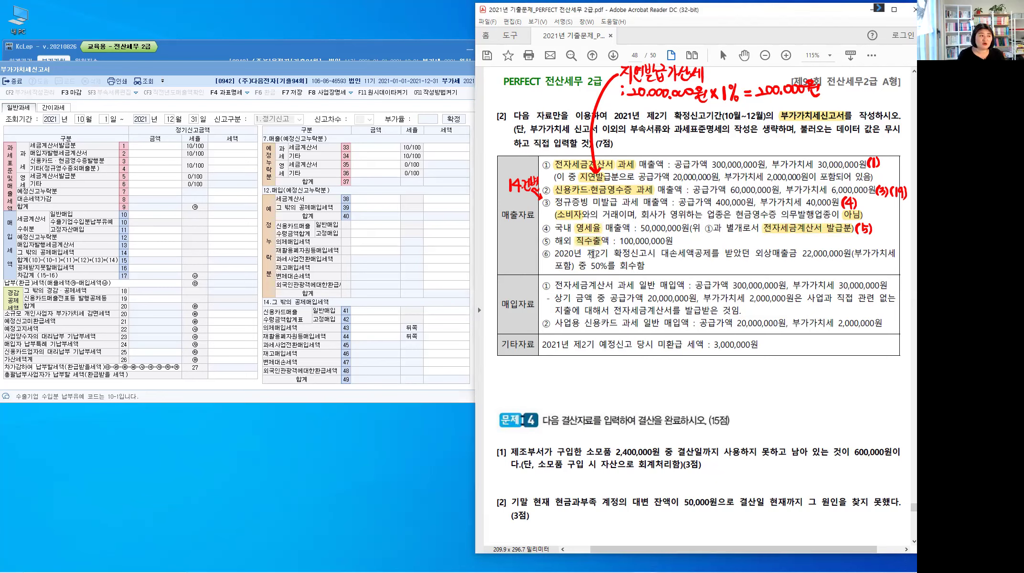
{"action": "key", "text": "ctrl"}
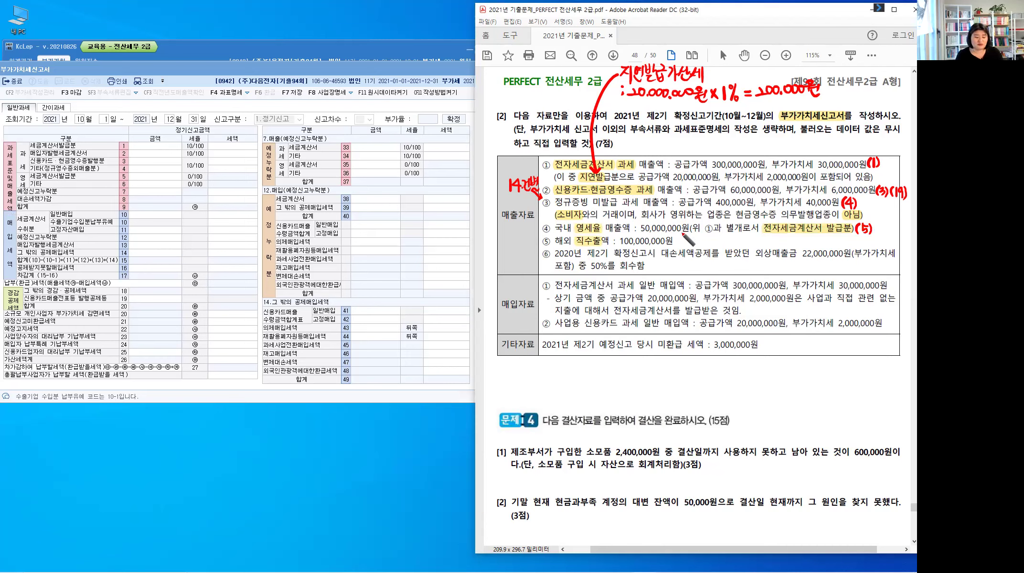
{"action": "left_click_drag", "start_coordinate": [677, 236], "coordinate": [677, 246]}
{"action": "left_click_drag", "start_coordinate": [682, 236], "coordinate": [681, 243]}
{"action": "left_click_drag", "start_coordinate": [687, 236], "coordinate": [686, 247]}
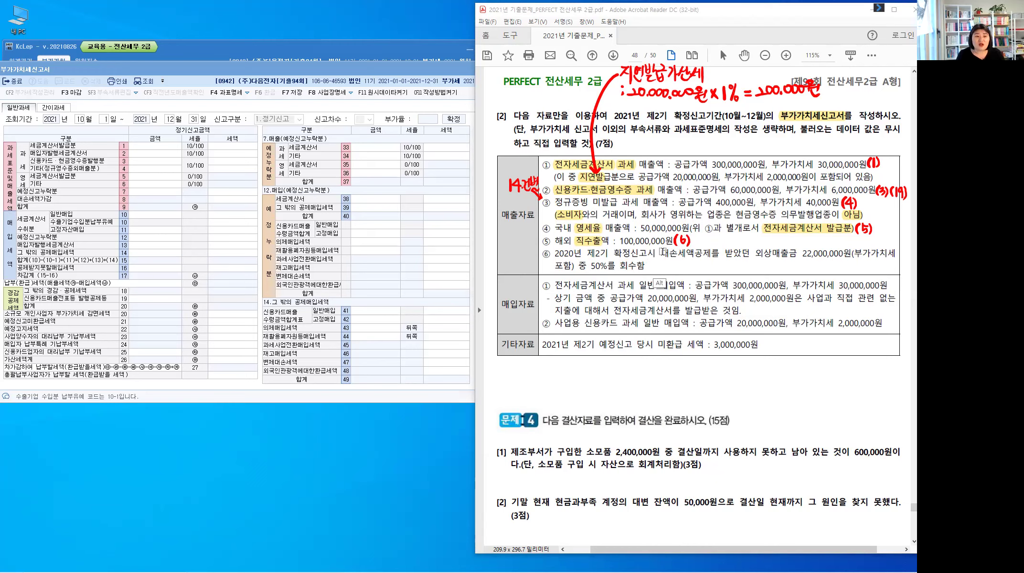
- Highlight "대손세액공제" and "50%를 회수함" in item ⑥ and draw a red arrow from the former to the latter
{"action": "left_click_drag", "start_coordinate": [704, 253], "coordinate": [661, 254]}
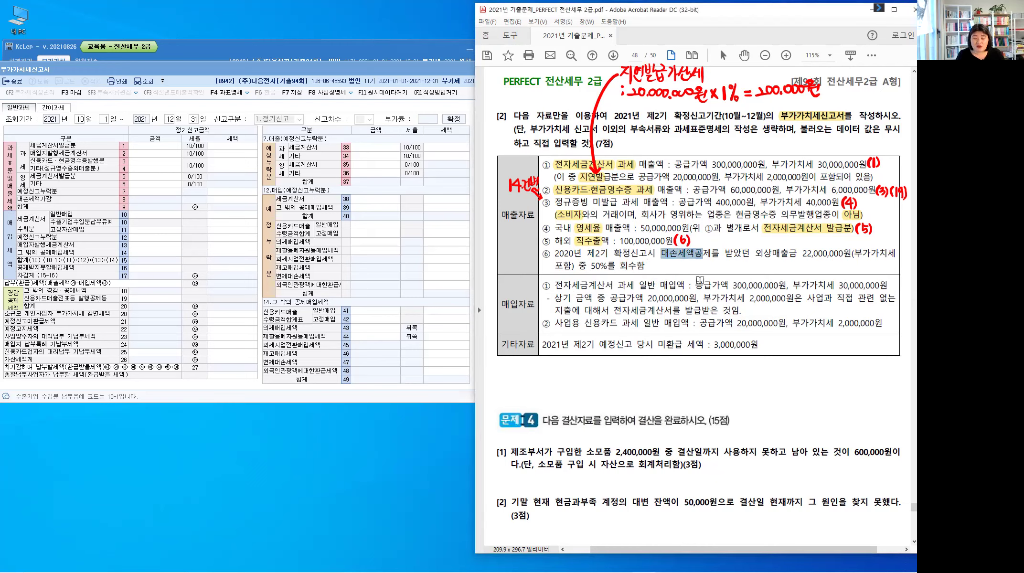
{"action": "left_click", "coordinate": [822, 255]}
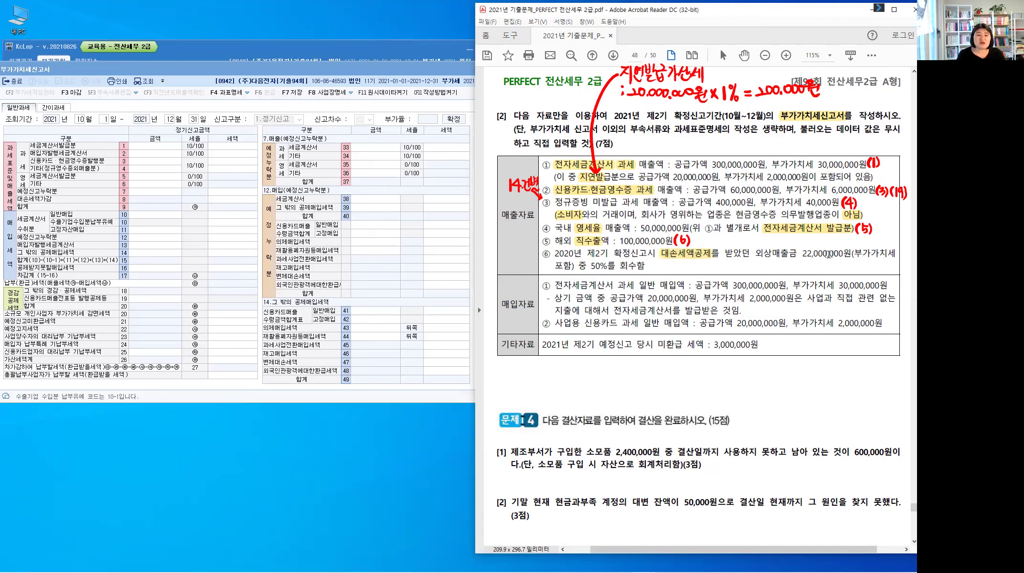
{"action": "left_click_drag", "start_coordinate": [590, 266], "coordinate": [633, 268]}
{"action": "key", "text": "alt"}
{"action": "mouse_move", "coordinate": [649, 269]}
{"action": "left_mouse_down"}
{"action": "mouse_move", "coordinate": [668, 262]}
{"action": "mouse_move", "coordinate": [655, 271]}
{"action": "left_mouse_up"}
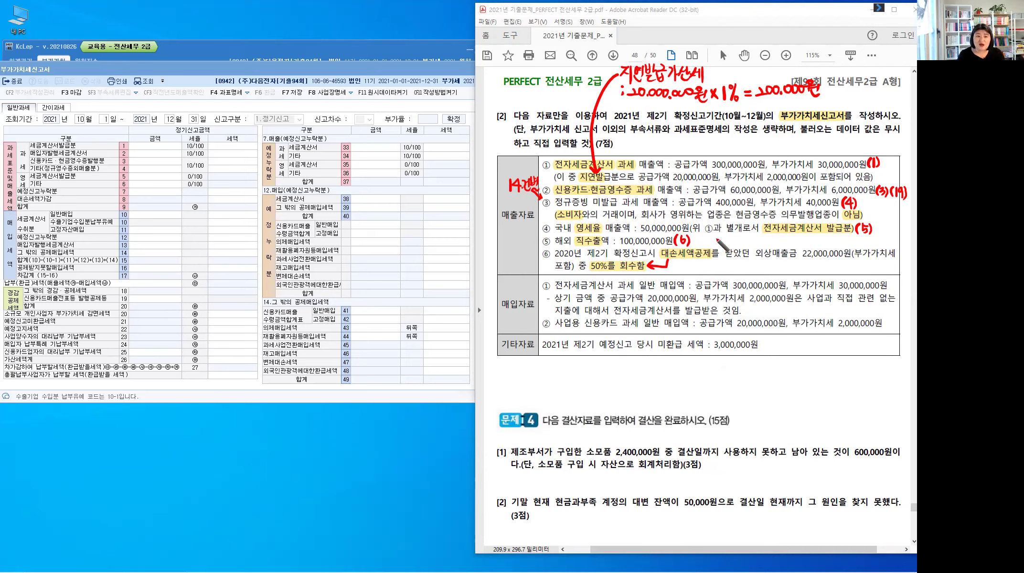
- Handwrite the recovered bad-debt tax formula "22,000,000 × 50% × 10/110" in red beside the arrow in item ⑥
{"action": "left_click", "coordinate": [678, 262]}
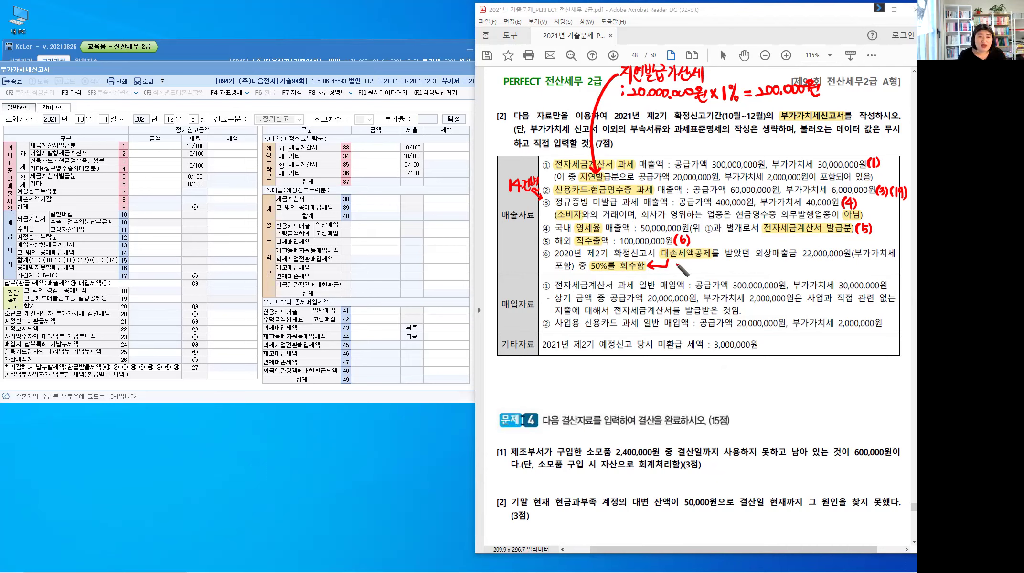
{"action": "left_click_drag", "start_coordinate": [676, 263], "coordinate": [681, 270]}
{"action": "left_click_drag", "start_coordinate": [684, 264], "coordinate": [720, 271]}
{"action": "left_click_drag", "start_coordinate": [729, 266], "coordinate": [728, 272]}
{"action": "left_click_drag", "start_coordinate": [729, 265], "coordinate": [738, 265]}
{"action": "left_click_drag", "start_coordinate": [741, 263], "coordinate": [741, 274]}
{"action": "left_click_drag", "start_coordinate": [747, 270], "coordinate": [759, 271]}
{"action": "mouse_move", "coordinate": [760, 266]}
{"action": "left_mouse_down"}
{"action": "mouse_move", "coordinate": [753, 271]}
{"action": "mouse_move", "coordinate": [768, 261]}
{"action": "mouse_move", "coordinate": [766, 275]}
{"action": "left_mouse_up"}
{"action": "left_click_drag", "start_coordinate": [773, 268], "coordinate": [781, 273]}
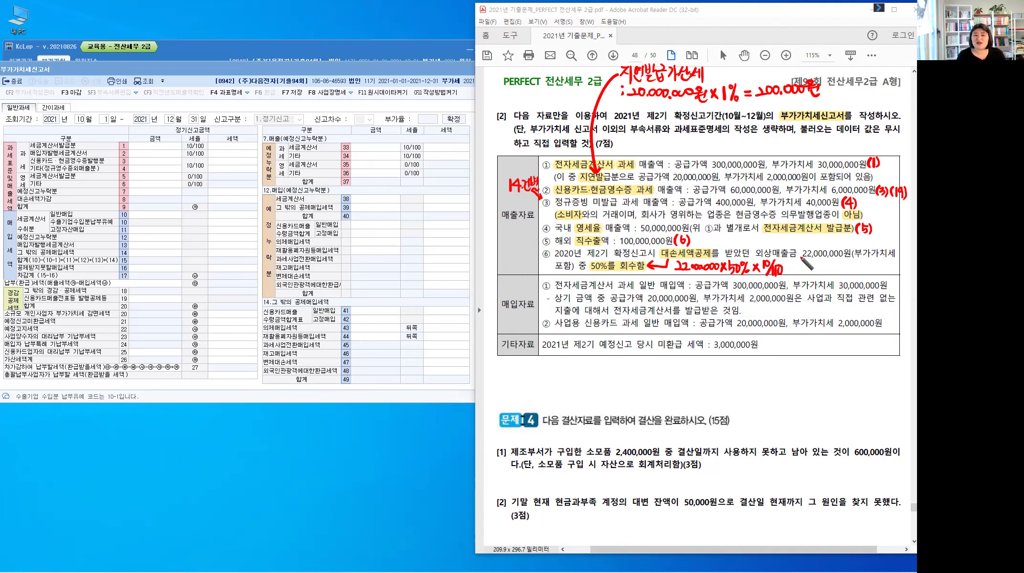
- Complete the item ⑥ formula in red with "= 1,000,000원(양수)" and the row reference "(8)"
{"action": "left_click_drag", "start_coordinate": [787, 266], "coordinate": [796, 264]}
{"action": "left_click_drag", "start_coordinate": [788, 269], "coordinate": [841, 265]}
{"action": "left_click", "coordinate": [806, 272]}
{"action": "left_click", "coordinate": [827, 271]}
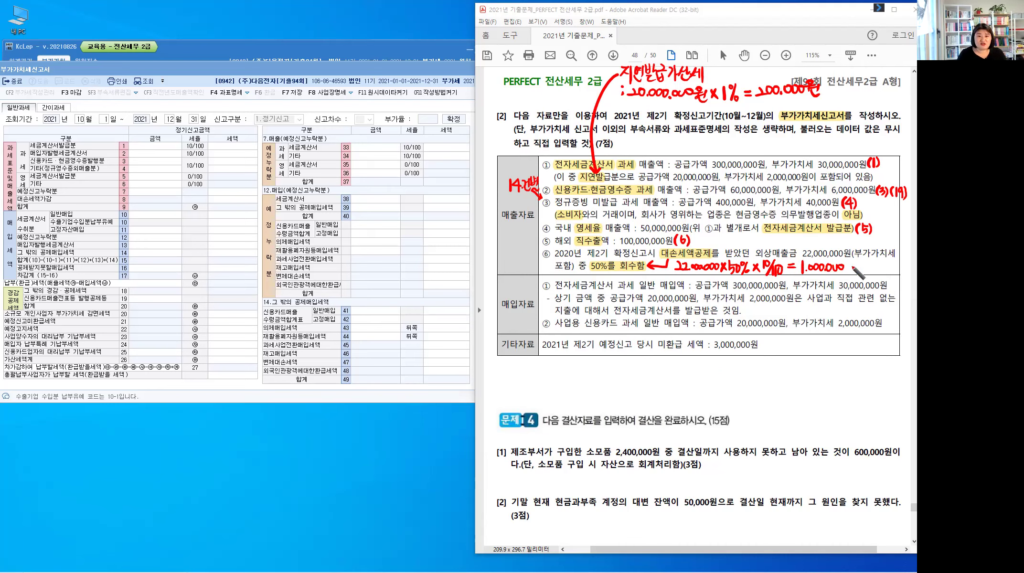
{"action": "mouse_move", "coordinate": [850, 263]}
{"action": "left_mouse_down"}
{"action": "mouse_move", "coordinate": [881, 267]}
{"action": "mouse_move", "coordinate": [880, 280]}
{"action": "left_mouse_up"}
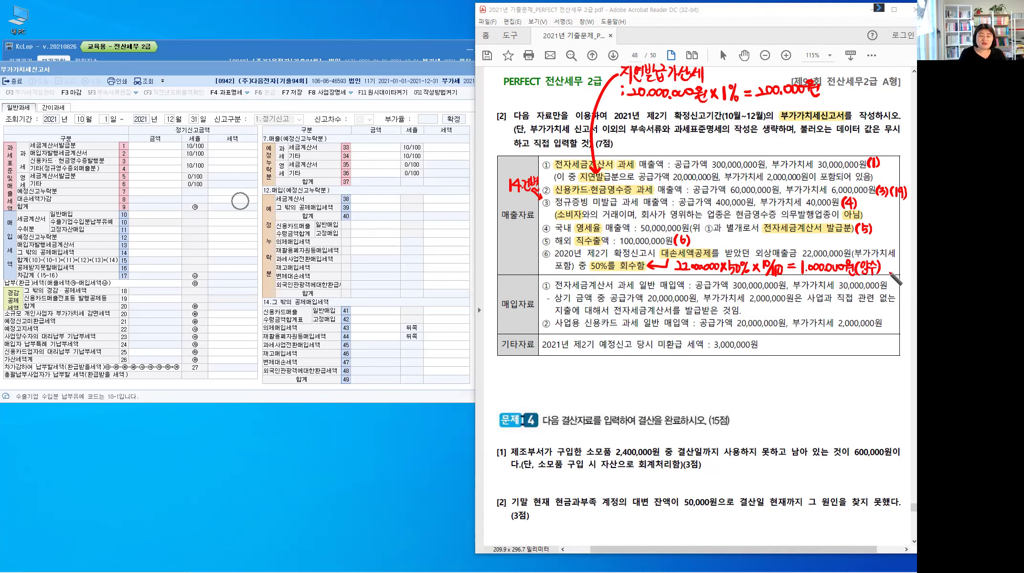
{"action": "left_click_drag", "start_coordinate": [889, 262], "coordinate": [888, 273]}
{"action": "left_click_drag", "start_coordinate": [897, 262], "coordinate": [896, 264]}
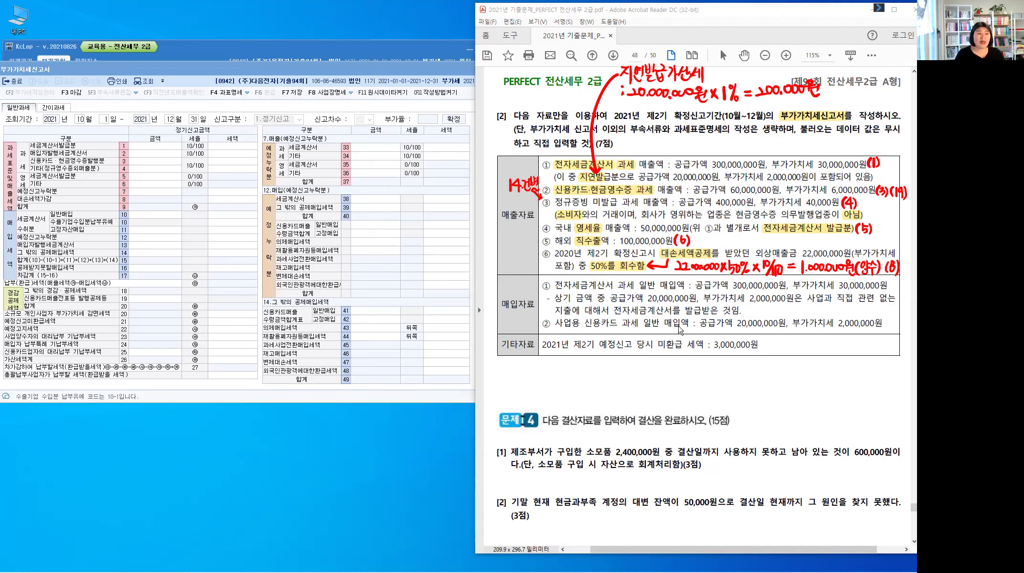
- Enter 300,000,000 as the taxable 세금계산서발급분 amount (row 1) and highlight the number ① in the PDF
{"action": "left_click", "coordinate": [151, 151]}
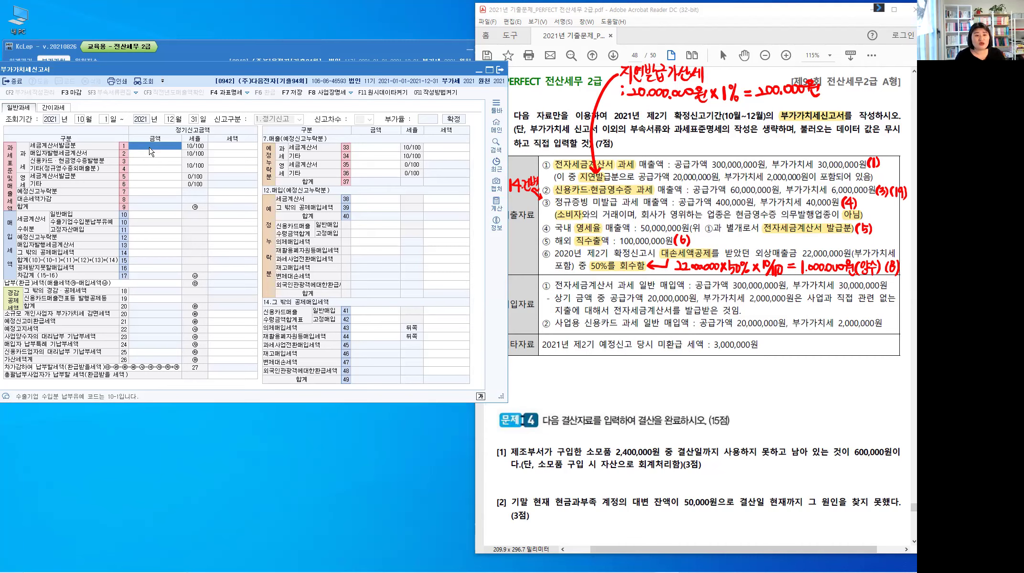
{"action": "type", "text": "300,000,000"}
{"action": "key", "text": "Return"}
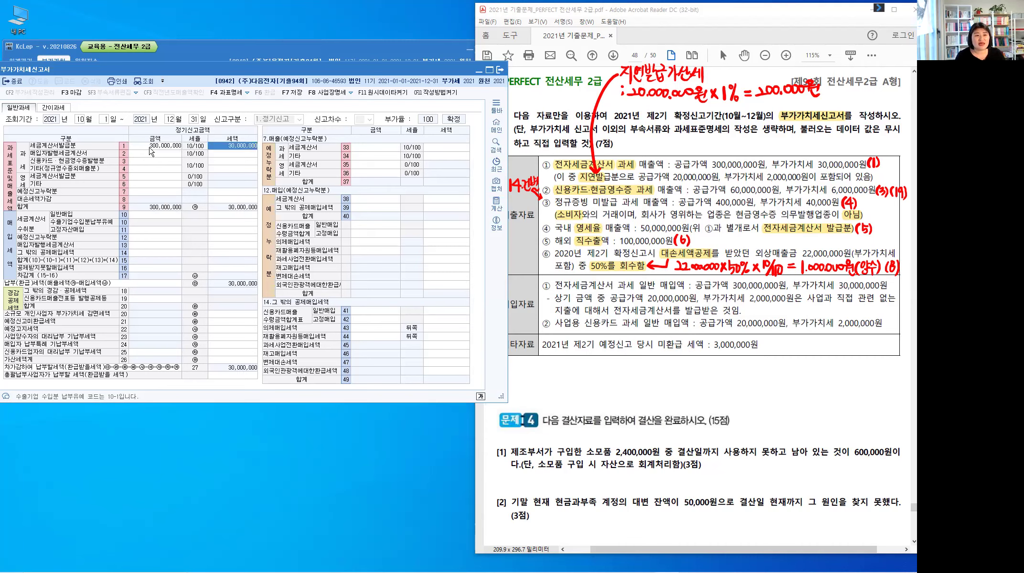
{"action": "key", "text": "Return"}
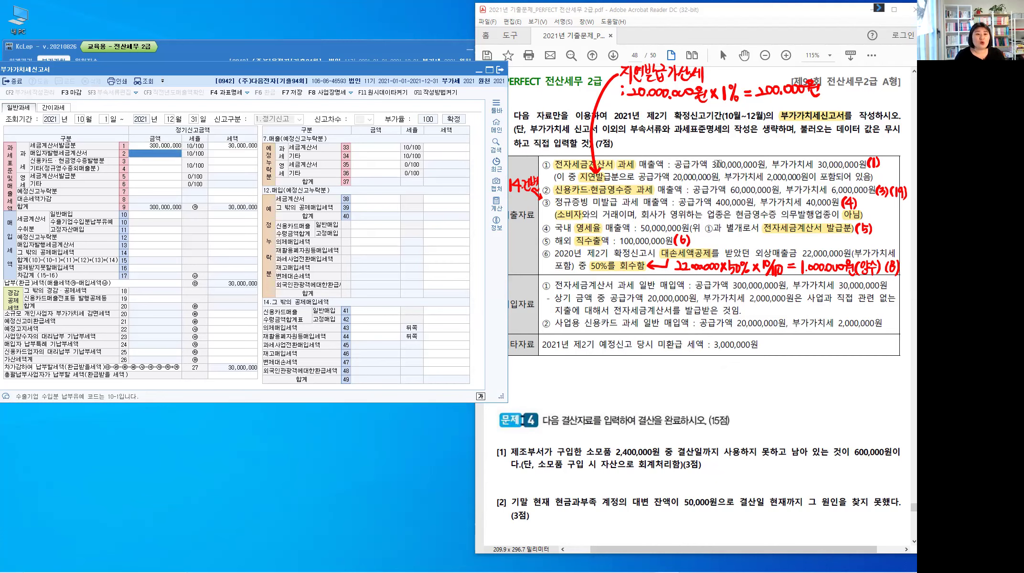
{"action": "left_click", "coordinate": [547, 163]}
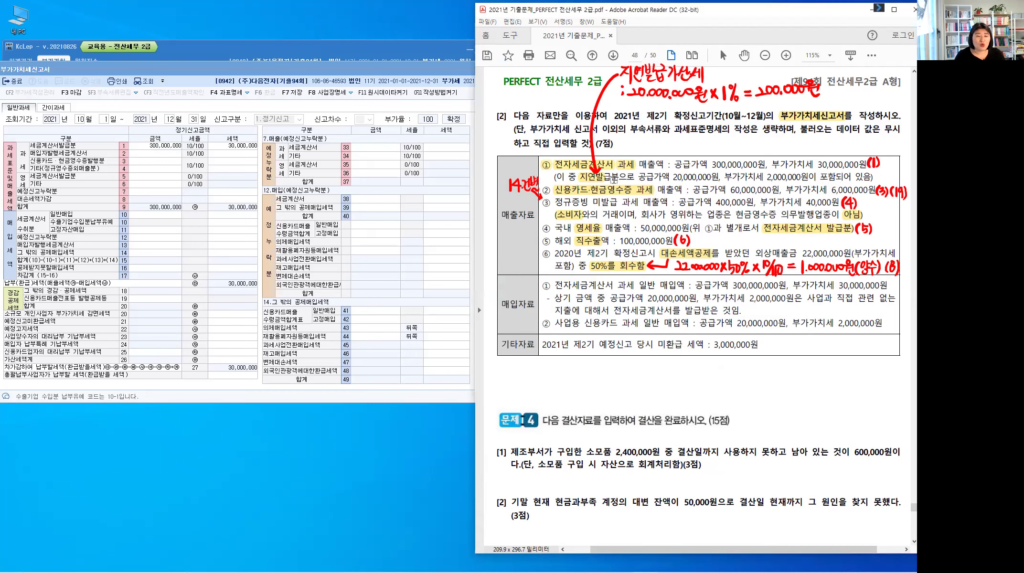
- Enter 60,000,000 as the 신용카드·현금영수증발행분 amount (row 3) of the return
{"action": "left_click", "coordinate": [151, 159]}
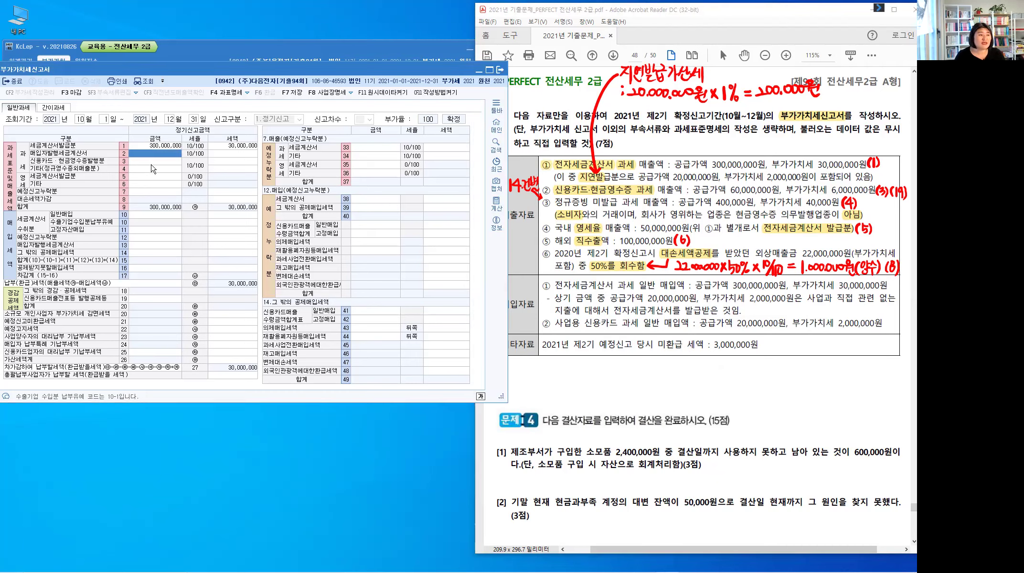
{"action": "left_click", "coordinate": [151, 164]}
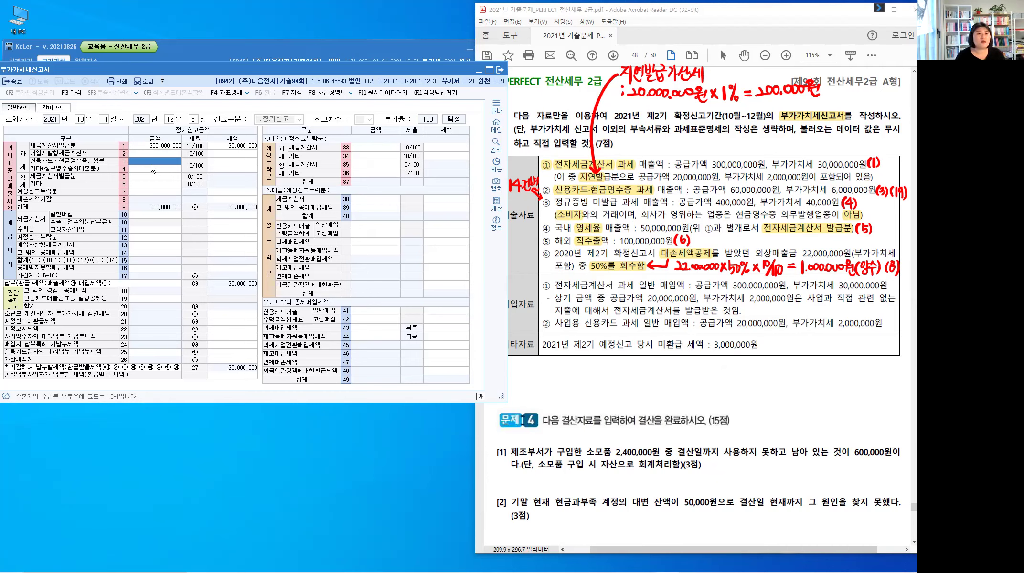
{"action": "type", "text": "60000000"}
{"action": "key", "text": "Return"}
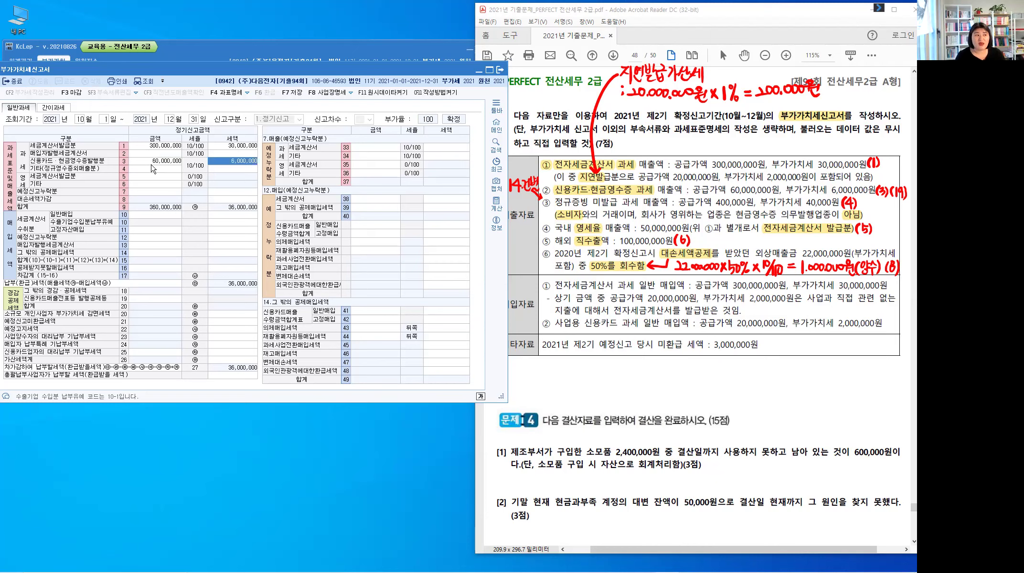
{"action": "key", "text": "Return"}
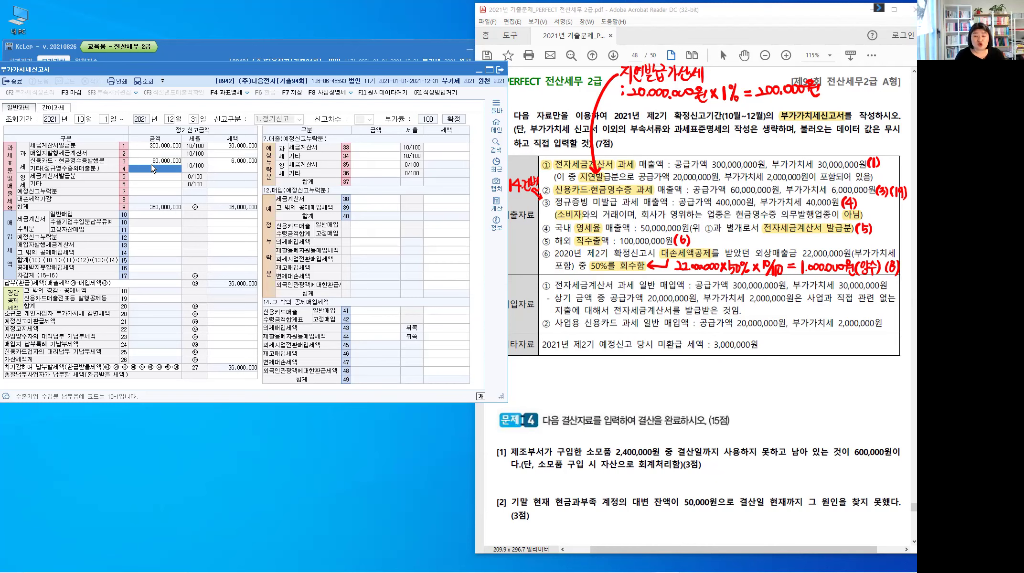
- Enter 66,000,000 as the 신용카드매출전표등 발행공제등 amount (row 19) and highlight the number ② in the PDF
{"action": "left_click", "coordinate": [164, 299]}
{"action": "type", "text": "66,000,000"}
{"action": "key", "text": "Return"}
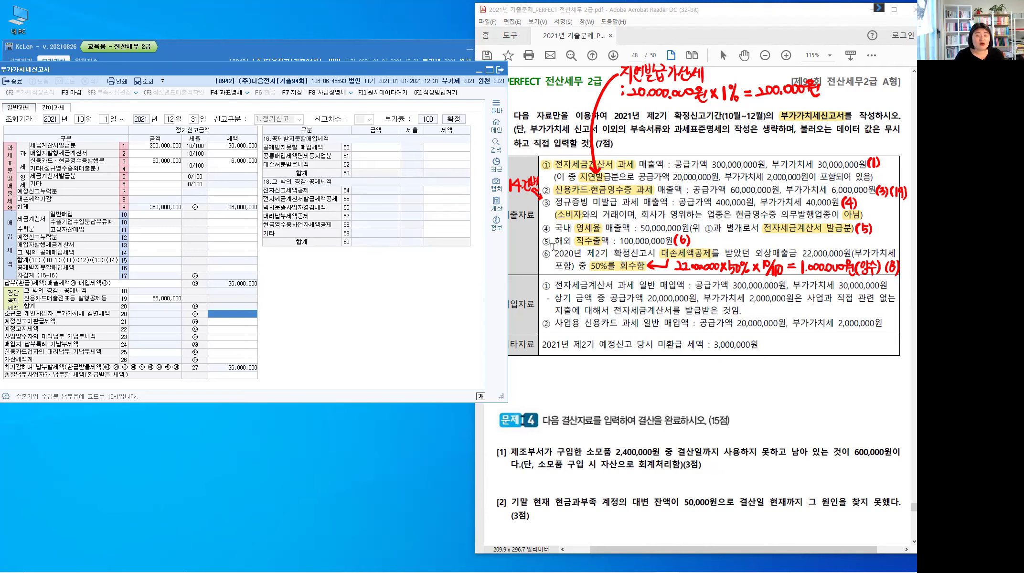
{"action": "left_click", "coordinate": [554, 205]}
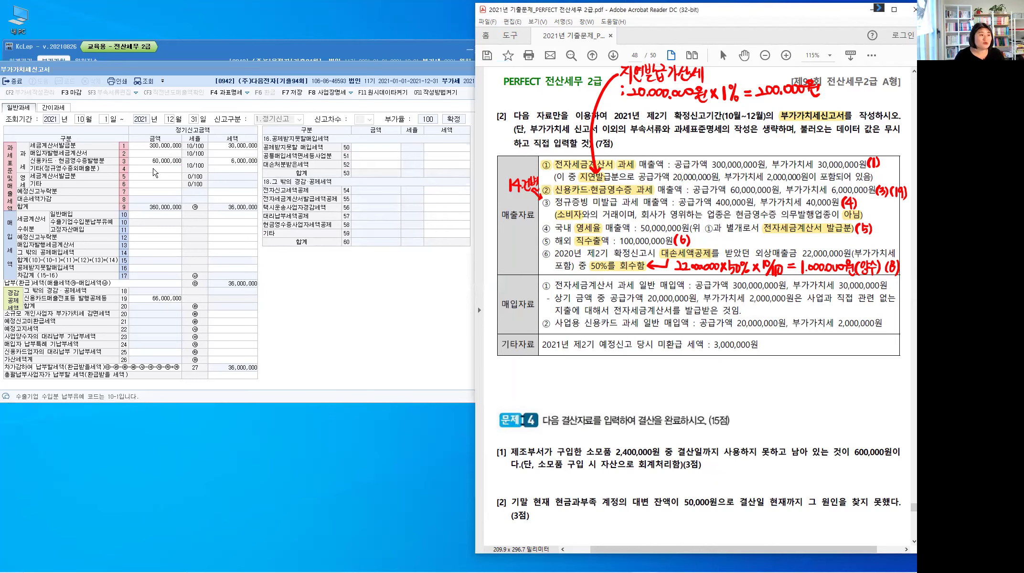
- Enter 400,000 as the 기타(정규영수증외매출분) amount (row 4) and highlight the number ③ in the PDF
{"action": "left_click", "coordinate": [156, 170]}
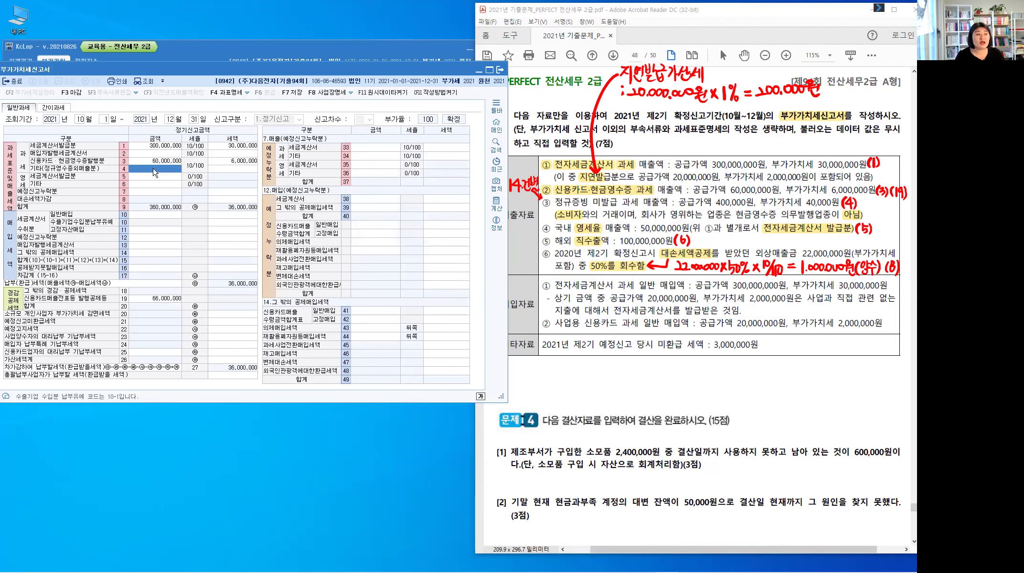
{"action": "type", "text": "400000"}
{"action": "key", "text": "Return"}
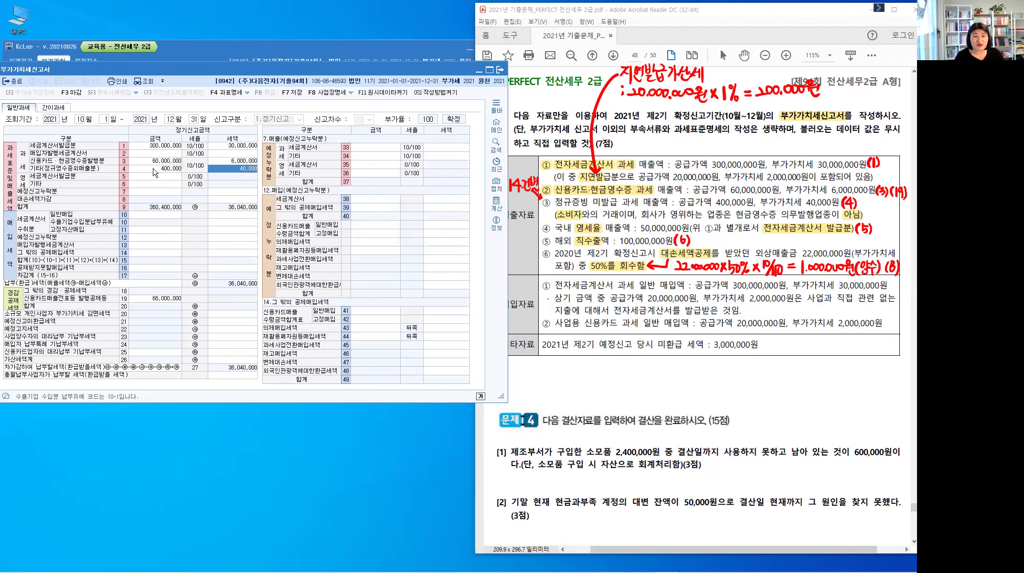
{"action": "key", "text": "Return"}
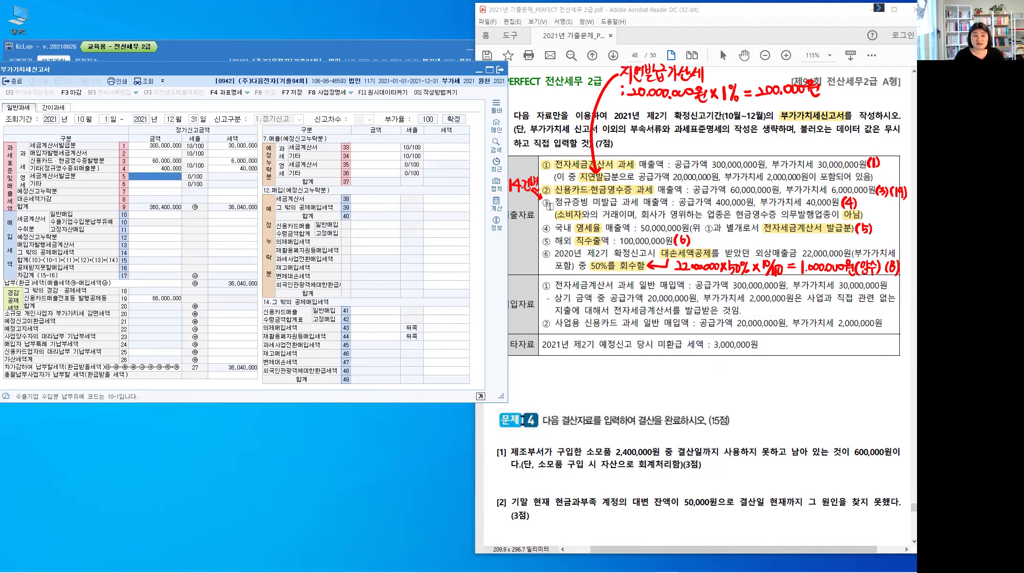
{"action": "left_click", "coordinate": [546, 203]}
- Enter 50,000,000 as the zero-rated 세금계산서발급분 amount (row 5) and highlight the numbers ④ and ⑤ in the PDF
{"action": "left_click", "coordinate": [612, 225]}
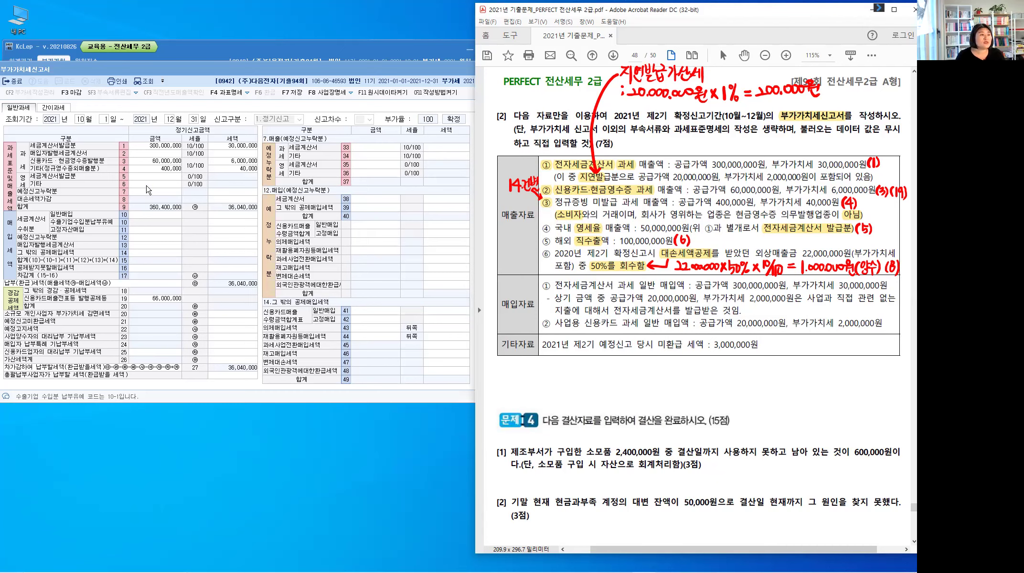
{"action": "left_click", "coordinate": [163, 177]}
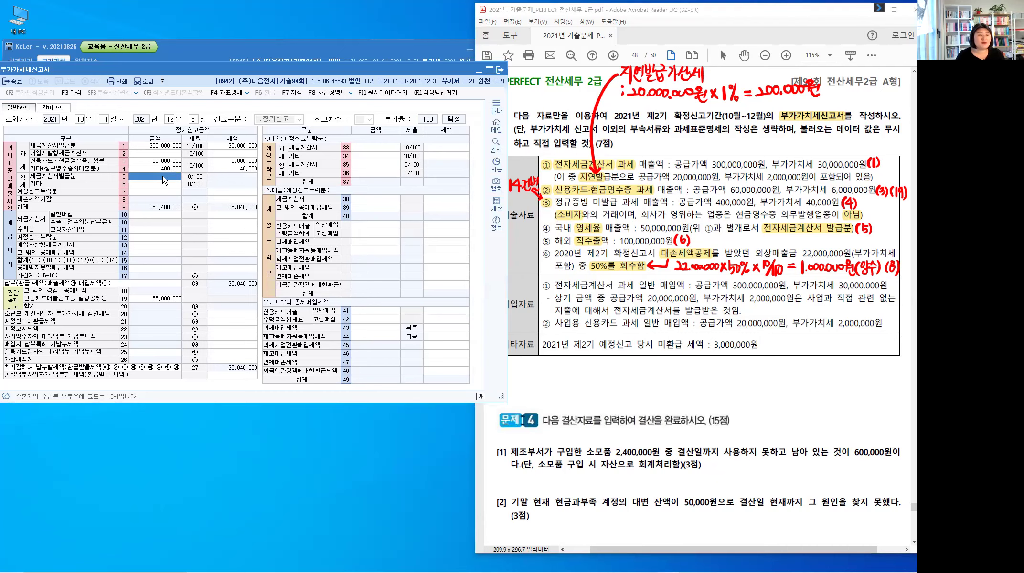
{"action": "type", "text": "50,000,000"}
{"action": "key", "text": "Return"}
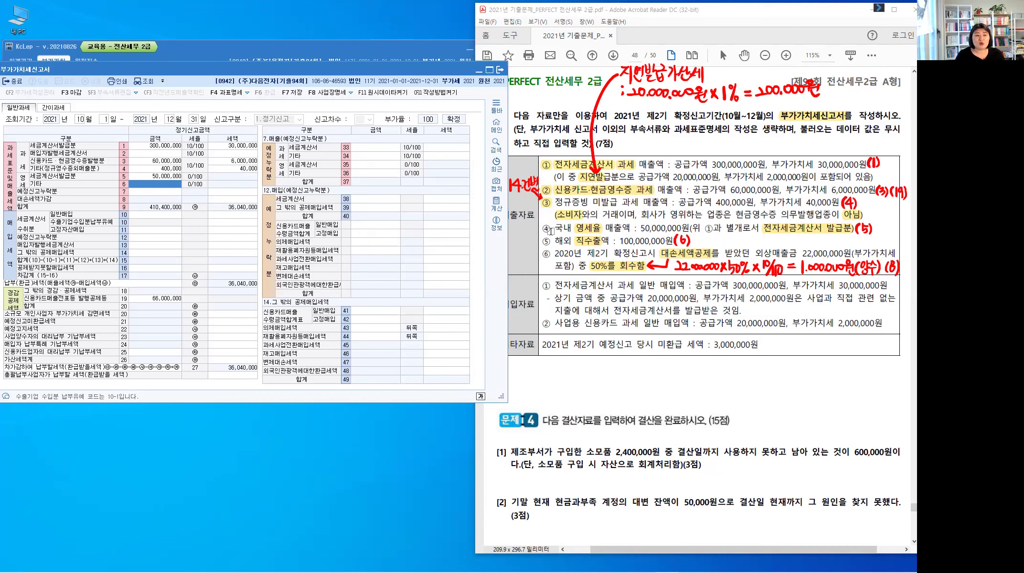
{"action": "left_click_drag", "start_coordinate": [554, 240], "coordinate": [538, 242]}
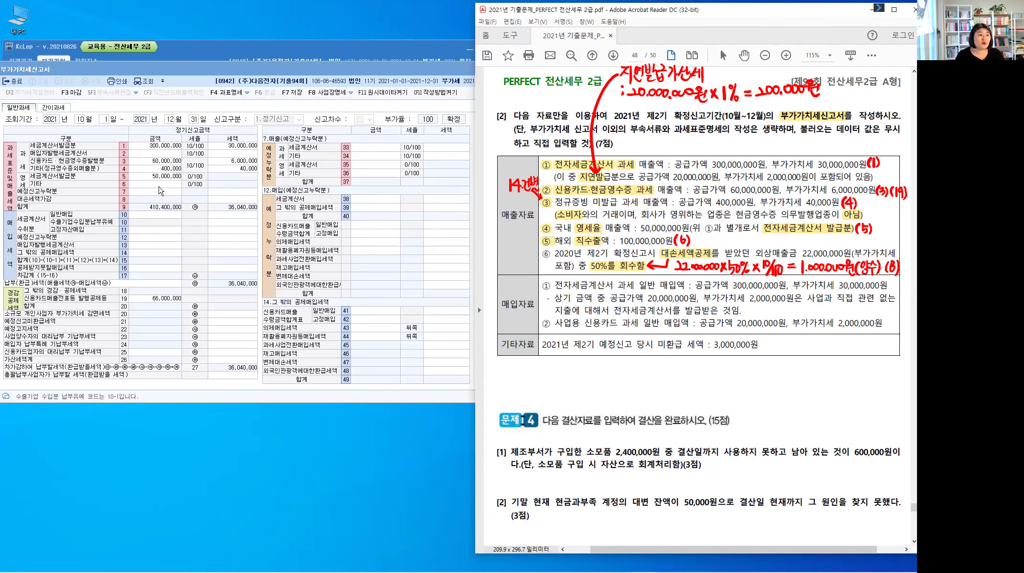
- Enter 100,000,000 as the zero-rated 기타 amount (row 6) of the return
{"action": "left_click", "coordinate": [159, 184]}
{"action": "type", "text": "100,000,000"}
{"action": "key", "text": "Return"}
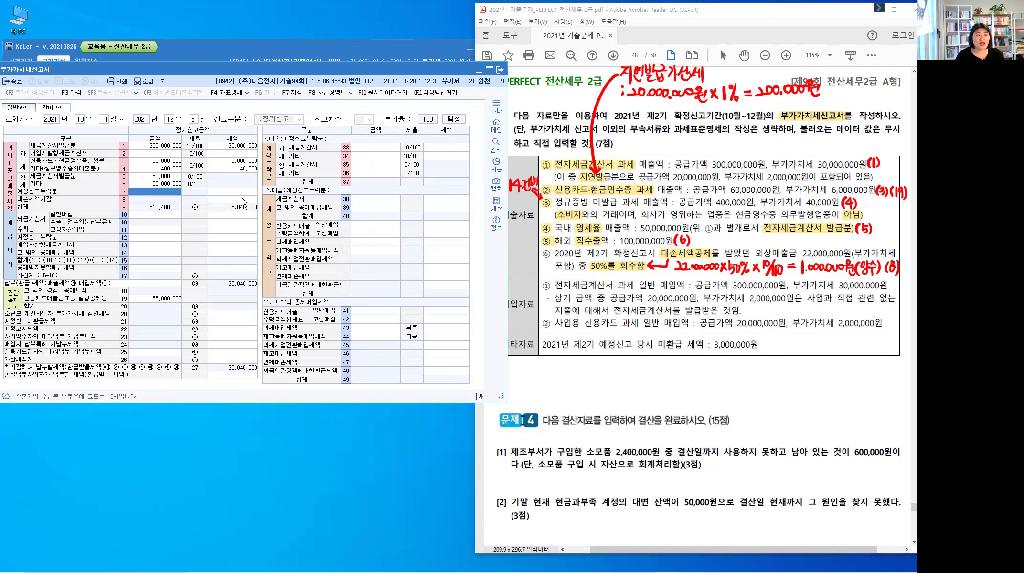
- Enter 1,000,000 as the 대손세액가감 tax amount (row 8) of the return
{"action": "left_click", "coordinate": [244, 200]}
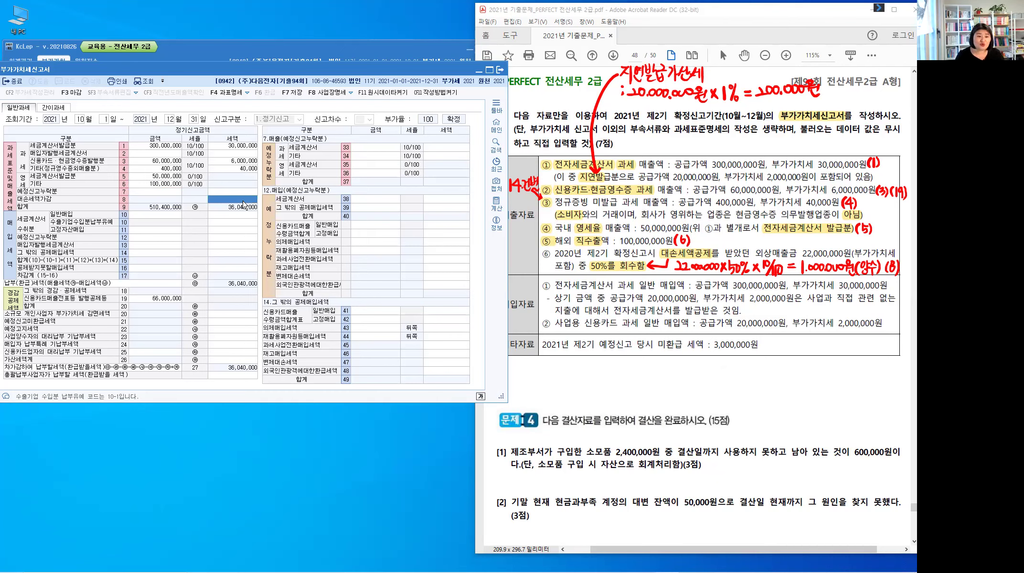
{"action": "left_click", "coordinate": [243, 201]}
{"action": "type", "text": "1000000"}
{"action": "key", "text": "Return"}
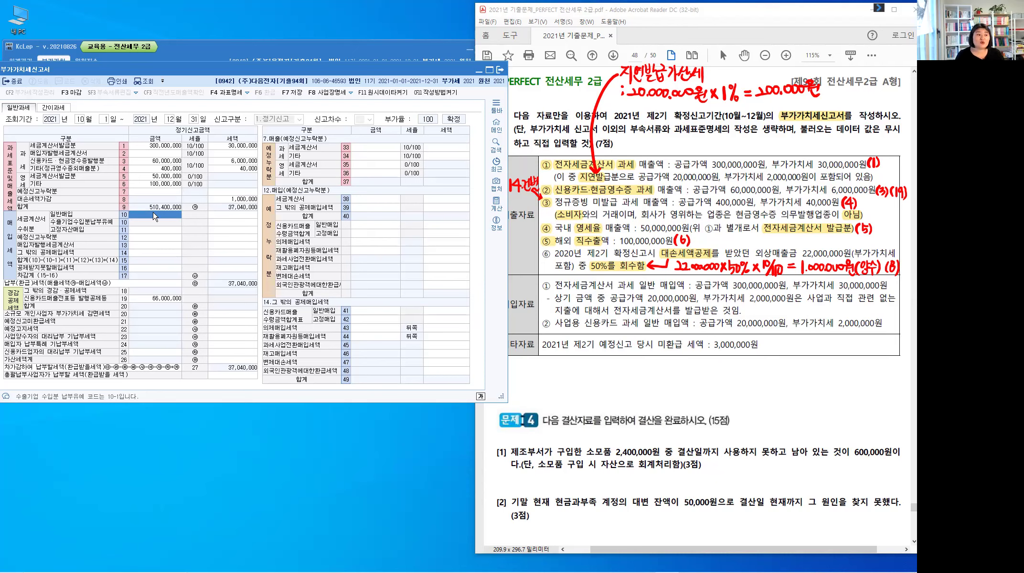
- Highlight 세금계산서 and 일반 in purchase item ① of the PDF and handwrite (10) in red after its VAT amount
{"action": "key", "text": "ctrl"}
{"action": "key", "text": "ctrl"}
{"action": "left_click", "coordinate": [586, 385]}
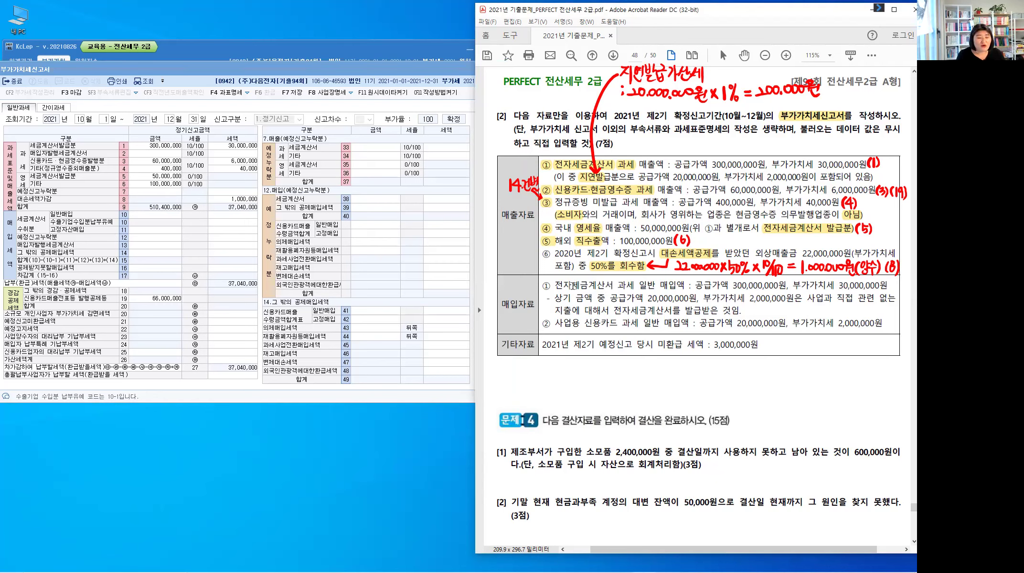
{"action": "left_click_drag", "start_coordinate": [614, 285], "coordinate": [572, 285]}
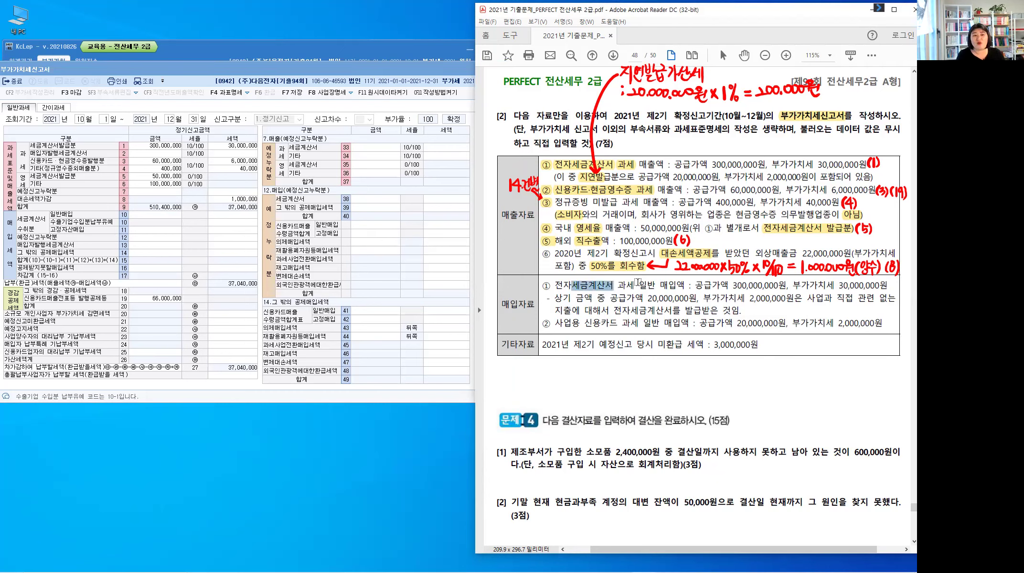
{"action": "left_click_drag", "start_coordinate": [639, 285], "coordinate": [655, 285]}
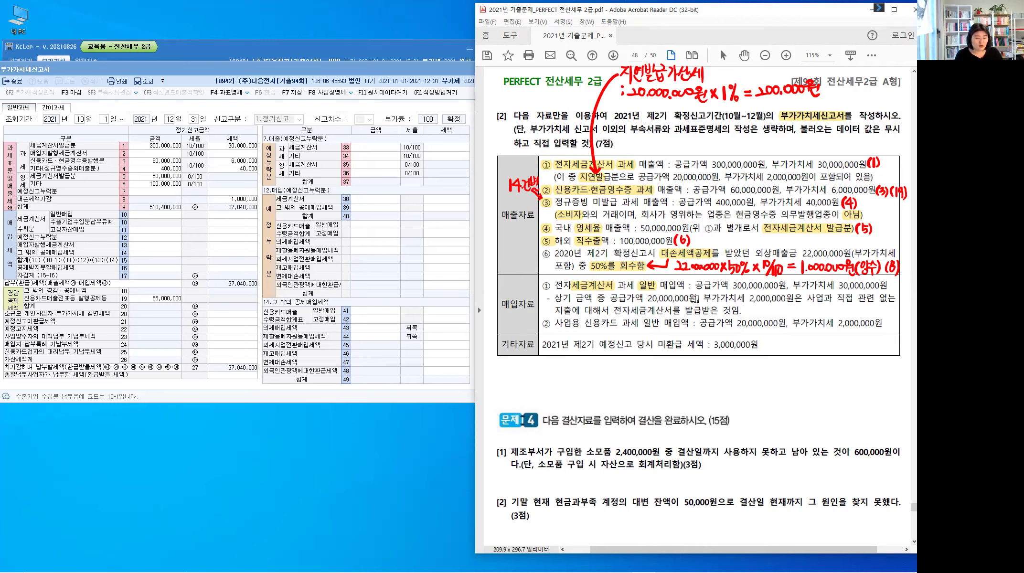
{"action": "key", "text": "alt"}
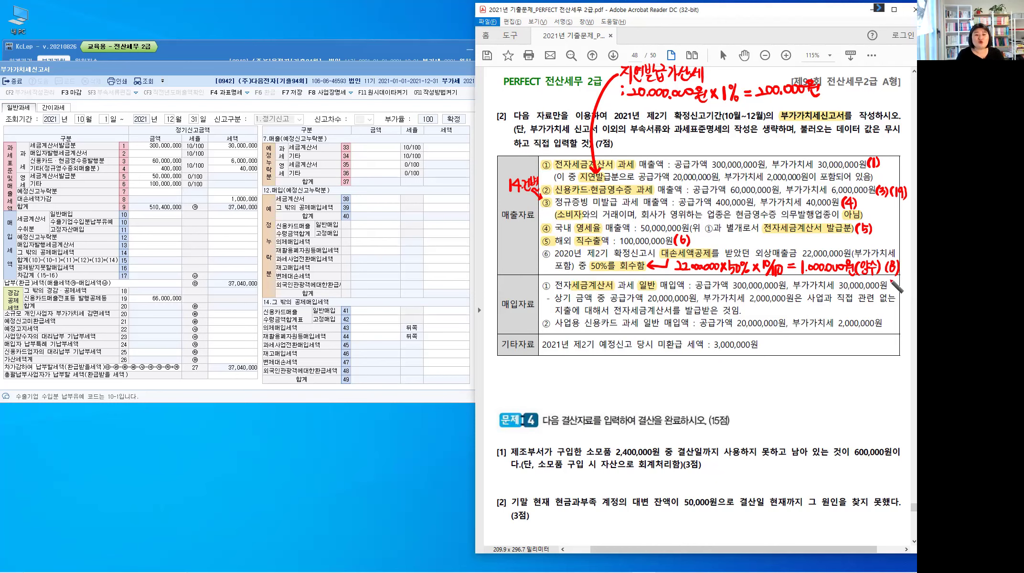
{"action": "left_click_drag", "start_coordinate": [890, 280], "coordinate": [899, 286]}
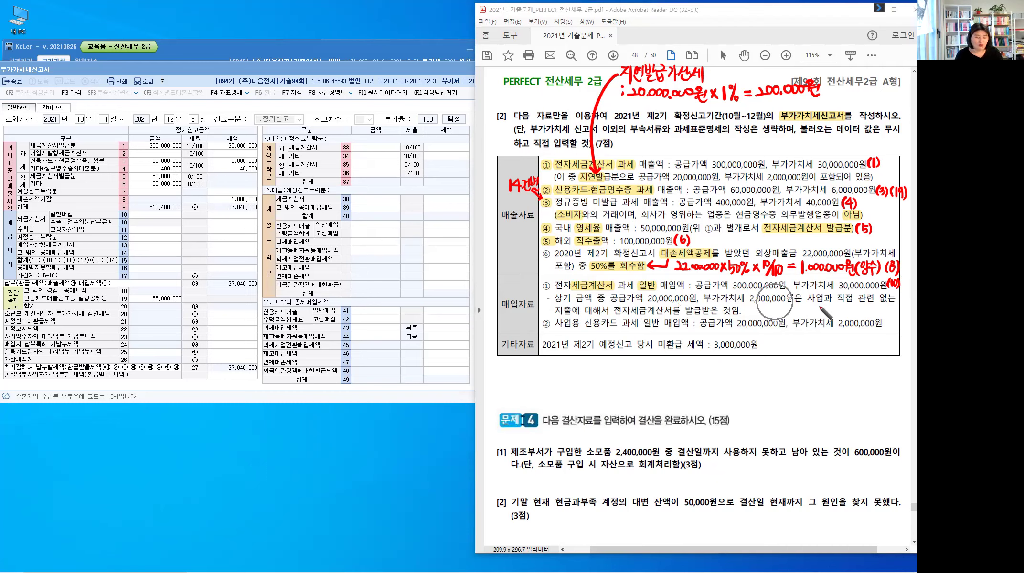
- Highlight 사업과 직접 관련 없는 지출 under purchase item ①, look up its rows in the return, and handwrite (16)-(50) beside it
{"action": "left_click_drag", "start_coordinate": [808, 300], "coordinate": [874, 301]}
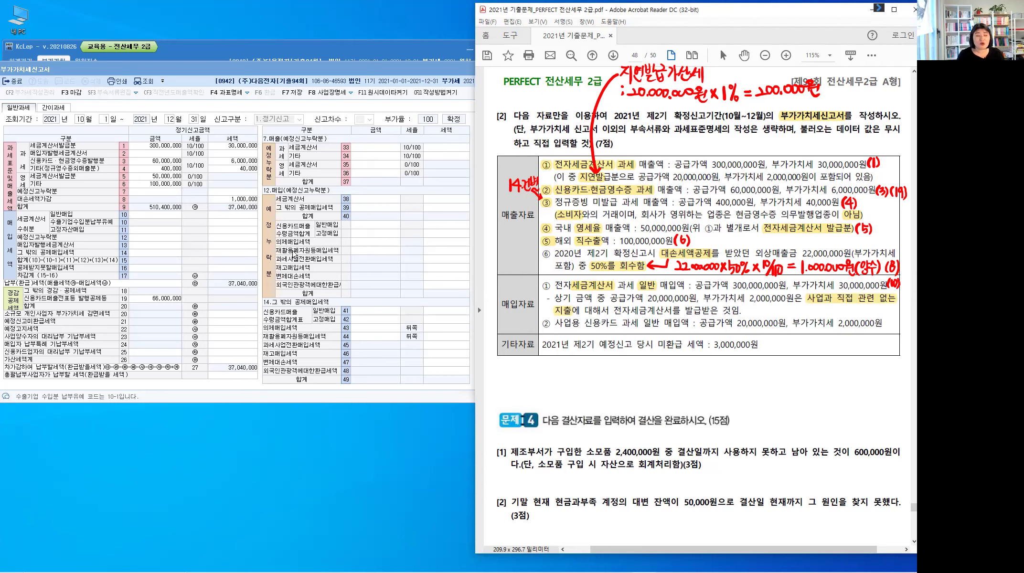
{"action": "left_click", "coordinate": [162, 213]}
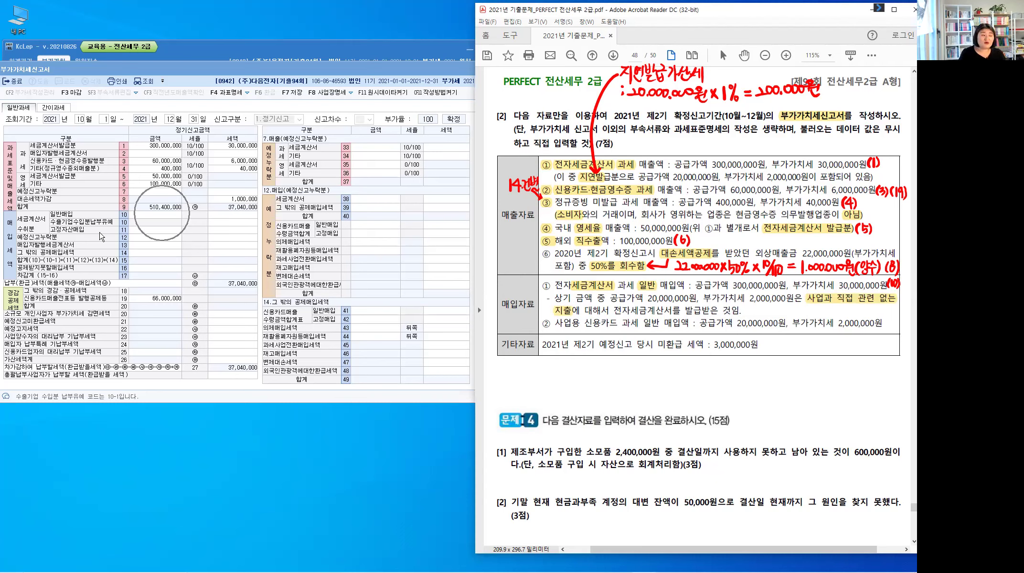
{"action": "left_click", "coordinate": [42, 229]}
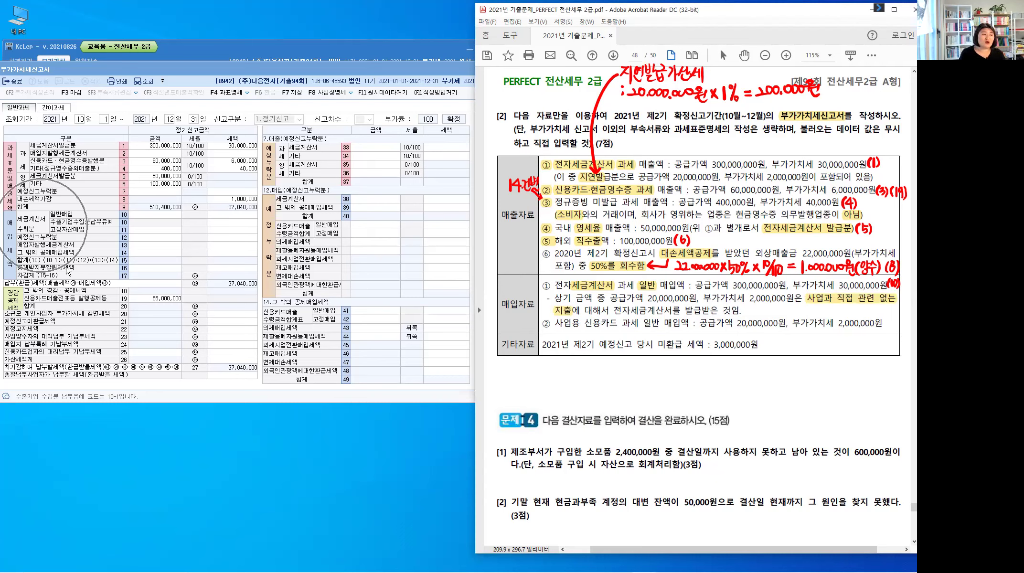
{"action": "left_click", "coordinate": [148, 269]}
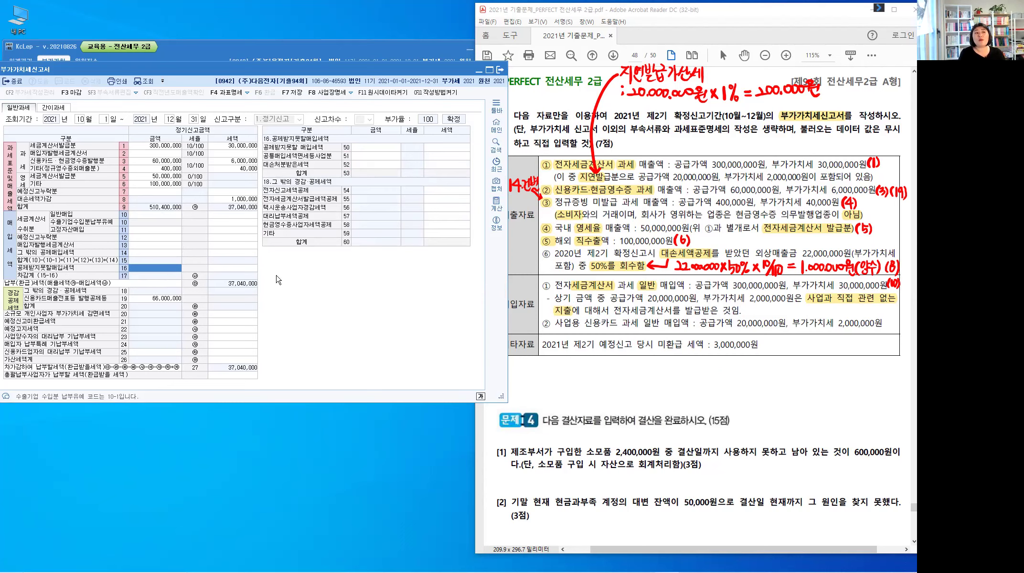
{"action": "left_click", "coordinate": [375, 148]}
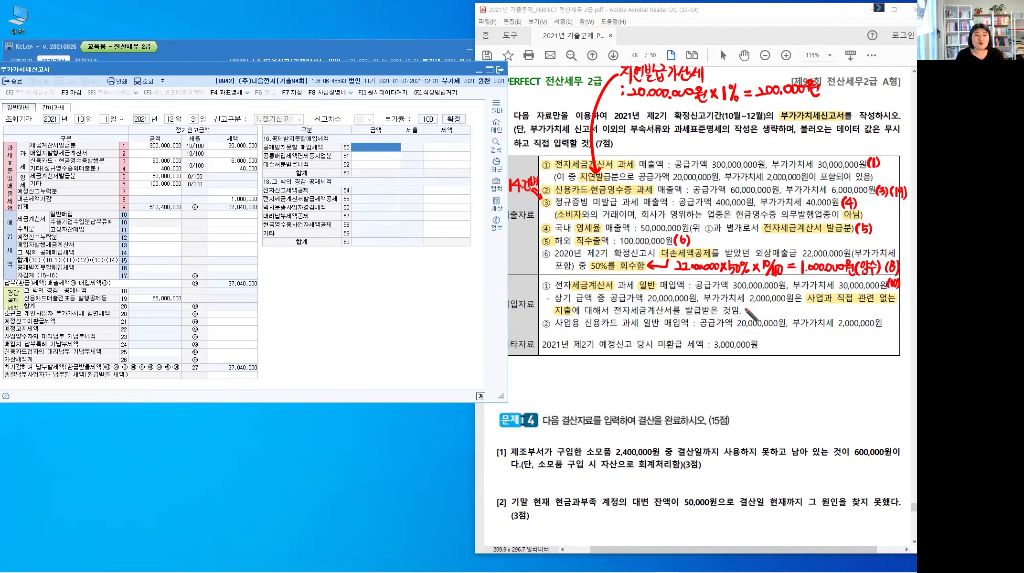
{"action": "mouse_move", "coordinate": [748, 305]}
{"action": "left_mouse_down"}
{"action": "mouse_move", "coordinate": [748, 316]}
{"action": "mouse_move", "coordinate": [763, 315]}
{"action": "left_mouse_up"}
{"action": "left_click_drag", "start_coordinate": [767, 311], "coordinate": [784, 315]}
{"action": "left_click", "coordinate": [786, 303]}
{"action": "left_click_drag", "start_coordinate": [786, 305], "coordinate": [792, 305]}
{"action": "left_click_drag", "start_coordinate": [794, 306], "coordinate": [794, 307]}
{"action": "left_click_drag", "start_coordinate": [799, 304], "coordinate": [800, 315]}
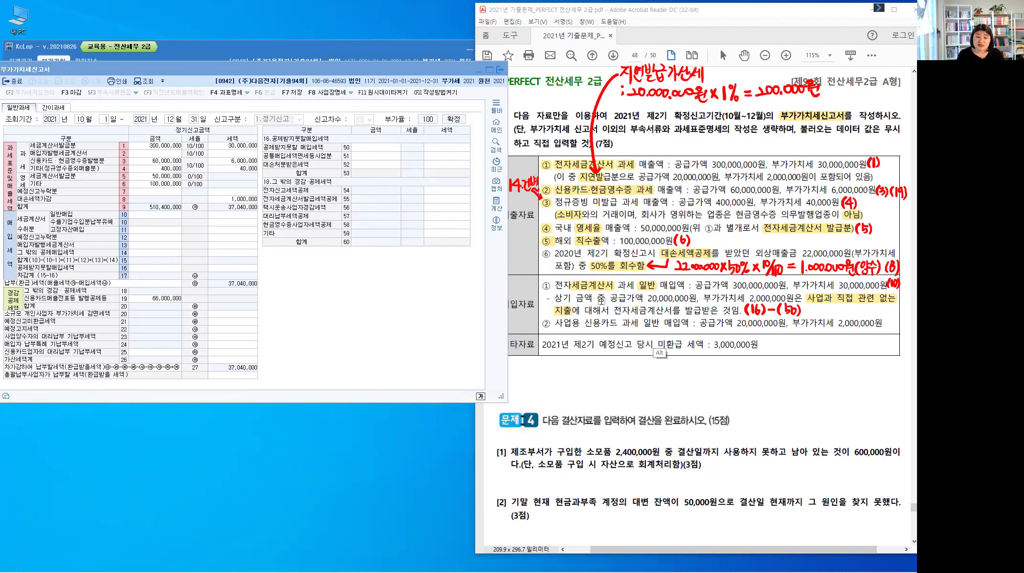
- Highlight 신용카드 and 일반 in purchase item ②, look up its rows in the return, and handwrite (14)-(41) below it
{"action": "left_click_drag", "start_coordinate": [588, 323], "coordinate": [662, 324]}
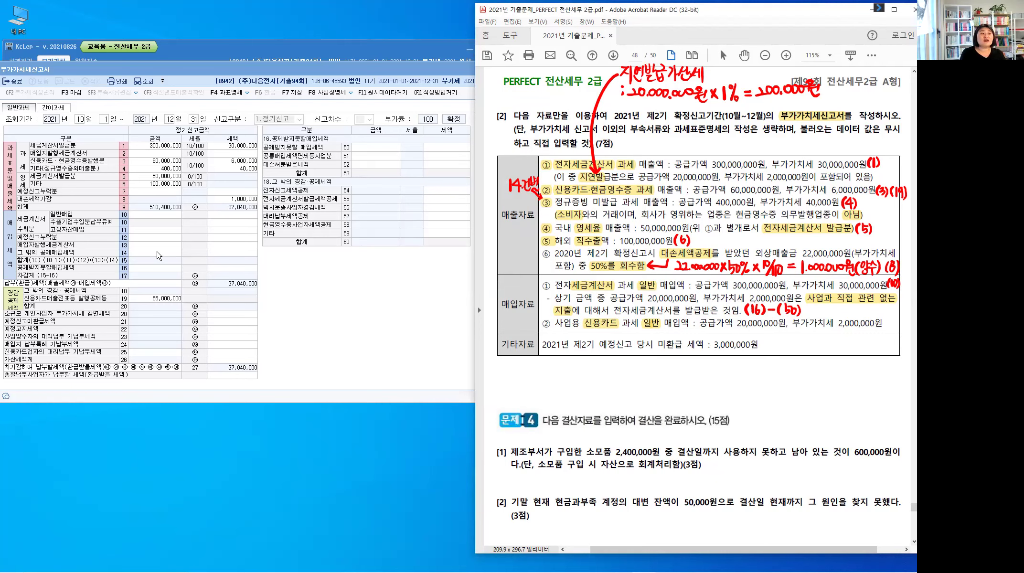
{"action": "left_click", "coordinate": [159, 253]}
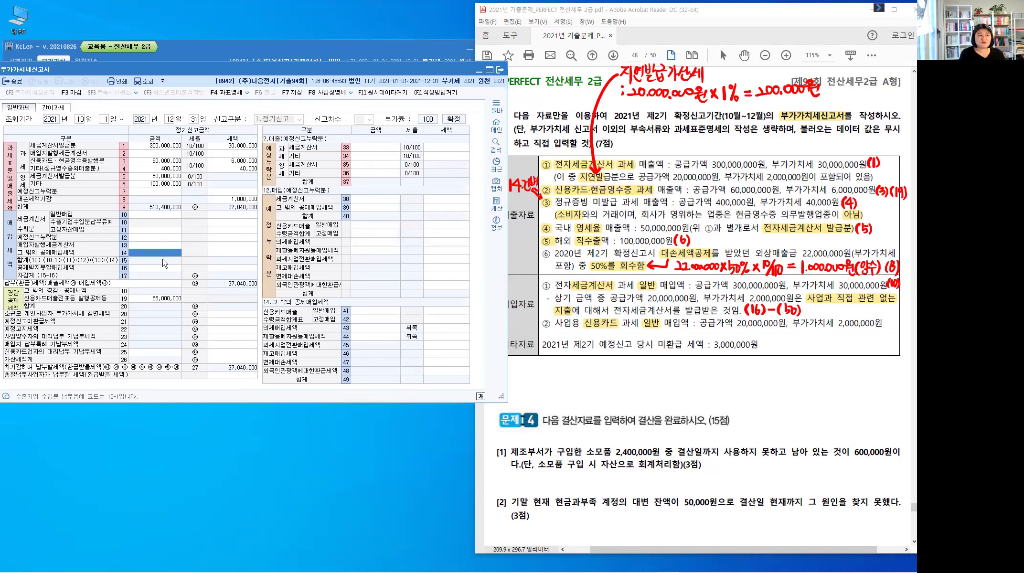
{"action": "left_click", "coordinate": [378, 313]}
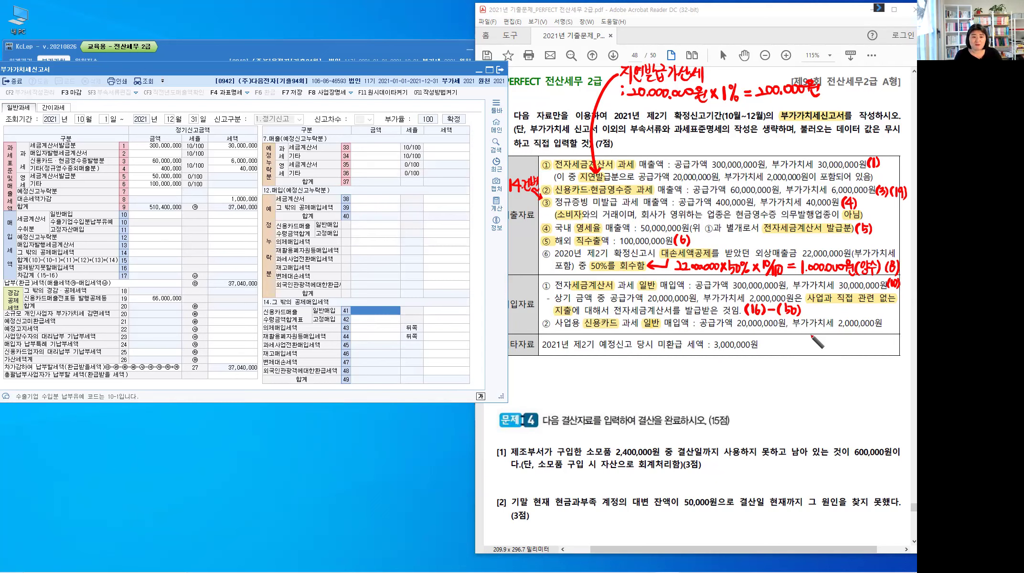
{"action": "left_click_drag", "start_coordinate": [811, 335], "coordinate": [830, 337]}
{"action": "left_click_drag", "start_coordinate": [838, 330], "coordinate": [850, 338]}
{"action": "left_click_drag", "start_coordinate": [853, 330], "coordinate": [852, 339]}
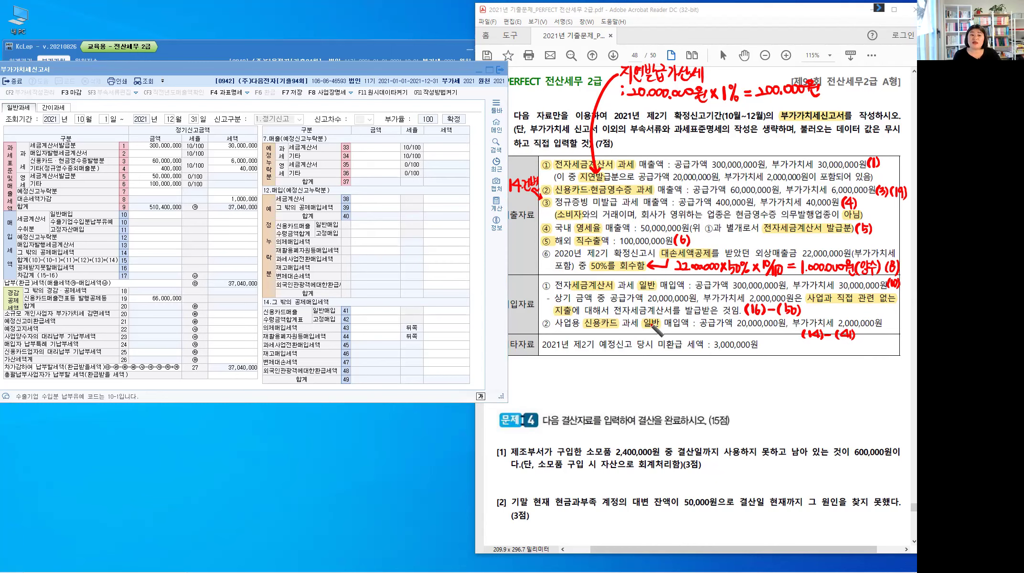
- Bracket 예정신고 당시 미환급 세액 in the 기타자료 line, draw an arrow to 3,000,000원, and handwrite (21) beside it
{"action": "key", "text": "ctrl"}
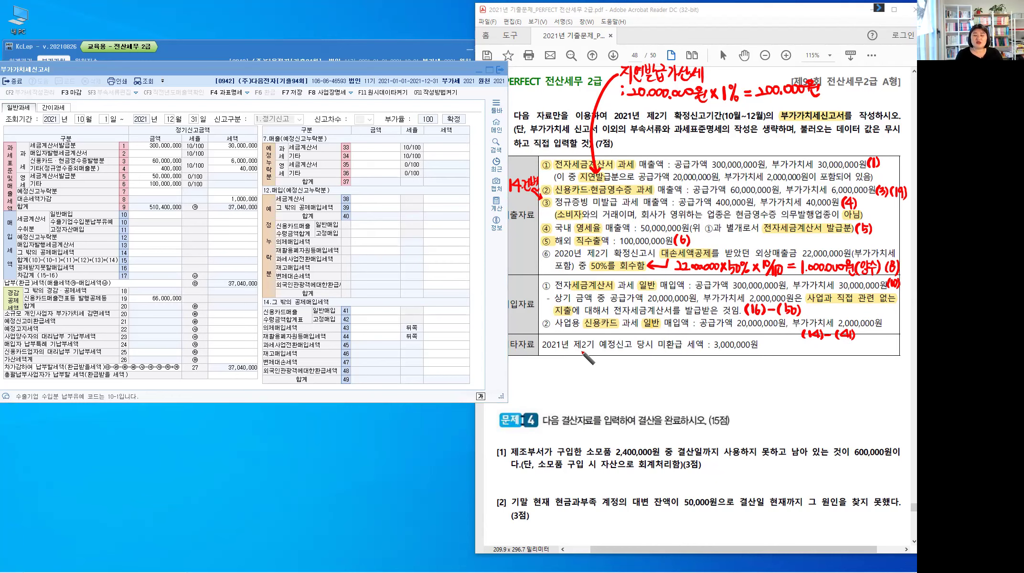
{"action": "left_click_drag", "start_coordinate": [602, 338], "coordinate": [604, 348]}
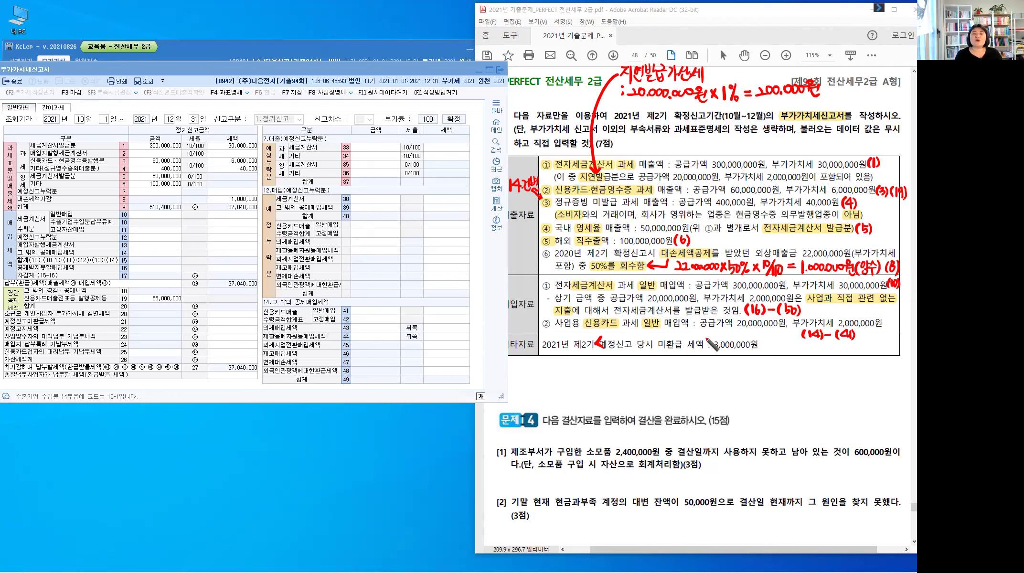
{"action": "mouse_move", "coordinate": [706, 338]}
{"action": "left_mouse_down"}
{"action": "mouse_move", "coordinate": [728, 366]}
{"action": "mouse_move", "coordinate": [733, 357]}
{"action": "left_mouse_up"}
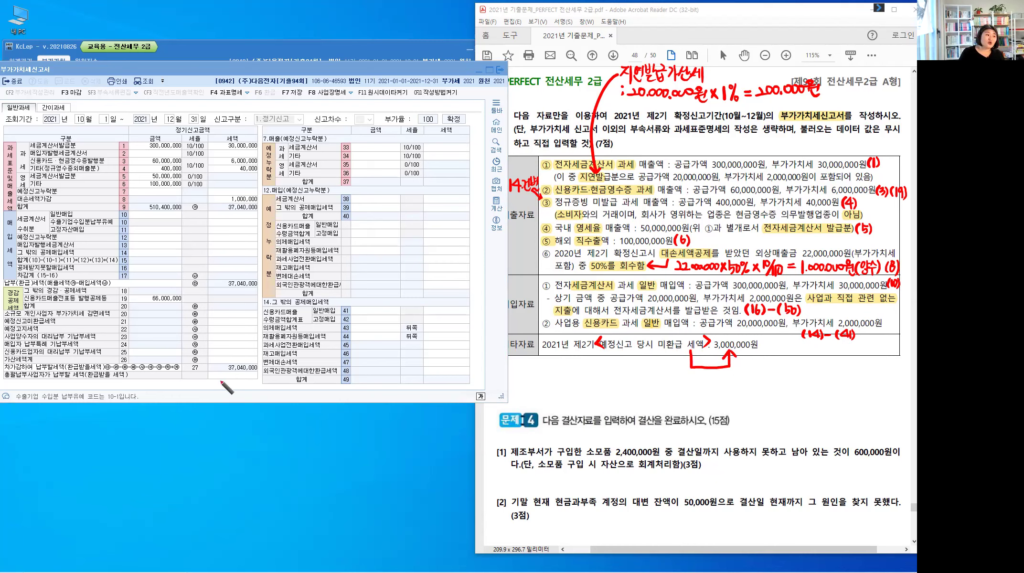
{"action": "left_click", "coordinate": [71, 324]}
{"action": "key", "text": "ctrl"}
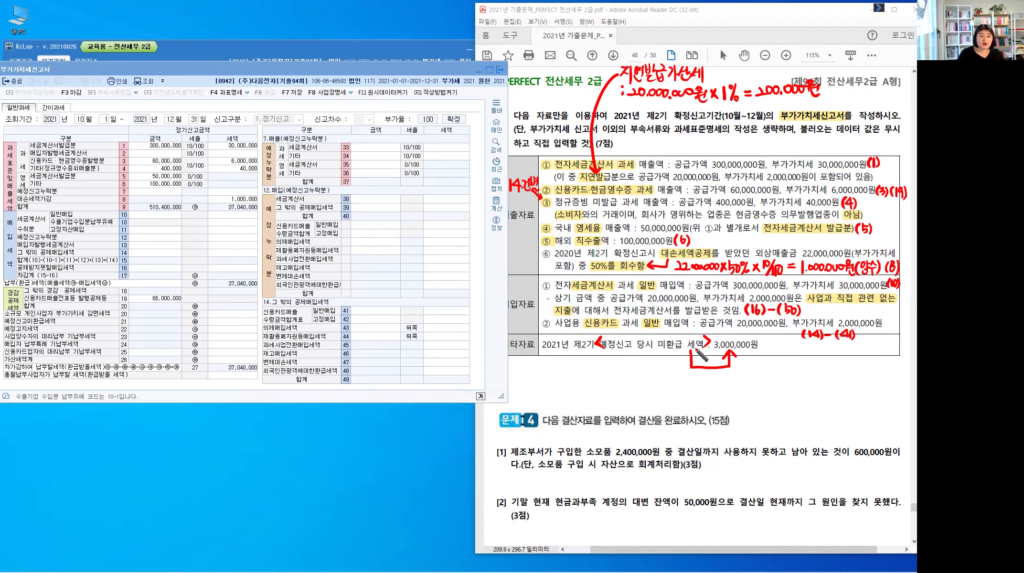
{"action": "left_click_drag", "start_coordinate": [747, 358], "coordinate": [745, 369]}
{"action": "left_click_drag", "start_coordinate": [753, 361], "coordinate": [761, 368]}
{"action": "left_click_drag", "start_coordinate": [766, 357], "coordinate": [766, 371]}
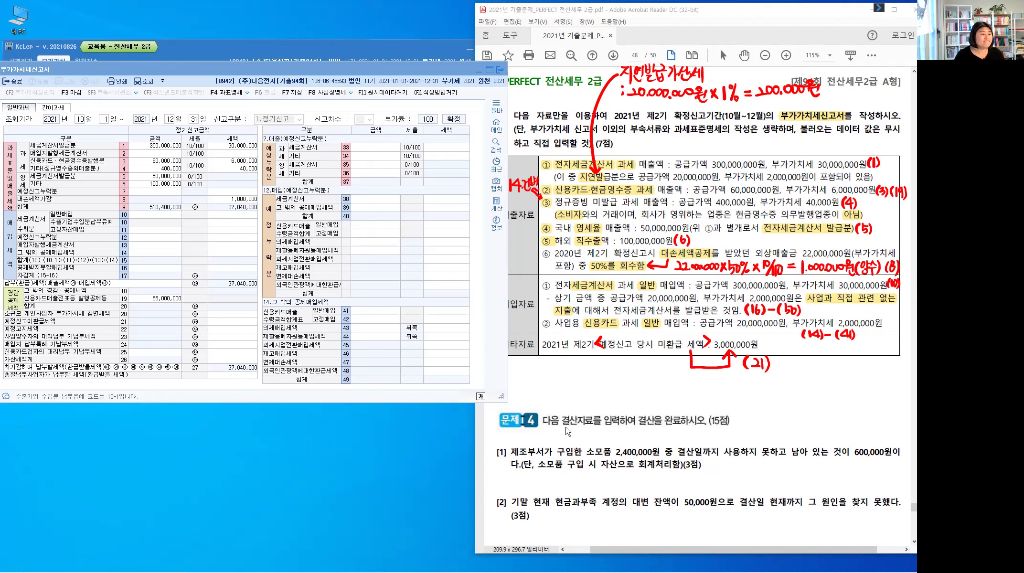
- Enter 300,000,000 as the amount and 30,000,000 as the tax for 세금계산서 수취분 일반매입 (row 10)
{"action": "left_click", "coordinate": [156, 215]}
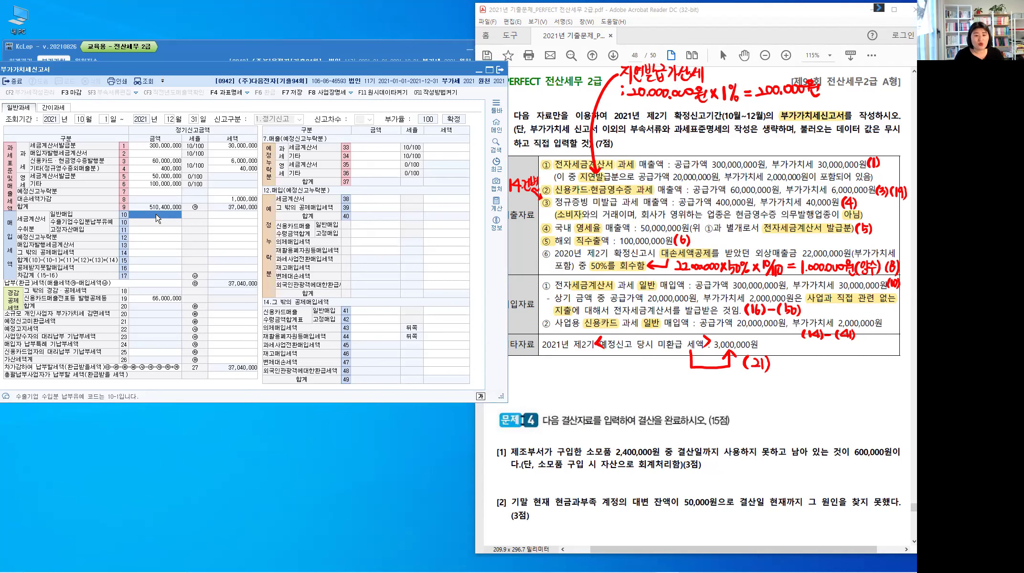
{"action": "type", "text": "30"}
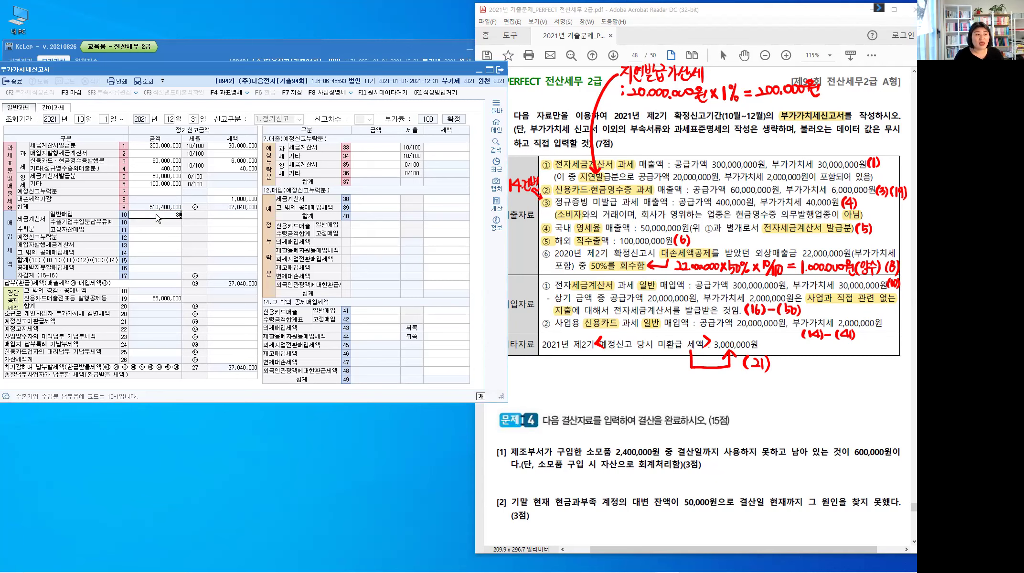
{"action": "type", "text": "0,000,000"}
{"action": "key", "text": "Return"}
{"action": "type", "text": "30000000"}
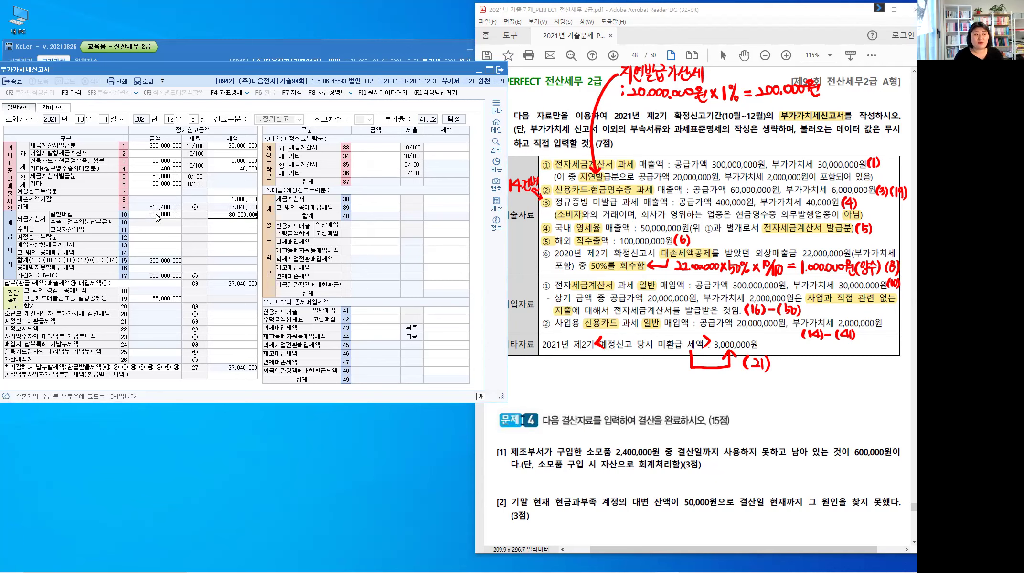
{"action": "key", "text": "Return"}
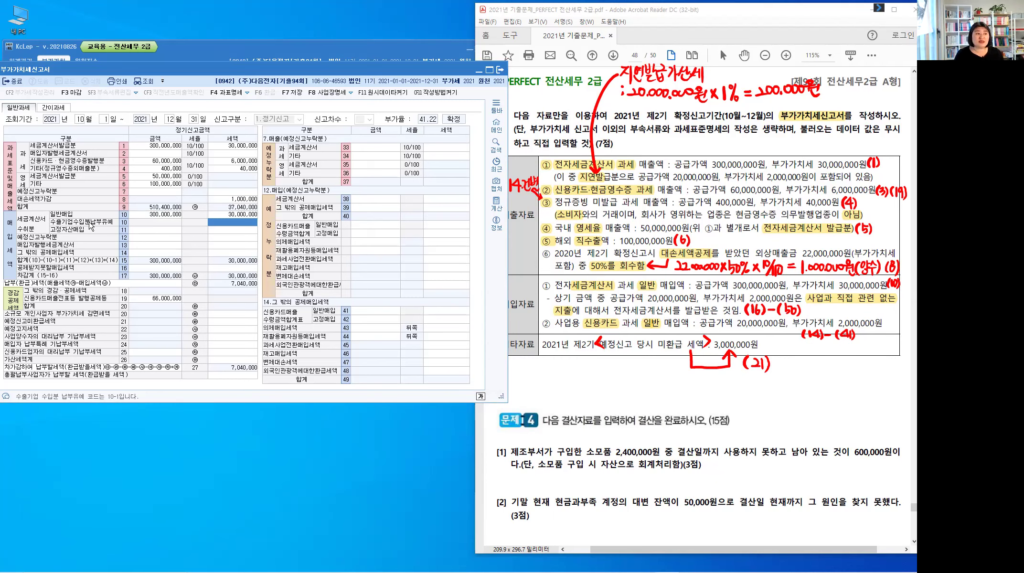
{"action": "left_click", "coordinate": [160, 216]}
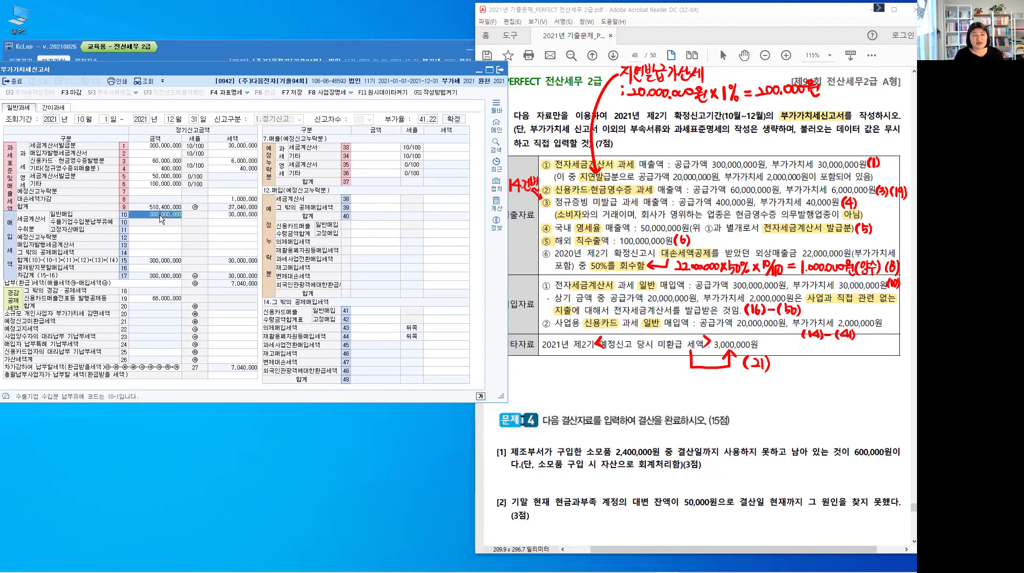
{"action": "left_click", "coordinate": [237, 217]}
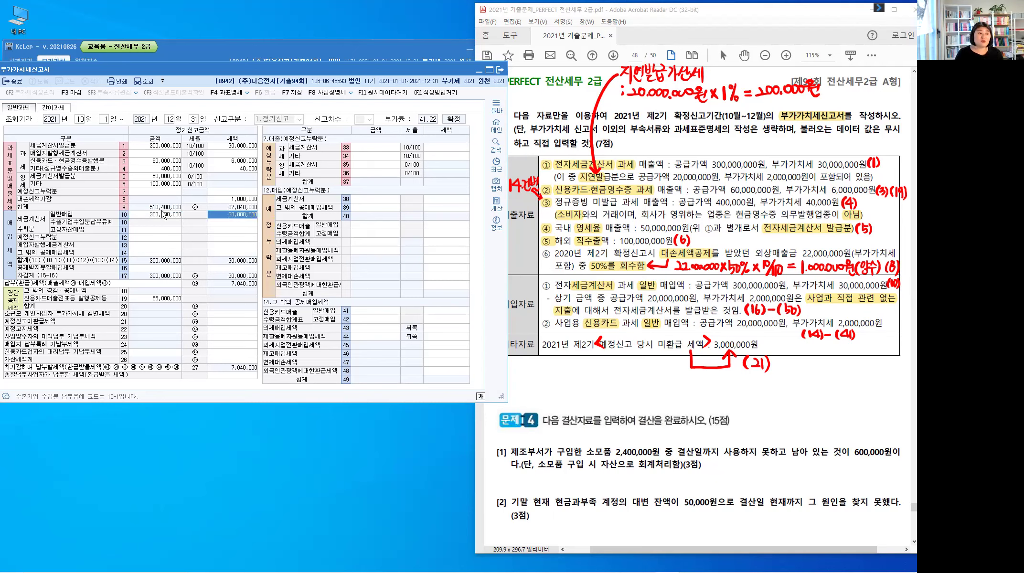
{"action": "left_click", "coordinate": [238, 221]}
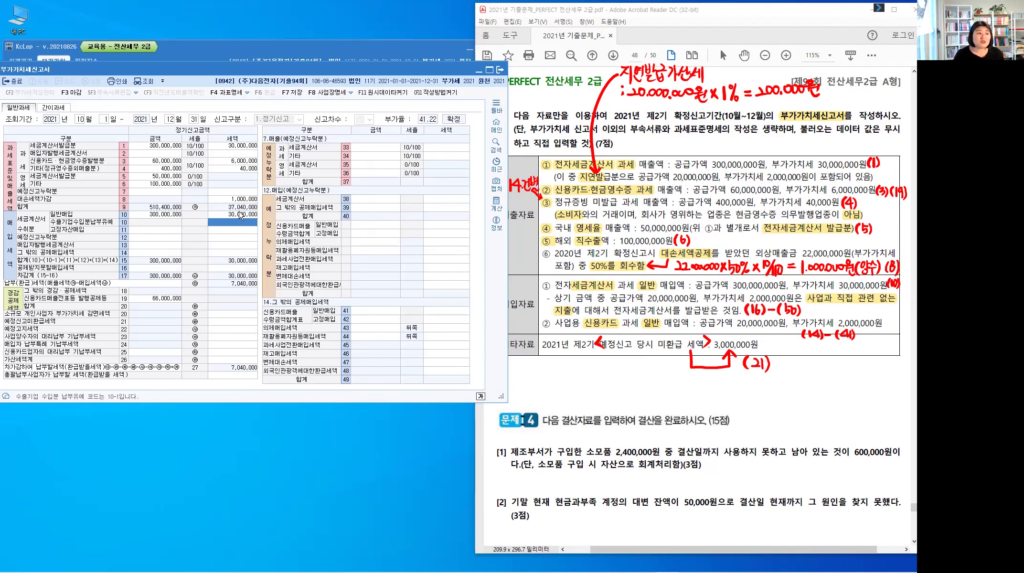
- Enter 20,000,000 and tax 2,000,000 for 공제받지못할 매입세액 (row 50), and highlight purchase item number ① in the PDF
{"action": "left_click", "coordinate": [168, 268]}
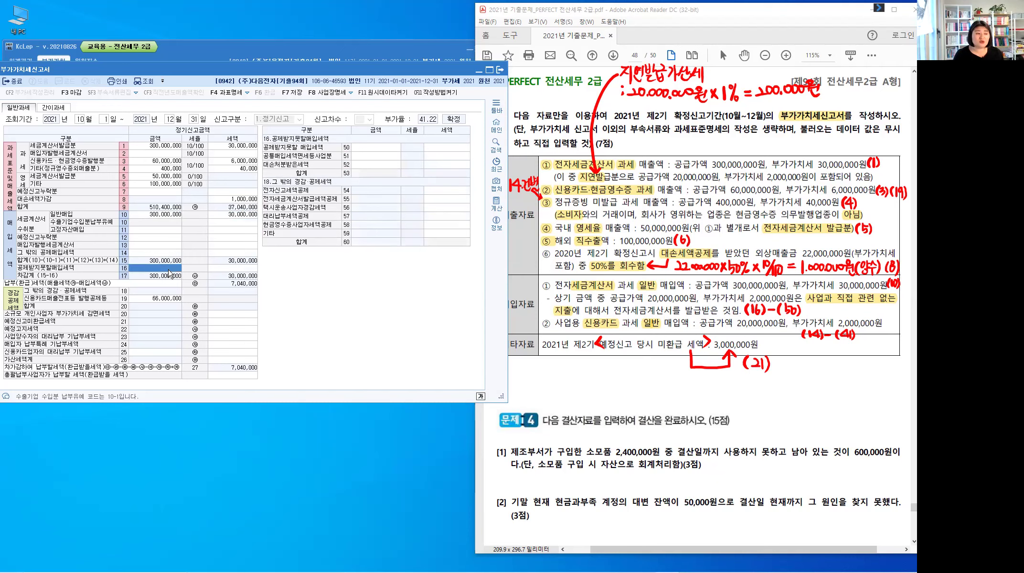
{"action": "left_click", "coordinate": [388, 149]}
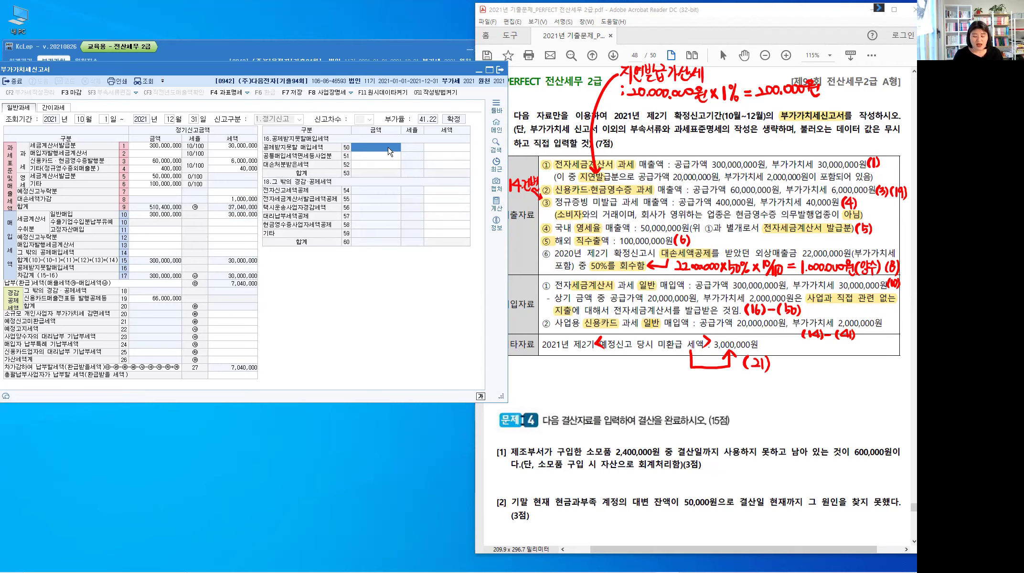
{"action": "type", "text": "20000000"}
{"action": "key", "text": "Return"}
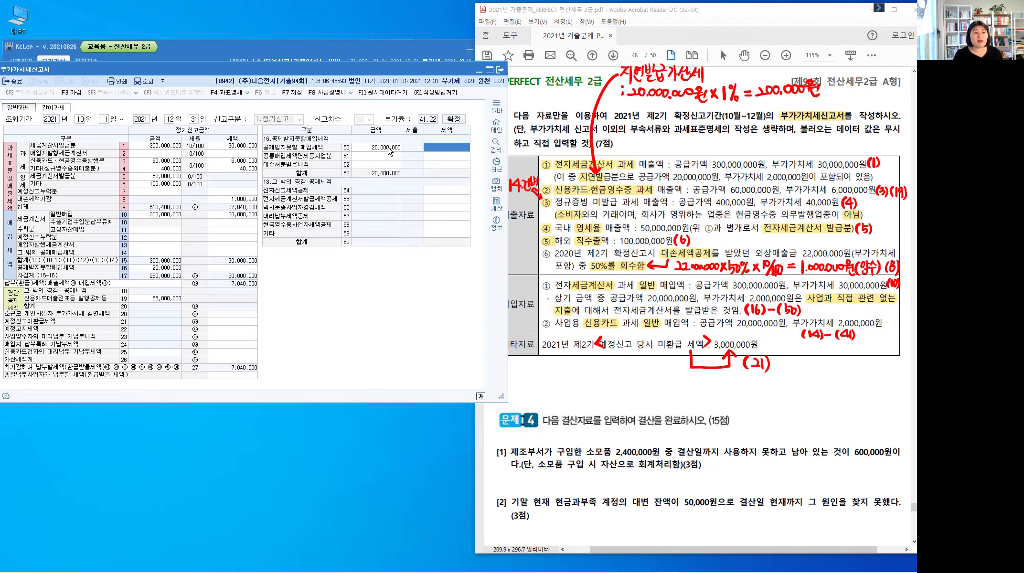
{"action": "key", "text": "Return"}
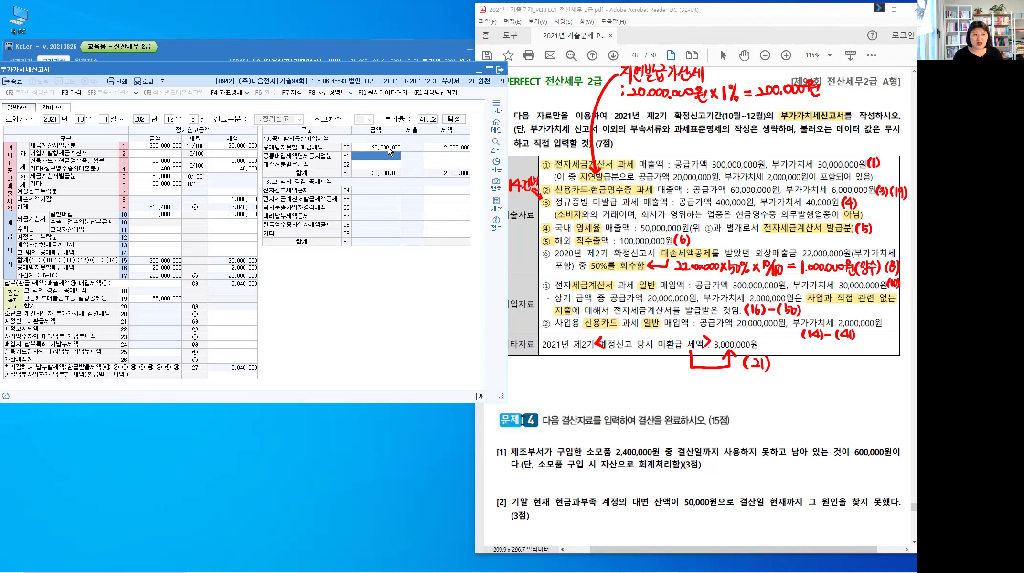
{"action": "left_click", "coordinate": [180, 268]}
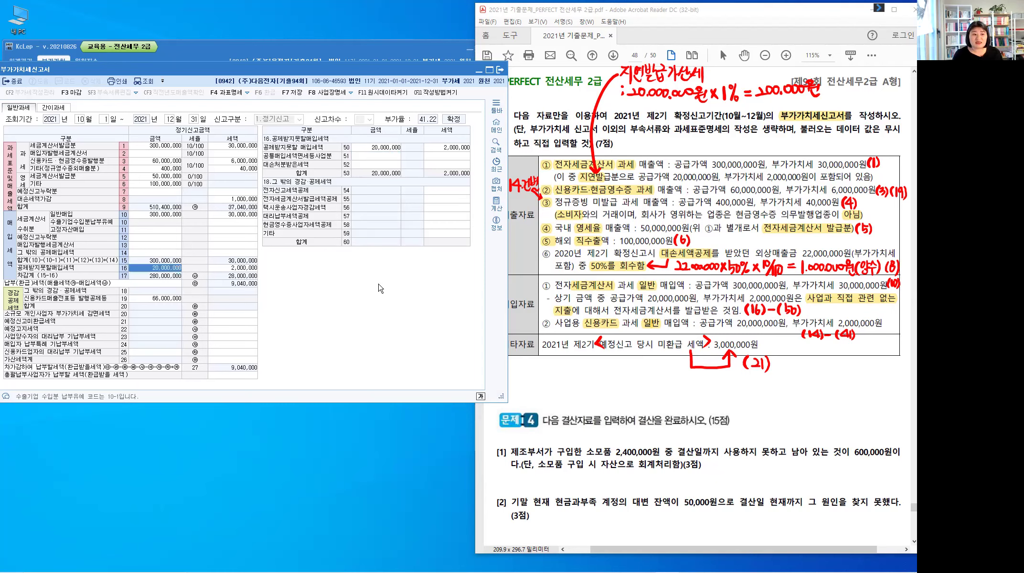
{"action": "left_click", "coordinate": [550, 286]}
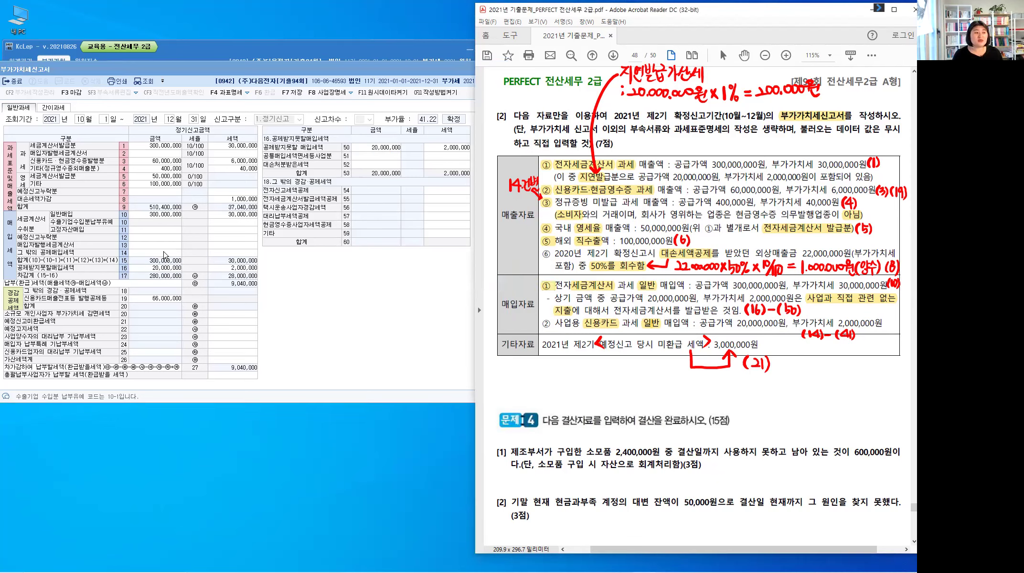
- Enter 20,000,000 as the amount and 2,000,000 as the tax for 신용카드매출 수령금액합계표 일반매입 (row 41) under 그 밖의 공제매입세액
{"action": "left_click", "coordinate": [165, 255]}
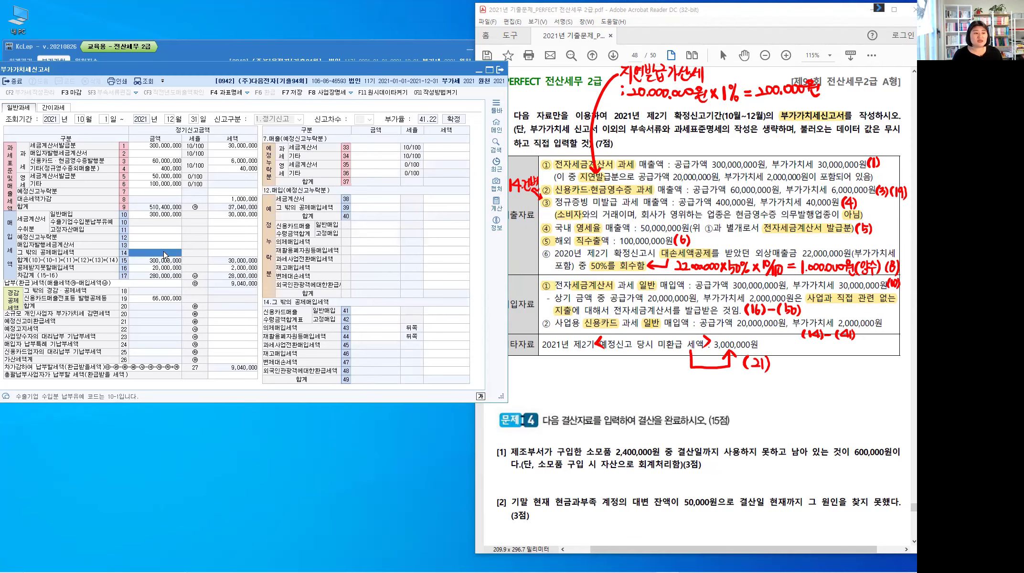
{"action": "left_click", "coordinate": [378, 312]}
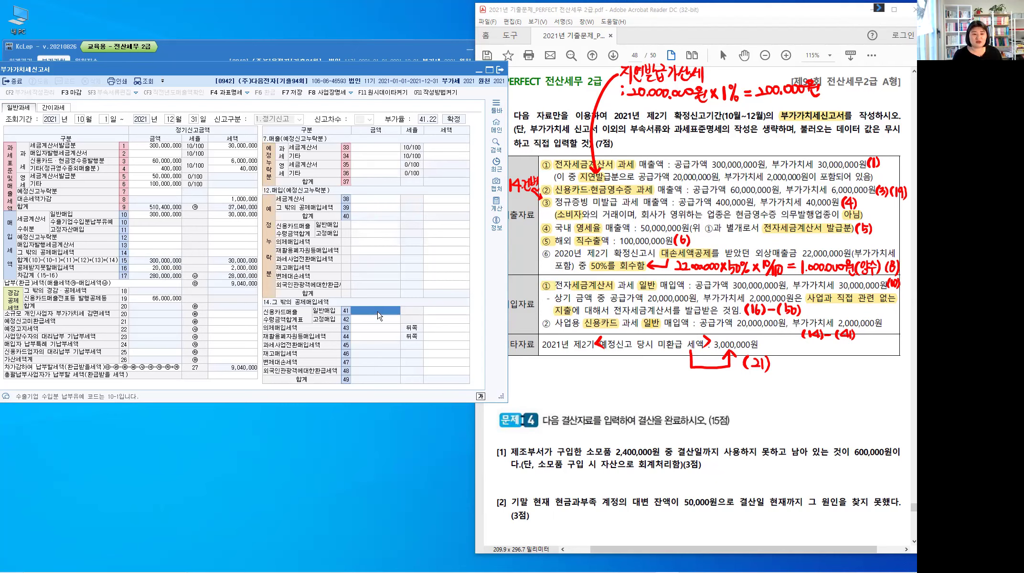
{"action": "left_click", "coordinate": [377, 312]}
{"action": "type", "text": "20000000"}
{"action": "key", "text": "Return"}
{"action": "type", "text": "2000000"}
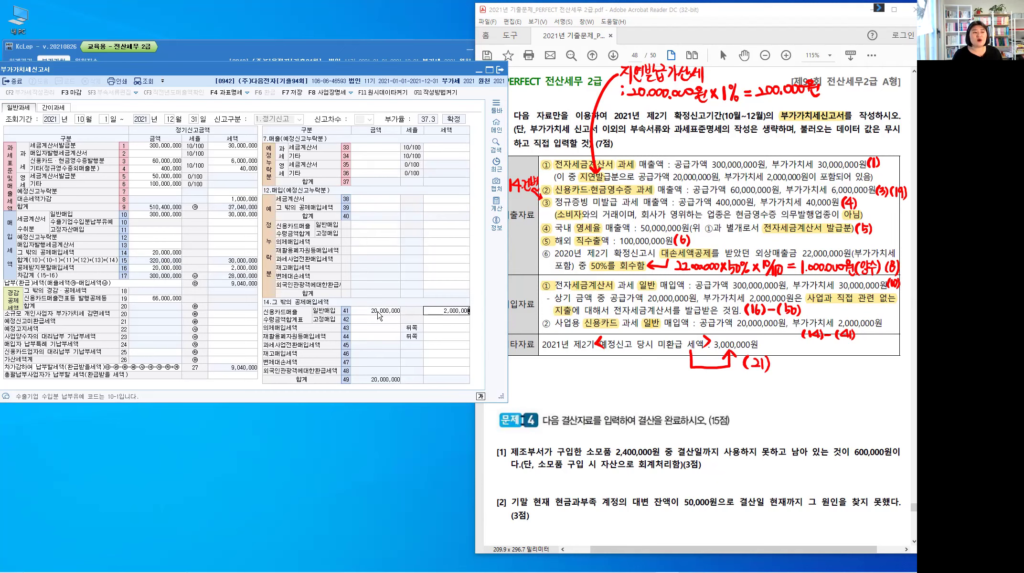
{"action": "key", "text": "Return"}
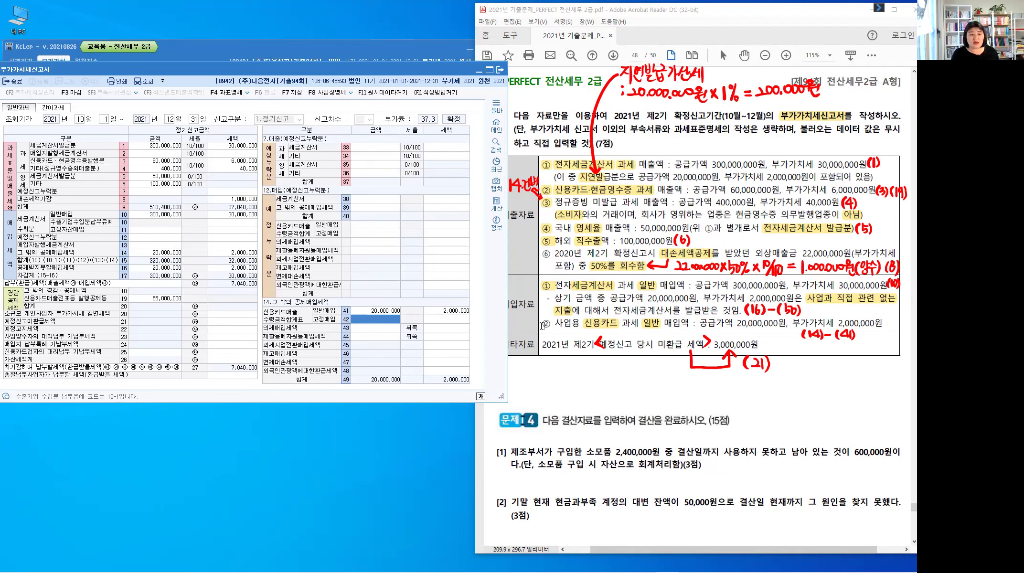
- Enter 3,000,000 as the tax for 예정신고미환급세액 (row 21)
{"action": "left_click", "coordinate": [529, 358]}
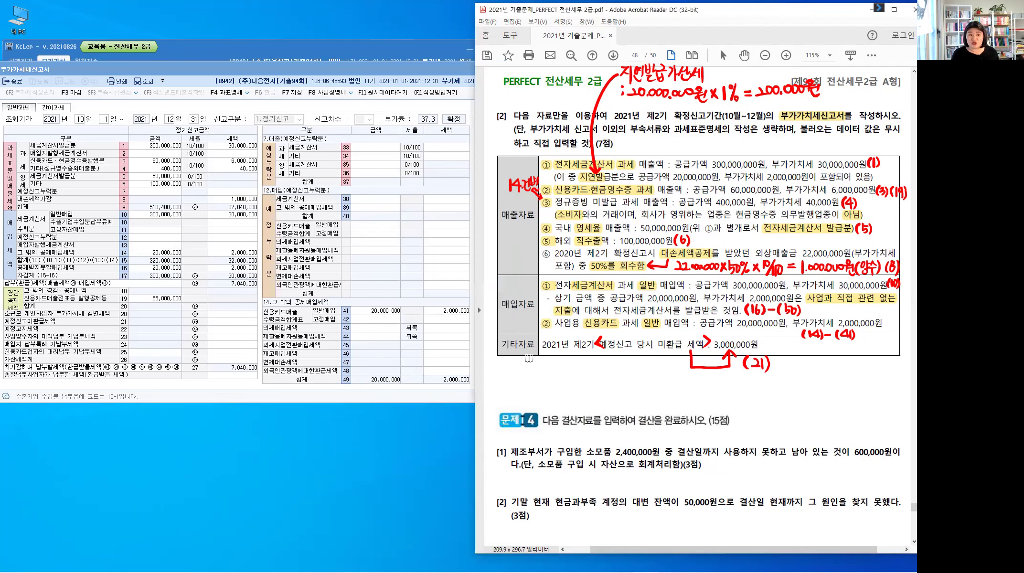
{"action": "left_click", "coordinate": [231, 322]}
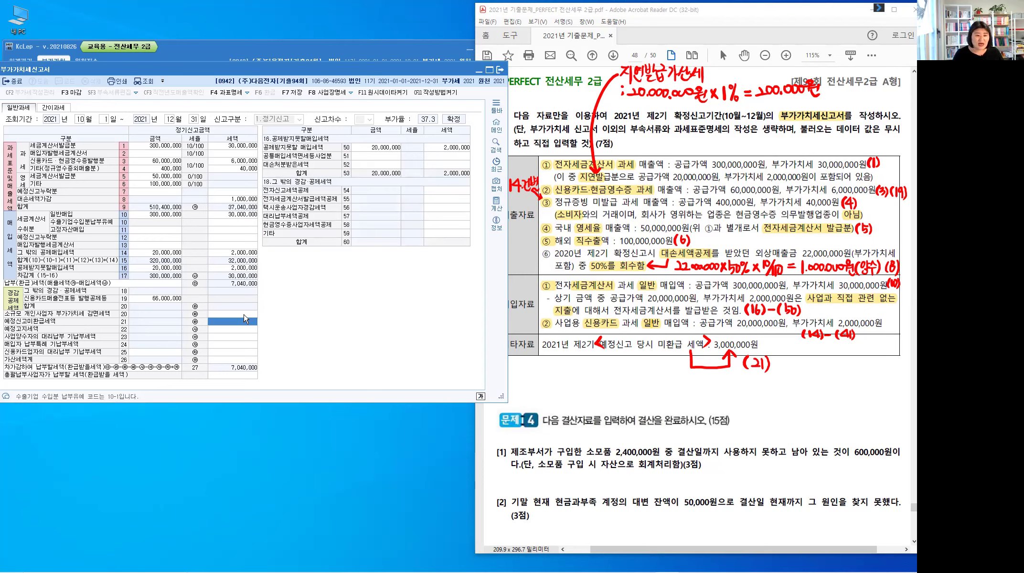
{"action": "type", "text": "3000000"}
{"action": "key", "text": "Return"}
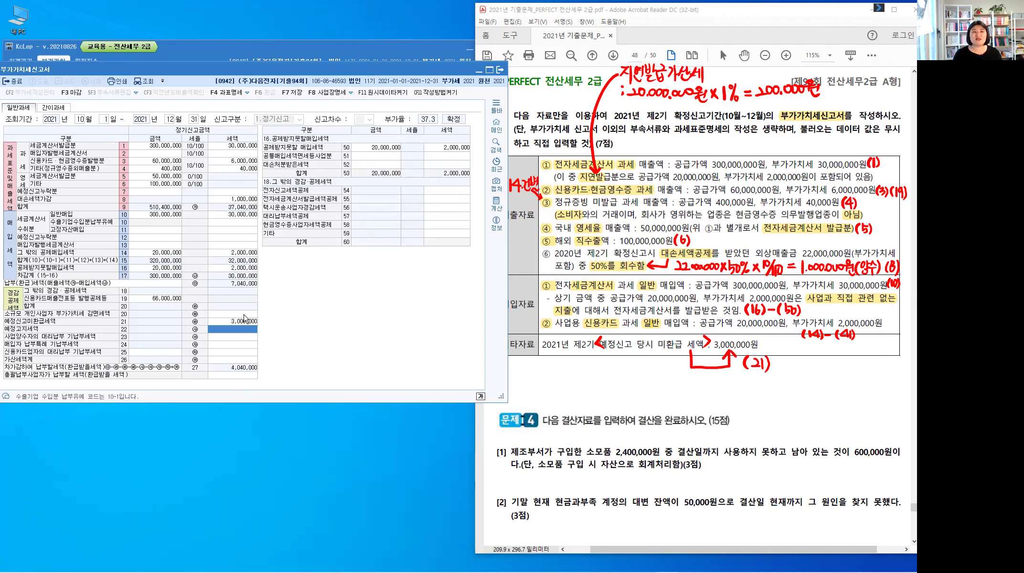
{"action": "key", "text": "ctrl"}
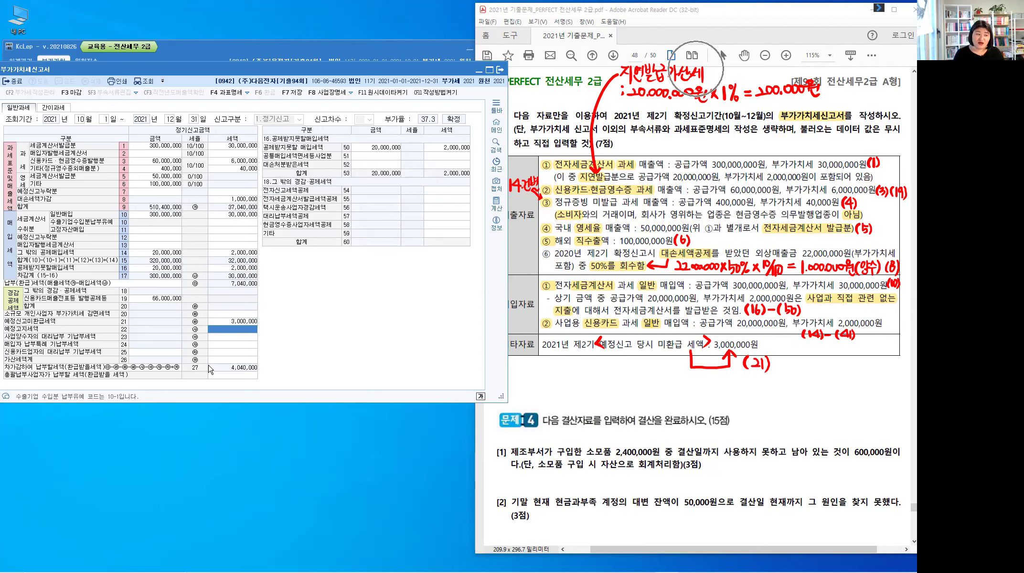
- Enter 20,000,000 as the amount for 세금계산서 지연발급 등 (row 62) in the 가산세명세, with 200,000 as the penalty tax
{"action": "left_click", "coordinate": [166, 359]}
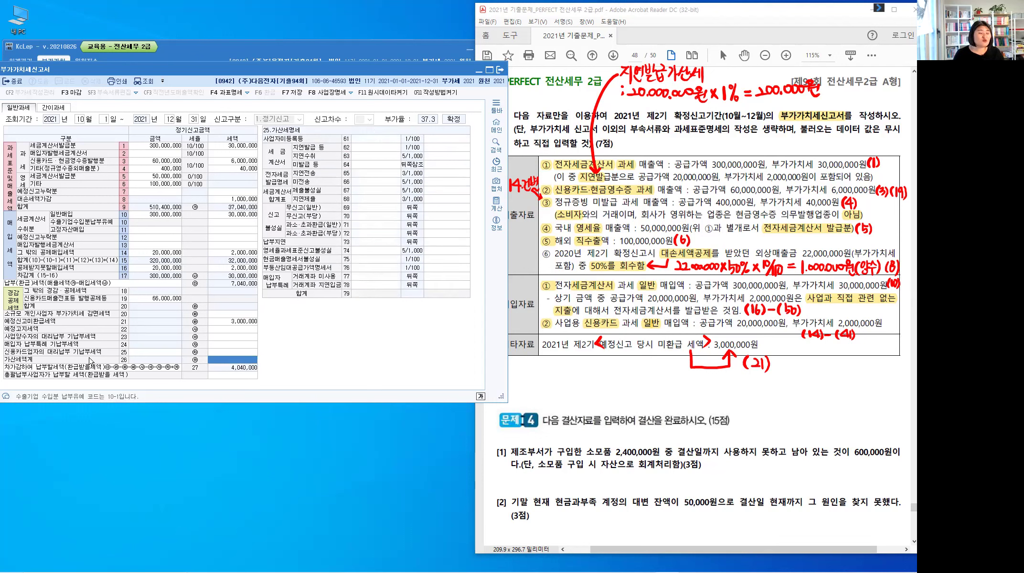
{"action": "key", "text": "ctrl"}
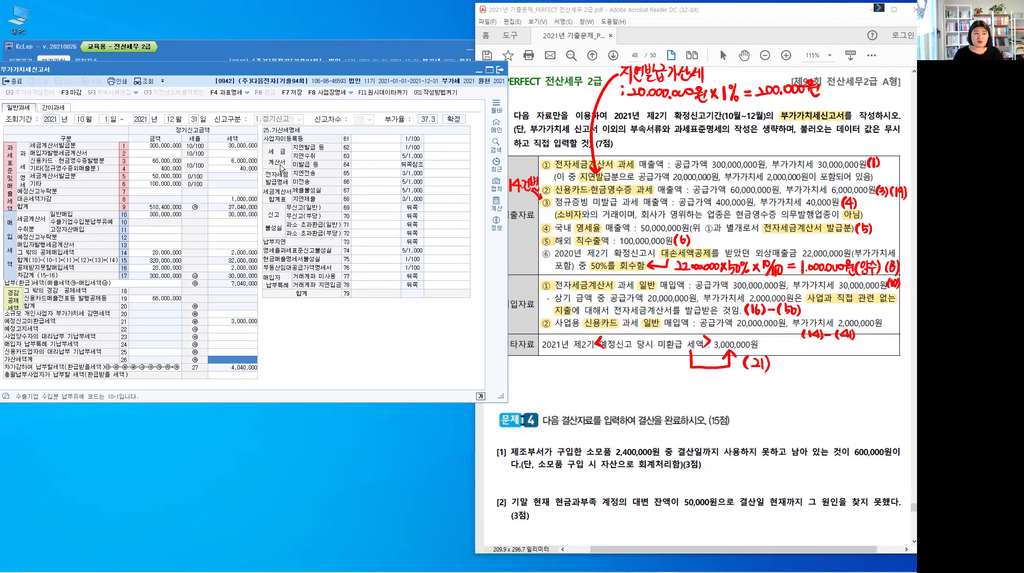
{"action": "left_click", "coordinate": [375, 148]}
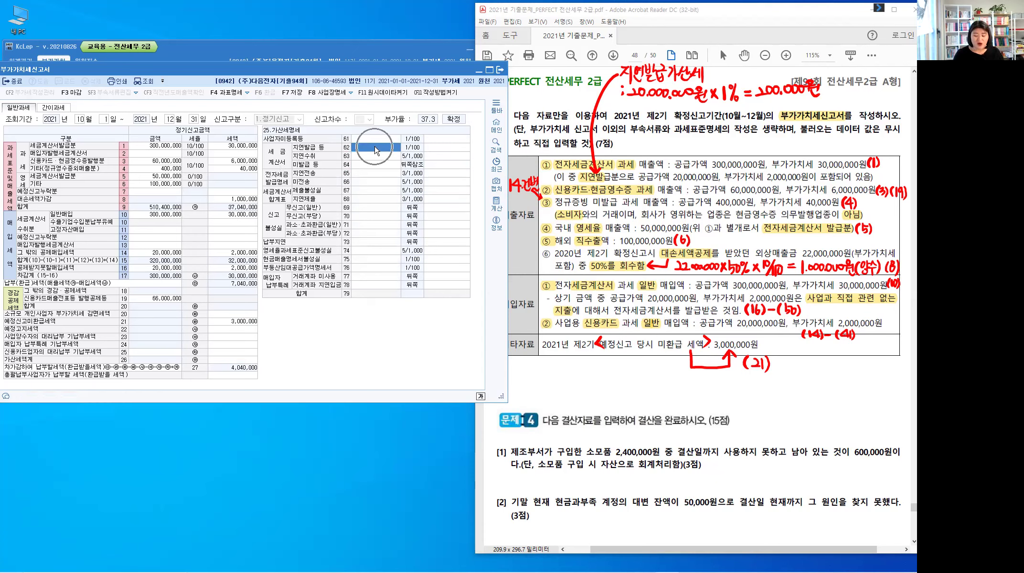
{"action": "type", "text": "20000000"}
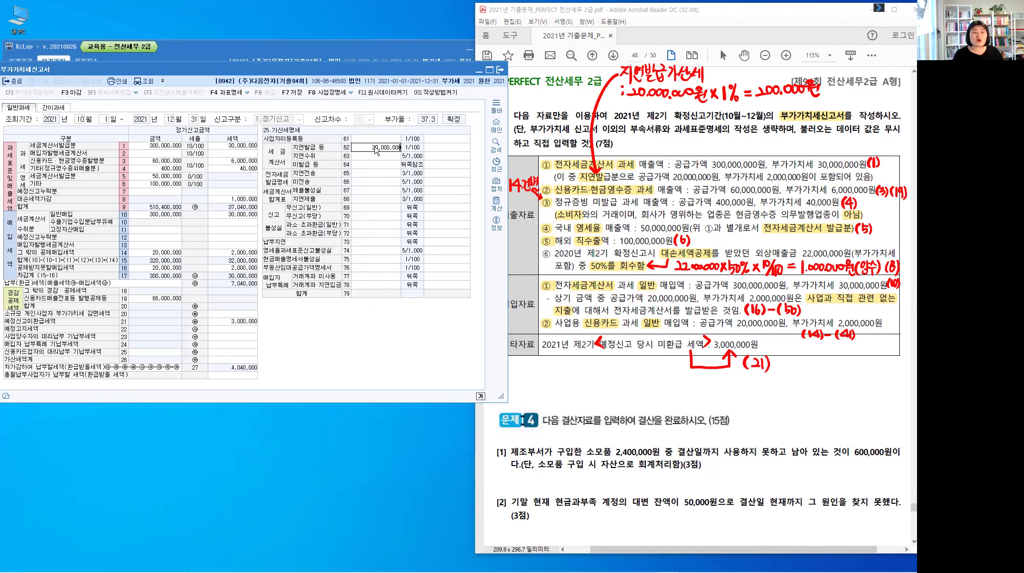
{"action": "key", "text": "Return"}
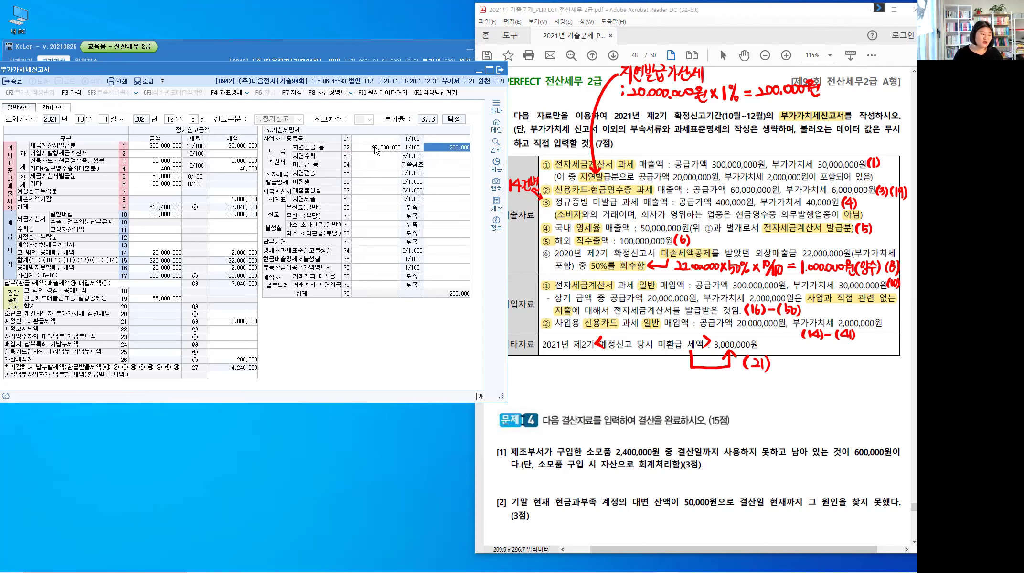
{"action": "key", "text": "Return"}
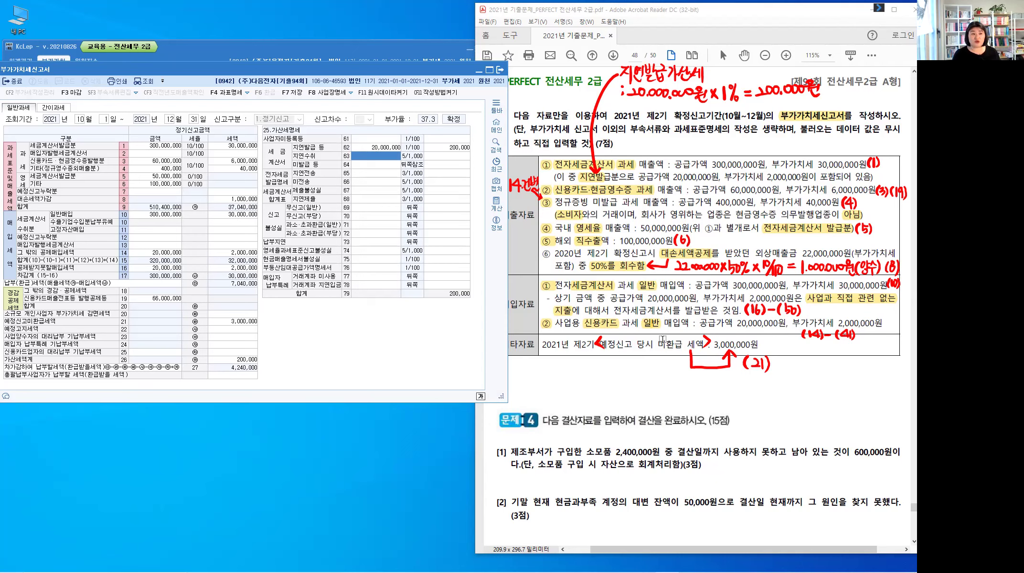
- Save and close the 부가가치세신고서, and clear the red handwriting over the PDF
{"action": "left_click", "coordinate": [296, 94]}
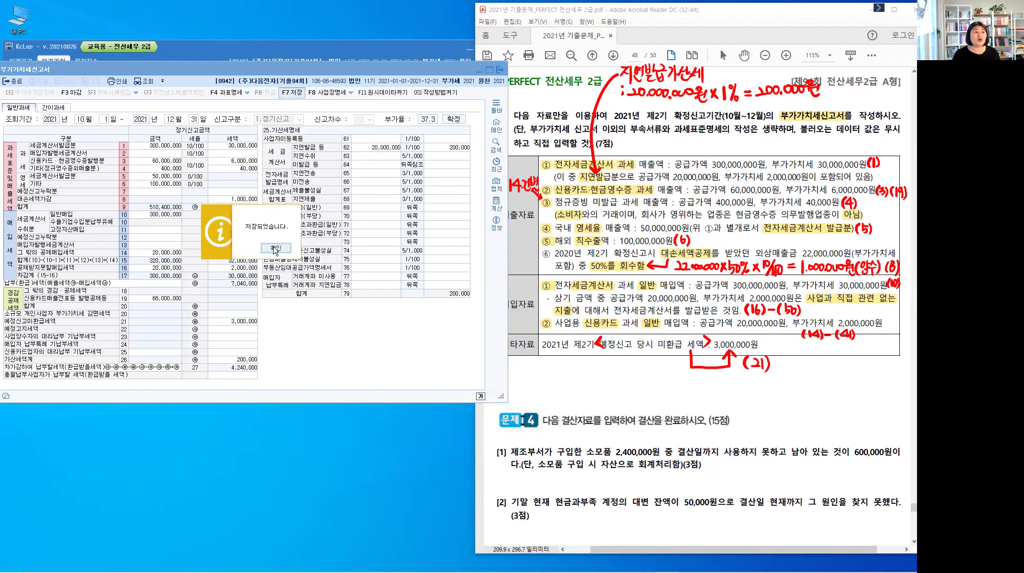
{"action": "left_click", "coordinate": [276, 248]}
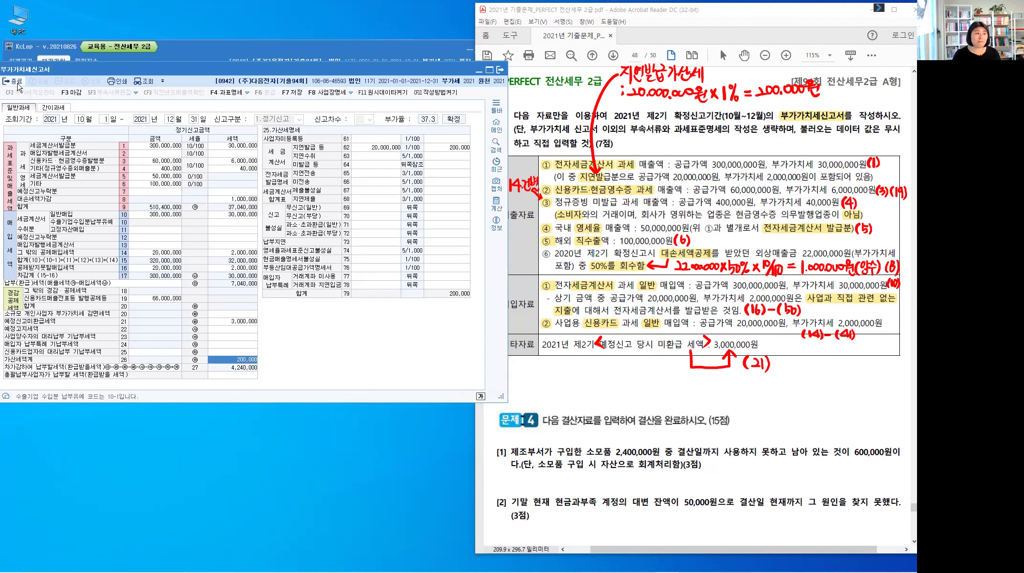
{"action": "left_click", "coordinate": [18, 85]}
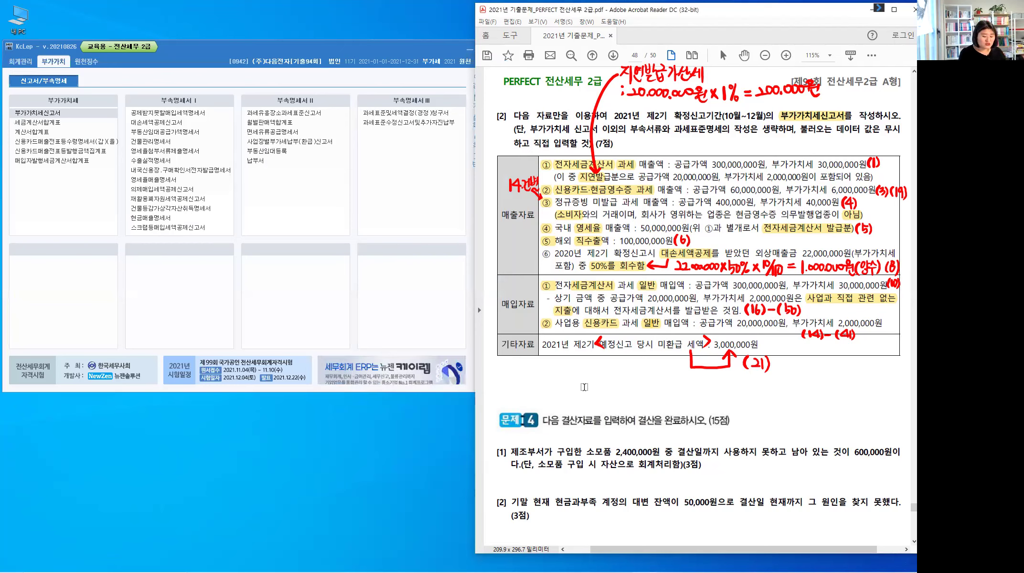
{"action": "key", "text": "Escape"}
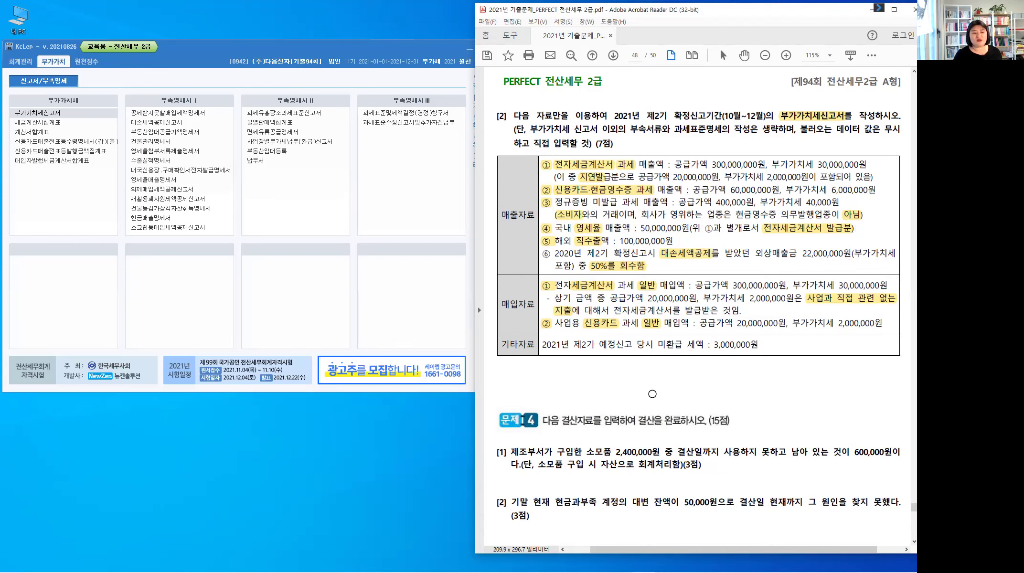
- Bring up problem 4 in the PDF, and view the 합계잔액시산표 as of December 31, 2021 and its 현금 ledger
{"action": "scroll", "coordinate": [651, 393], "scroll_direction": "down", "scroll_amount": 1}
{"action": "scroll", "coordinate": [652, 392], "scroll_direction": "down", "scroll_amount": 2}
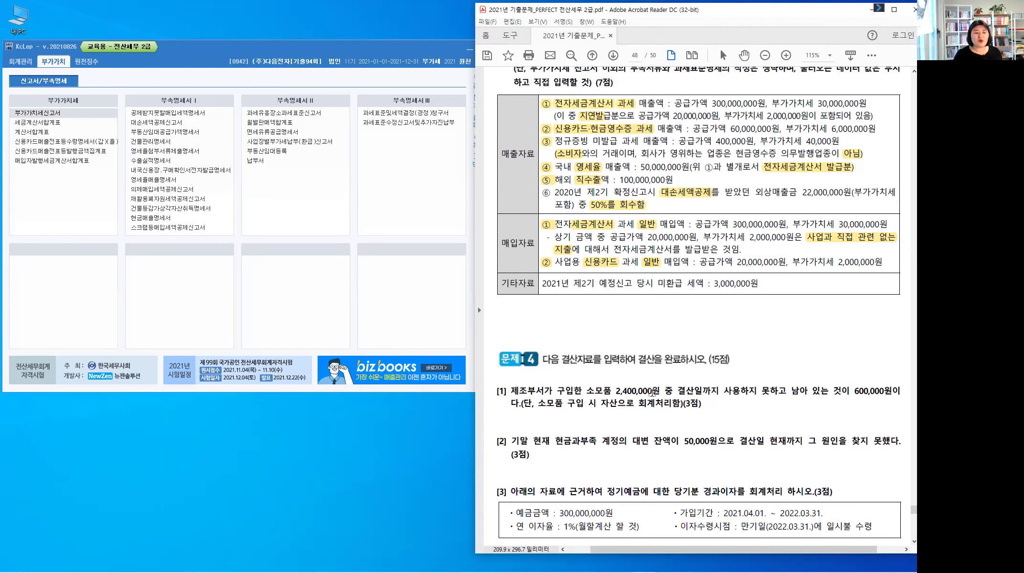
{"action": "scroll", "coordinate": [652, 393], "scroll_direction": "down", "scroll_amount": 4}
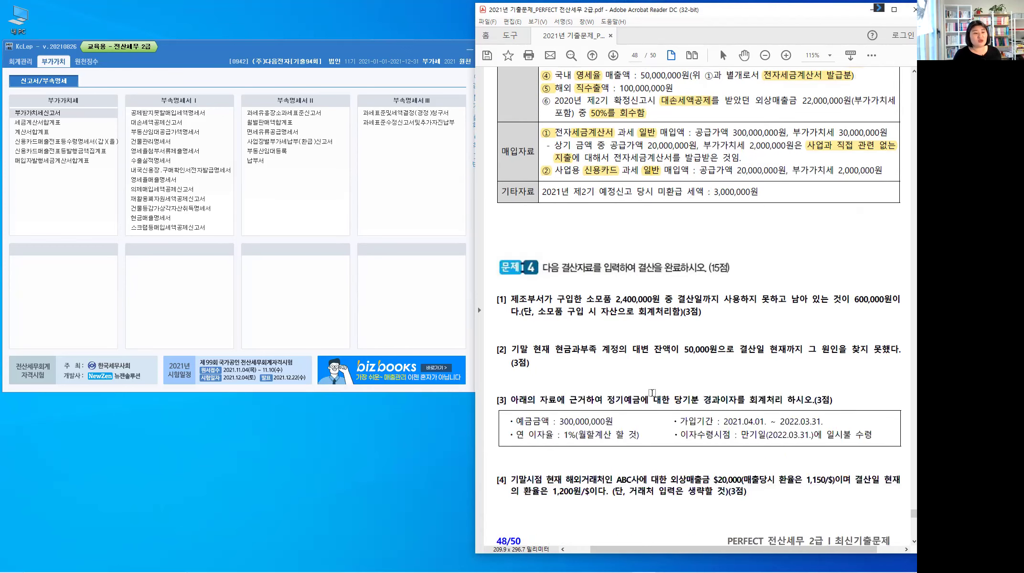
{"action": "scroll", "coordinate": [652, 392], "scroll_direction": "down", "scroll_amount": 1}
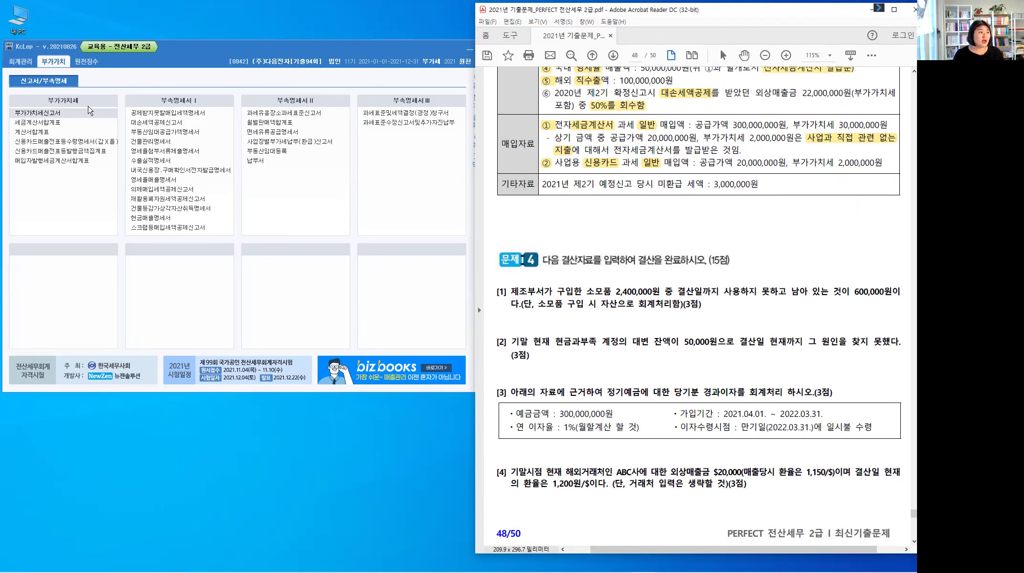
{"action": "left_click", "coordinate": [22, 61]}
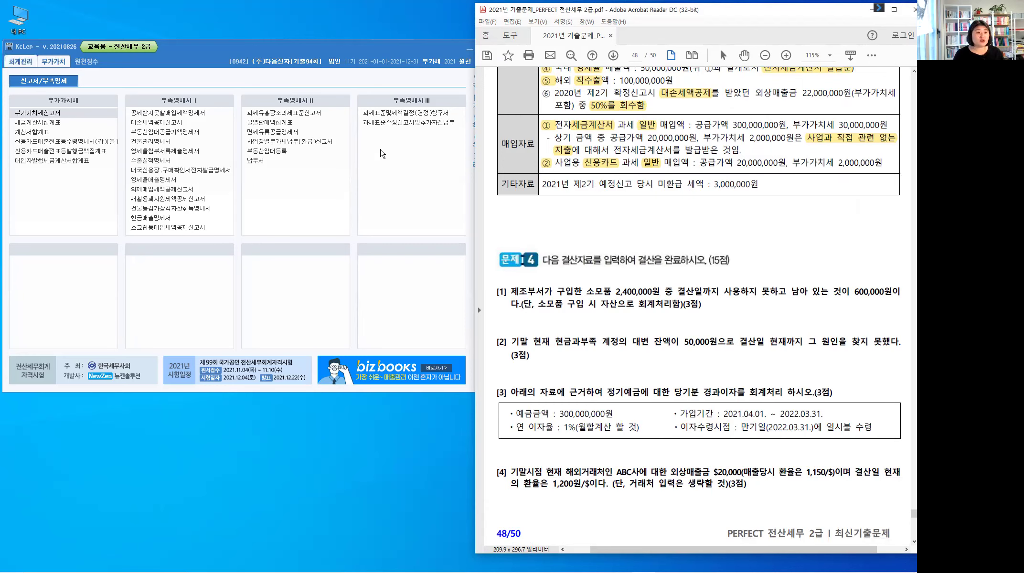
{"action": "left_click", "coordinate": [401, 123]}
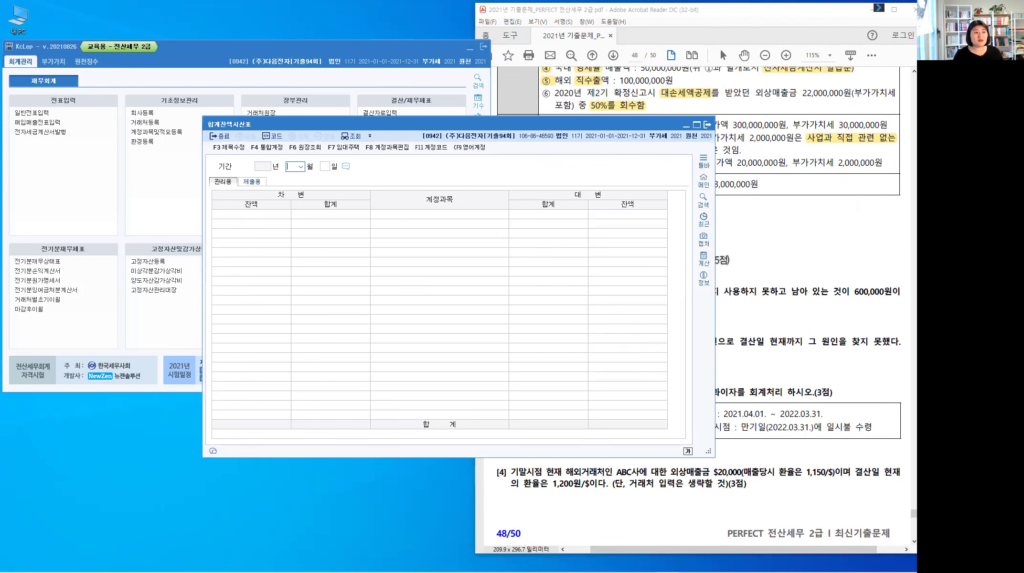
{"action": "key", "text": "Return"}
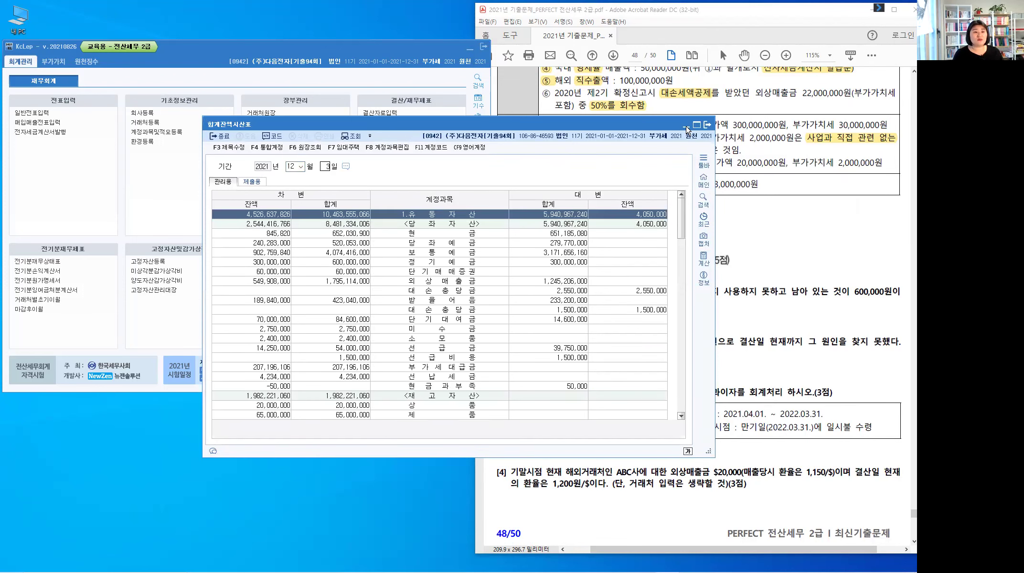
{"action": "key", "text": "F6"}
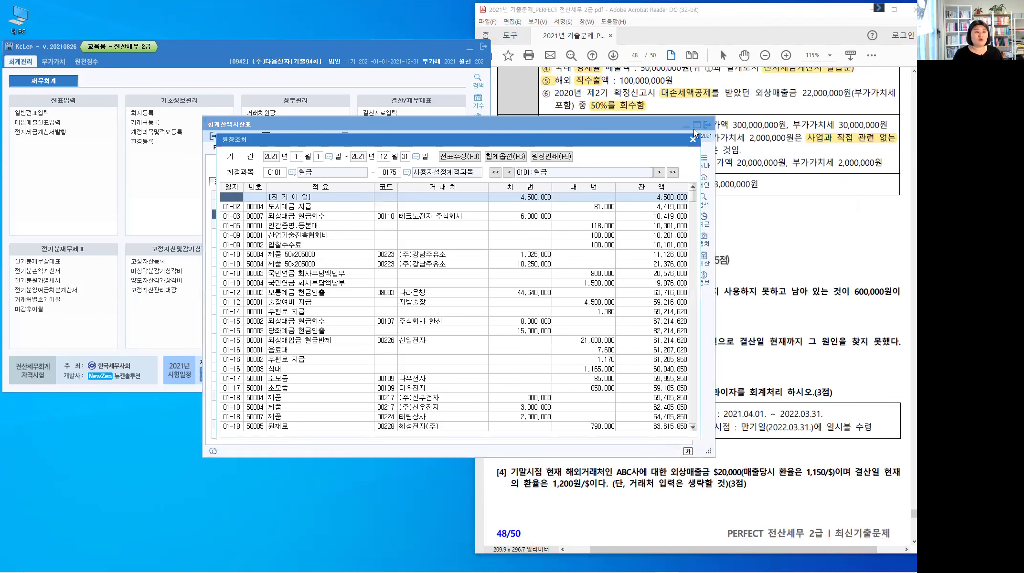
{"action": "key", "text": "Escape"}
{"action": "key", "text": "Escape"}
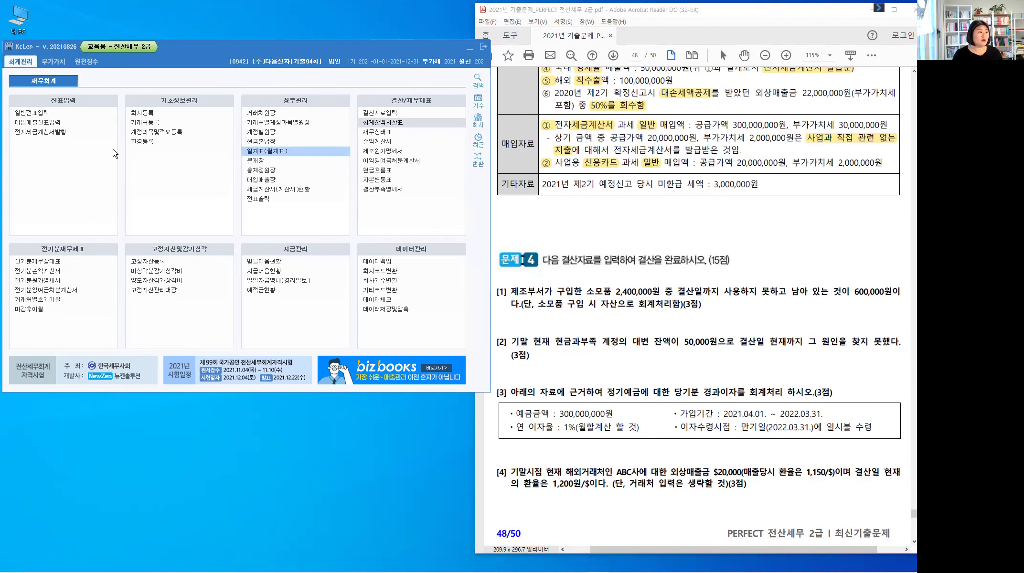
- Open 일반전표입력 for December 31, 2021, and move its window clear of the PDF questions
{"action": "left_click", "coordinate": [36, 113]}
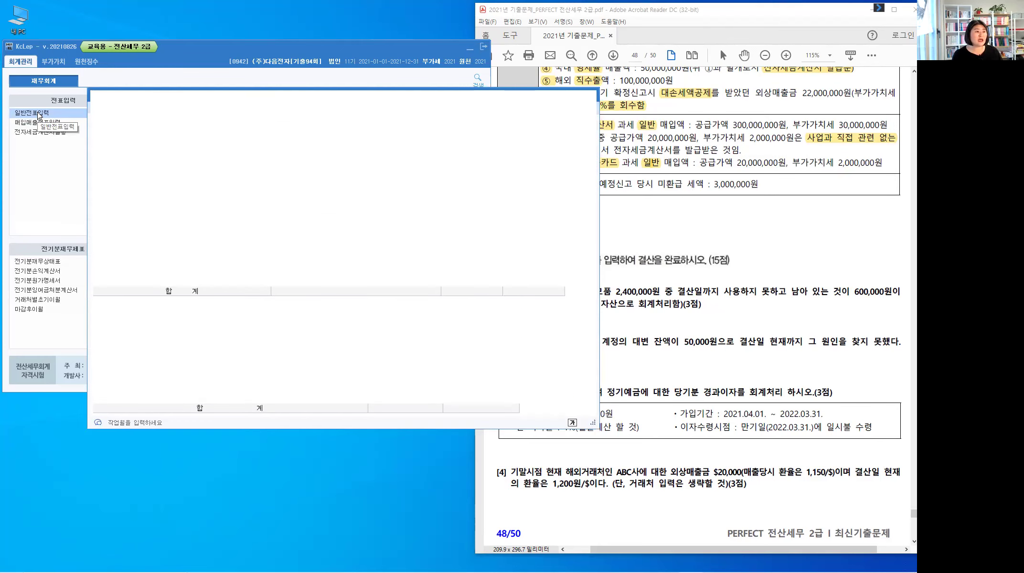
{"action": "type", "text": "31"}
{"action": "key", "text": "Return"}
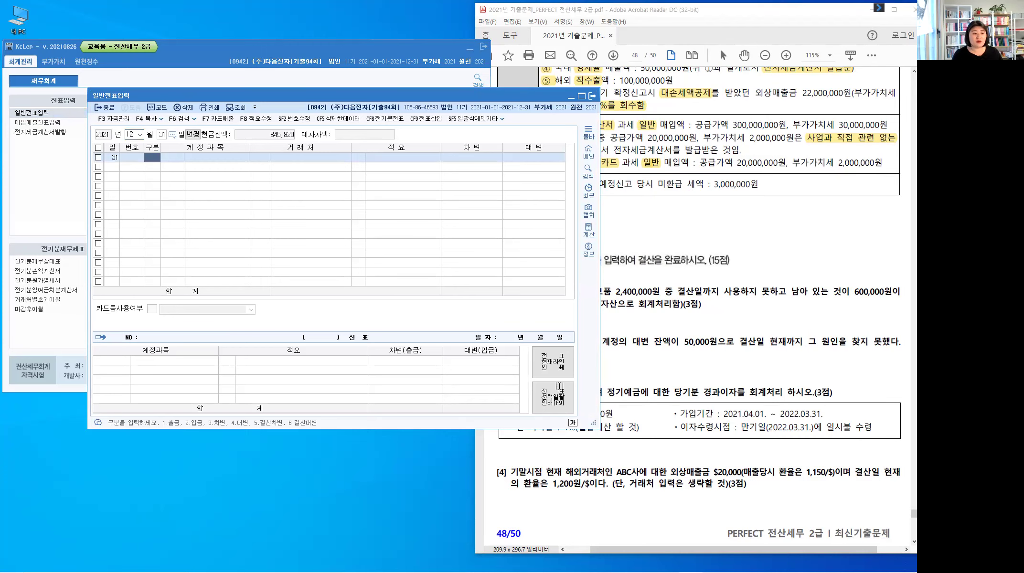
{"action": "left_click_drag", "start_coordinate": [180, 97], "coordinate": [89, 94]}
{"action": "left_click", "coordinate": [583, 328]}
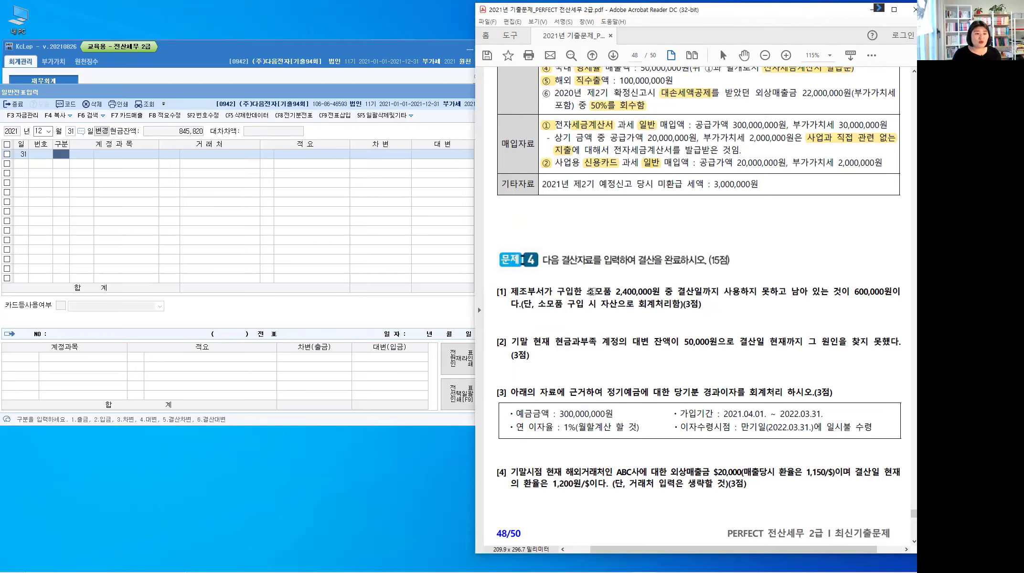
- Highlight 소모품, 현금과부족, 경과이자 and 외상매출금 $20,000 in questions [1] to [4] of problem 4
{"action": "double_click", "coordinate": [609, 292]}
{"action": "left_click", "coordinate": [592, 320]}
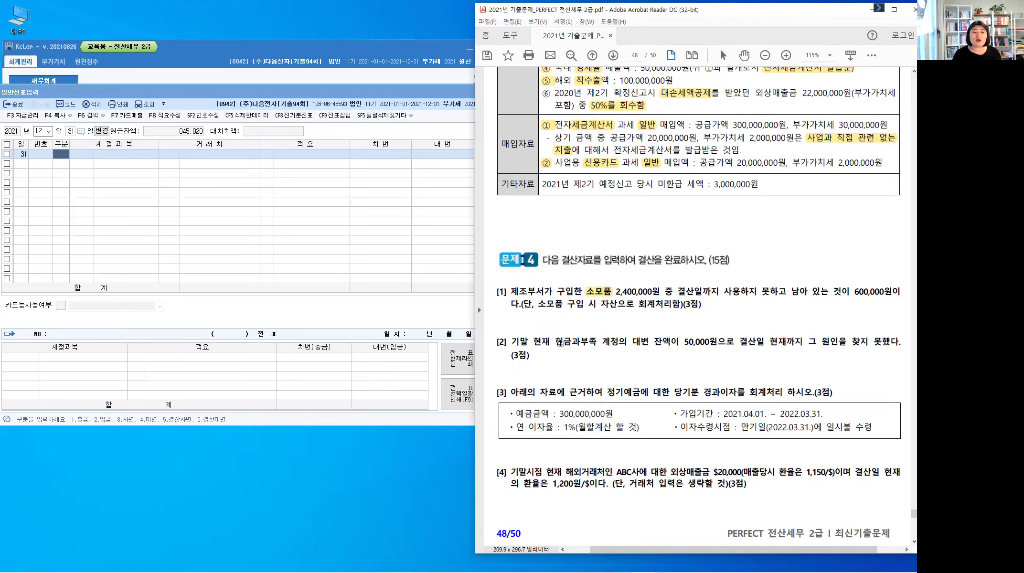
{"action": "double_click", "coordinate": [568, 343]}
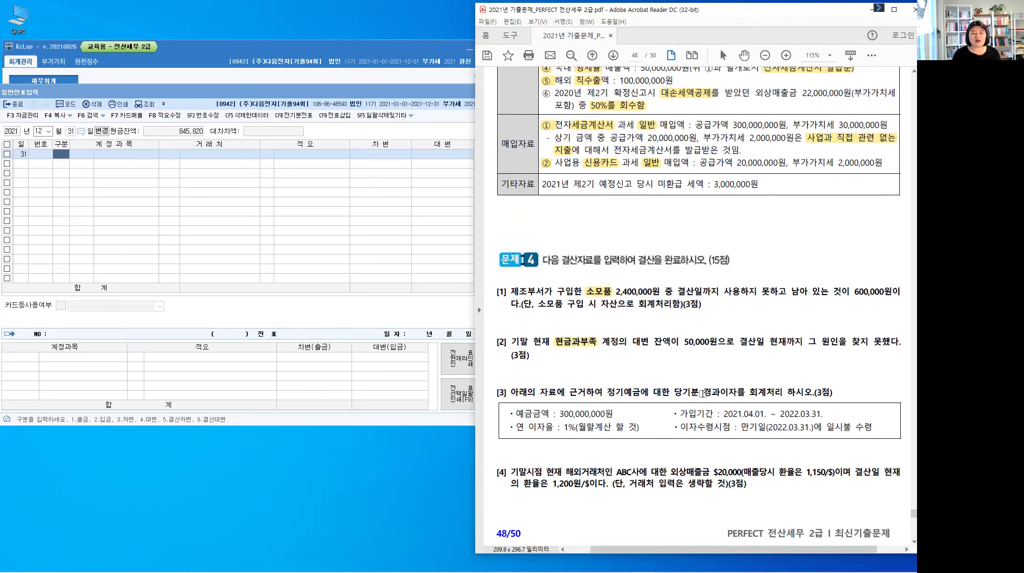
{"action": "left_click_drag", "start_coordinate": [735, 391], "coordinate": [703, 393]}
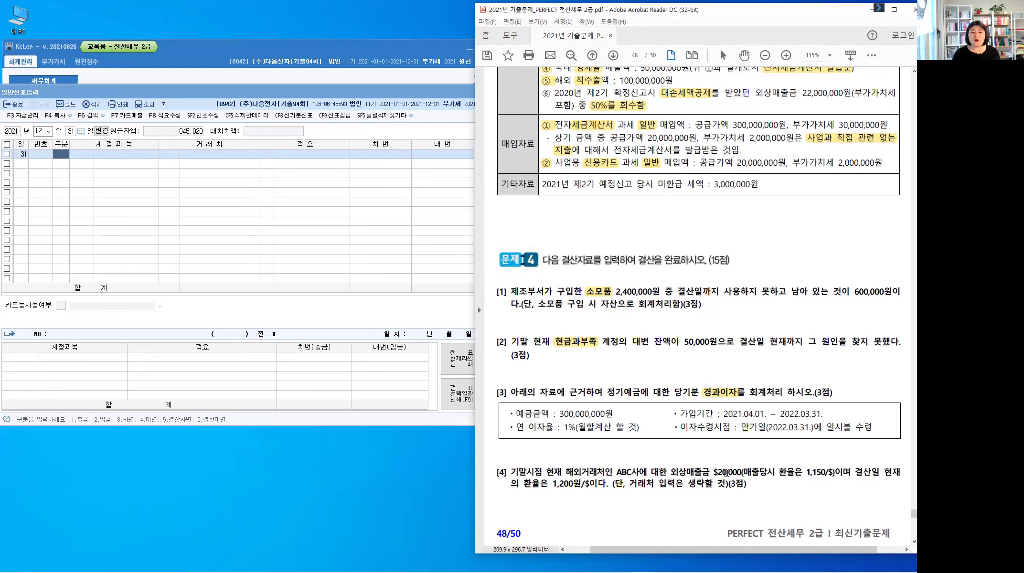
{"action": "left_click_drag", "start_coordinate": [670, 472], "coordinate": [735, 473]}
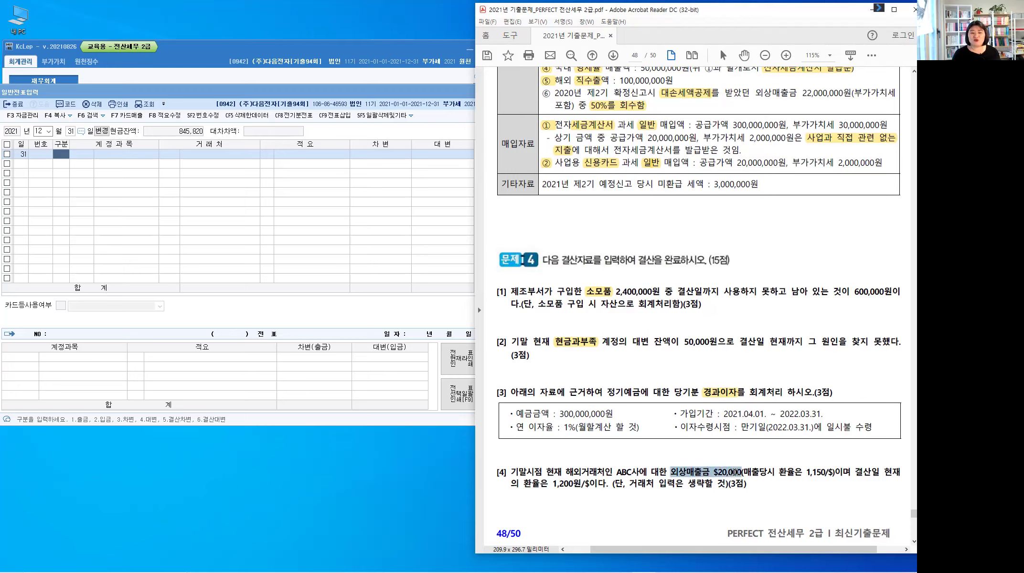
{"action": "left_click", "coordinate": [715, 488]}
{"action": "scroll", "coordinate": [715, 488], "scroll_direction": "down", "scroll_amount": 1}
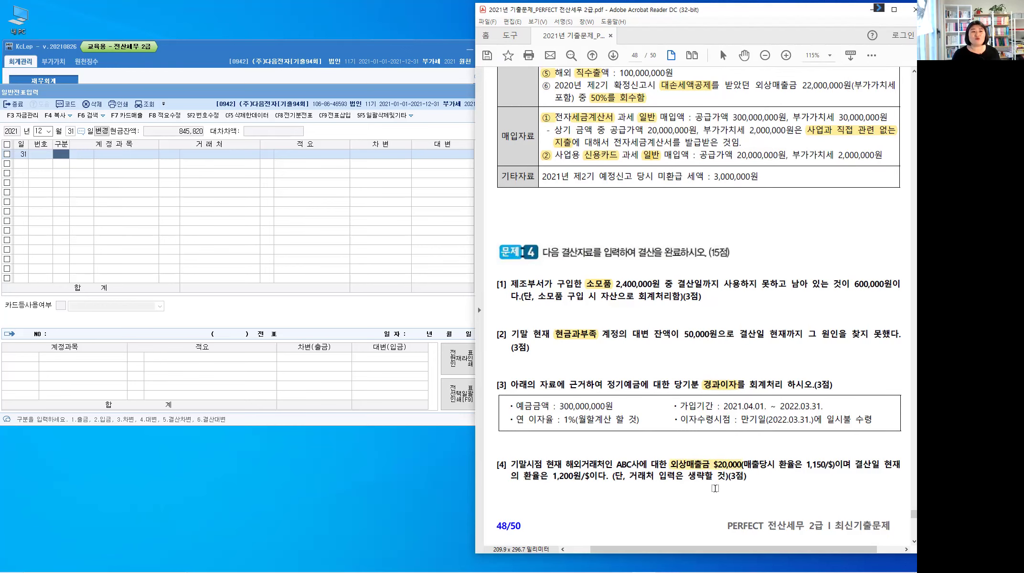
- Highlight 퇴직급여충당부채 and the question number [5] in problem 4's last question on page 49
{"action": "scroll", "coordinate": [715, 488], "scroll_direction": "down", "scroll_amount": 10}
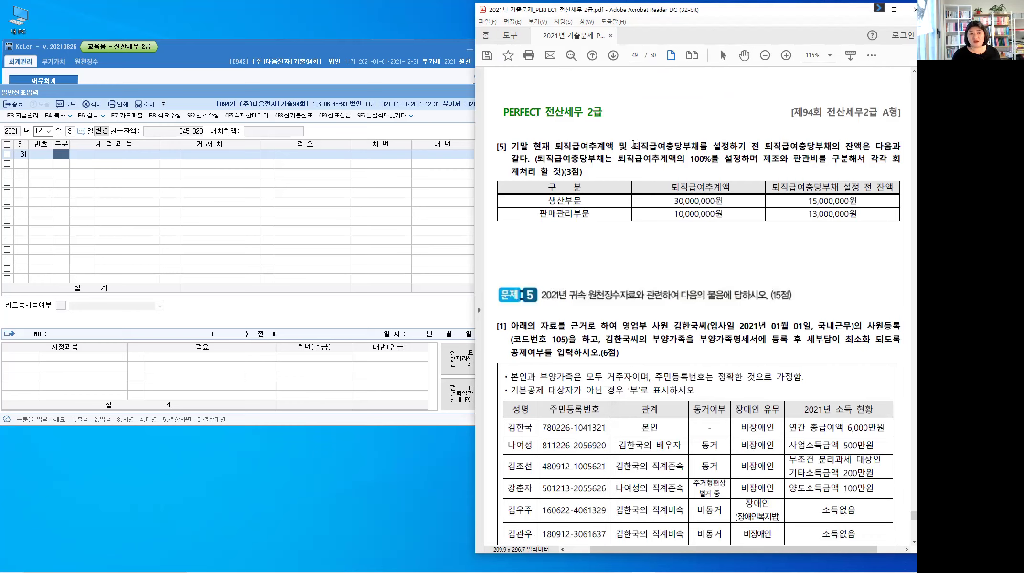
{"action": "left_click_drag", "start_coordinate": [632, 148], "coordinate": [698, 145]}
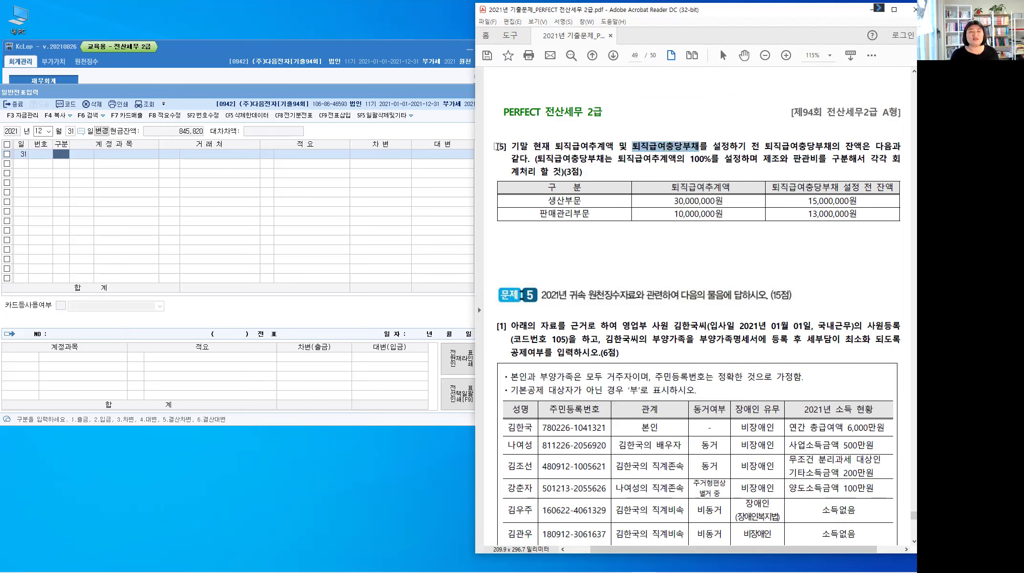
{"action": "left_click_drag", "start_coordinate": [497, 146], "coordinate": [504, 149]}
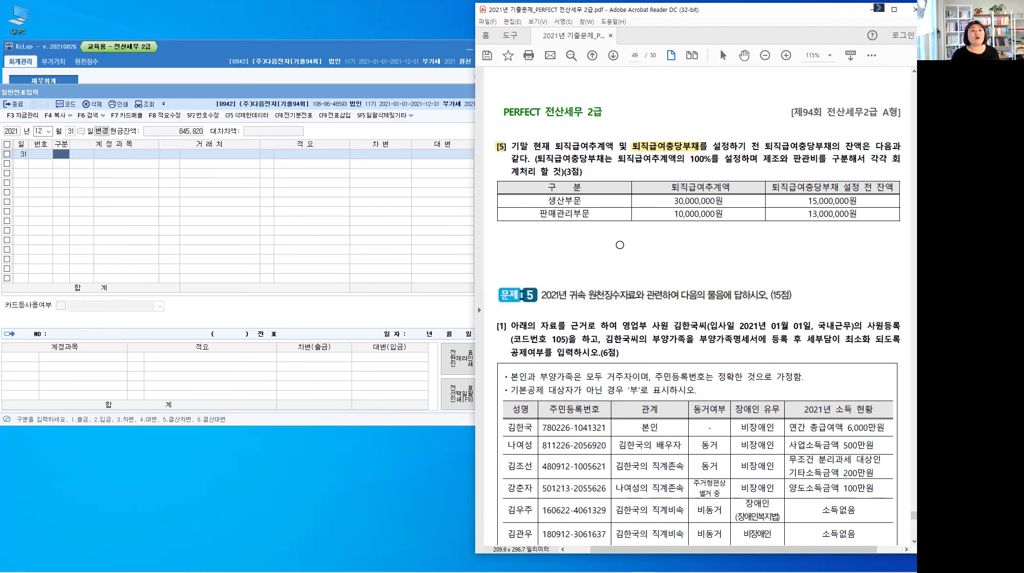
- Return to question [1] of problem 4 on page 48 and highlight 제조부서
{"action": "scroll", "coordinate": [619, 244], "scroll_direction": "up", "scroll_amount": 10}
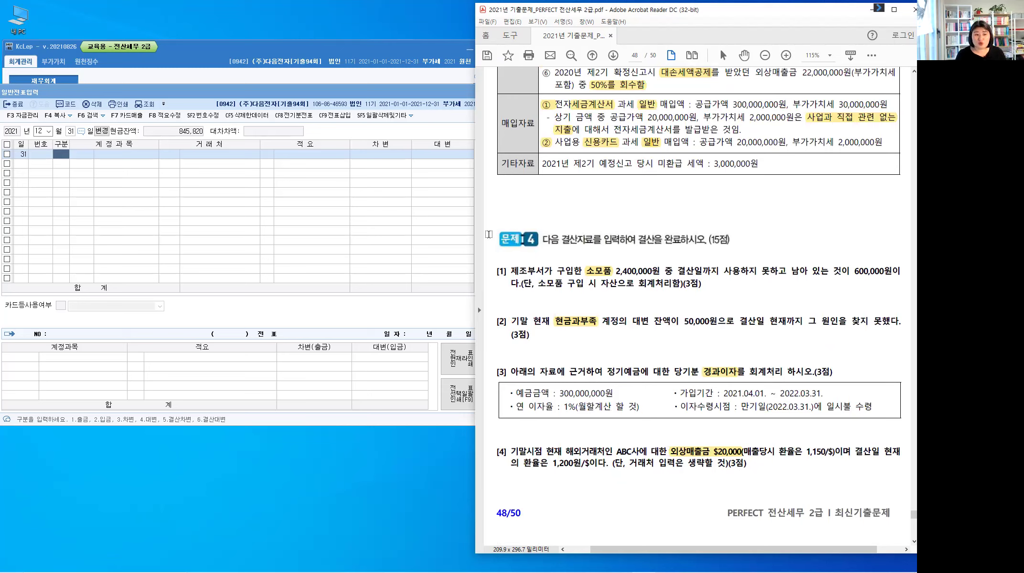
{"action": "left_click_drag", "start_coordinate": [510, 271], "coordinate": [544, 273]}
{"action": "left_click", "coordinate": [521, 280]}
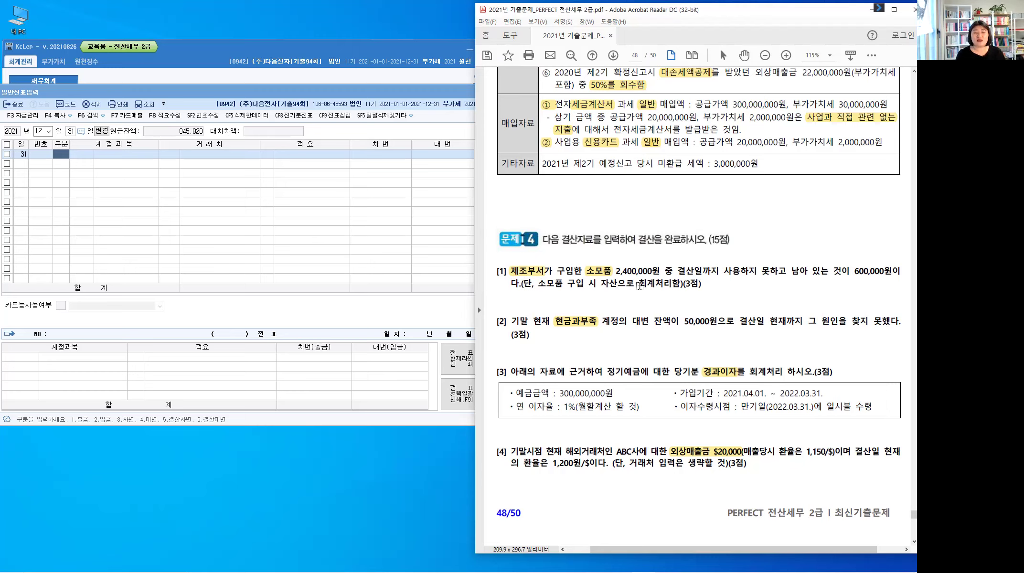
- Handwrite 구입시점 with 자산처리 beneath it in red in the blank space above problem 4
{"action": "key", "text": "ctrl+shift+3"}
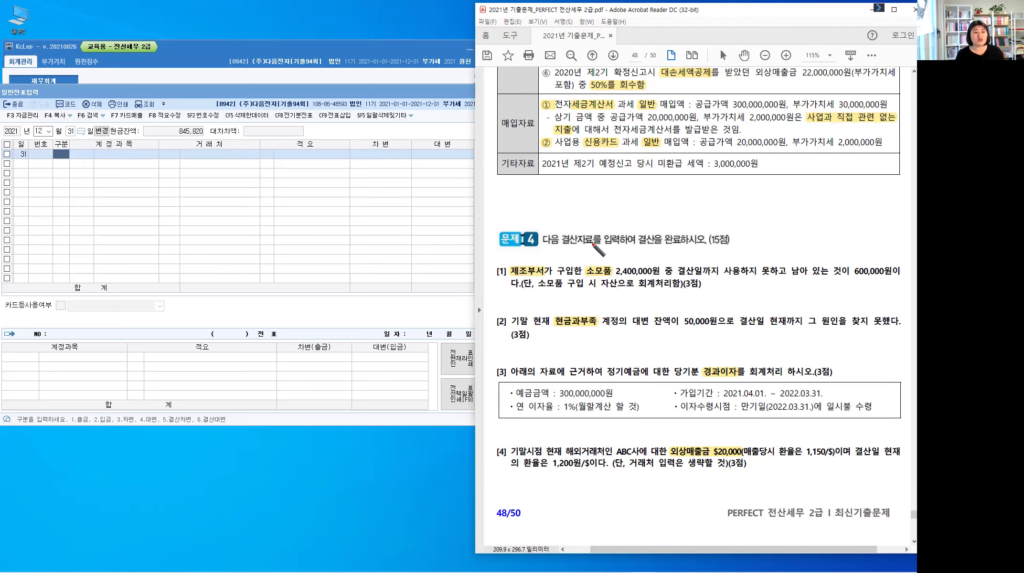
{"action": "left_click_drag", "start_coordinate": [519, 180], "coordinate": [529, 189]}
{"action": "mouse_move", "coordinate": [524, 190]}
{"action": "left_mouse_down"}
{"action": "mouse_move", "coordinate": [533, 183]}
{"action": "mouse_move", "coordinate": [539, 195]}
{"action": "left_mouse_up"}
{"action": "left_click_drag", "start_coordinate": [545, 183], "coordinate": [548, 194]}
{"action": "left_click_drag", "start_coordinate": [552, 185], "coordinate": [561, 187]}
{"action": "left_click_drag", "start_coordinate": [561, 181], "coordinate": [562, 196]}
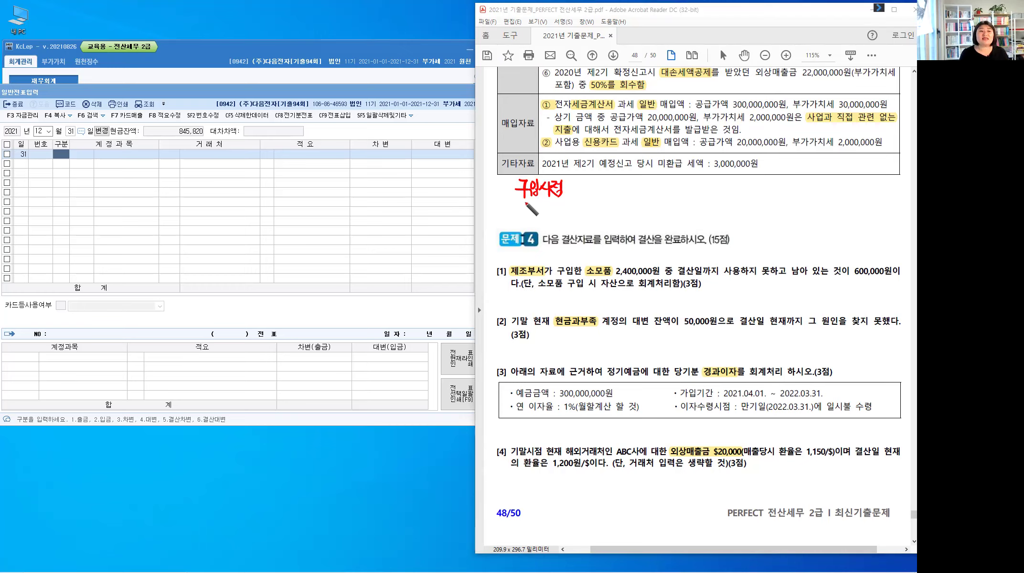
{"action": "left_click_drag", "start_coordinate": [525, 201], "coordinate": [531, 208]}
{"action": "mouse_move", "coordinate": [533, 200]}
{"action": "left_mouse_down"}
{"action": "mouse_move", "coordinate": [533, 216]}
{"action": "mouse_move", "coordinate": [568, 208]}
{"action": "left_mouse_up"}
- Handwrite 결산시점 beside 구입시점, with 사용액→비용 beneath it
{"action": "mouse_move", "coordinate": [619, 181]}
{"action": "left_mouse_down"}
{"action": "mouse_move", "coordinate": [644, 192]}
{"action": "mouse_move", "coordinate": [654, 183]}
{"action": "mouse_move", "coordinate": [663, 195]}
{"action": "left_mouse_up"}
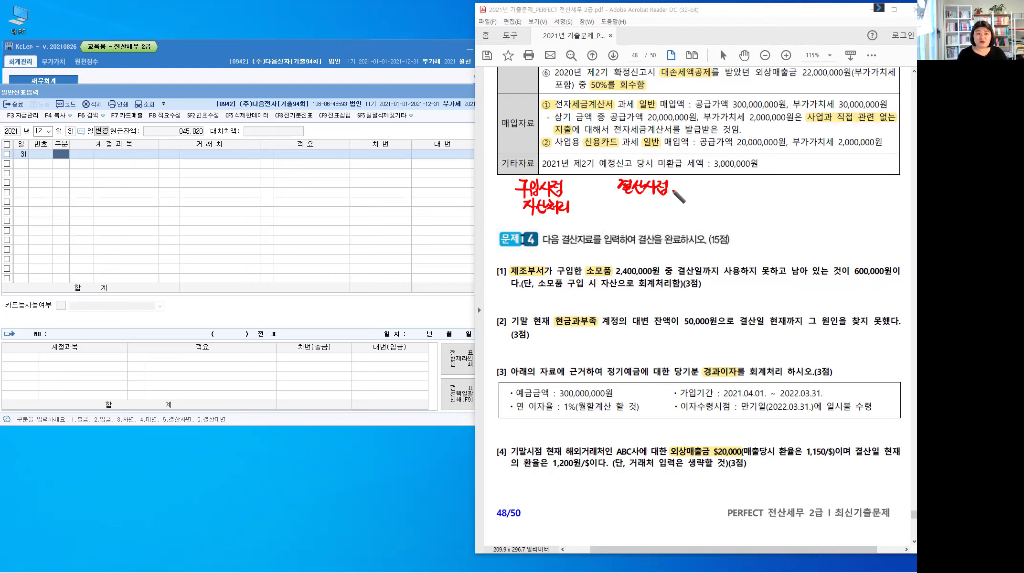
{"action": "mouse_move", "coordinate": [628, 200]}
{"action": "left_mouse_down"}
{"action": "mouse_move", "coordinate": [622, 216]}
{"action": "mouse_move", "coordinate": [645, 204]}
{"action": "mouse_move", "coordinate": [675, 210]}
{"action": "left_mouse_up"}
{"action": "left_click_drag", "start_coordinate": [676, 203], "coordinate": [682, 195]}
{"action": "left_click_drag", "start_coordinate": [682, 196], "coordinate": [687, 210]}
{"action": "left_click_drag", "start_coordinate": [692, 194], "coordinate": [698, 204]}
{"action": "left_click_drag", "start_coordinate": [692, 206], "coordinate": [690, 208]}
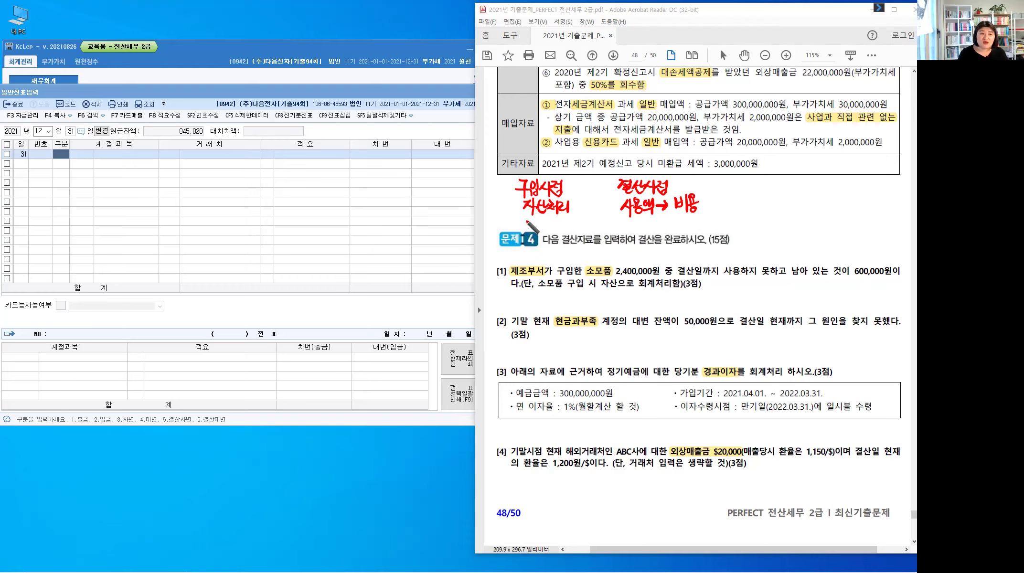
- Handwrite 비용처리 under 구입시점 and 미사용액→자산처리 under 결산시점, and complete the 사용액 line with 처리
{"action": "mouse_move", "coordinate": [524, 216]}
{"action": "left_mouse_down"}
{"action": "mouse_move", "coordinate": [531, 227]}
{"action": "mouse_move", "coordinate": [571, 222]}
{"action": "mouse_move", "coordinate": [575, 232]}
{"action": "mouse_move", "coordinate": [565, 221]}
{"action": "left_mouse_up"}
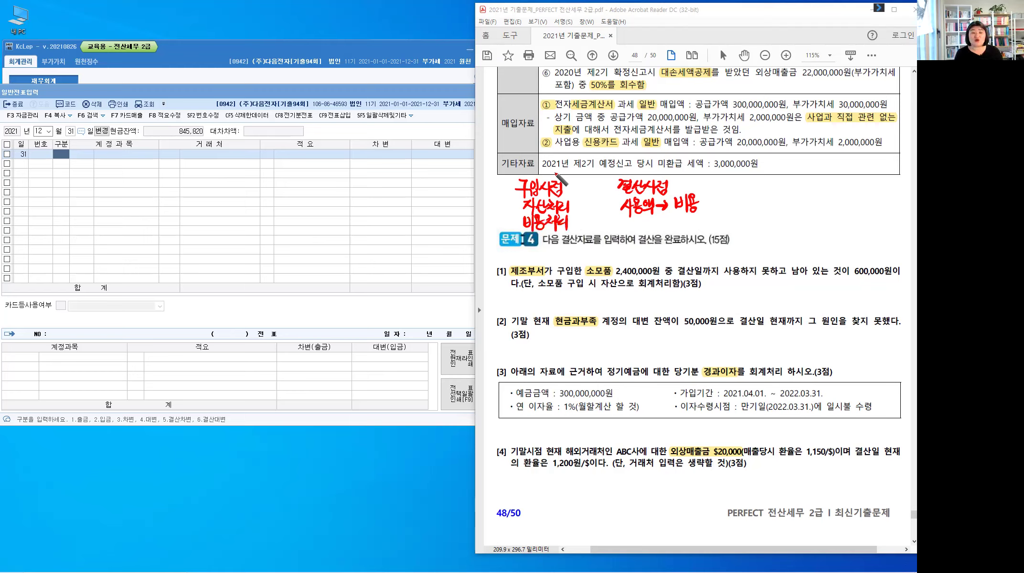
{"action": "left_click_drag", "start_coordinate": [617, 219], "coordinate": [640, 233]}
{"action": "left_click_drag", "start_coordinate": [640, 224], "coordinate": [649, 220]}
{"action": "left_click_drag", "start_coordinate": [644, 226], "coordinate": [656, 229]}
{"action": "left_click_drag", "start_coordinate": [660, 217], "coordinate": [661, 232]}
{"action": "left_click_drag", "start_coordinate": [654, 231], "coordinate": [664, 235]}
{"action": "mouse_move", "coordinate": [668, 227]}
{"action": "left_mouse_down"}
{"action": "mouse_move", "coordinate": [717, 221]}
{"action": "mouse_move", "coordinate": [709, 231]}
{"action": "mouse_move", "coordinate": [731, 231]}
{"action": "left_mouse_up"}
{"action": "left_click_drag", "start_coordinate": [735, 215], "coordinate": [736, 233]}
{"action": "left_click_drag", "start_coordinate": [714, 196], "coordinate": [721, 200]}
{"action": "left_click_drag", "start_coordinate": [718, 201], "coordinate": [713, 200]}
{"action": "left_click_drag", "start_coordinate": [713, 194], "coordinate": [714, 209]}
{"action": "left_click_drag", "start_coordinate": [715, 195], "coordinate": [723, 205]}
{"action": "left_click_drag", "start_coordinate": [725, 192], "coordinate": [725, 209]}
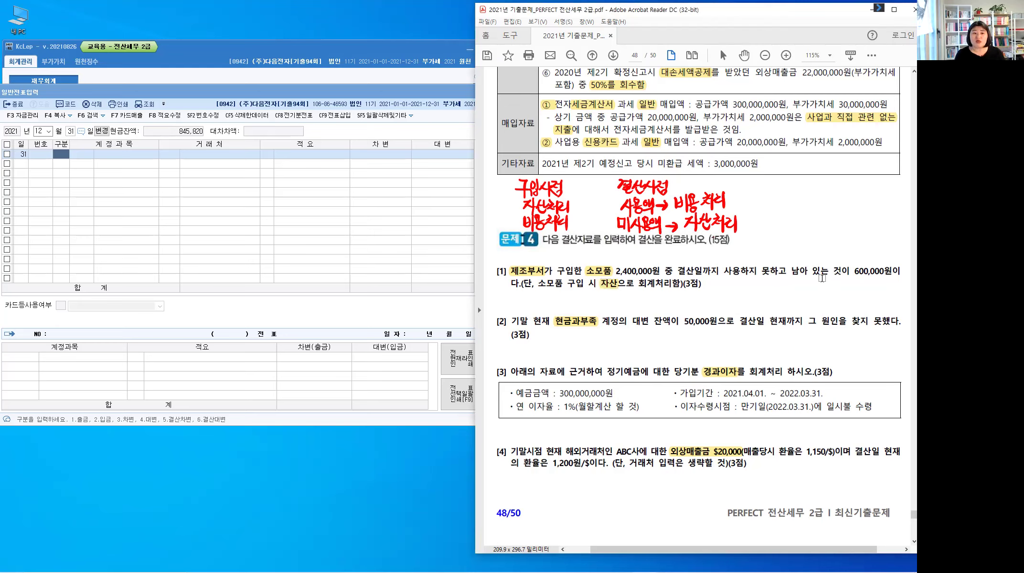
- Highlight 남아 and 600,000원 in question [1], and handwrite 사용액(소모품비) = 2,400,000 − 600,000 = 1,800,000 above it
{"action": "left_click_drag", "start_coordinate": [791, 271], "coordinate": [893, 276]}
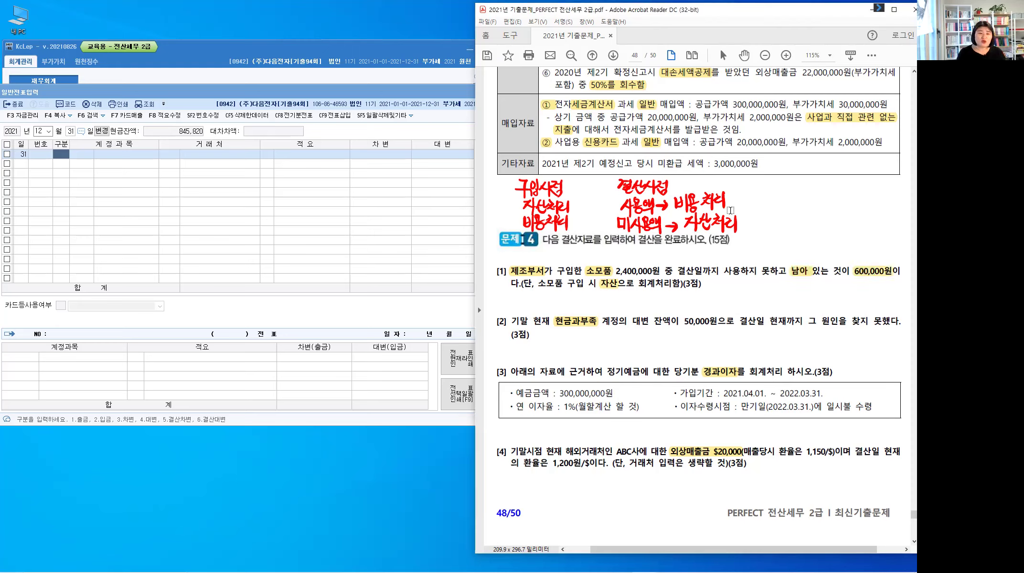
{"action": "key", "text": "alt"}
{"action": "left_click_drag", "start_coordinate": [524, 251], "coordinate": [565, 263]}
{"action": "mouse_move", "coordinate": [575, 242]}
{"action": "left_mouse_down"}
{"action": "mouse_move", "coordinate": [606, 262]}
{"action": "mouse_move", "coordinate": [646, 263]}
{"action": "mouse_move", "coordinate": [629, 264]}
{"action": "mouse_move", "coordinate": [644, 252]}
{"action": "left_mouse_up"}
{"action": "mouse_move", "coordinate": [639, 257]}
{"action": "left_mouse_down"}
{"action": "mouse_move", "coordinate": [687, 260]}
{"action": "mouse_move", "coordinate": [688, 252]}
{"action": "left_mouse_up"}
{"action": "left_click_drag", "start_coordinate": [692, 259], "coordinate": [693, 260]}
{"action": "left_click_drag", "start_coordinate": [697, 253], "coordinate": [760, 255]}
{"action": "left_click_drag", "start_coordinate": [765, 259], "coordinate": [770, 251]}
{"action": "left_click_drag", "start_coordinate": [776, 251], "coordinate": [782, 252]}
{"action": "left_click_drag", "start_coordinate": [786, 251], "coordinate": [785, 251]}
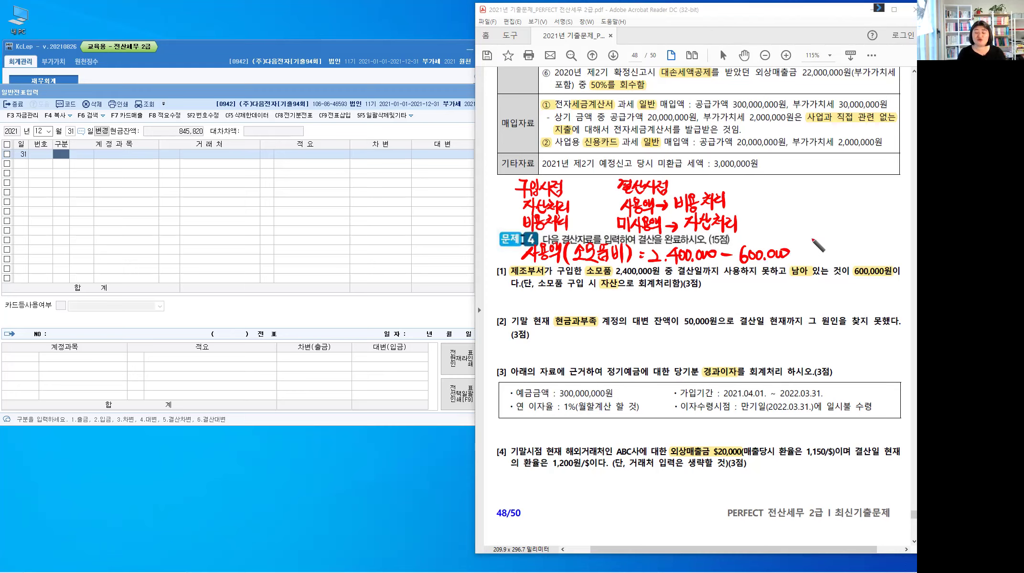
{"action": "mouse_move", "coordinate": [794, 252]}
{"action": "left_mouse_down"}
{"action": "mouse_move", "coordinate": [814, 260]}
{"action": "mouse_move", "coordinate": [876, 250]}
{"action": "mouse_move", "coordinate": [857, 258]}
{"action": "left_mouse_up"}
{"action": "left_click_drag", "start_coordinate": [860, 256], "coordinate": [876, 250]}
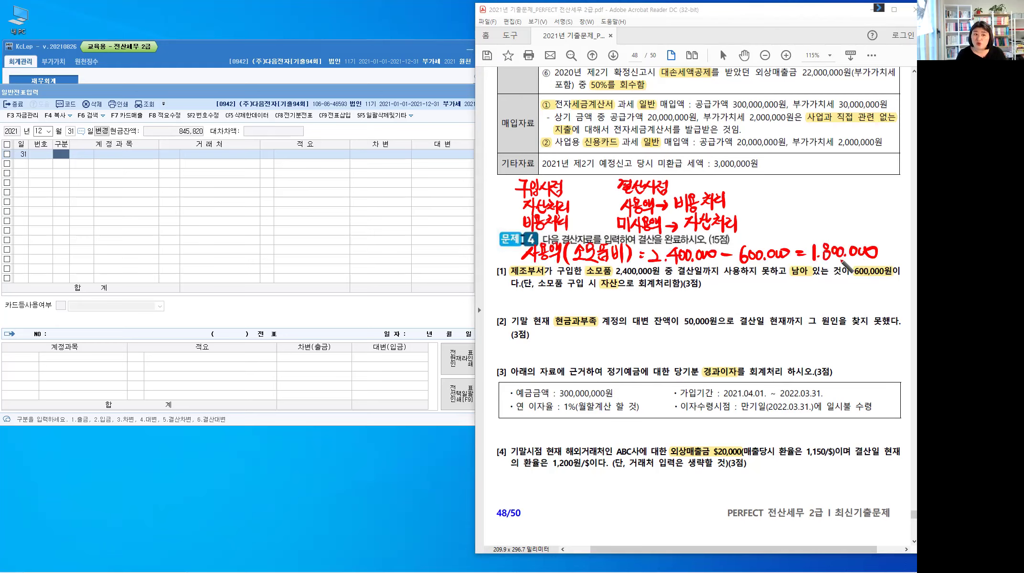
- Handwrite the journal entry (차) 소모품비(제) (대) 소모품 below question [1]
{"action": "left_click", "coordinate": [514, 292]}
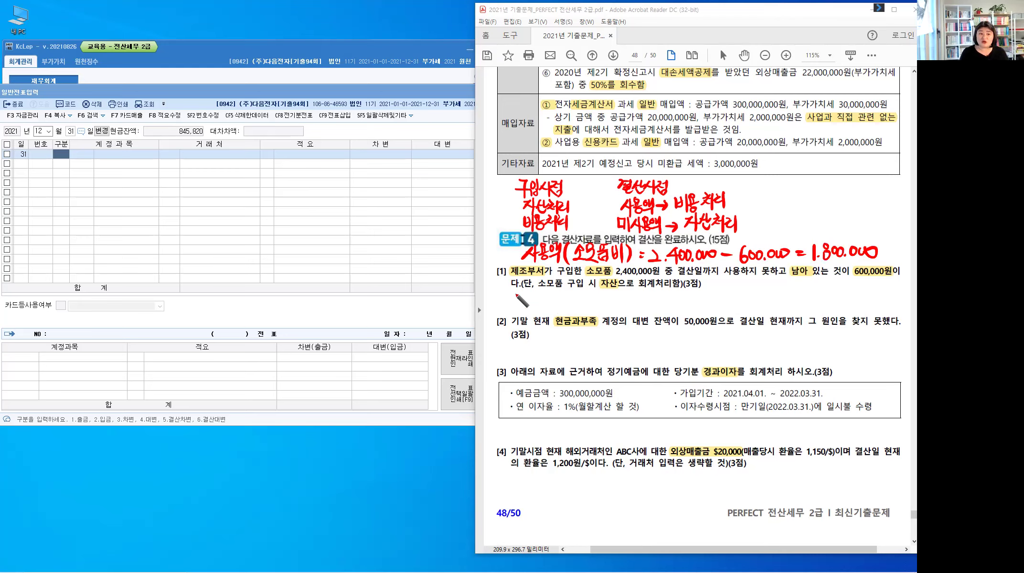
{"action": "left_click_drag", "start_coordinate": [515, 293], "coordinate": [512, 309]}
{"action": "left_click_drag", "start_coordinate": [519, 294], "coordinate": [524, 295]}
{"action": "left_click_drag", "start_coordinate": [517, 299], "coordinate": [517, 307]}
{"action": "left_click_drag", "start_coordinate": [521, 301], "coordinate": [528, 308]}
{"action": "left_click_drag", "start_coordinate": [529, 301], "coordinate": [531, 301]}
{"action": "mouse_move", "coordinate": [534, 294]}
{"action": "left_mouse_down"}
{"action": "mouse_move", "coordinate": [535, 310]}
{"action": "mouse_move", "coordinate": [571, 302]}
{"action": "left_mouse_up"}
{"action": "left_click_drag", "start_coordinate": [560, 308], "coordinate": [573, 300]}
{"action": "left_click_drag", "start_coordinate": [577, 295], "coordinate": [576, 300]}
{"action": "left_click_drag", "start_coordinate": [567, 301], "coordinate": [583, 307]}
{"action": "left_click_drag", "start_coordinate": [588, 297], "coordinate": [588, 307]}
{"action": "left_click_drag", "start_coordinate": [583, 302], "coordinate": [588, 301]}
{"action": "mouse_move", "coordinate": [593, 294]}
{"action": "left_mouse_down"}
{"action": "mouse_move", "coordinate": [597, 313]}
{"action": "mouse_move", "coordinate": [613, 296]}
{"action": "left_mouse_up"}
{"action": "mouse_move", "coordinate": [610, 297]}
{"action": "left_mouse_down"}
{"action": "mouse_move", "coordinate": [605, 306]}
{"action": "mouse_move", "coordinate": [617, 301]}
{"action": "left_mouse_up"}
{"action": "left_click_drag", "start_coordinate": [617, 296], "coordinate": [617, 308]}
{"action": "left_click_drag", "start_coordinate": [620, 295], "coordinate": [620, 309]}
{"action": "left_click_drag", "start_coordinate": [623, 294], "coordinate": [623, 311]}
{"action": "mouse_move", "coordinate": [697, 294]}
{"action": "left_mouse_down"}
{"action": "mouse_move", "coordinate": [694, 310]}
{"action": "mouse_move", "coordinate": [709, 297]}
{"action": "left_mouse_up"}
{"action": "left_click_drag", "start_coordinate": [704, 299], "coordinate": [710, 305]}
{"action": "left_click_drag", "start_coordinate": [711, 296], "coordinate": [711, 308]}
{"action": "left_click_drag", "start_coordinate": [711, 302], "coordinate": [715, 301]}
{"action": "left_click_drag", "start_coordinate": [715, 294], "coordinate": [716, 310]}
{"action": "mouse_move", "coordinate": [721, 294]}
{"action": "left_mouse_down"}
{"action": "mouse_move", "coordinate": [720, 310]}
{"action": "mouse_move", "coordinate": [733, 303]}
{"action": "left_mouse_up"}
{"action": "left_click_drag", "start_coordinate": [738, 298], "coordinate": [745, 302]}
{"action": "left_click_drag", "start_coordinate": [742, 303], "coordinate": [741, 306]}
{"action": "left_click_drag", "start_coordinate": [732, 308], "coordinate": [754, 305]}
{"action": "left_click_drag", "start_coordinate": [753, 296], "coordinate": [763, 304]}
{"action": "left_click_drag", "start_coordinate": [757, 303], "coordinate": [758, 307]}
{"action": "left_click_drag", "start_coordinate": [751, 308], "coordinate": [776, 291]}
{"action": "left_click_drag", "start_coordinate": [760, 299], "coordinate": [777, 300]}
{"action": "left_click_drag", "start_coordinate": [764, 304], "coordinate": [774, 313]}
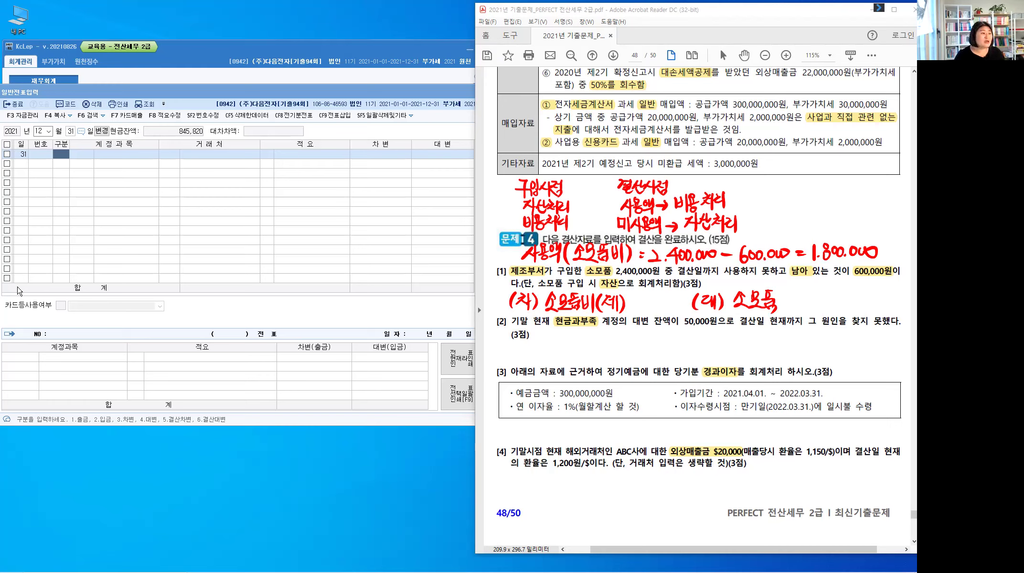
- Start a 차변 line for December 31 in 일반전표입력 with the account 0530 소모품비 (제조원가)
{"action": "left_click", "coordinate": [66, 159]}
{"action": "type", "text": "3"}
{"action": "key", "text": "Return"}
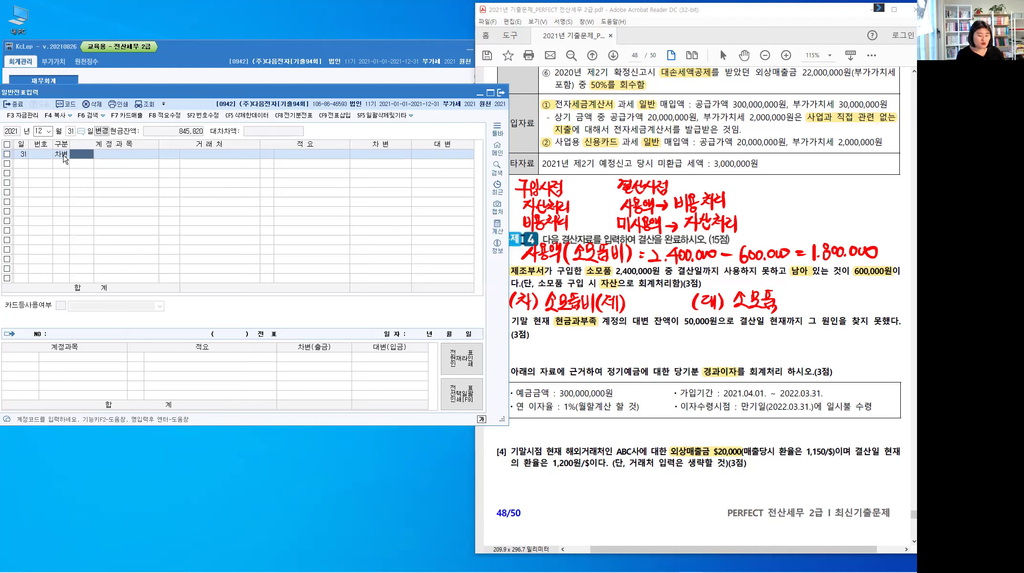
{"action": "key", "text": "Hangul"}
{"action": "type", "text": "소모품"}
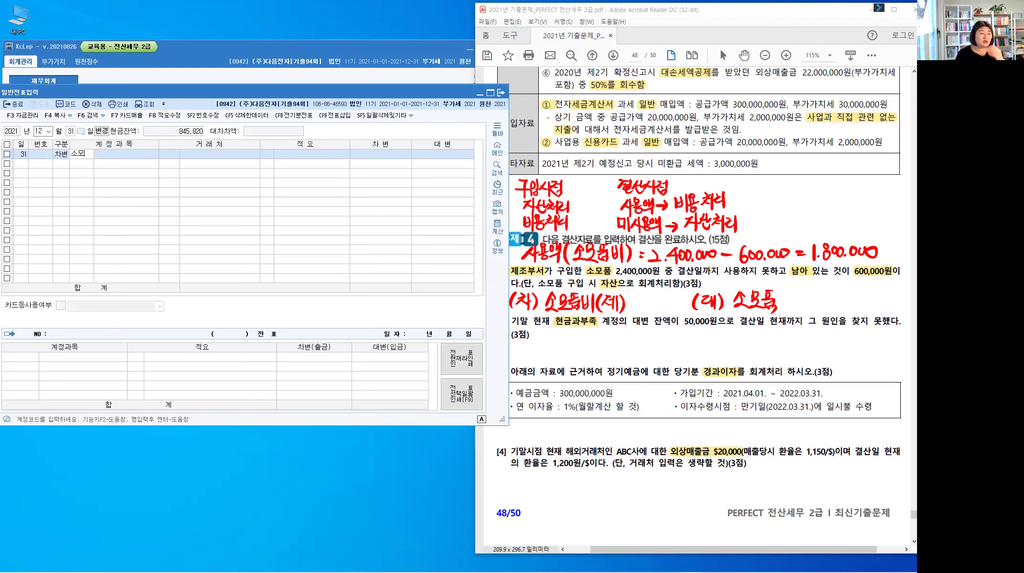
{"action": "key", "text": "Return"}
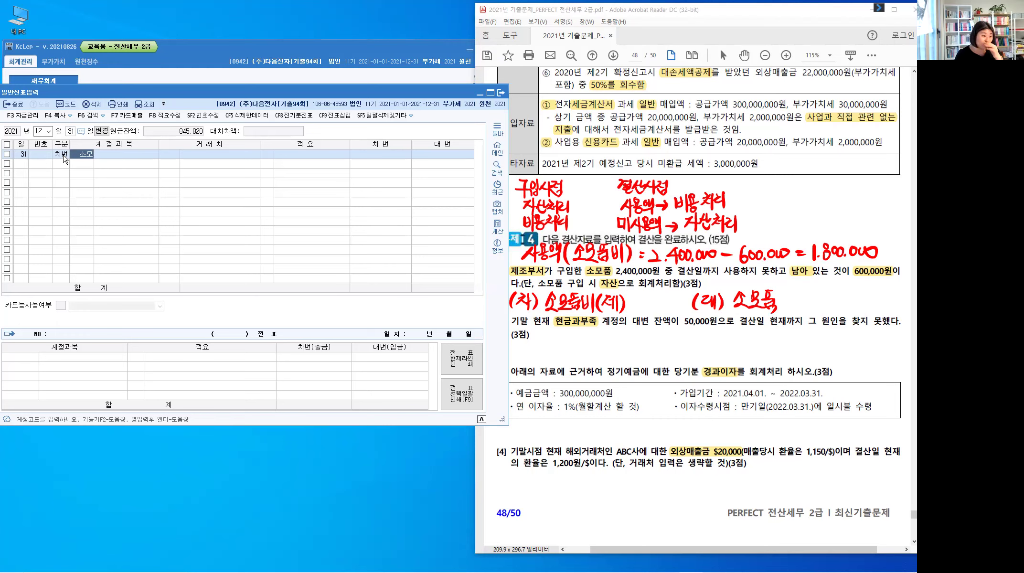
{"action": "key", "text": "Return"}
{"action": "key", "text": "Escape"}
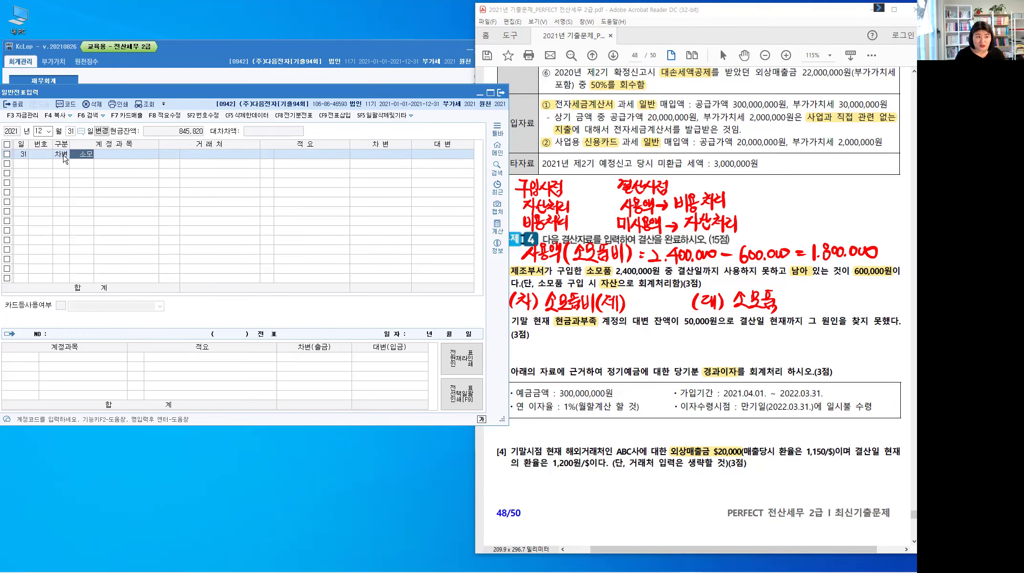
{"action": "key", "text": "Return"}
{"action": "key", "text": "Return"}
{"action": "key", "text": "Return"}
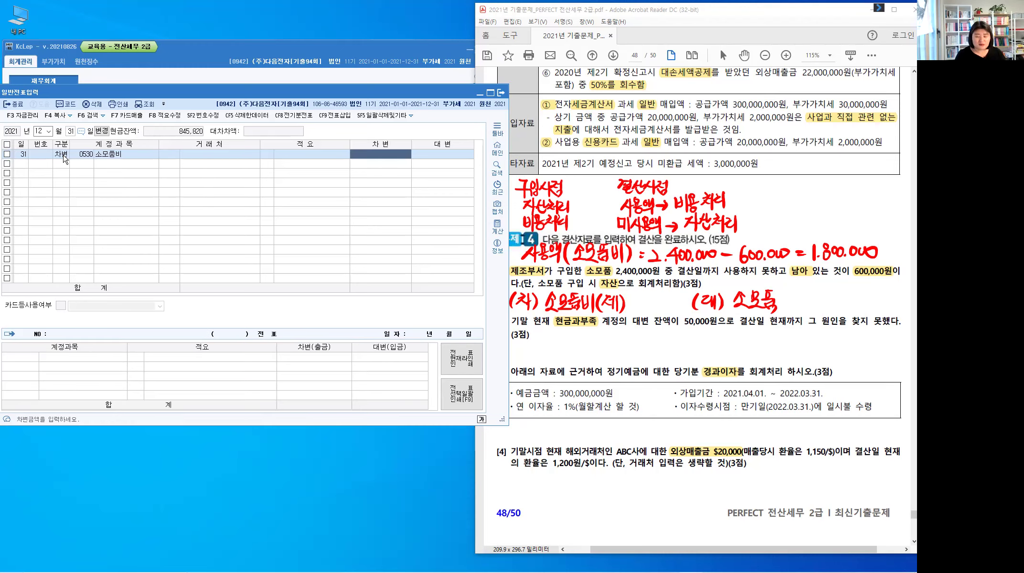
- Set the debit amount of the 소모품비 line to 1,800,000
{"action": "type", "text": "18,500,000"}
{"action": "key", "text": "BackSpace"}
{"action": "key", "text": "BackSpace"}
{"action": "key", "text": "BackSpace"}
{"action": "key", "text": "BackSpace"}
{"action": "key", "text": "BackSpace"}
{"action": "key", "text": "BackSpace"}
{"action": "key", "text": "BackSpace"}
{"action": "key", "text": "BackSpace"}
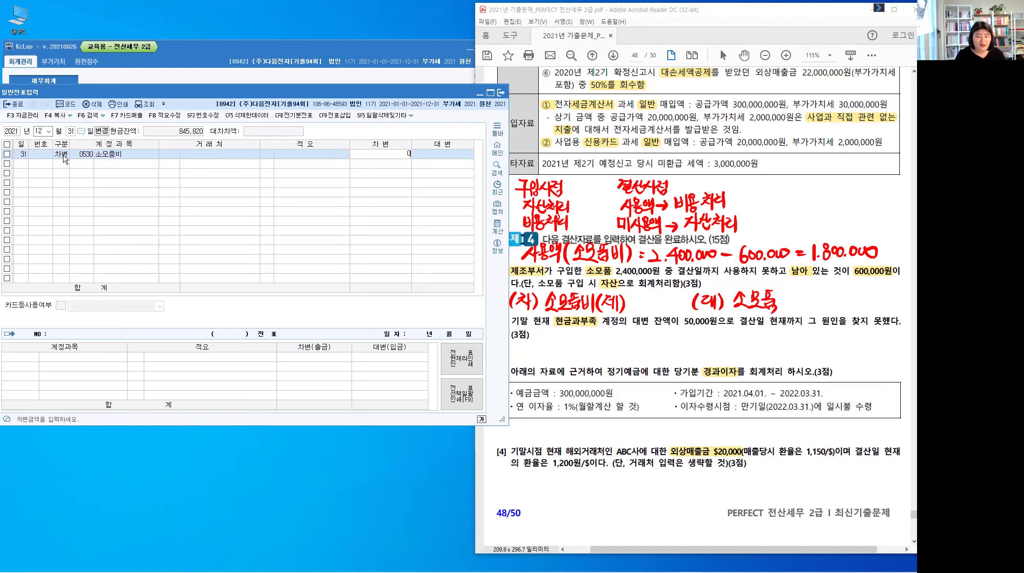
{"action": "type", "text": "1,800,000"}
{"action": "key", "text": "Return"}
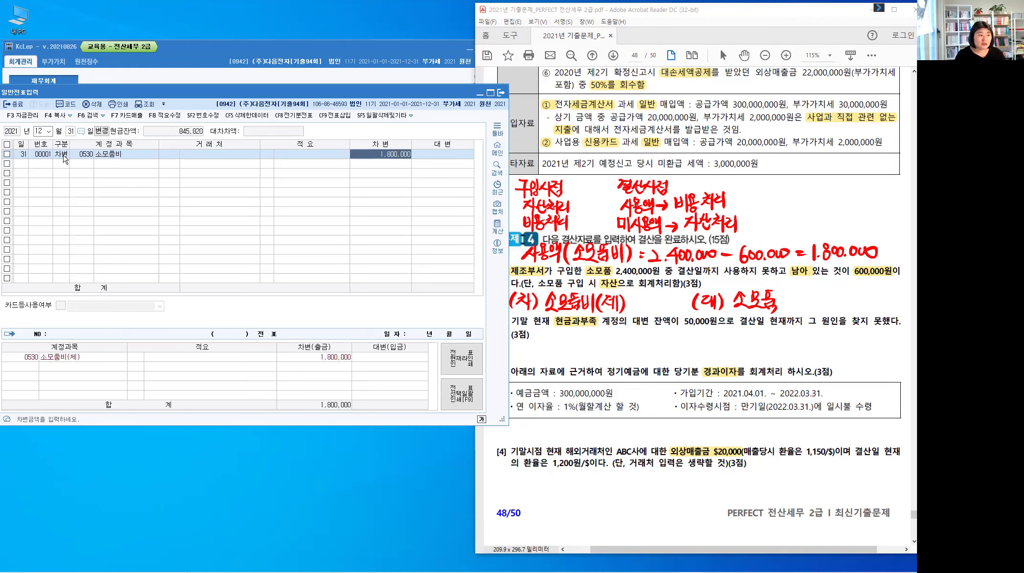
- Add the 대변 line with account 0122 소모품 for 1,800,000, and return to the PDF questions
{"action": "key", "text": "Return"}
{"action": "type", "text": "4"}
{"action": "key", "text": "Return"}
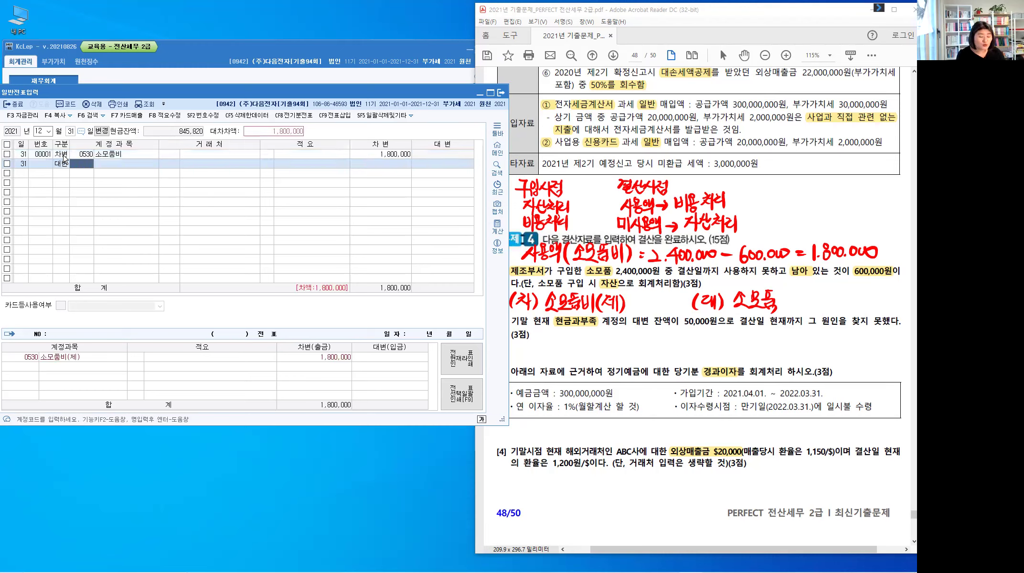
{"action": "type", "text": "소모"}
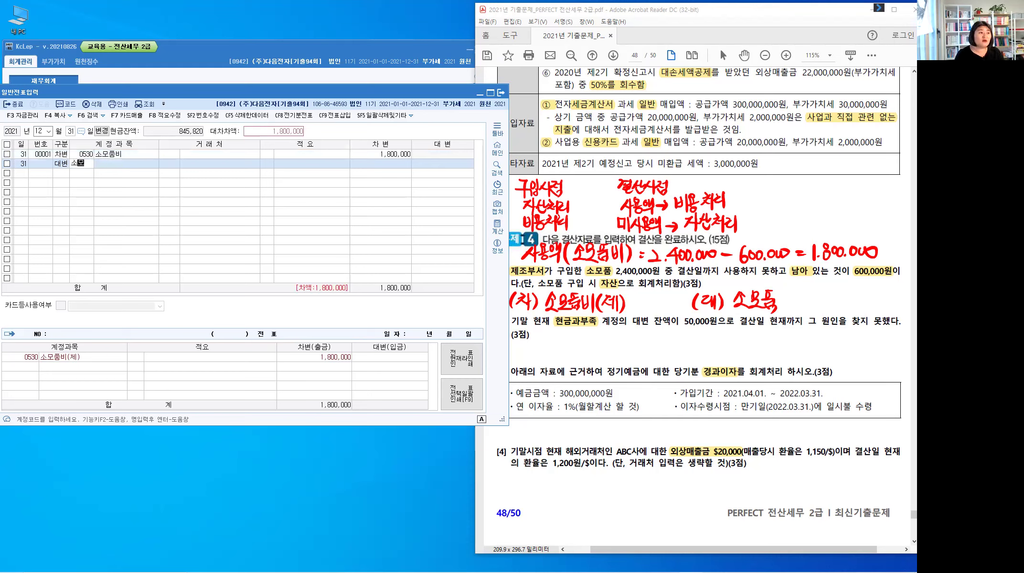
{"action": "key", "text": "Return"}
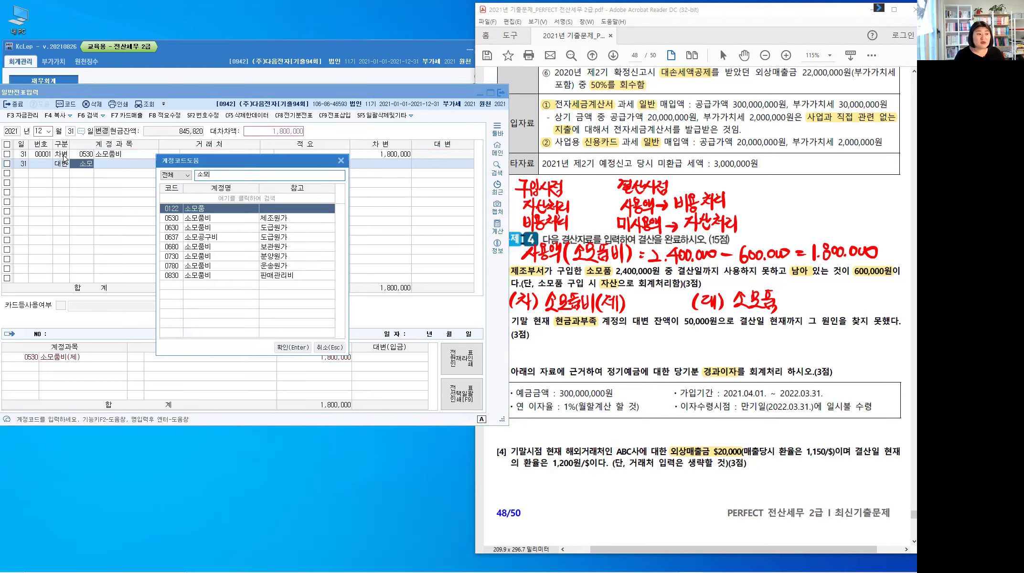
{"action": "key", "text": "Return"}
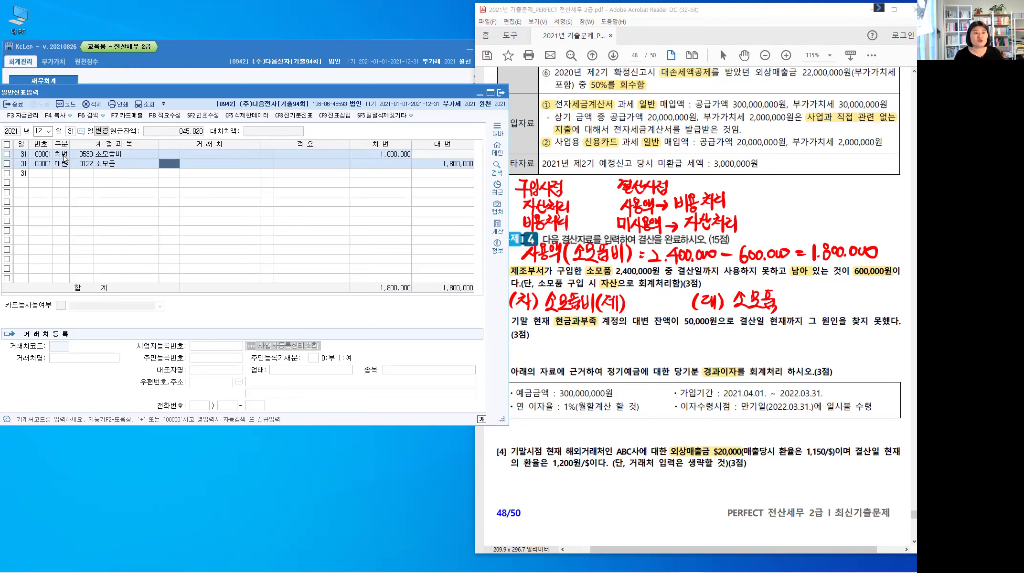
{"action": "key", "text": "Return"}
{"action": "key", "text": "Return"}
{"action": "key", "text": "Return"}
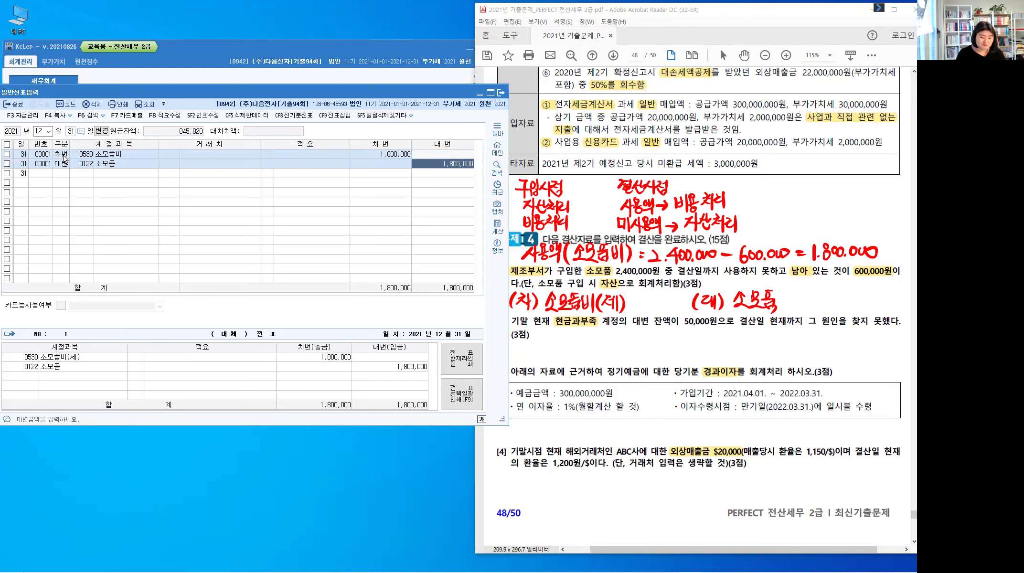
{"action": "key", "text": "Return"}
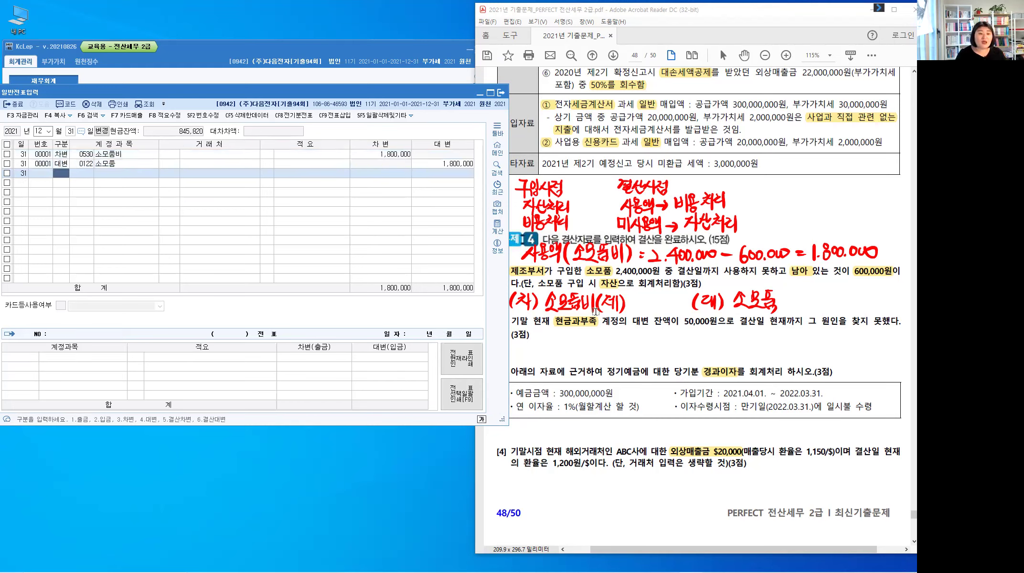
{"action": "left_click", "coordinate": [602, 333]}
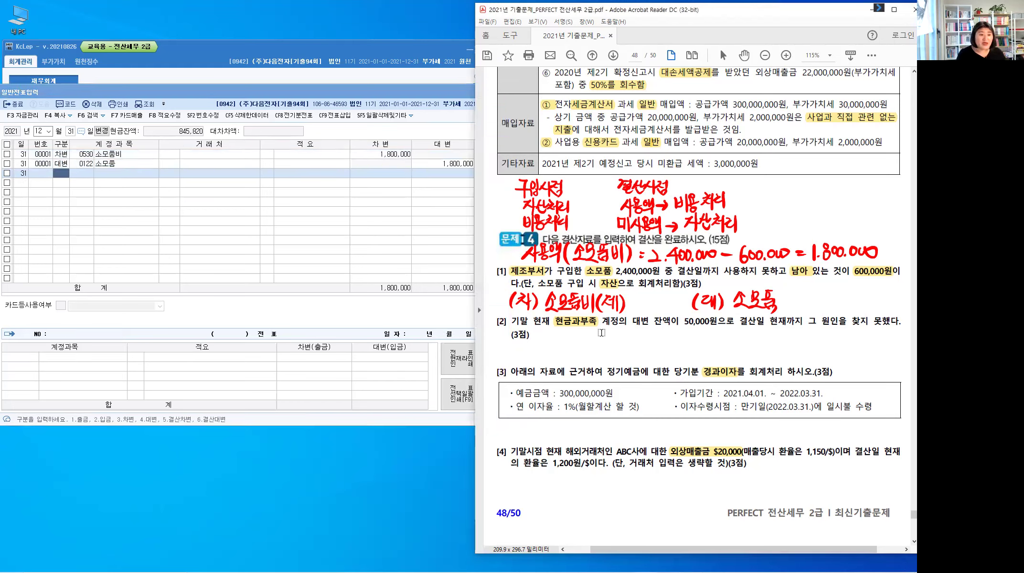
- Clear the handwritten notes and handwrite (차) 현·과 and (대) below question [2]
{"action": "key", "text": "Escape"}
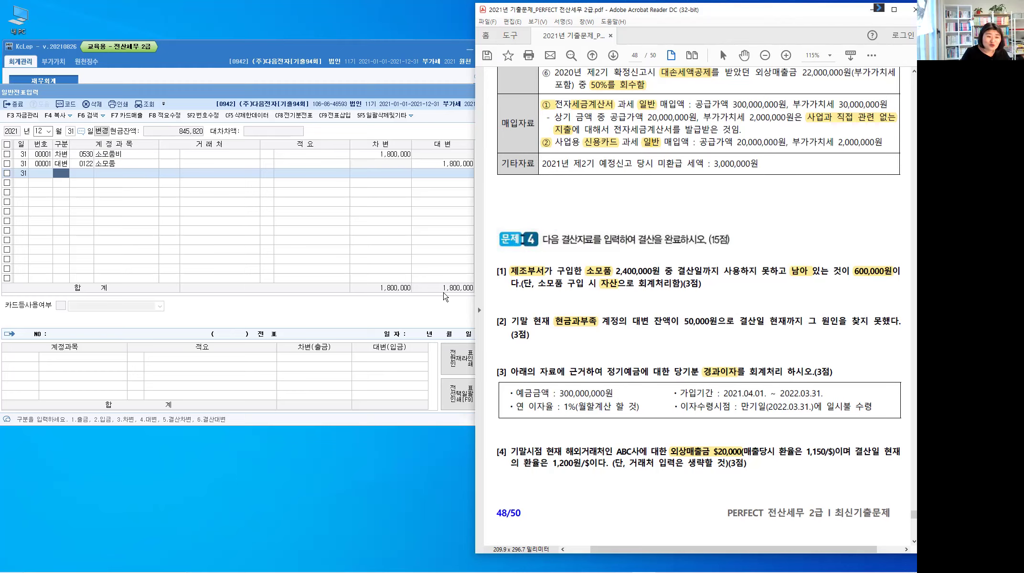
{"action": "key", "text": "ctrl+alt+g"}
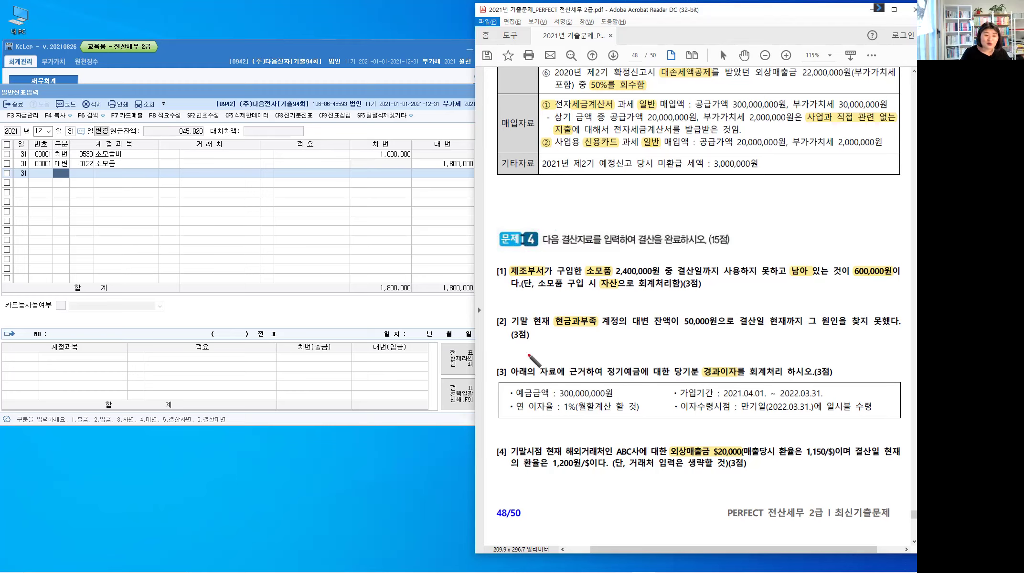
{"action": "left_click_drag", "start_coordinate": [519, 346], "coordinate": [517, 359]}
{"action": "left_click_drag", "start_coordinate": [524, 349], "coordinate": [531, 354]}
{"action": "mouse_move", "coordinate": [533, 344]}
{"action": "left_mouse_down"}
{"action": "mouse_move", "coordinate": [533, 359]}
{"action": "mouse_move", "coordinate": [557, 354]}
{"action": "left_mouse_up"}
{"action": "left_click_drag", "start_coordinate": [559, 342], "coordinate": [563, 356]}
{"action": "left_click_drag", "start_coordinate": [553, 355], "coordinate": [565, 359]}
{"action": "left_click_drag", "start_coordinate": [569, 352], "coordinate": [569, 354]}
{"action": "left_click_drag", "start_coordinate": [573, 345], "coordinate": [584, 356]}
{"action": "left_click_drag", "start_coordinate": [574, 357], "coordinate": [588, 358]}
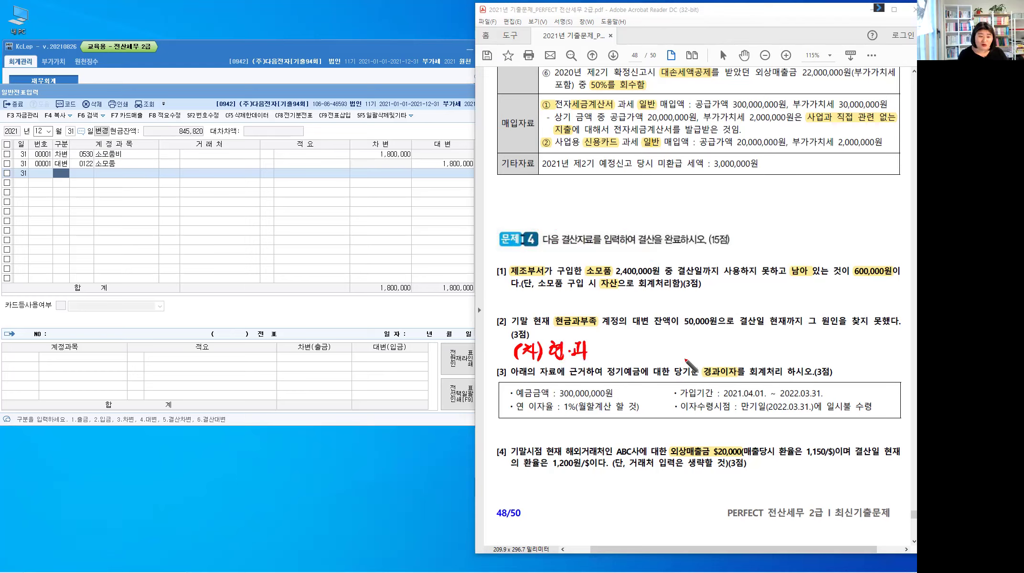
{"action": "left_click_drag", "start_coordinate": [686, 342], "coordinate": [683, 359]}
{"action": "left_click_drag", "start_coordinate": [689, 346], "coordinate": [696, 354]}
{"action": "left_click_drag", "start_coordinate": [698, 345], "coordinate": [698, 357]}
{"action": "left_click_drag", "start_coordinate": [698, 351], "coordinate": [702, 351]}
{"action": "left_click_drag", "start_coordinate": [704, 342], "coordinate": [703, 360]}
{"action": "left_click_drag", "start_coordinate": [708, 342], "coordinate": [708, 359]}
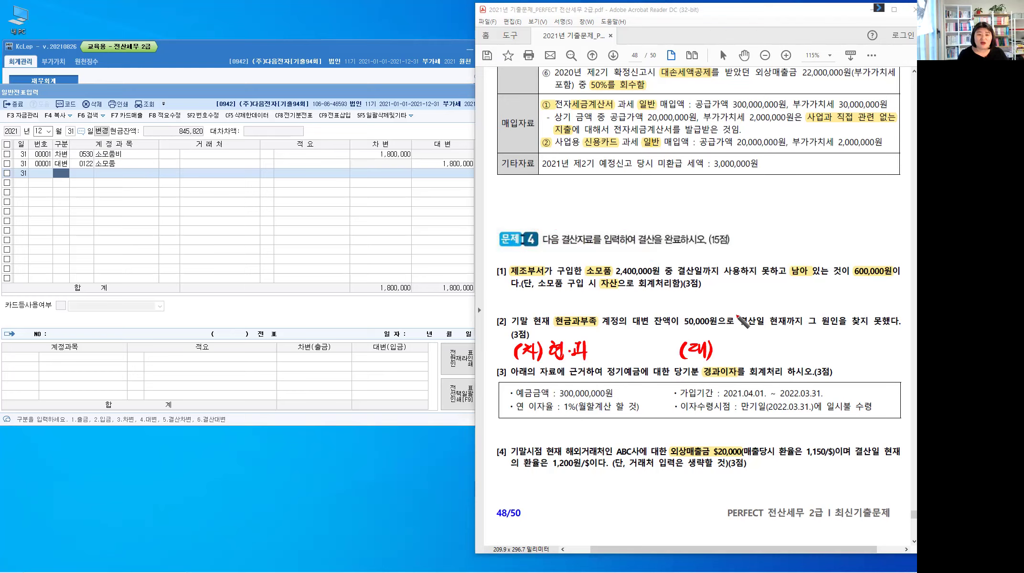
- Bracket the phrase 결산일 현재까지 그 원인을 찾지 못했다 in question [2] and handwrite 영업외손익 above it
{"action": "left_click_drag", "start_coordinate": [745, 310], "coordinate": [746, 328]}
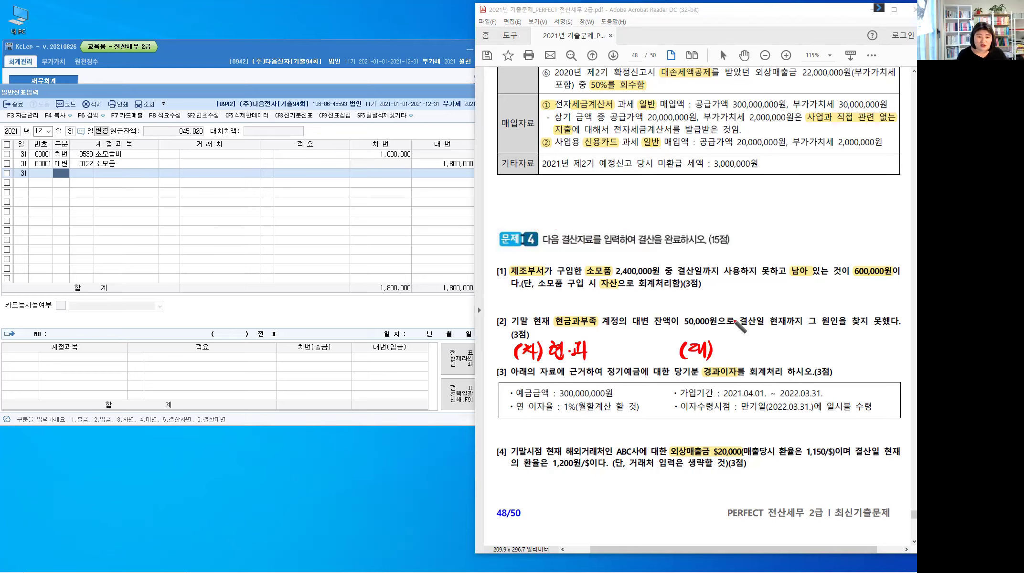
{"action": "left_click_drag", "start_coordinate": [895, 311], "coordinate": [897, 328]}
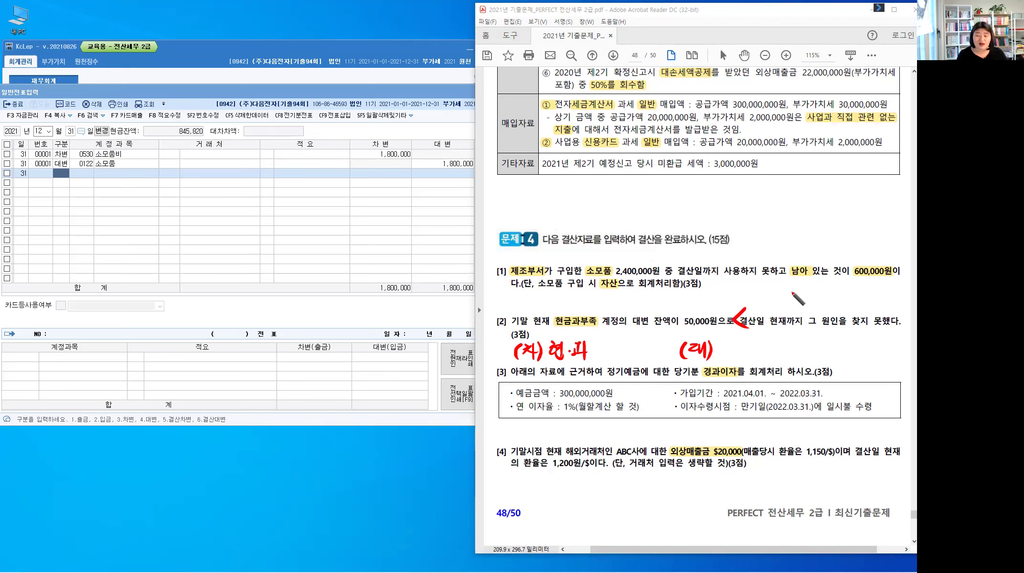
{"action": "mouse_move", "coordinate": [782, 290]}
{"action": "left_mouse_down"}
{"action": "mouse_move", "coordinate": [793, 309]}
{"action": "mouse_move", "coordinate": [837, 297]}
{"action": "left_mouse_up"}
{"action": "mouse_move", "coordinate": [829, 301]}
{"action": "left_mouse_down"}
{"action": "mouse_move", "coordinate": [840, 307]}
{"action": "mouse_move", "coordinate": [844, 288]}
{"action": "left_mouse_up"}
{"action": "left_click_drag", "start_coordinate": [850, 286], "coordinate": [850, 302]}
{"action": "left_click_drag", "start_coordinate": [839, 304], "coordinate": [852, 309]}
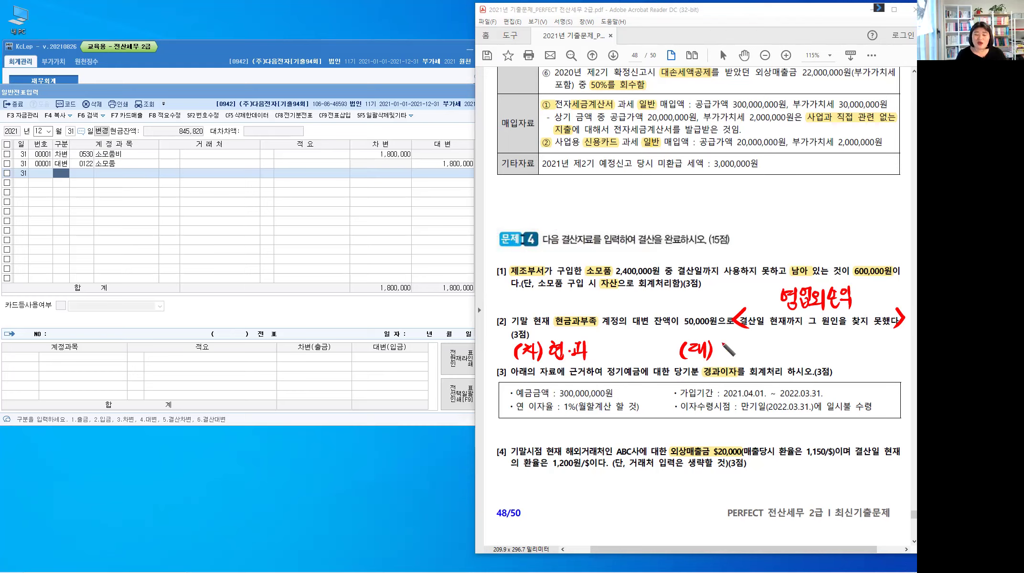
- Handwrite 잡이익 after (대), and mark 대변 with a circle, an arrow to 현·과 and a cross
{"action": "left_click_drag", "start_coordinate": [720, 342], "coordinate": [723, 351]}
{"action": "left_click_drag", "start_coordinate": [727, 345], "coordinate": [761, 360]}
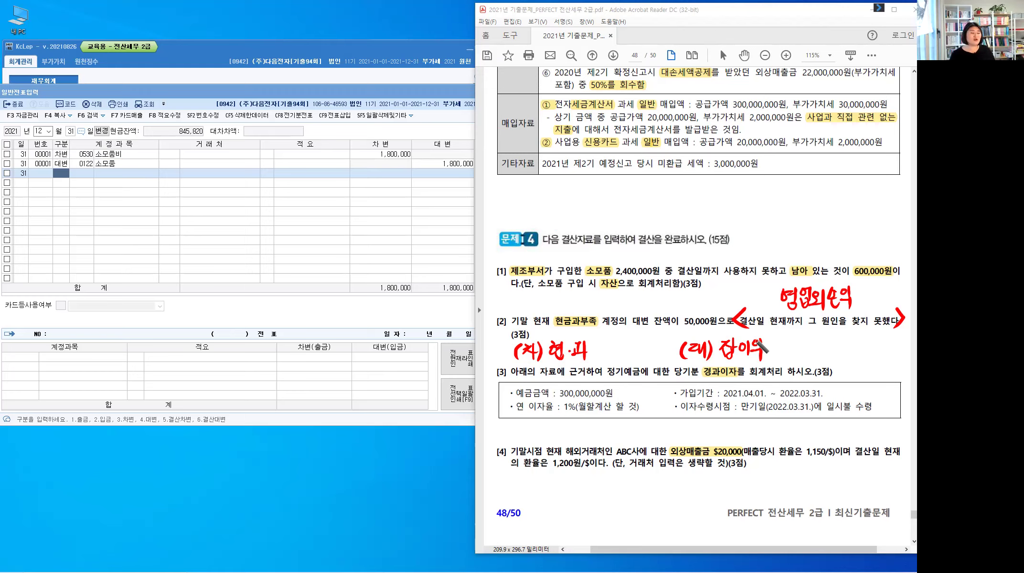
{"action": "left_click_drag", "start_coordinate": [651, 310], "coordinate": [648, 309]}
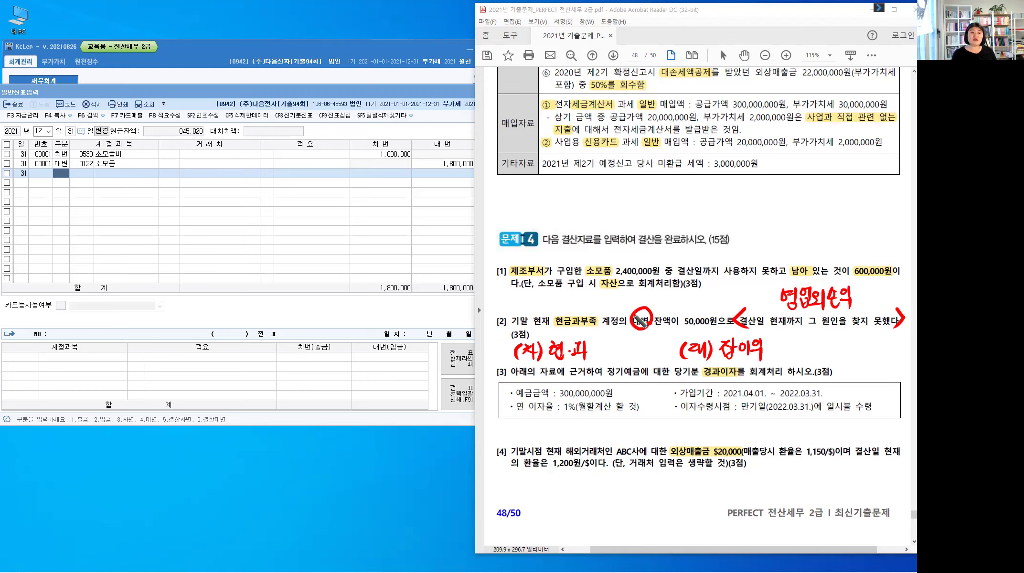
{"action": "left_click_drag", "start_coordinate": [635, 314], "coordinate": [576, 337]}
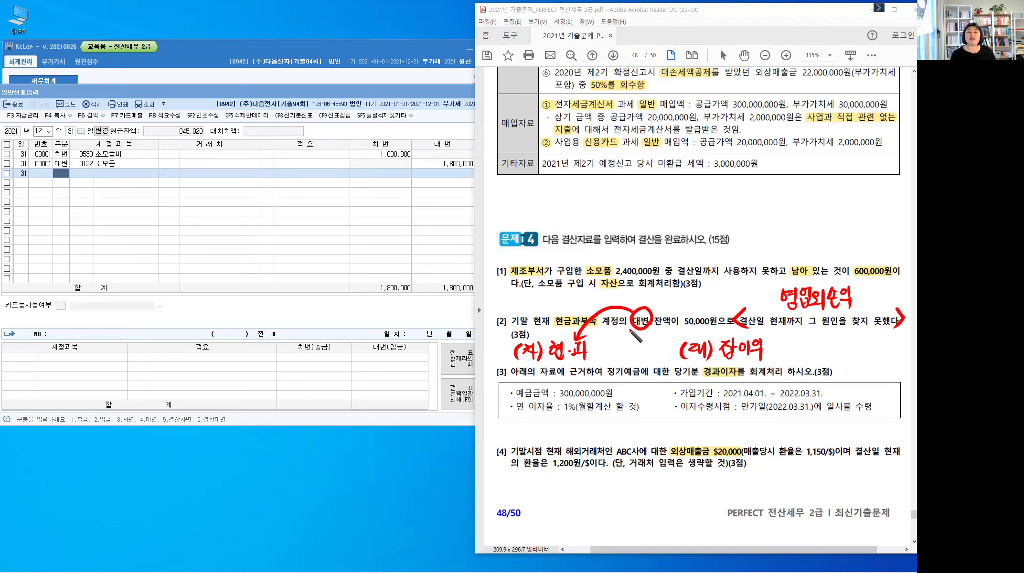
{"action": "left_click_drag", "start_coordinate": [634, 306], "coordinate": [648, 335]}
{"action": "left_click_drag", "start_coordinate": [647, 302], "coordinate": [632, 334]}
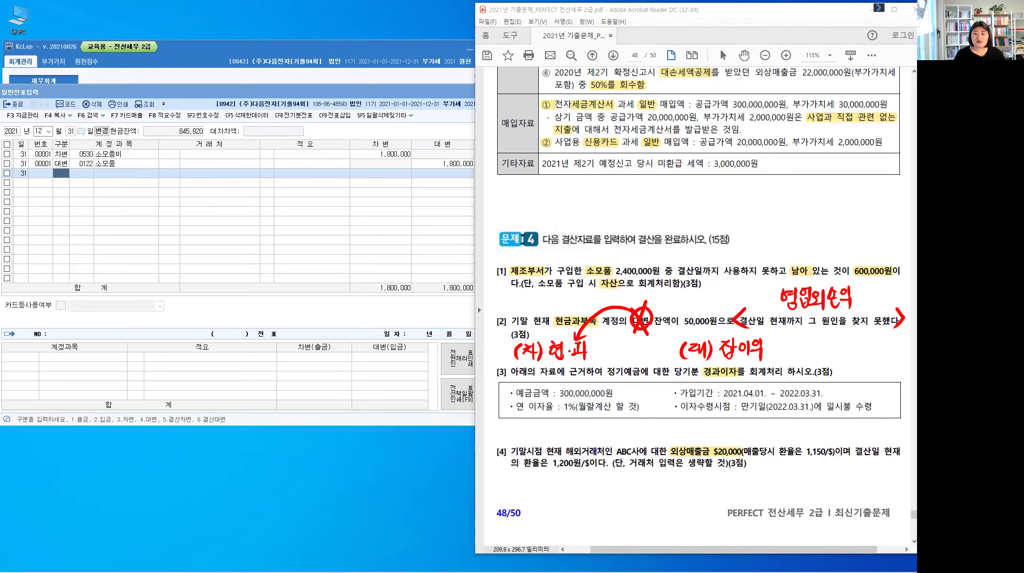
- Check the 현금과부족 row in the December 31 합계잔액시산표, and return to the voucher screen
{"action": "left_click", "coordinate": [667, 572]}
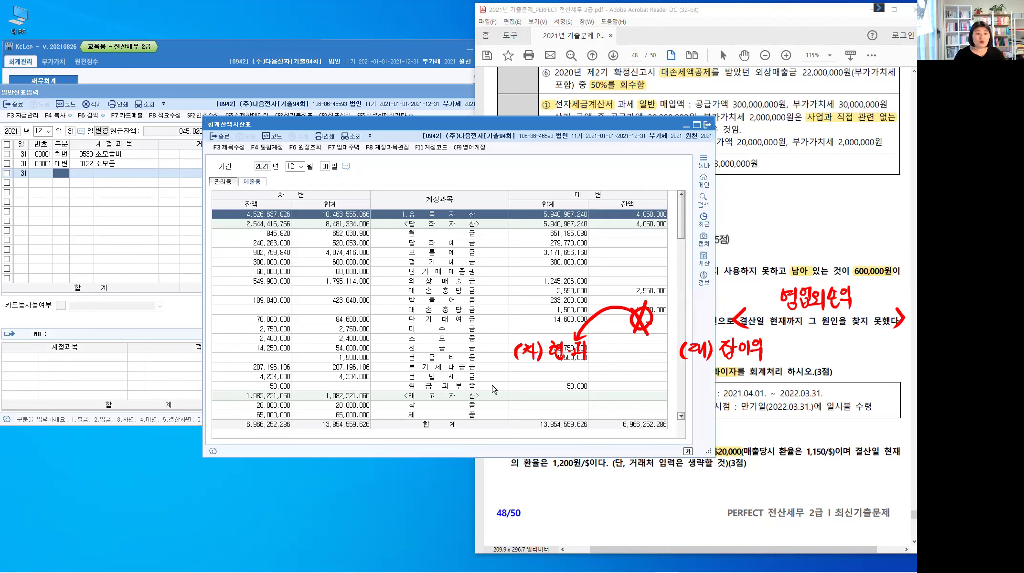
{"action": "left_click", "coordinate": [440, 387]}
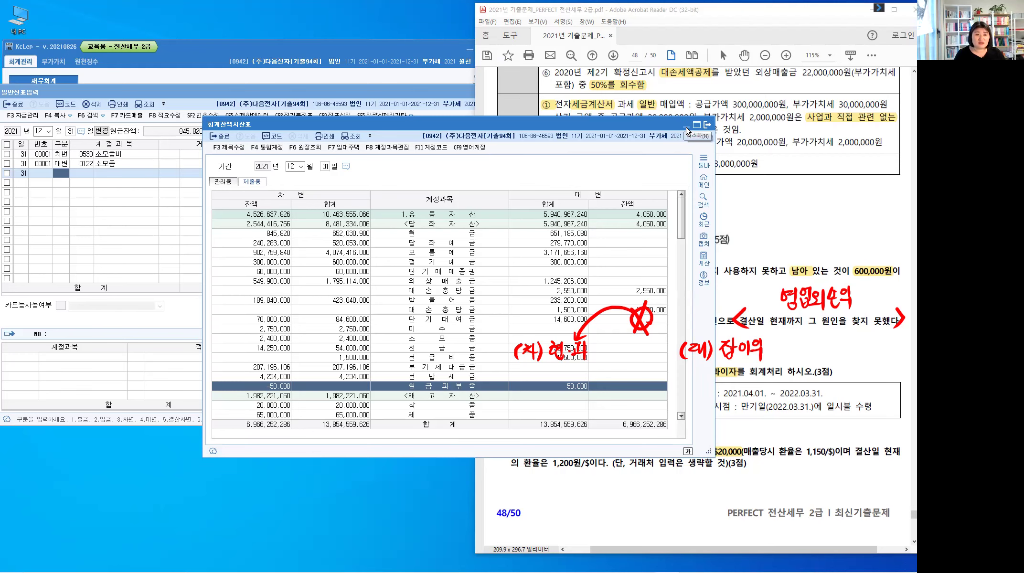
{"action": "key", "text": "Escape"}
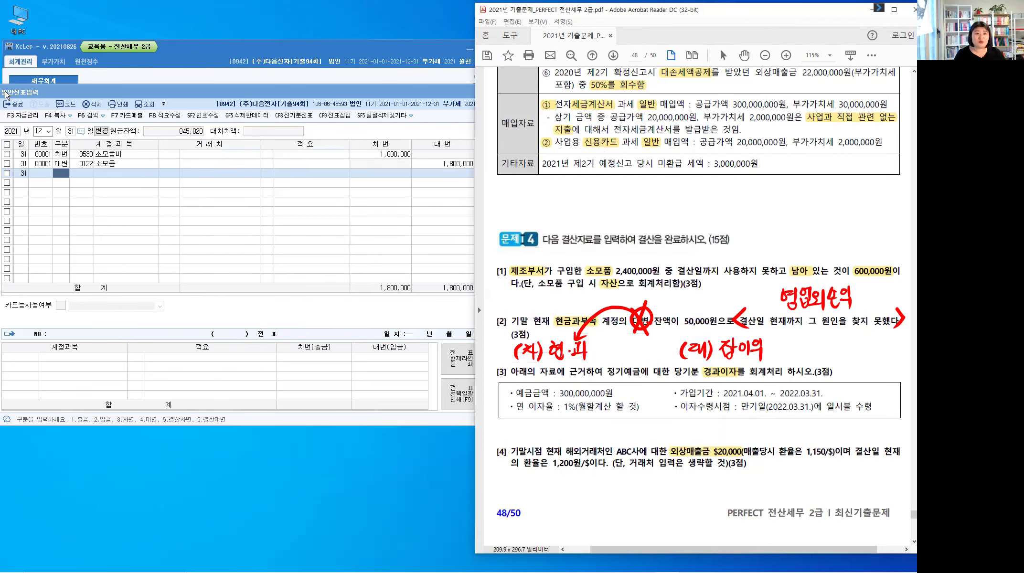
- Add a 차변 line for December 31 in 일반전표입력 with account 0141 현금과부족 for 50,000
{"action": "left_click", "coordinate": [64, 177]}
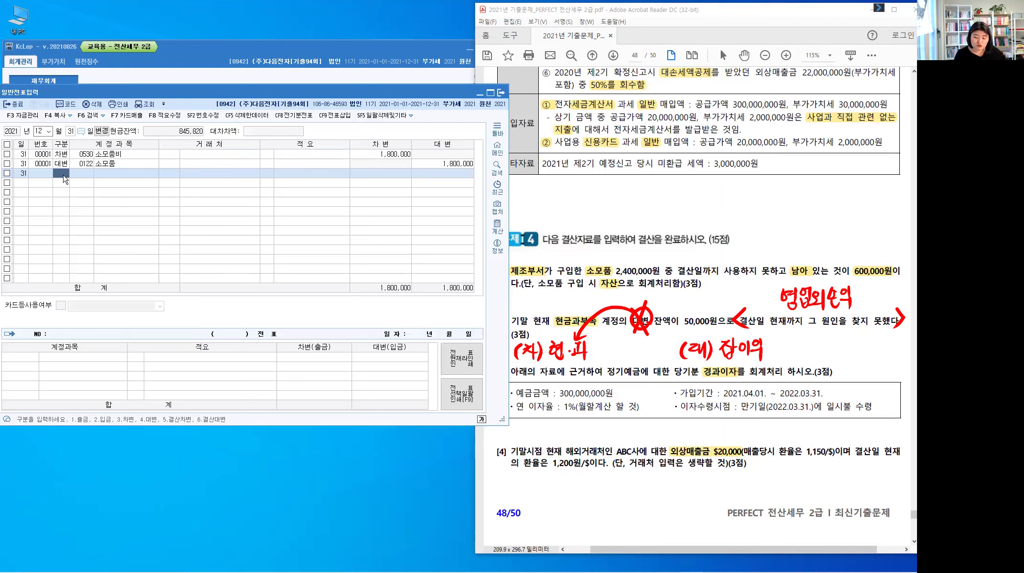
{"action": "key", "text": "Return"}
{"action": "type", "text": "현금과"}
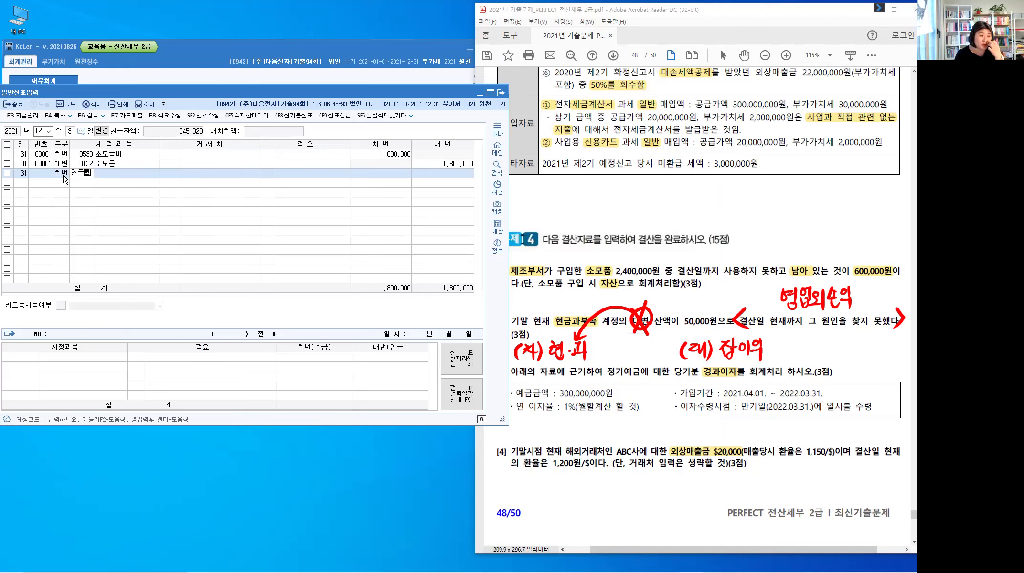
{"action": "key", "text": "Return"}
{"action": "key", "text": "Return"}
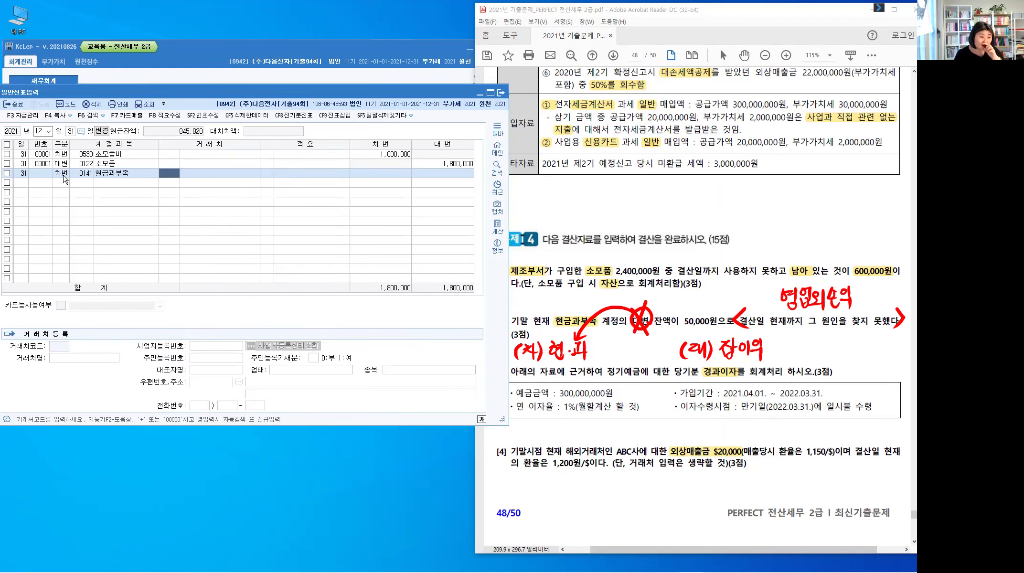
{"action": "key", "text": "Return"}
{"action": "key", "text": "Return"}
{"action": "type", "text": "50"}
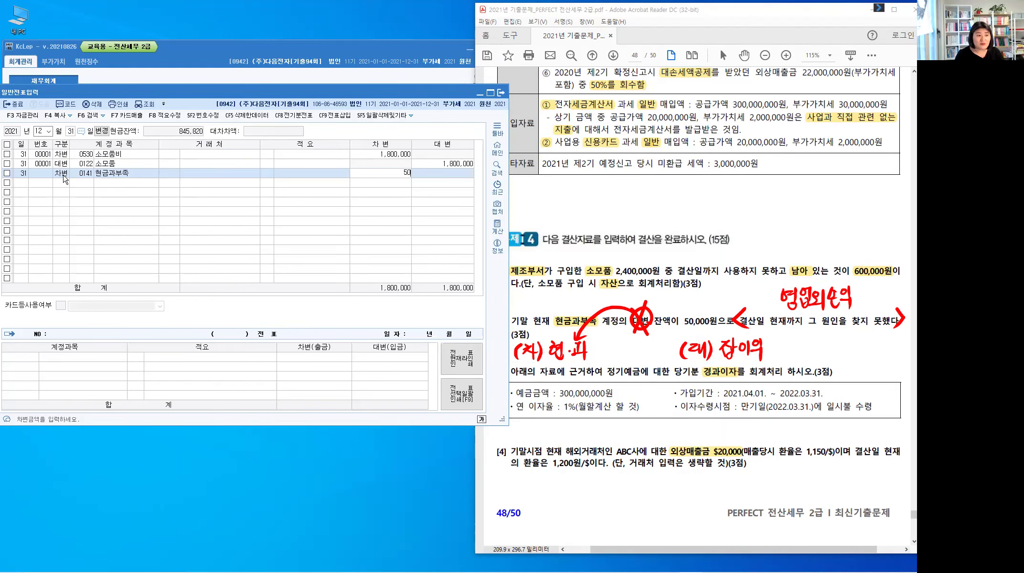
{"action": "key", "text": "plus"}
{"action": "key", "text": "Return"}
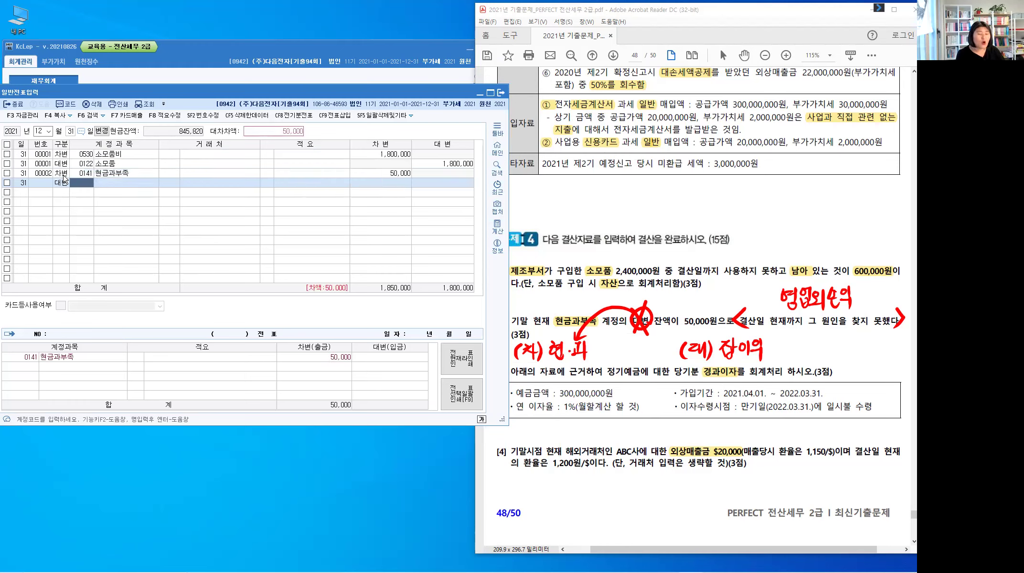
- Add the balancing 대변 line with account 0930 잡이익 for 50,000
{"action": "type", "text": "잡이"}
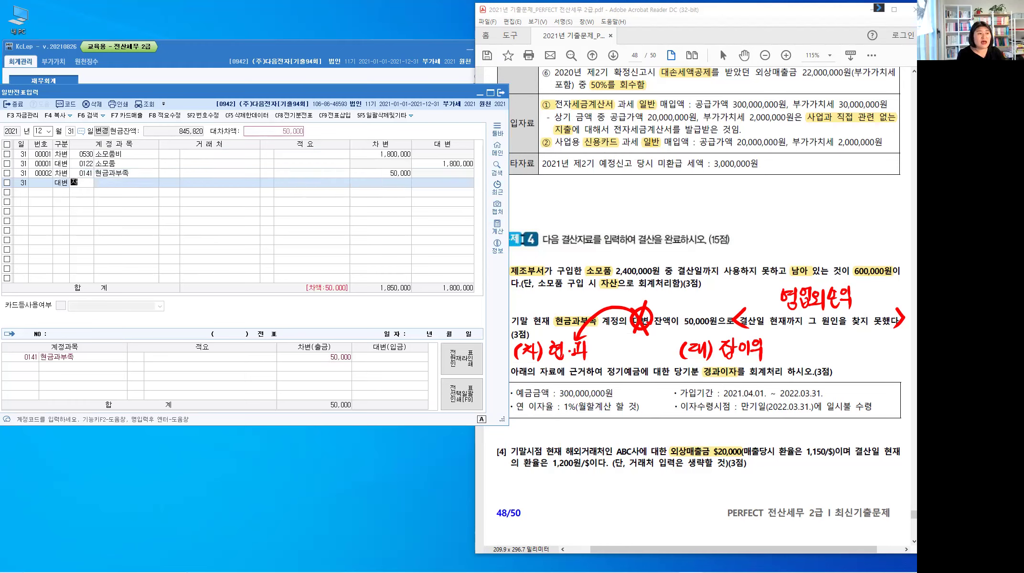
{"action": "key", "text": "Return"}
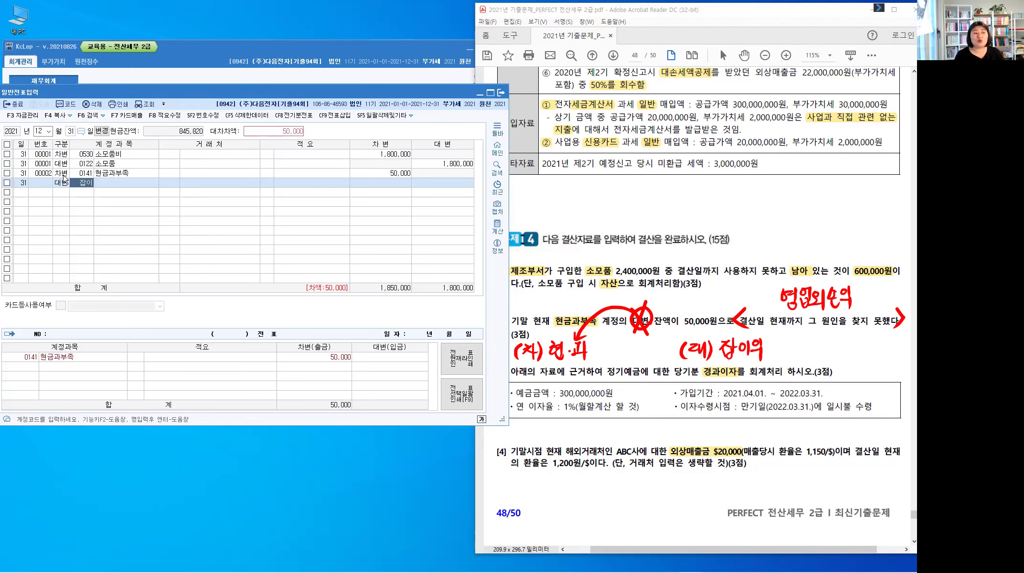
{"action": "key", "text": "Return"}
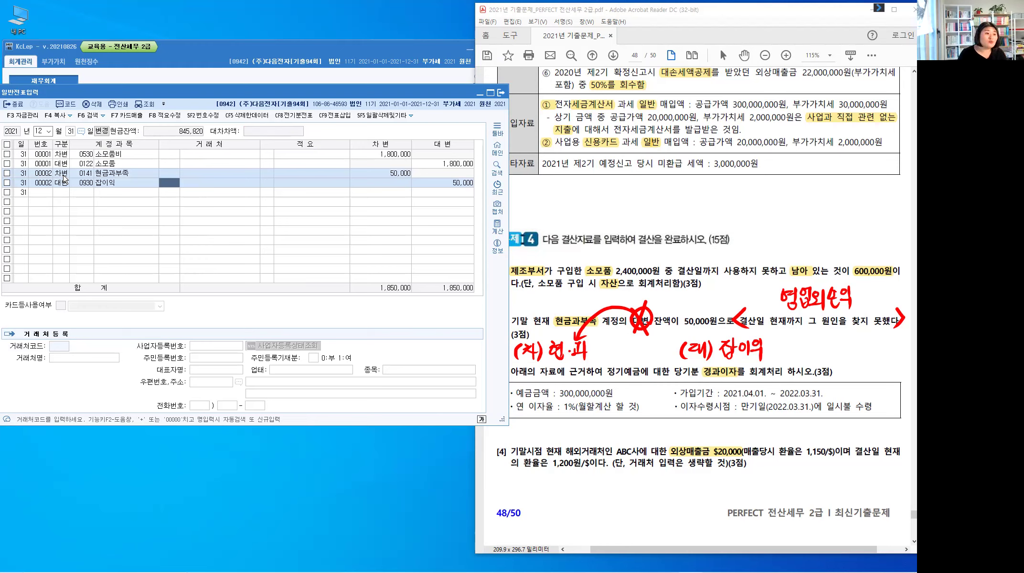
{"action": "key", "text": "Return"}
{"action": "key", "text": "Return"}
{"action": "key", "text": "Return"}
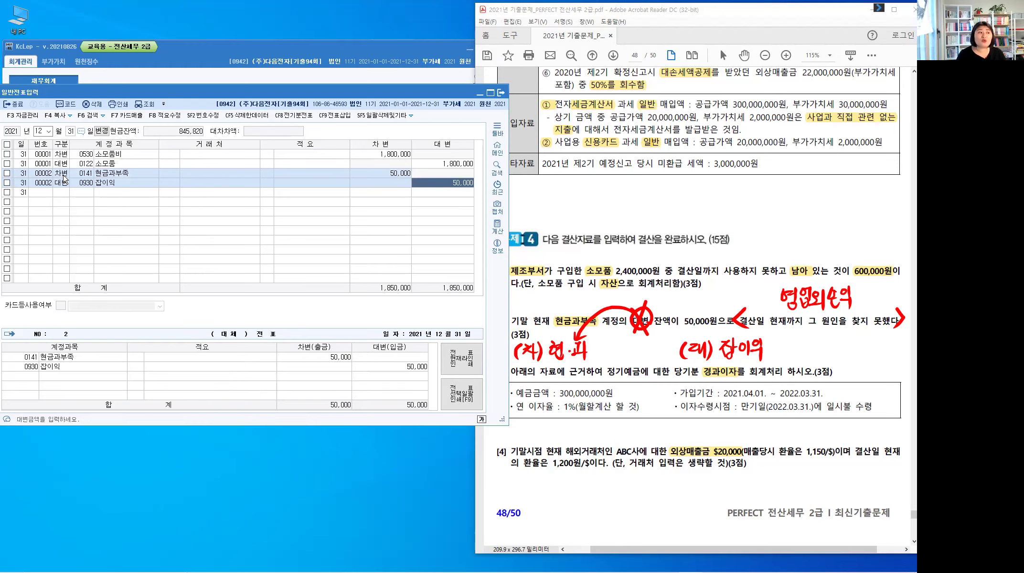
{"action": "key", "text": "Return"}
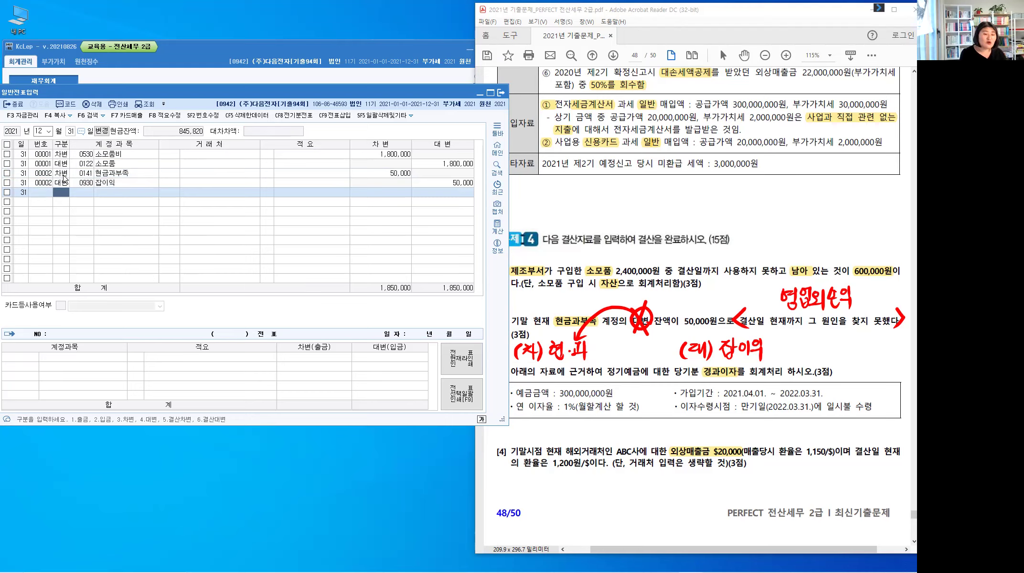
- Clear the handwritten notes and highlight the line 이자수령시점 : 만기일(2022.03.31.)에 일시불 수령 in question [3]
{"action": "key", "text": "Escape"}
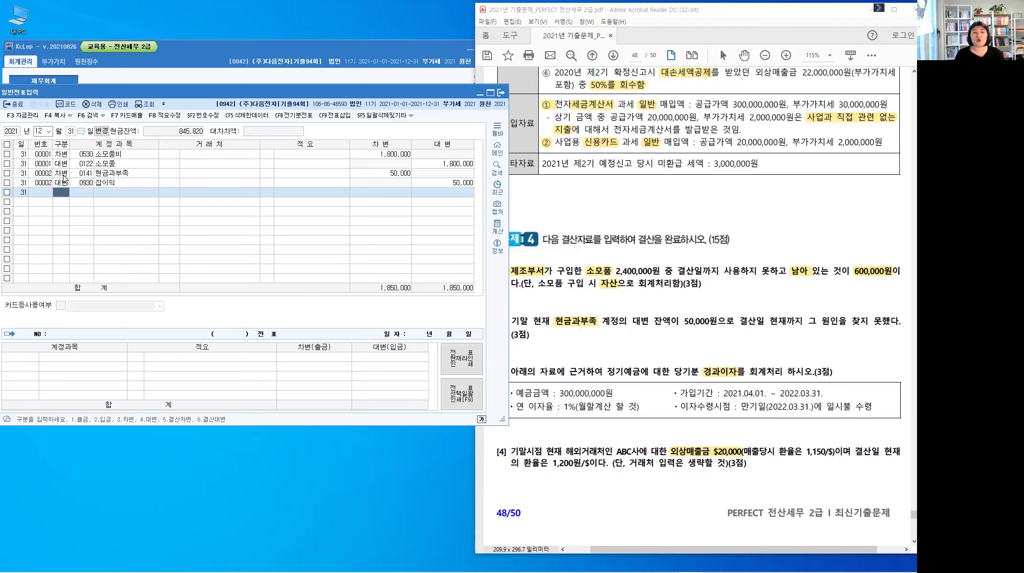
{"action": "left_click", "coordinate": [592, 349]}
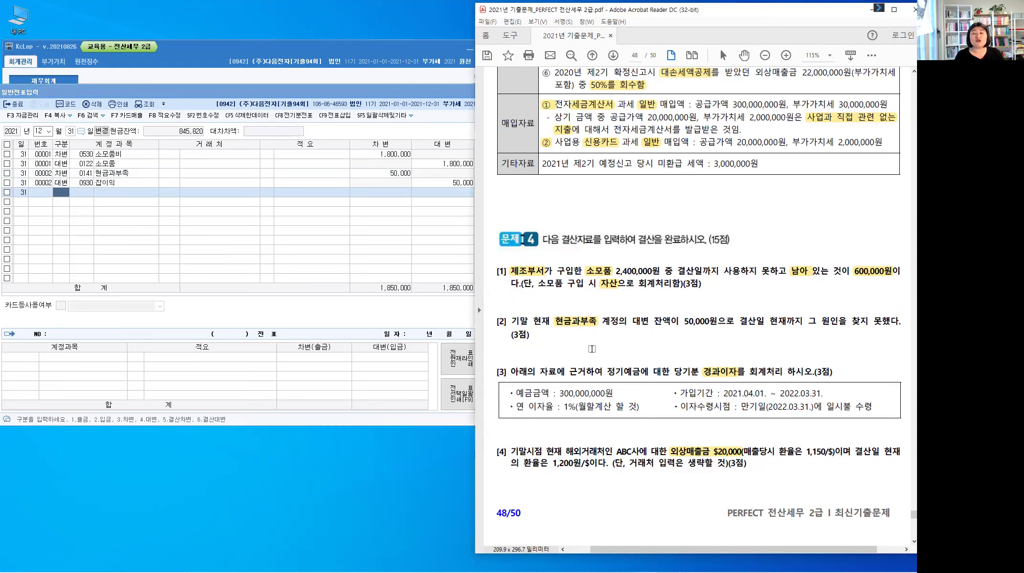
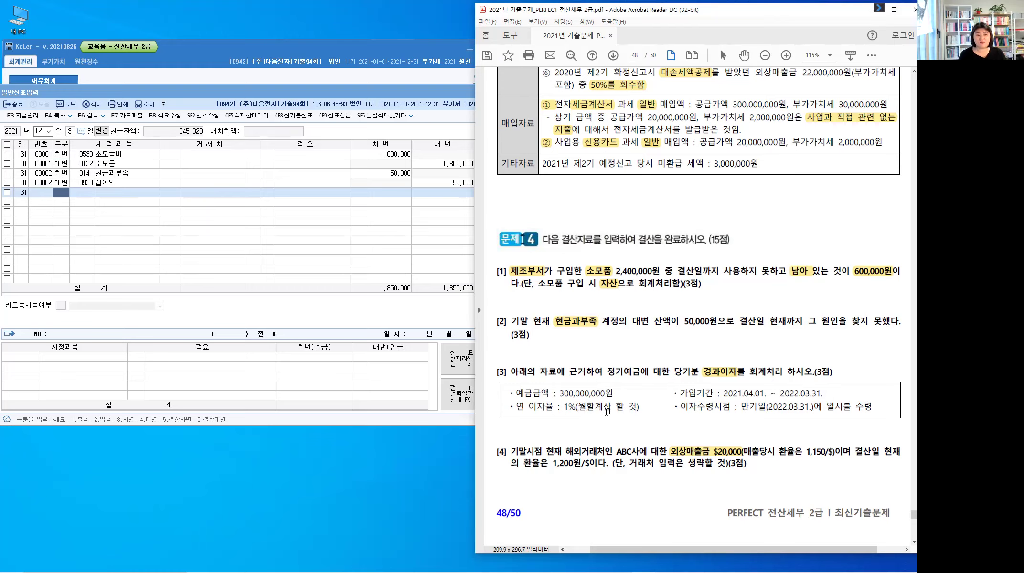
{"action": "double_click", "coordinate": [701, 403]}
{"action": "left_click_drag", "start_coordinate": [726, 406], "coordinate": [849, 411]}
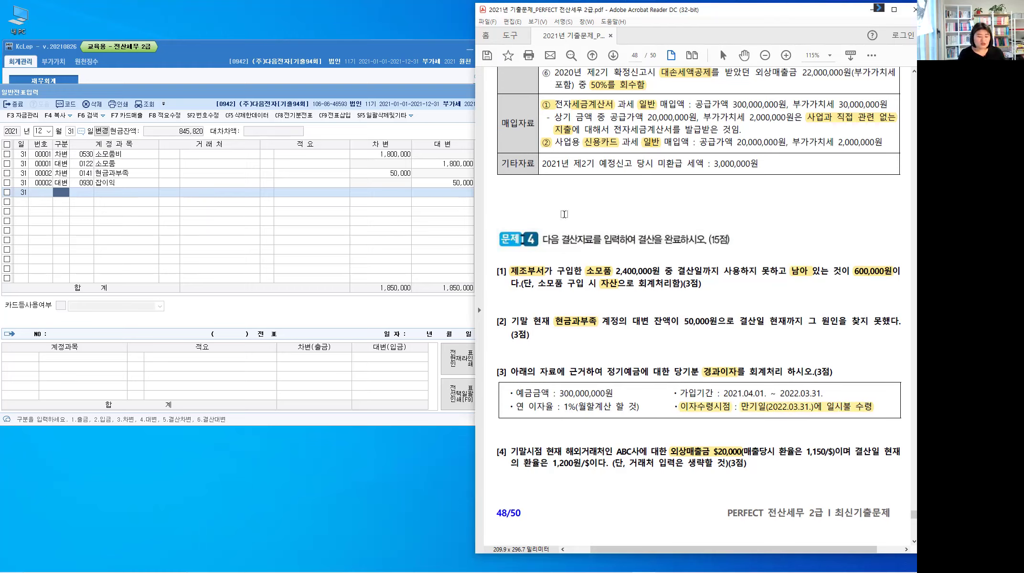
- Handwrite the accrual period 2021.4.1 ~ 2021.12.31 : 9개월 above the problem 4 heading, underlining 9개월
{"action": "left_click_drag", "start_coordinate": [536, 200], "coordinate": [579, 207]}
{"action": "mouse_move", "coordinate": [585, 196]}
{"action": "left_mouse_down"}
{"action": "mouse_move", "coordinate": [589, 207]}
{"action": "mouse_move", "coordinate": [619, 203]}
{"action": "left_mouse_up"}
{"action": "left_click_drag", "start_coordinate": [629, 197], "coordinate": [646, 204]}
{"action": "left_click", "coordinate": [653, 205]}
{"action": "mouse_move", "coordinate": [648, 194]}
{"action": "left_mouse_down"}
{"action": "mouse_move", "coordinate": [648, 206]}
{"action": "mouse_move", "coordinate": [715, 207]}
{"action": "left_mouse_up"}
{"action": "left_click", "coordinate": [676, 205]}
{"action": "left_click", "coordinate": [702, 207]}
{"action": "left_click_drag", "start_coordinate": [723, 196], "coordinate": [736, 213]}
{"action": "left_click_drag", "start_coordinate": [744, 192], "coordinate": [744, 192]}
{"action": "left_click_drag", "start_coordinate": [738, 201], "coordinate": [749, 199]}
{"action": "left_click_drag", "start_coordinate": [744, 200], "coordinate": [760, 218]}
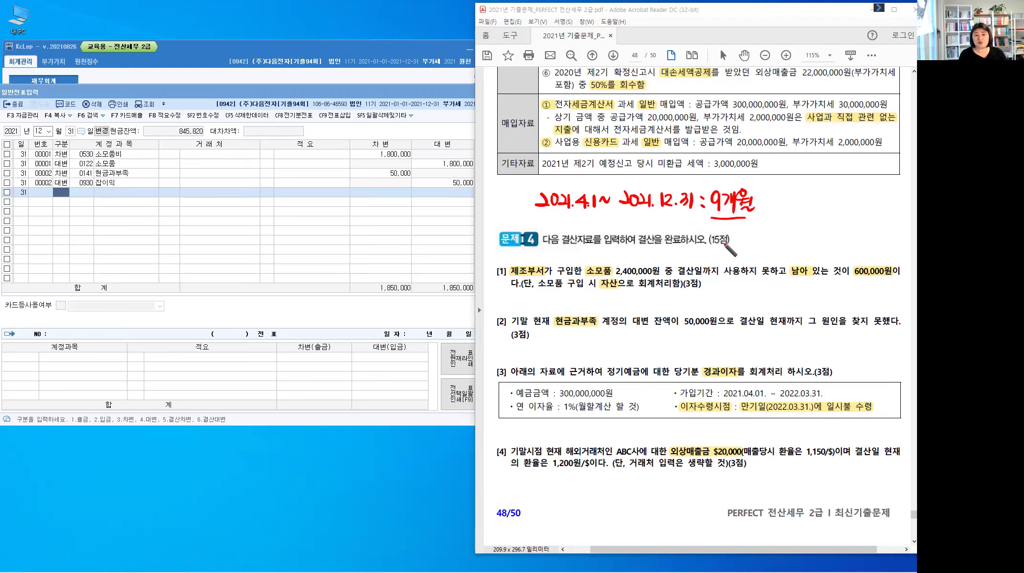
- Handwrite 경과이자 in quotation marks beside 9개월
{"action": "mouse_move", "coordinate": [780, 199]}
{"action": "left_mouse_down"}
{"action": "mouse_move", "coordinate": [788, 211]}
{"action": "mouse_move", "coordinate": [790, 200]}
{"action": "left_mouse_up"}
{"action": "left_click_drag", "start_coordinate": [790, 193], "coordinate": [790, 205]}
{"action": "left_click_drag", "start_coordinate": [787, 207], "coordinate": [788, 207]}
{"action": "left_click_drag", "start_coordinate": [793, 197], "coordinate": [797, 208]}
{"action": "left_click_drag", "start_coordinate": [793, 210], "coordinate": [802, 208]}
{"action": "left_click_drag", "start_coordinate": [805, 193], "coordinate": [806, 214]}
{"action": "left_click_drag", "start_coordinate": [805, 203], "coordinate": [814, 198]}
{"action": "left_click_drag", "start_coordinate": [823, 191], "coordinate": [823, 213]}
{"action": "left_click_drag", "start_coordinate": [826, 196], "coordinate": [832, 196]}
{"action": "left_click_drag", "start_coordinate": [830, 197], "coordinate": [826, 210]}
{"action": "left_click_drag", "start_coordinate": [835, 188], "coordinate": [835, 217]}
{"action": "left_click_drag", "start_coordinate": [835, 203], "coordinate": [839, 202]}
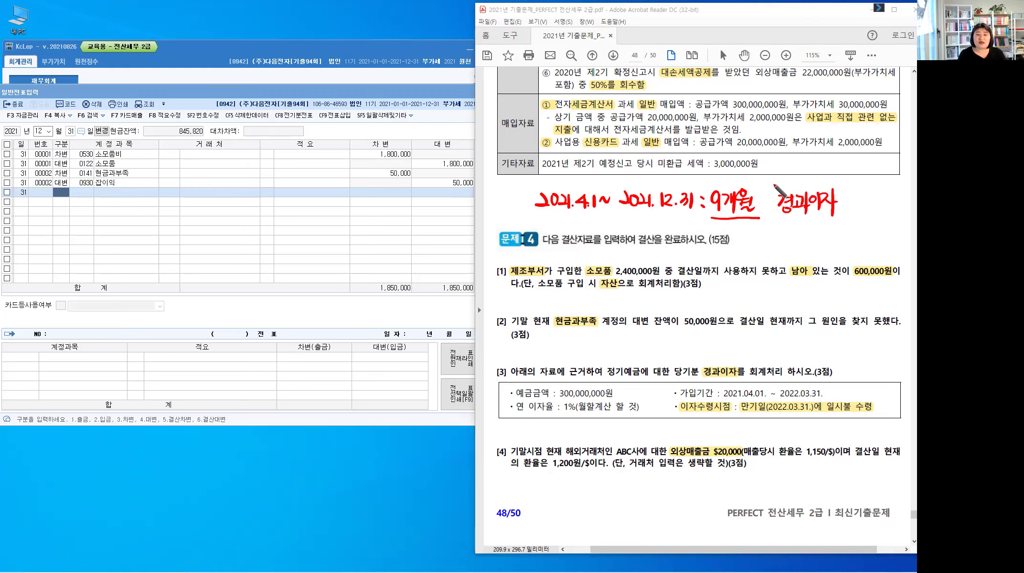
{"action": "left_click_drag", "start_coordinate": [777, 189], "coordinate": [774, 195]}
{"action": "left_click_drag", "start_coordinate": [781, 187], "coordinate": [779, 195]}
{"action": "left_click_drag", "start_coordinate": [839, 187], "coordinate": [836, 197]}
{"action": "left_click_drag", "start_coordinate": [845, 186], "coordinate": [842, 196]}
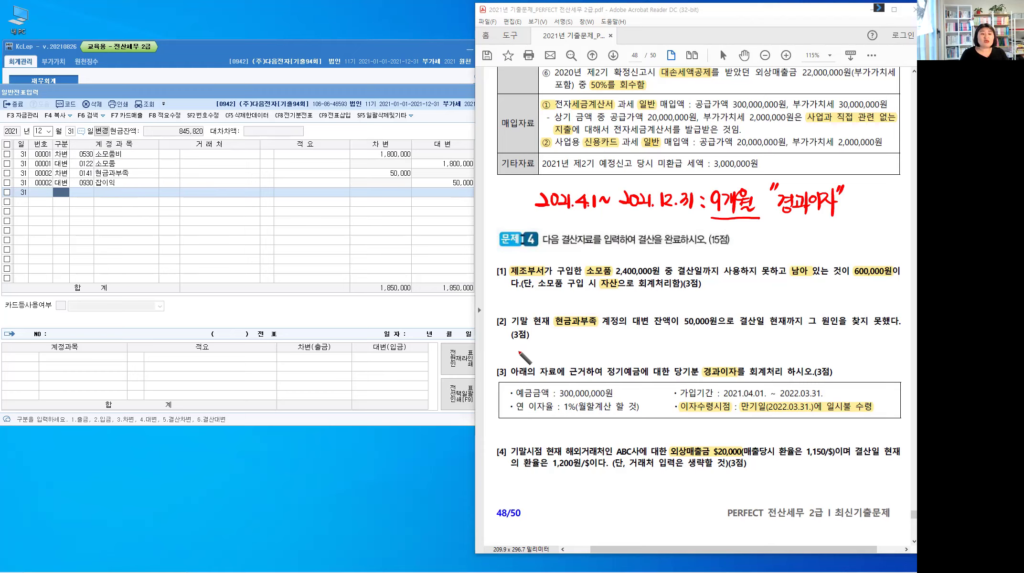
- Handwrite the formula 이자수익 = 3억원 × 1% × 9/12 = above question [3]
{"action": "mouse_move", "coordinate": [519, 352]}
{"action": "left_mouse_down"}
{"action": "mouse_move", "coordinate": [557, 362]}
{"action": "mouse_move", "coordinate": [579, 349]}
{"action": "left_mouse_up"}
{"action": "left_click_drag", "start_coordinate": [573, 354], "coordinate": [565, 358]}
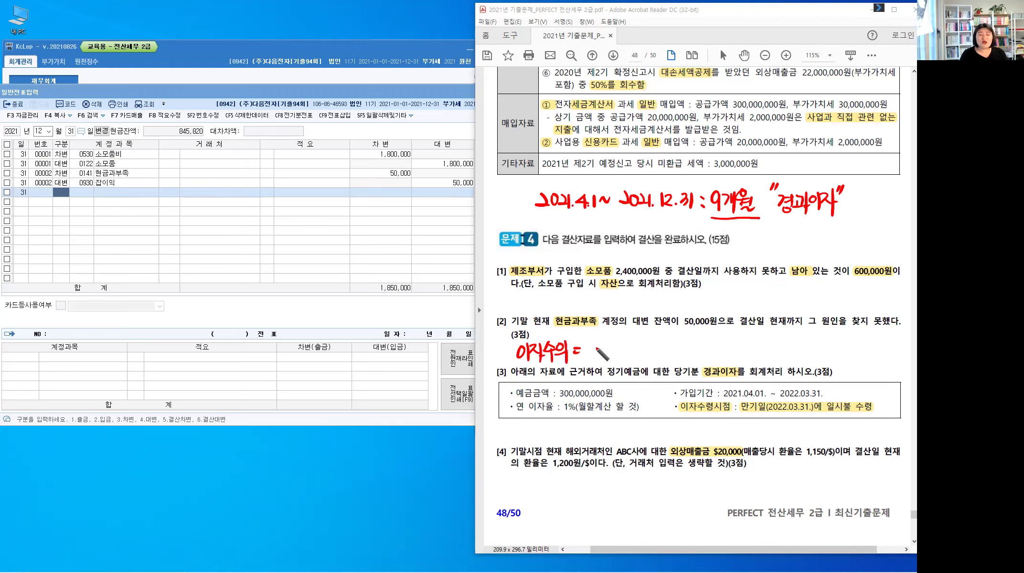
{"action": "mouse_move", "coordinate": [602, 347]}
{"action": "left_mouse_down"}
{"action": "mouse_move", "coordinate": [603, 359]}
{"action": "mouse_move", "coordinate": [622, 351]}
{"action": "left_mouse_up"}
{"action": "left_click_drag", "start_coordinate": [624, 343], "coordinate": [623, 358]}
{"action": "left_click_drag", "start_coordinate": [630, 349], "coordinate": [636, 356]}
{"action": "mouse_move", "coordinate": [637, 349]}
{"action": "left_mouse_down"}
{"action": "mouse_move", "coordinate": [630, 358]}
{"action": "mouse_move", "coordinate": [648, 361]}
{"action": "mouse_move", "coordinate": [660, 345]}
{"action": "left_mouse_up"}
{"action": "mouse_move", "coordinate": [666, 342]}
{"action": "left_mouse_down"}
{"action": "mouse_move", "coordinate": [656, 359]}
{"action": "mouse_move", "coordinate": [666, 353]}
{"action": "left_mouse_up"}
{"action": "left_click_drag", "start_coordinate": [674, 345], "coordinate": [685, 358]}
{"action": "mouse_move", "coordinate": [686, 344]}
{"action": "left_mouse_down"}
{"action": "mouse_move", "coordinate": [674, 357]}
{"action": "mouse_move", "coordinate": [699, 361]}
{"action": "left_mouse_up"}
{"action": "mouse_move", "coordinate": [705, 353]}
{"action": "left_mouse_down"}
{"action": "mouse_move", "coordinate": [719, 359]}
{"action": "mouse_move", "coordinate": [706, 333]}
{"action": "mouse_move", "coordinate": [733, 354]}
{"action": "left_mouse_up"}
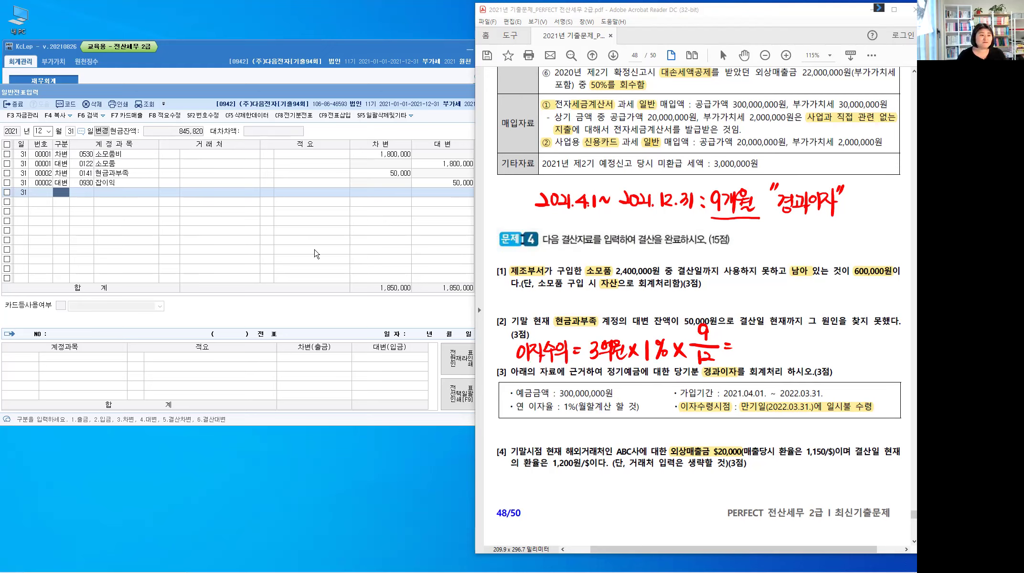
- Switch to the calculator, clear it and compute 300,000,000 × 1% × 9 ÷ 12
{"action": "key", "text": "alt+Tab"}
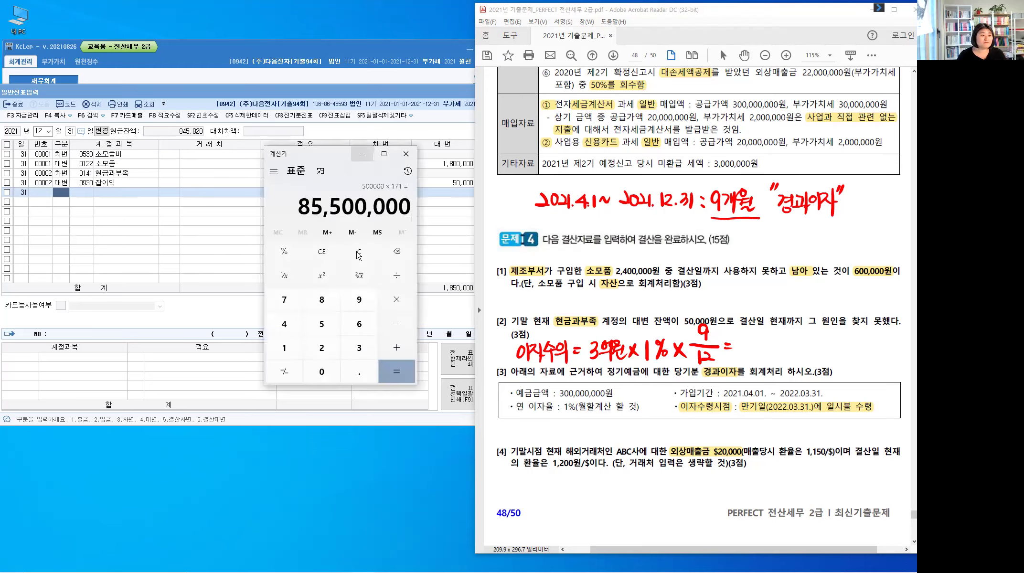
{"action": "left_click", "coordinate": [323, 254]}
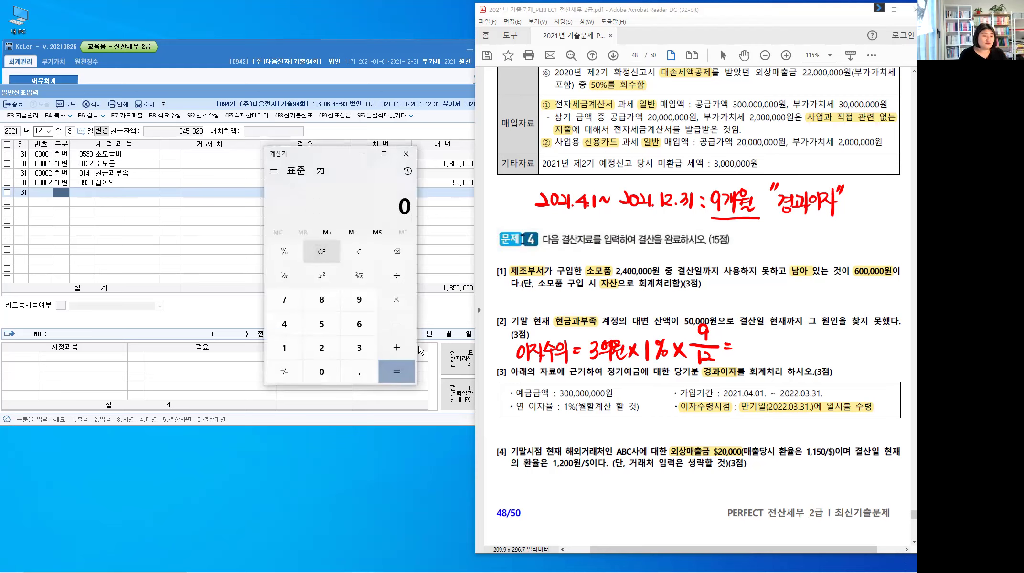
{"action": "type", "text": "3"}
{"action": "type", "text": "00"}
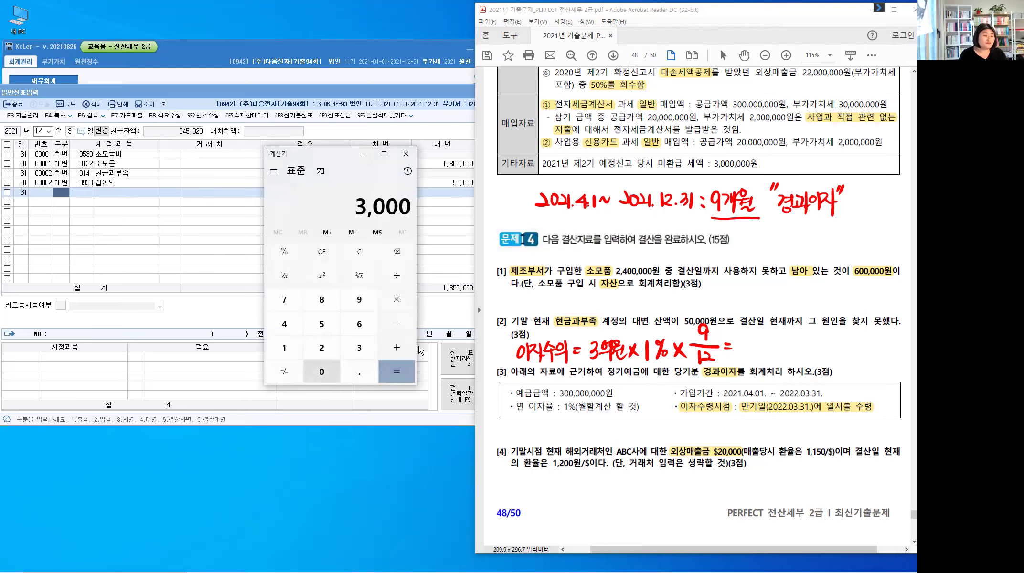
{"action": "type", "text": ",000,000"}
{"action": "key", "text": "minus"}
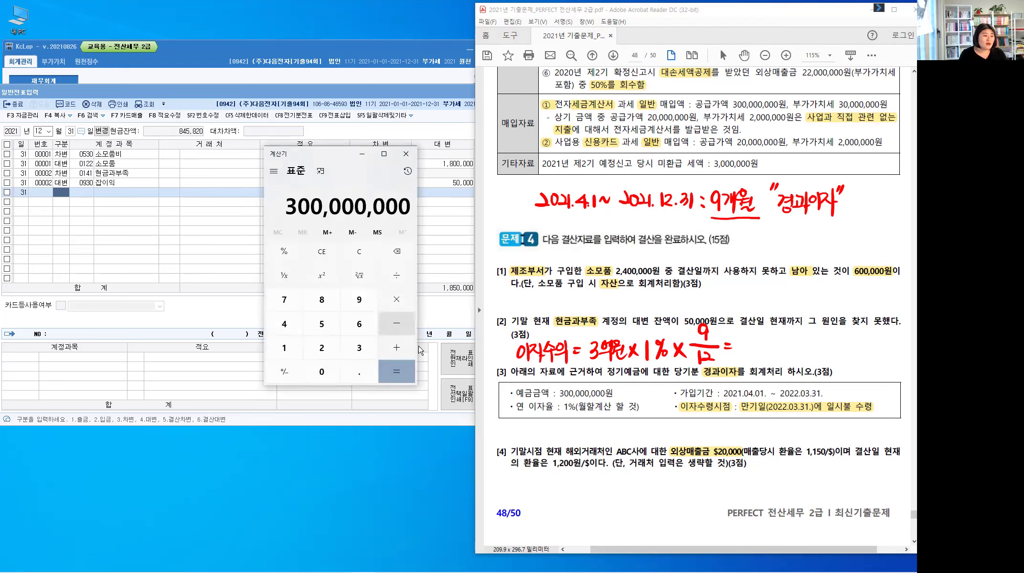
{"action": "key", "text": "asterisk"}
{"action": "type", "text": "1"}
{"action": "key", "text": "percent"}
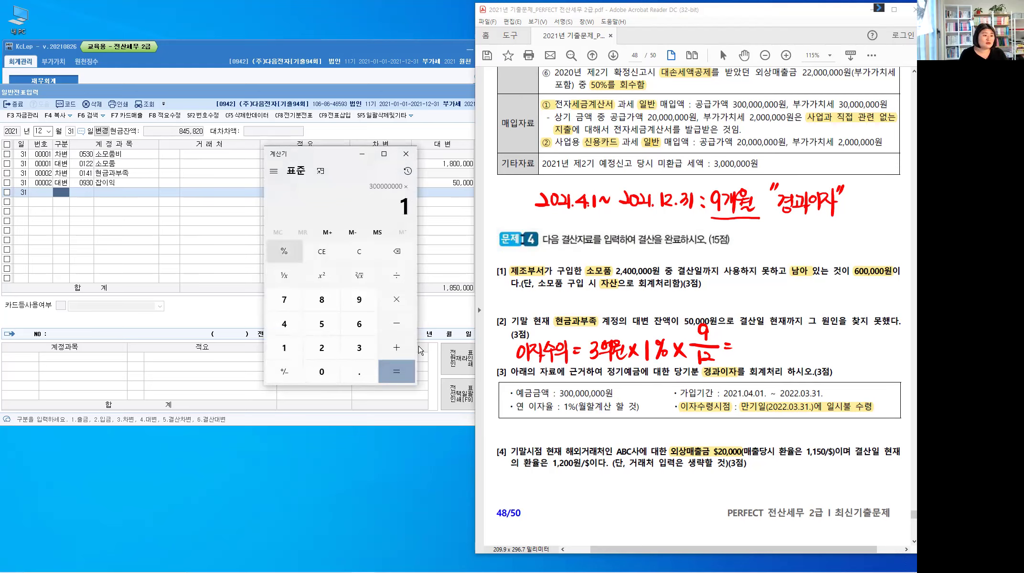
{"action": "key", "text": "asterisk"}
{"action": "type", "text": "9"}
{"action": "key", "text": "slash"}
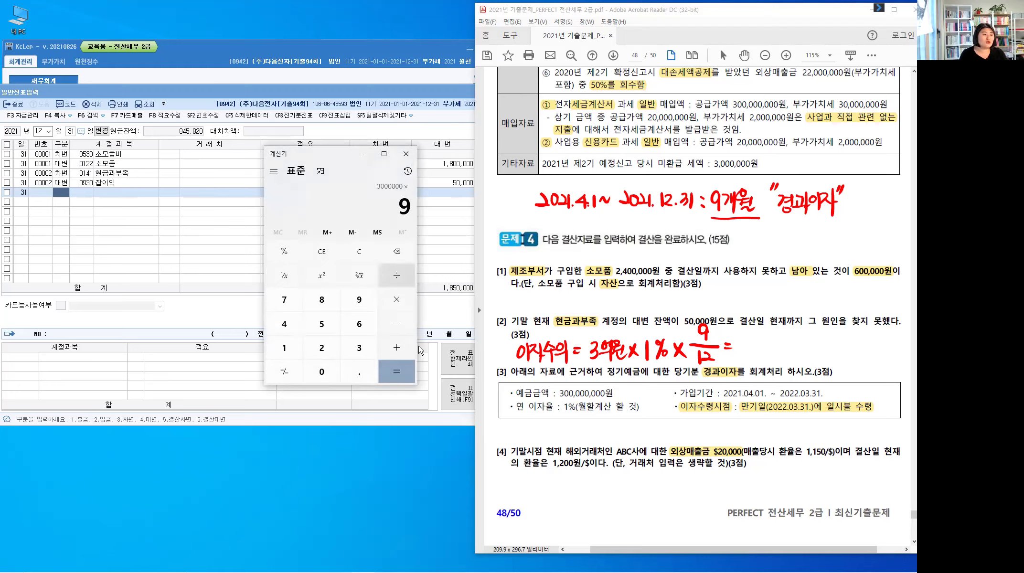
{"action": "type", "text": "12 ="}
{"action": "key", "text": "Return"}
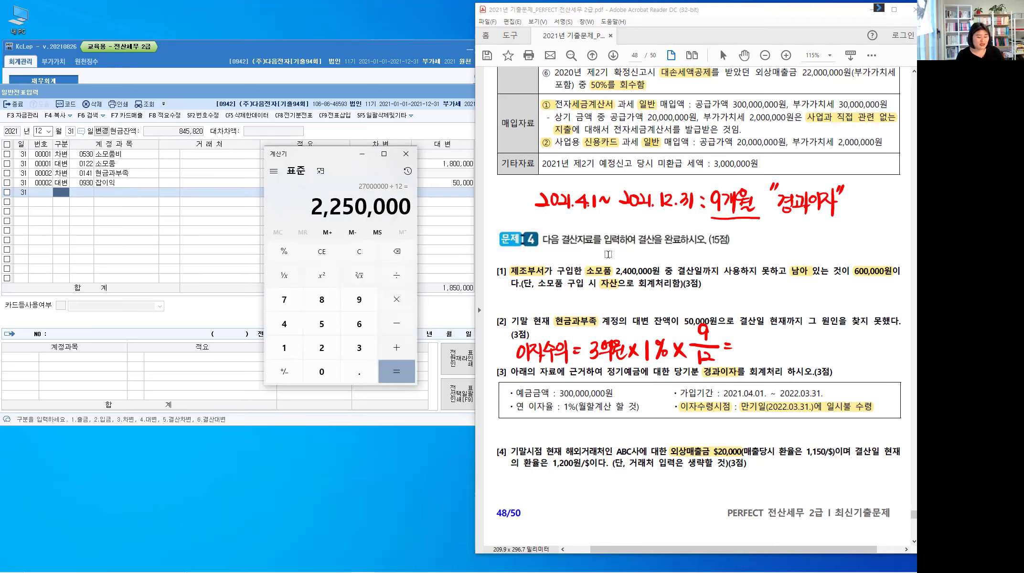
- Handwrite the result 2,250,000 after the equals sign of the 이자수익 formula above question [3]
{"action": "key", "text": "alt+1"}
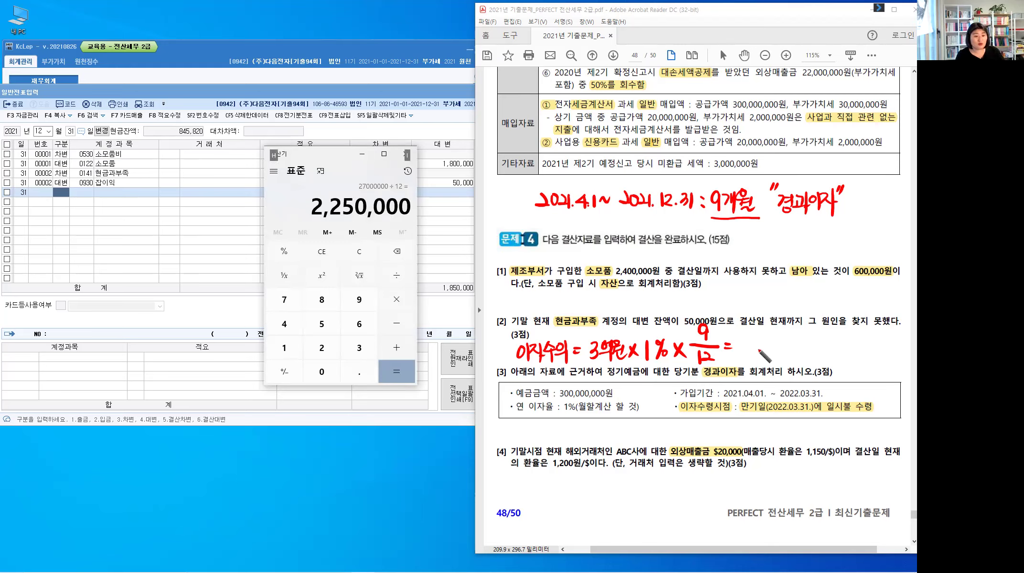
{"action": "left_click_drag", "start_coordinate": [743, 342], "coordinate": [754, 352]}
{"action": "left_click_drag", "start_coordinate": [760, 351], "coordinate": [758, 355]}
{"action": "left_click_drag", "start_coordinate": [764, 342], "coordinate": [774, 352]}
{"action": "left_click_drag", "start_coordinate": [778, 338], "coordinate": [775, 355]}
{"action": "left_click_drag", "start_coordinate": [779, 340], "coordinate": [786, 339]}
{"action": "left_click", "coordinate": [794, 353]}
{"action": "left_click_drag", "start_coordinate": [788, 342], "coordinate": [822, 342]}
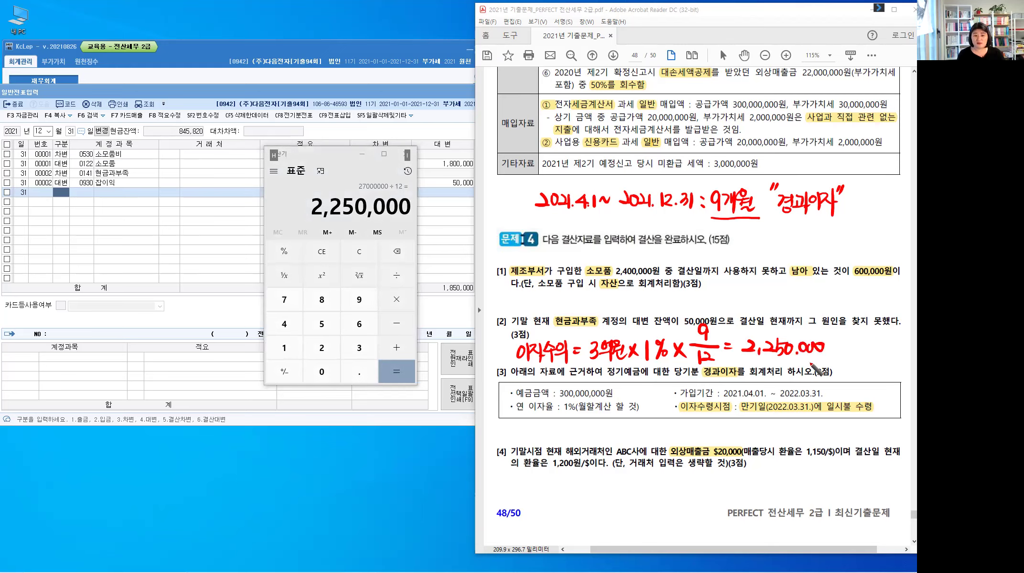
- Handwrite the journal entry (차) 미수수익 and (대) 이자수익 below the data box of question [3]
{"action": "mouse_move", "coordinate": [521, 420]}
{"action": "left_mouse_down"}
{"action": "mouse_move", "coordinate": [519, 435]}
{"action": "mouse_move", "coordinate": [563, 435]}
{"action": "left_mouse_up"}
{"action": "mouse_move", "coordinate": [565, 420]}
{"action": "left_mouse_down"}
{"action": "mouse_move", "coordinate": [566, 436]}
{"action": "mouse_move", "coordinate": [581, 431]}
{"action": "mouse_move", "coordinate": [572, 438]}
{"action": "left_mouse_up"}
{"action": "left_click_drag", "start_coordinate": [584, 420], "coordinate": [589, 428]}
{"action": "left_click_drag", "start_coordinate": [578, 430], "coordinate": [591, 429]}
{"action": "left_click_drag", "start_coordinate": [585, 430], "coordinate": [584, 438]}
{"action": "left_click_drag", "start_coordinate": [595, 422], "coordinate": [595, 423]}
{"action": "left_click_drag", "start_coordinate": [603, 419], "coordinate": [605, 437]}
{"action": "mouse_move", "coordinate": [701, 422]}
{"action": "left_mouse_down"}
{"action": "mouse_move", "coordinate": [700, 440]}
{"action": "mouse_move", "coordinate": [713, 436]}
{"action": "left_mouse_up"}
{"action": "left_click_drag", "start_coordinate": [717, 423], "coordinate": [724, 440]}
{"action": "left_click_drag", "start_coordinate": [735, 426], "coordinate": [735, 427]}
{"action": "mouse_move", "coordinate": [744, 424]}
{"action": "left_mouse_down"}
{"action": "mouse_move", "coordinate": [745, 437]}
{"action": "mouse_move", "coordinate": [784, 432]}
{"action": "left_mouse_up"}
{"action": "left_click_drag", "start_coordinate": [777, 433], "coordinate": [773, 425]}
{"action": "left_click_drag", "start_coordinate": [769, 434], "coordinate": [779, 434]}
{"action": "left_click_drag", "start_coordinate": [782, 424], "coordinate": [782, 439]}
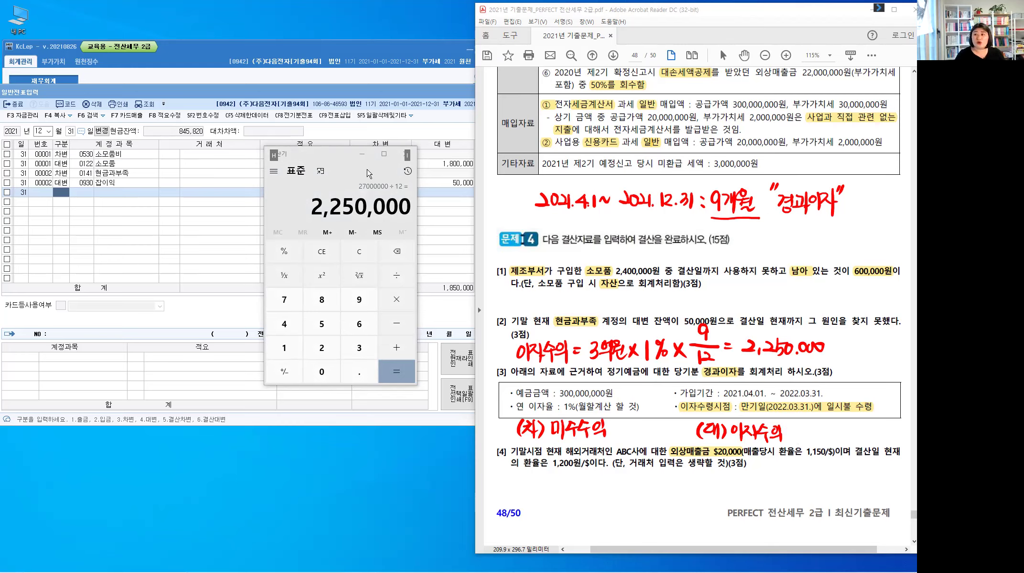
- Minimize the calculator and enter a December 31 debit (차변) line for 0116 미수수익 of 2,250,000
{"action": "left_click", "coordinate": [361, 155]}
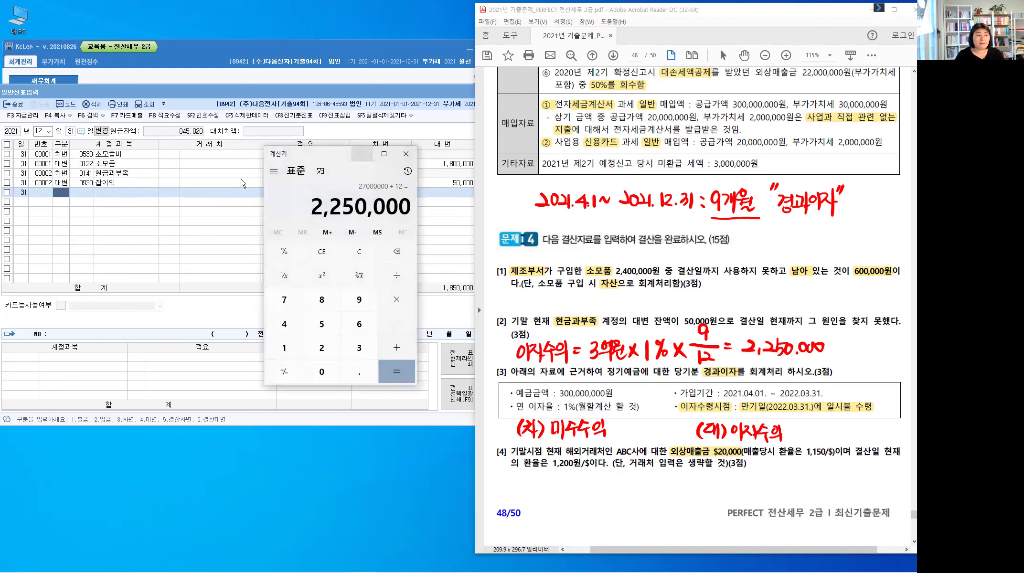
{"action": "left_click", "coordinate": [56, 189]}
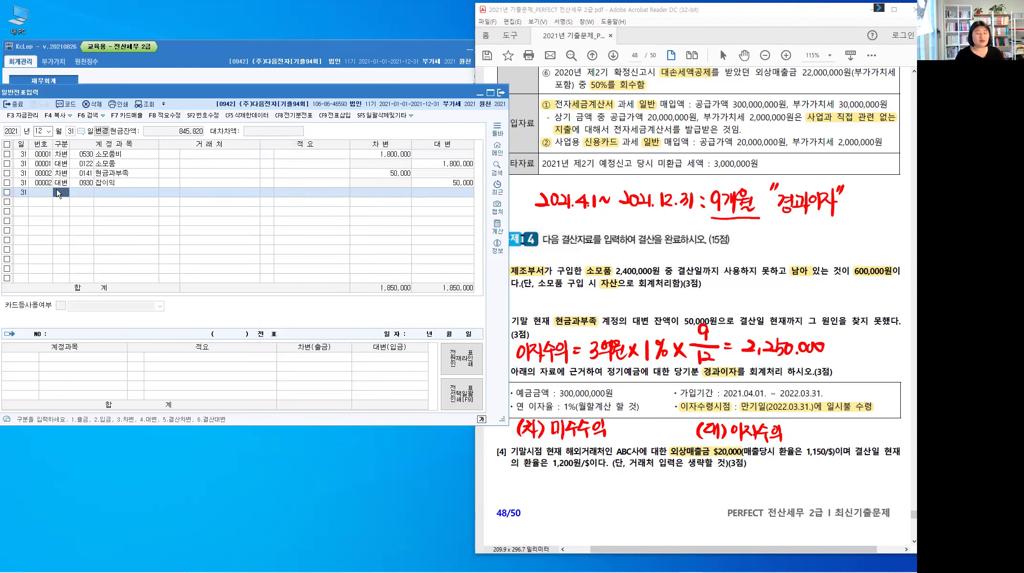
{"action": "type", "text": "3"}
{"action": "key", "text": "Return"}
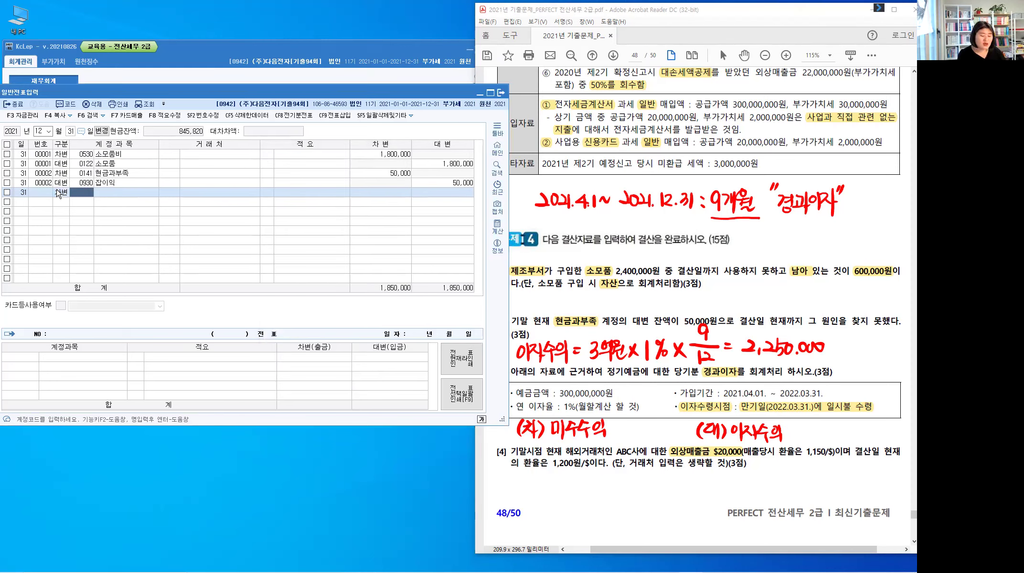
{"action": "type", "text": "미수수"}
{"action": "key", "text": "Return"}
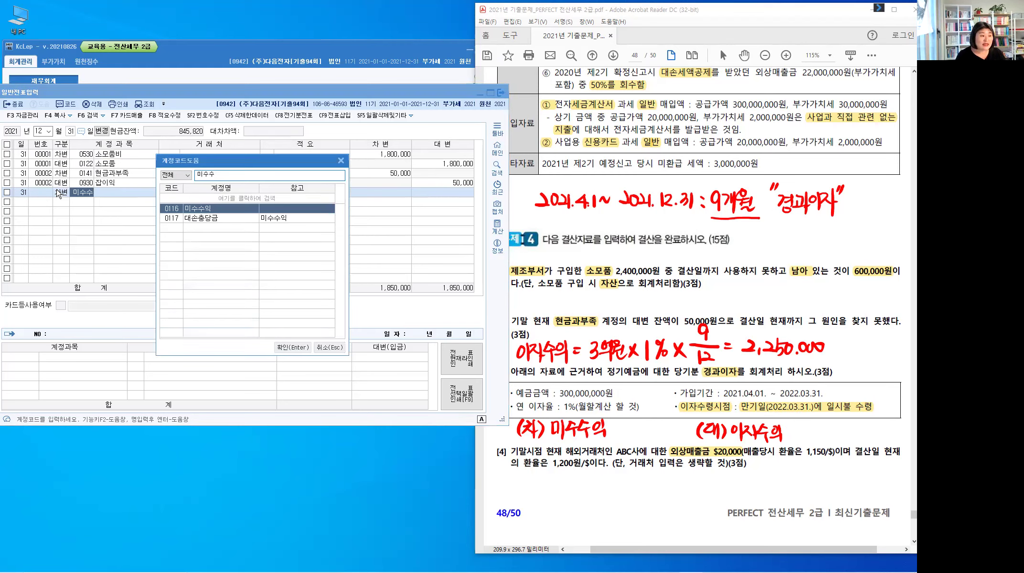
{"action": "key", "text": "Return"}
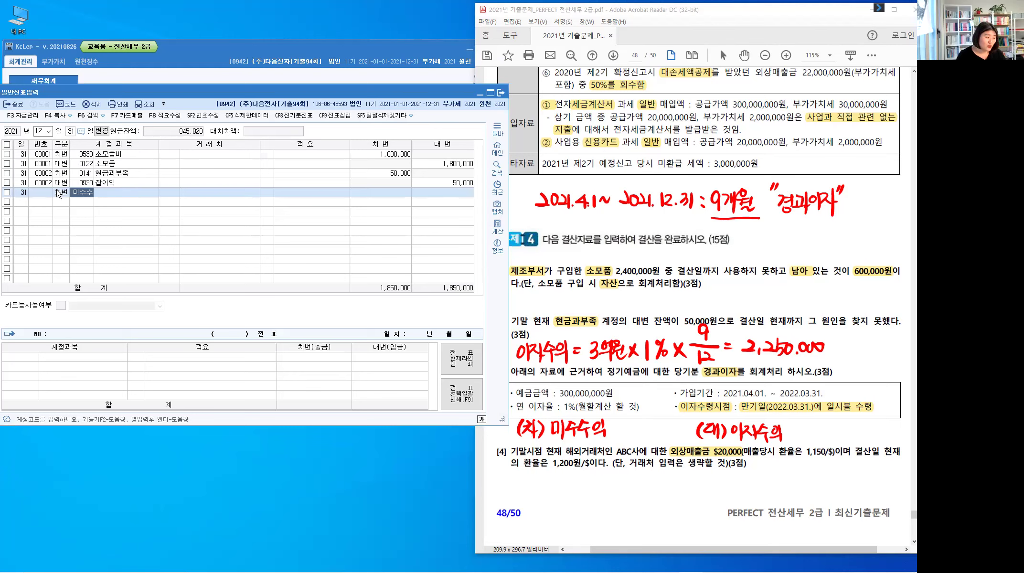
{"action": "key", "text": "Return"}
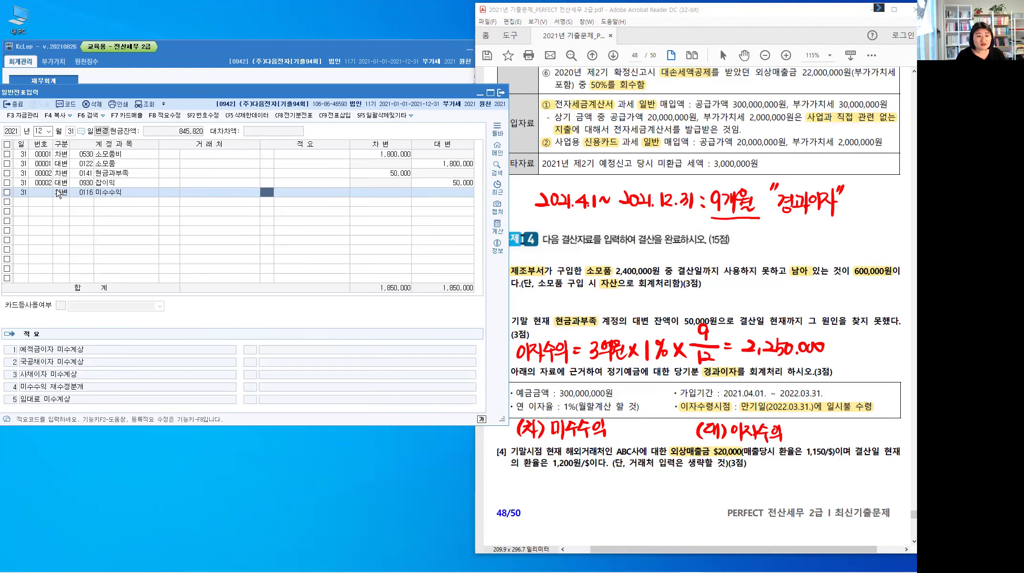
{"action": "key", "text": "Return"}
{"action": "key", "text": "Return"}
{"action": "type", "text": "2,250,000"}
{"action": "key", "text": "Return"}
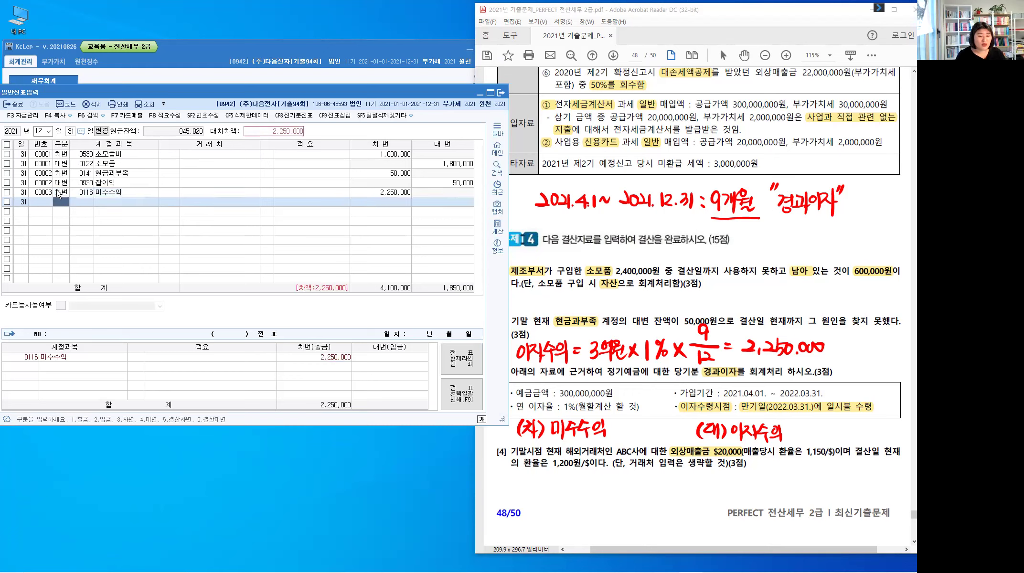
- Enter the matching credit (대변) line for 0901 이자수익 of 2,250,000
{"action": "type", "text": "4"}
{"action": "key", "text": "Return"}
{"action": "type", "text": "이ㅈㅏ수"}
{"action": "key", "text": "Return"}
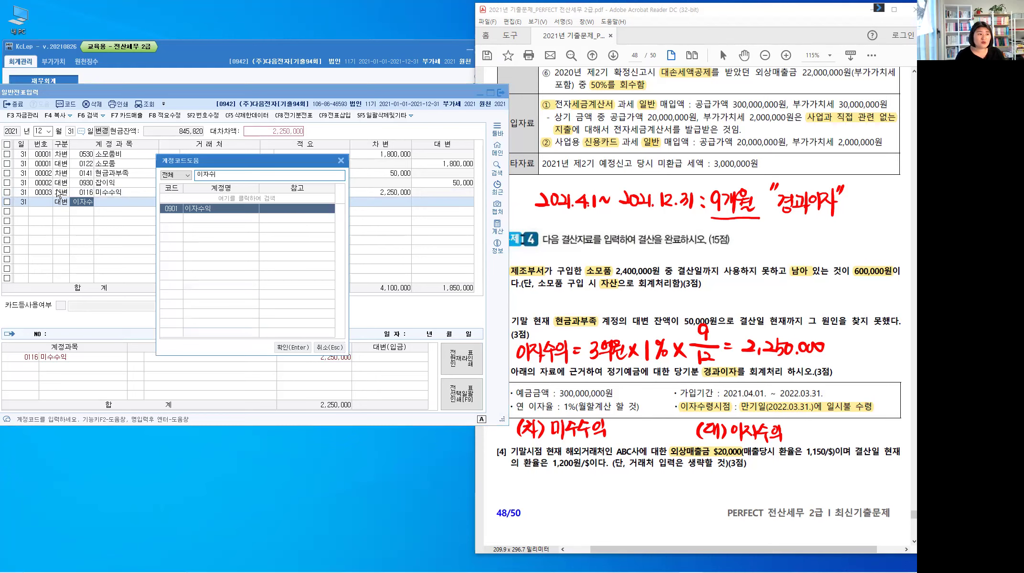
{"action": "key", "text": "Return"}
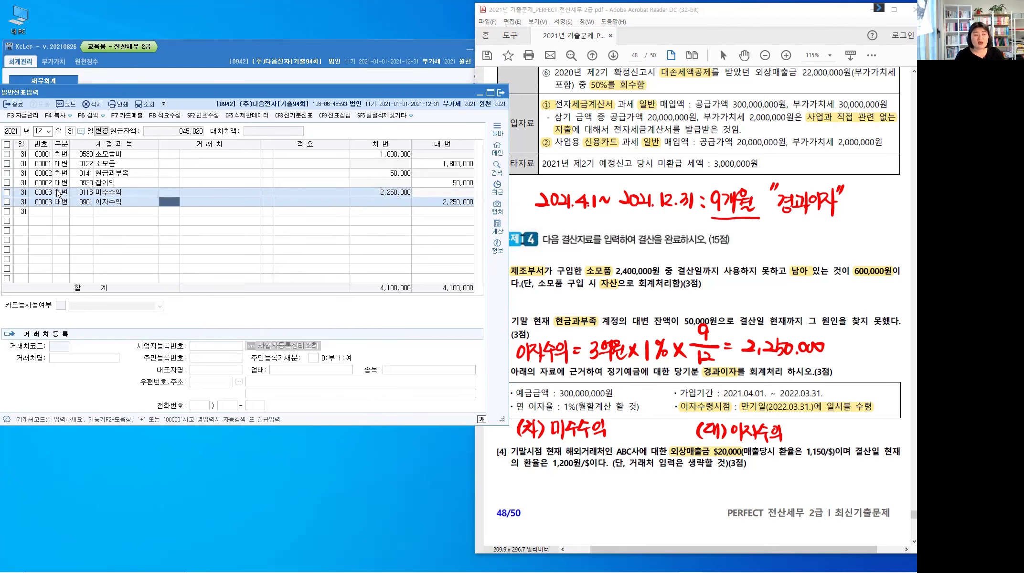
{"action": "key", "text": "Return"}
{"action": "key", "text": "Return"}
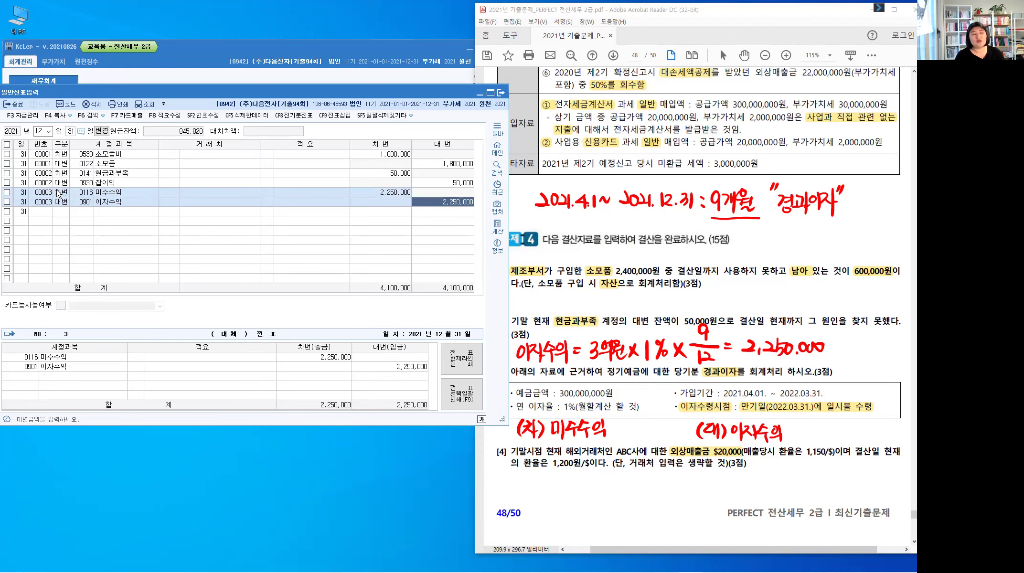
{"action": "key", "text": "Return"}
{"action": "key", "text": "Up"}
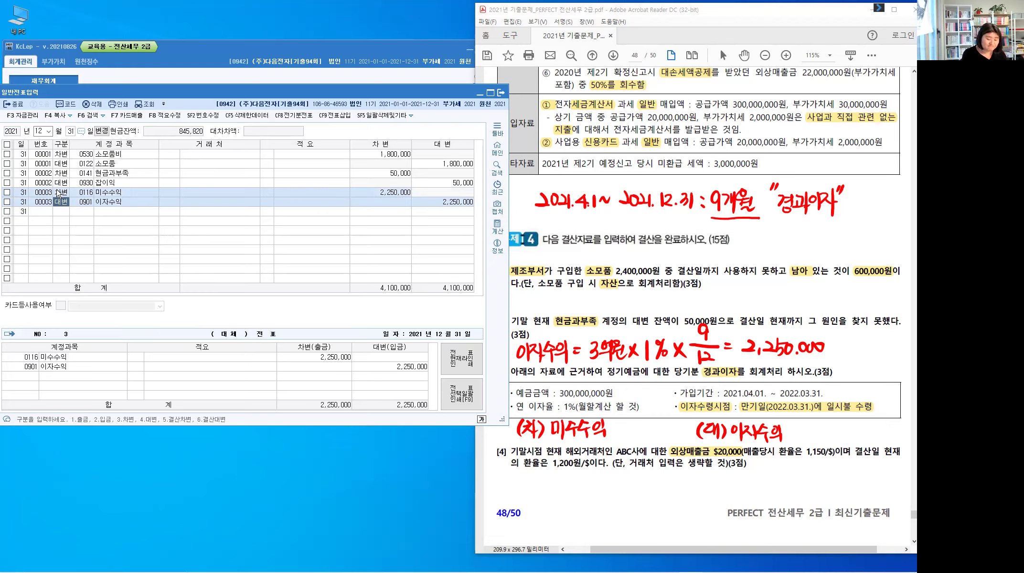
- Clear the handwritten notes and highlight ABC and 생략 in question [4]
{"action": "key", "text": "Escape"}
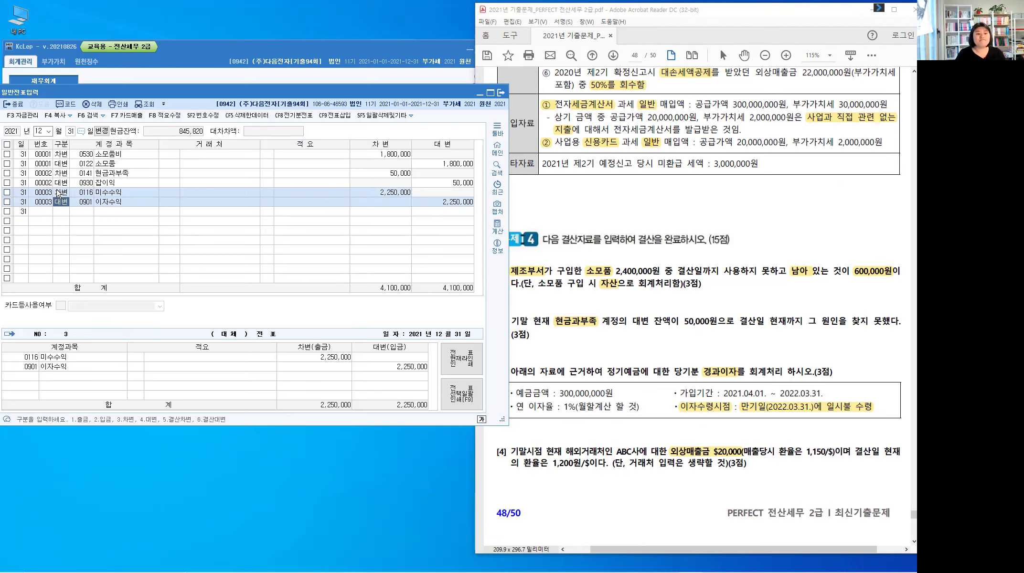
{"action": "left_click", "coordinate": [625, 352]}
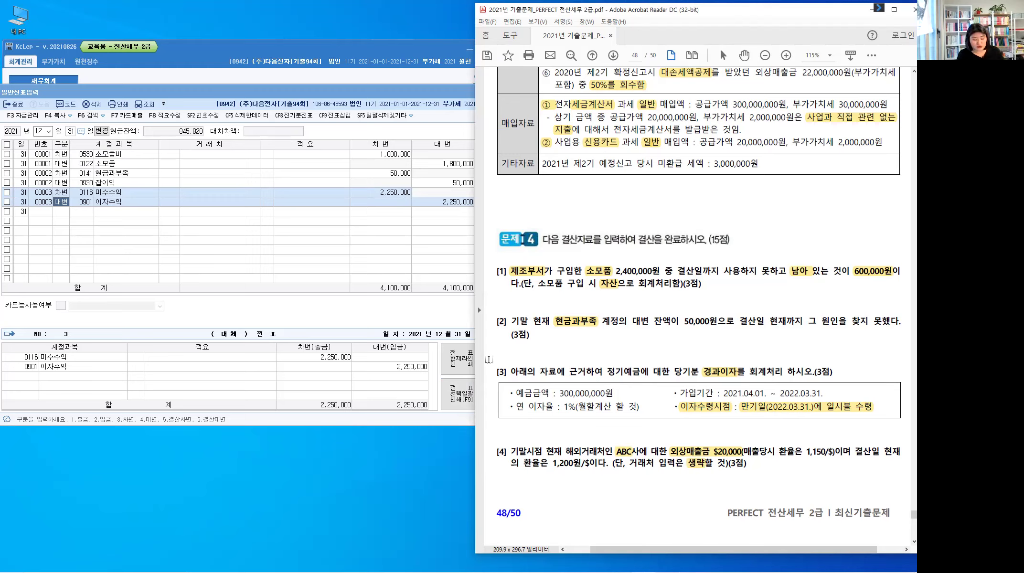
- Handwrite the start of the formula, 외화환산손익 = $20,000 × (, above question [4]
{"action": "key", "text": "alt"}
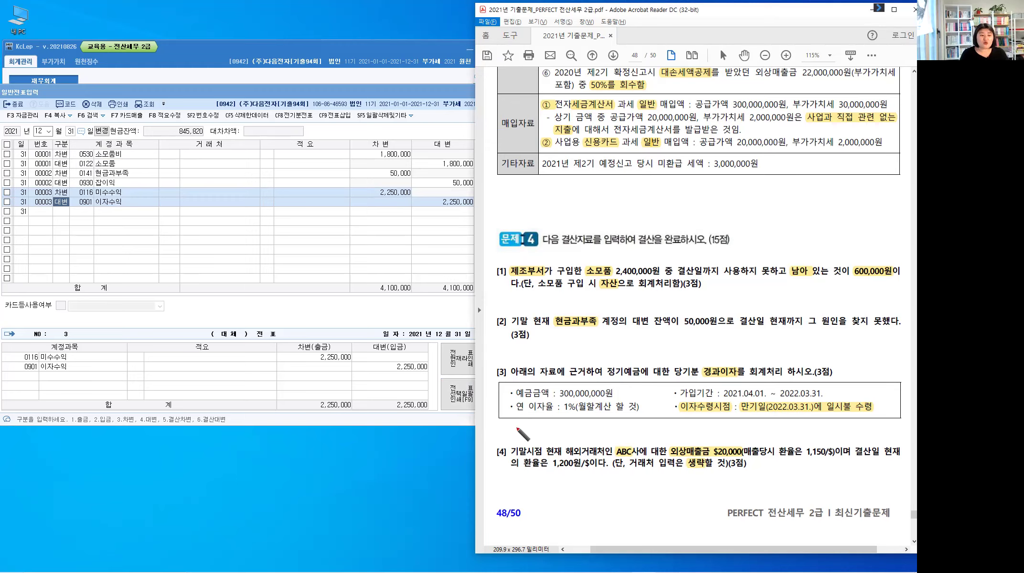
{"action": "left_click_drag", "start_coordinate": [519, 424], "coordinate": [519, 425]}
{"action": "left_click_drag", "start_coordinate": [518, 429], "coordinate": [524, 433]}
{"action": "mouse_move", "coordinate": [525, 424]}
{"action": "left_mouse_down"}
{"action": "mouse_move", "coordinate": [525, 440]}
{"action": "mouse_move", "coordinate": [533, 425]}
{"action": "left_mouse_up"}
{"action": "left_click_drag", "start_coordinate": [528, 428], "coordinate": [532, 429]}
{"action": "mouse_move", "coordinate": [538, 422]}
{"action": "left_mouse_down"}
{"action": "mouse_move", "coordinate": [539, 440]}
{"action": "mouse_move", "coordinate": [554, 428]}
{"action": "left_mouse_up"}
{"action": "left_click_drag", "start_coordinate": [549, 432], "coordinate": [582, 434]}
{"action": "left_click", "coordinate": [564, 423]}
{"action": "left_click_drag", "start_coordinate": [587, 424], "coordinate": [587, 425]}
{"action": "left_click_drag", "start_coordinate": [584, 432], "coordinate": [592, 432]}
{"action": "mouse_move", "coordinate": [595, 422]}
{"action": "left_mouse_down"}
{"action": "mouse_move", "coordinate": [594, 437]}
{"action": "mouse_move", "coordinate": [606, 429]}
{"action": "left_mouse_up"}
{"action": "mouse_move", "coordinate": [598, 434]}
{"action": "left_mouse_down"}
{"action": "mouse_move", "coordinate": [621, 440]}
{"action": "mouse_move", "coordinate": [662, 429]}
{"action": "left_mouse_up"}
{"action": "mouse_move", "coordinate": [668, 428]}
{"action": "left_mouse_down"}
{"action": "mouse_move", "coordinate": [691, 435]}
{"action": "mouse_move", "coordinate": [682, 436]}
{"action": "left_mouse_up"}
{"action": "left_click_drag", "start_coordinate": [701, 422], "coordinate": [698, 437]}
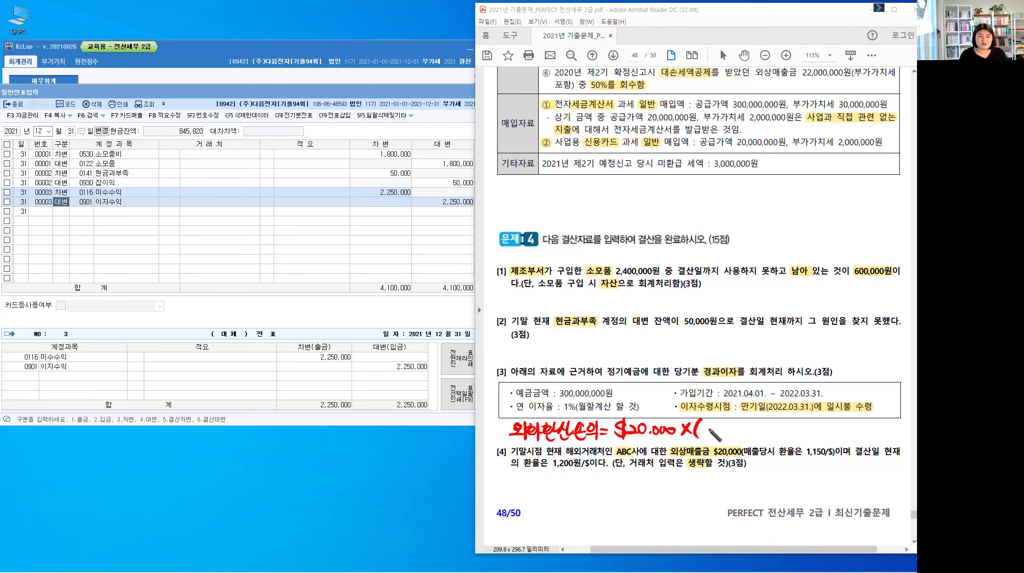
- Complete the handwritten formula with 1,200원 − 1,150원) = 1,000,000원, noting 50원 above the rate difference
{"action": "mouse_move", "coordinate": [708, 422]}
{"action": "left_mouse_down"}
{"action": "mouse_move", "coordinate": [706, 437]}
{"action": "mouse_move", "coordinate": [748, 428]}
{"action": "left_mouse_up"}
{"action": "mouse_move", "coordinate": [750, 418]}
{"action": "left_mouse_down"}
{"action": "mouse_move", "coordinate": [752, 435]}
{"action": "mouse_move", "coordinate": [774, 436]}
{"action": "left_mouse_up"}
{"action": "left_click", "coordinate": [774, 422]}
{"action": "left_click", "coordinate": [782, 435]}
{"action": "left_click_drag", "start_coordinate": [789, 420], "coordinate": [788, 435]}
{"action": "left_click_drag", "start_coordinate": [802, 420], "coordinate": [795, 434]}
{"action": "left_click_drag", "start_coordinate": [808, 421], "coordinate": [825, 437]}
{"action": "mouse_move", "coordinate": [767, 400]}
{"action": "left_mouse_down"}
{"action": "mouse_move", "coordinate": [777, 420]}
{"action": "mouse_move", "coordinate": [784, 400]}
{"action": "left_mouse_up"}
{"action": "mouse_move", "coordinate": [799, 402]}
{"action": "left_mouse_down"}
{"action": "mouse_move", "coordinate": [791, 412]}
{"action": "mouse_move", "coordinate": [799, 403]}
{"action": "mouse_move", "coordinate": [803, 416]}
{"action": "left_mouse_up"}
{"action": "left_click_drag", "start_coordinate": [788, 416], "coordinate": [839, 425]}
{"action": "left_click_drag", "start_coordinate": [833, 429], "coordinate": [868, 424]}
{"action": "left_click", "coordinate": [846, 432]}
{"action": "left_click", "coordinate": [873, 431]}
{"action": "left_click_drag", "start_coordinate": [878, 423], "coordinate": [883, 423]}
{"action": "left_click_drag", "start_coordinate": [891, 423], "coordinate": [907, 436]}
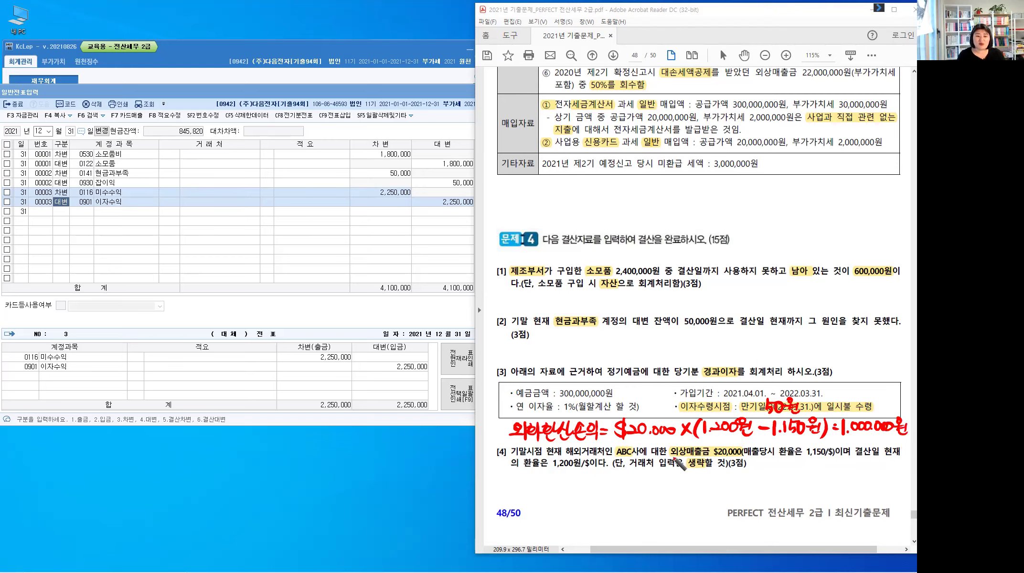
- Underline 외상매출금 in question [4] and handwrite (자산증가) beneath 1,000,000원
{"action": "left_click_drag", "start_coordinate": [669, 458], "coordinate": [697, 455]}
{"action": "mouse_move", "coordinate": [860, 434]}
{"action": "left_mouse_down"}
{"action": "mouse_move", "coordinate": [867, 452]}
{"action": "mouse_move", "coordinate": [900, 446]}
{"action": "left_mouse_up"}
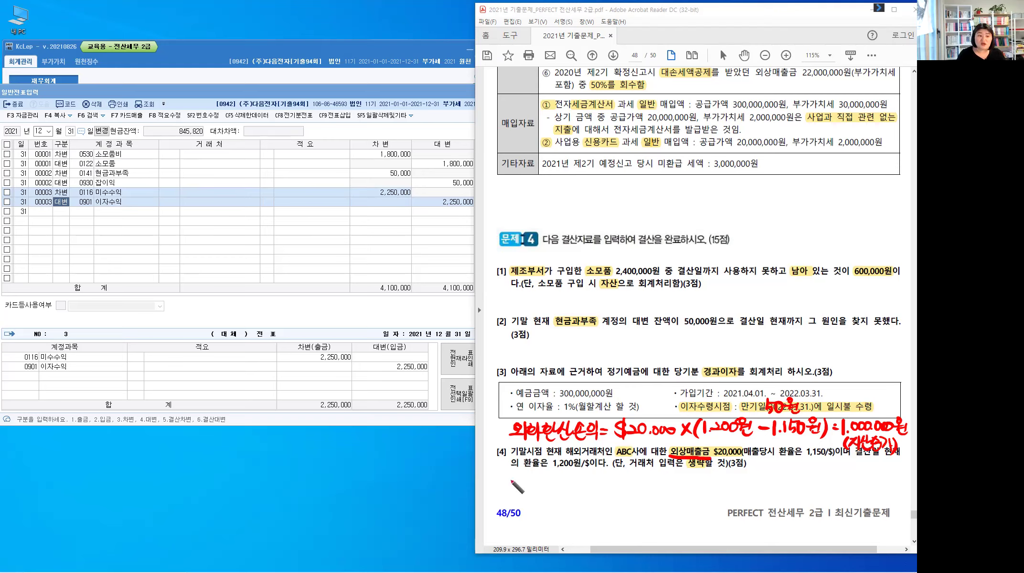
- Handwrite the debit side (차) 외상·금 below question [4]
{"action": "left_click_drag", "start_coordinate": [512, 479], "coordinate": [509, 494]}
{"action": "mouse_move", "coordinate": [517, 479]}
{"action": "left_mouse_down"}
{"action": "mouse_move", "coordinate": [535, 497]}
{"action": "mouse_move", "coordinate": [590, 488]}
{"action": "left_mouse_up"}
{"action": "left_click", "coordinate": [576, 487]}
{"action": "mouse_move", "coordinate": [579, 490]}
{"action": "left_mouse_down"}
{"action": "mouse_move", "coordinate": [596, 490]}
{"action": "mouse_move", "coordinate": [590, 500]}
{"action": "left_mouse_up"}
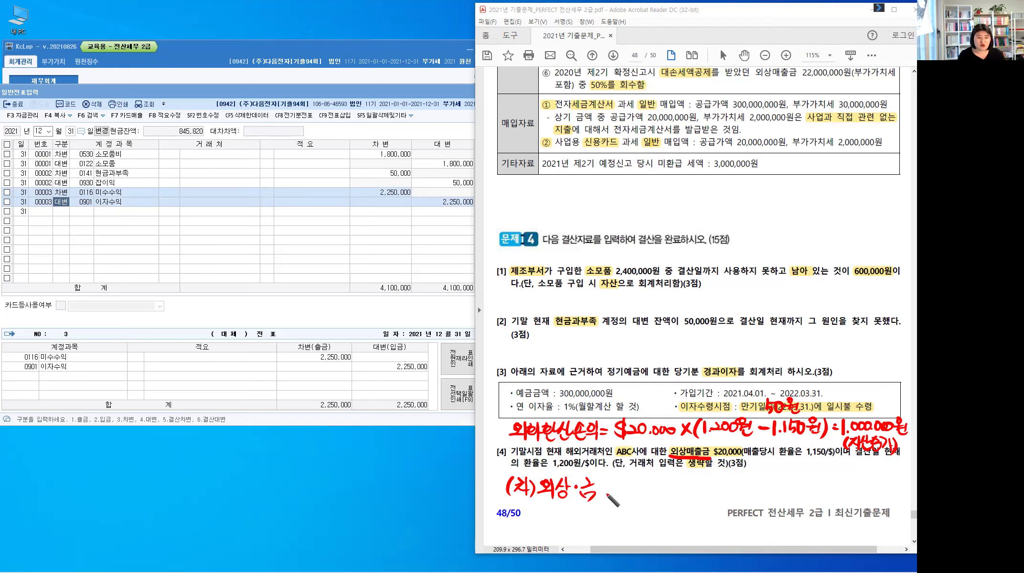
- Handwrite the credit side (대) 외화환산이익 beside the debit note below question [4]
{"action": "left_click", "coordinate": [675, 480]}
{"action": "left_click_drag", "start_coordinate": [672, 480], "coordinate": [668, 495]}
{"action": "left_click_drag", "start_coordinate": [678, 481], "coordinate": [692, 494]}
{"action": "left_click_drag", "start_coordinate": [698, 479], "coordinate": [700, 495]}
{"action": "left_click_drag", "start_coordinate": [714, 482], "coordinate": [731, 496]}
{"action": "left_click_drag", "start_coordinate": [737, 479], "coordinate": [739, 481]}
{"action": "left_click_drag", "start_coordinate": [735, 484], "coordinate": [744, 484]}
{"action": "left_click_drag", "start_coordinate": [738, 487], "coordinate": [739, 493]}
{"action": "left_click_drag", "start_coordinate": [748, 478], "coordinate": [748, 496]}
{"action": "left_click_drag", "start_coordinate": [748, 487], "coordinate": [783, 491]}
{"action": "left_click_drag", "start_coordinate": [789, 475], "coordinate": [789, 494]}
{"action": "left_click_drag", "start_coordinate": [795, 478], "coordinate": [795, 487]}
{"action": "left_click_drag", "start_coordinate": [800, 475], "coordinate": [800, 490]}
{"action": "left_click_drag", "start_coordinate": [794, 491], "coordinate": [804, 497]}
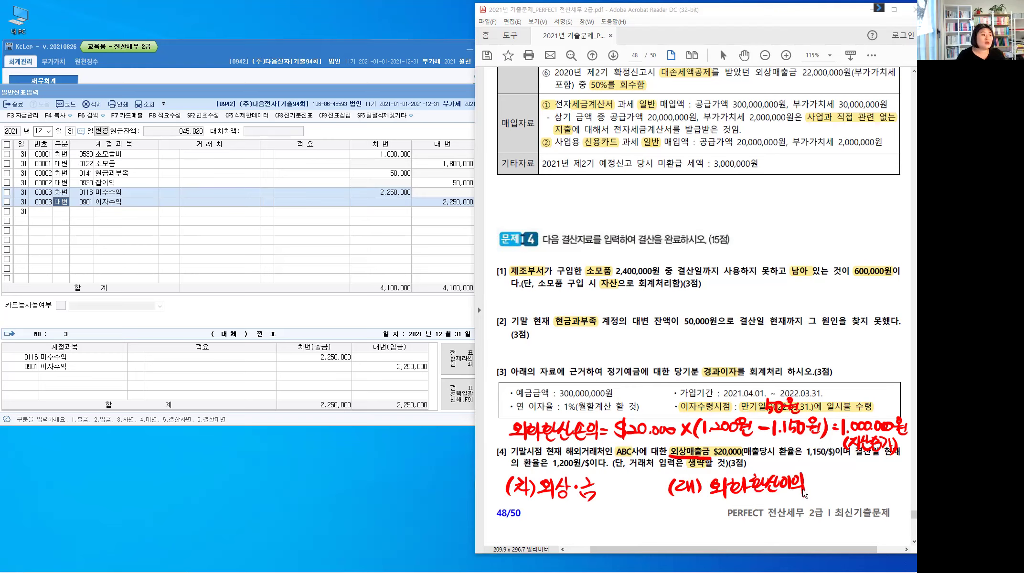
- Enter a December 31 debit (차변) line for 0108 외상매출금 of 1,000,000, leaving the 거래처 blank
{"action": "left_click", "coordinate": [62, 212]}
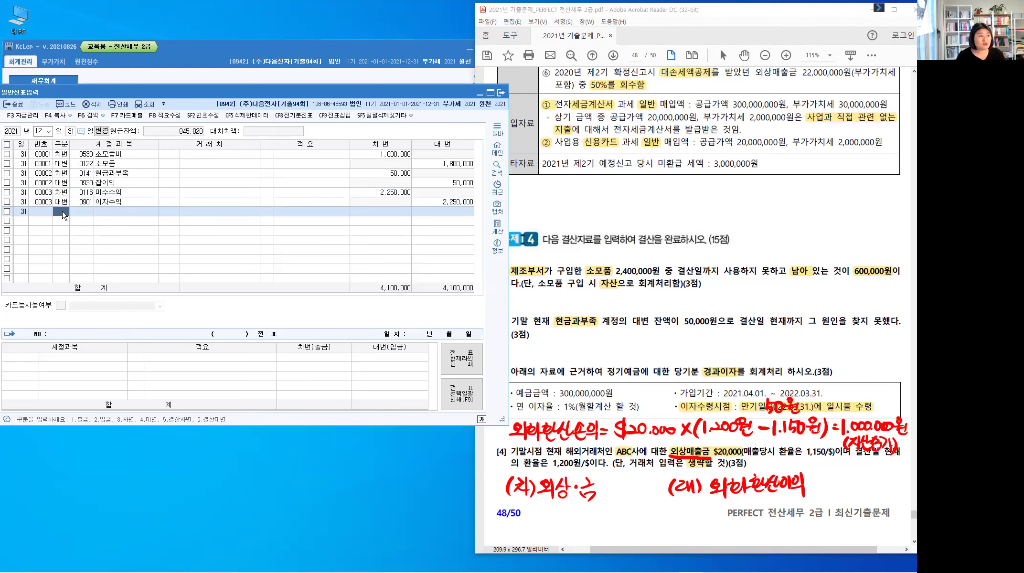
{"action": "type", "text": "3"}
{"action": "type", "text": "1"}
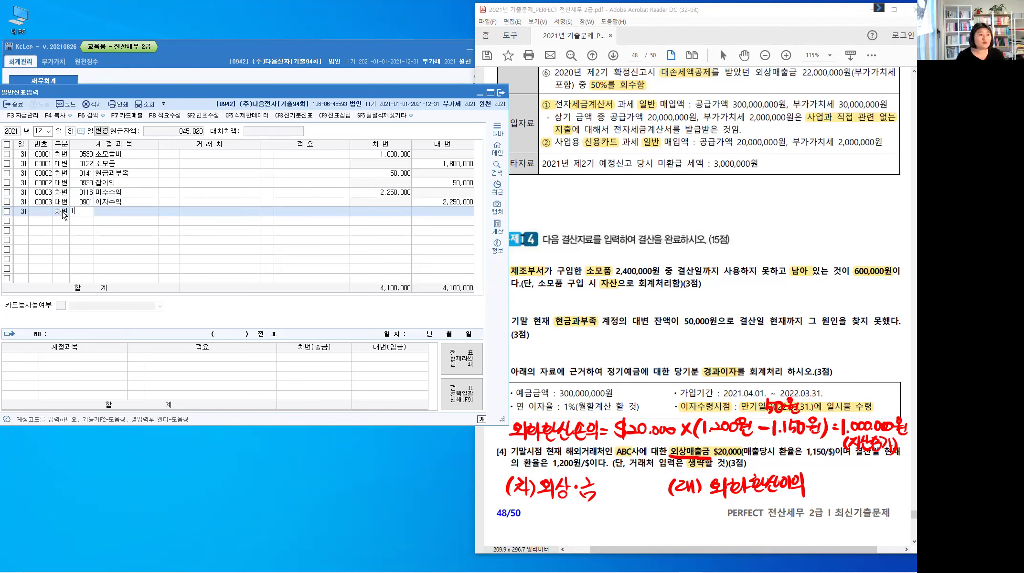
{"action": "type", "text": "08"}
{"action": "key", "text": "Return"}
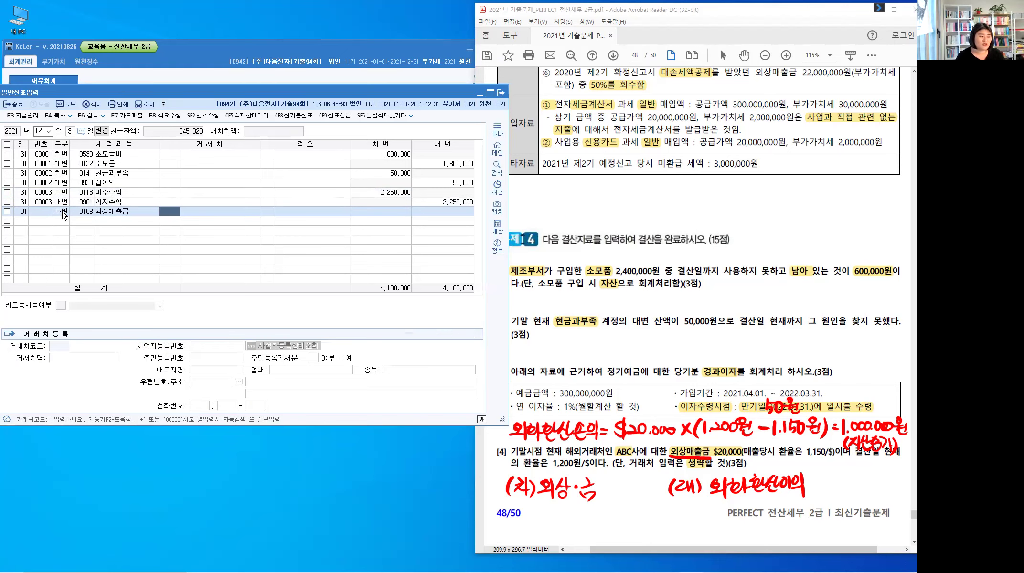
{"action": "key", "text": "Return"}
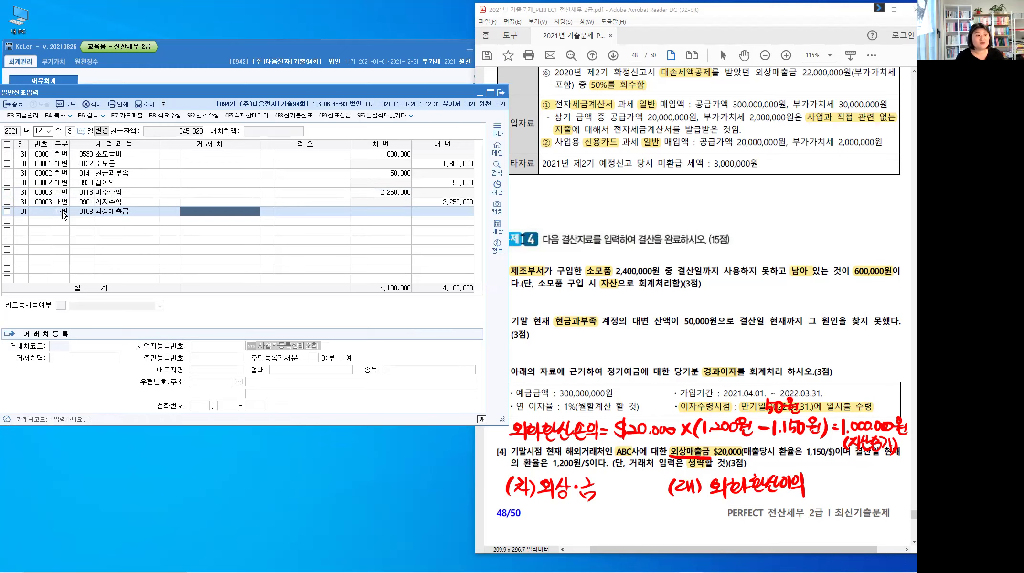
{"action": "key", "text": "Return"}
{"action": "key", "text": "Return"}
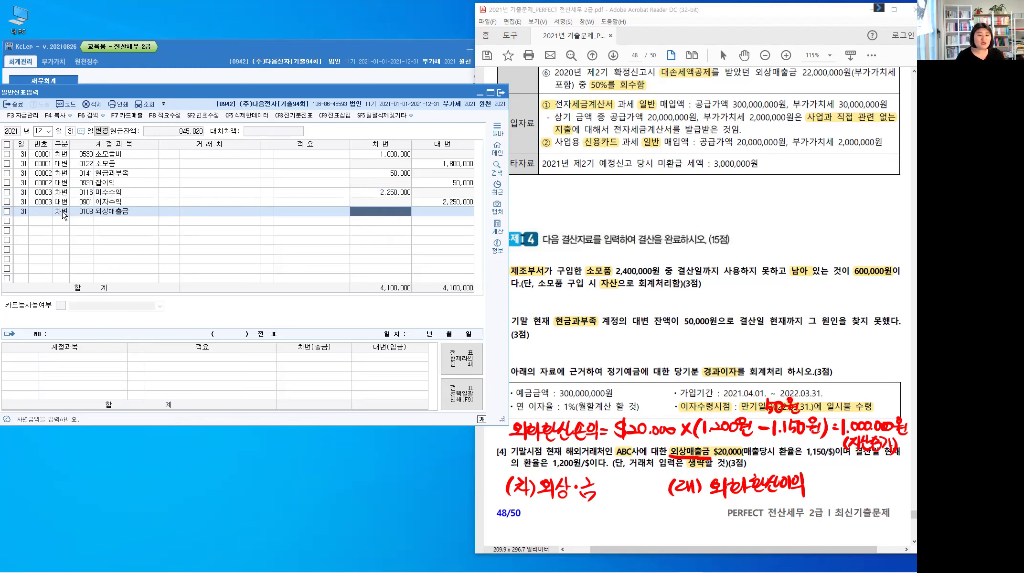
{"action": "type", "text": "1,000,000"}
{"action": "key", "text": "Return"}
{"action": "key", "text": "Return"}
- Enter the balancing December 31 credit (대변) line for 0910 외화환산이익 of 1,000,000
{"action": "key", "text": "4"}
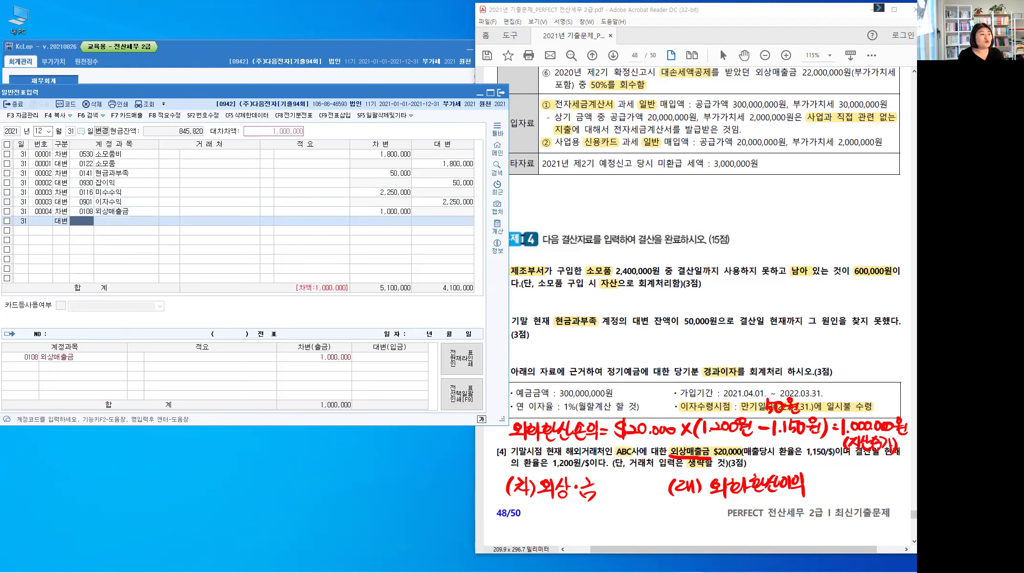
{"action": "type", "text": "외화"}
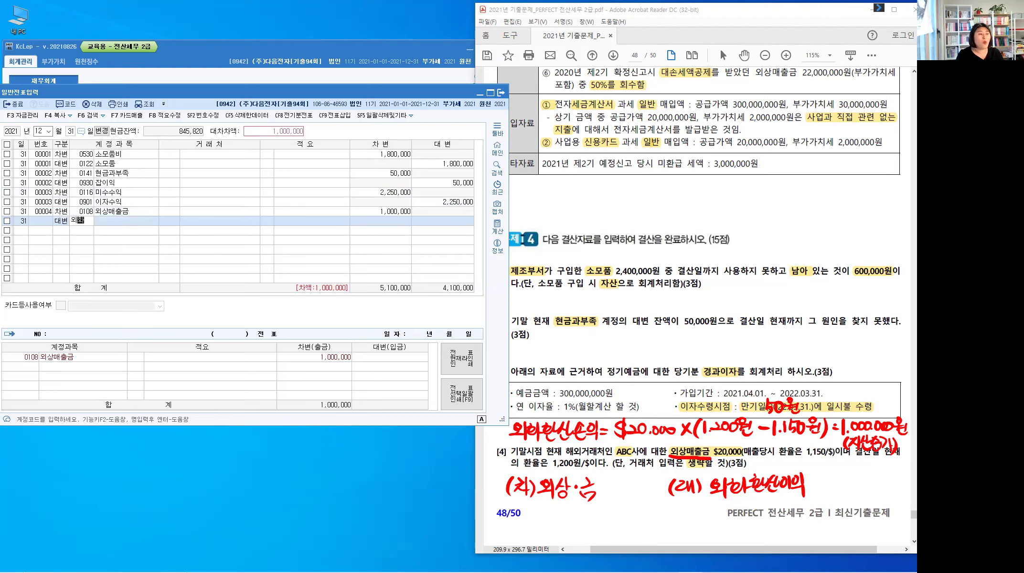
{"action": "key", "text": "Return"}
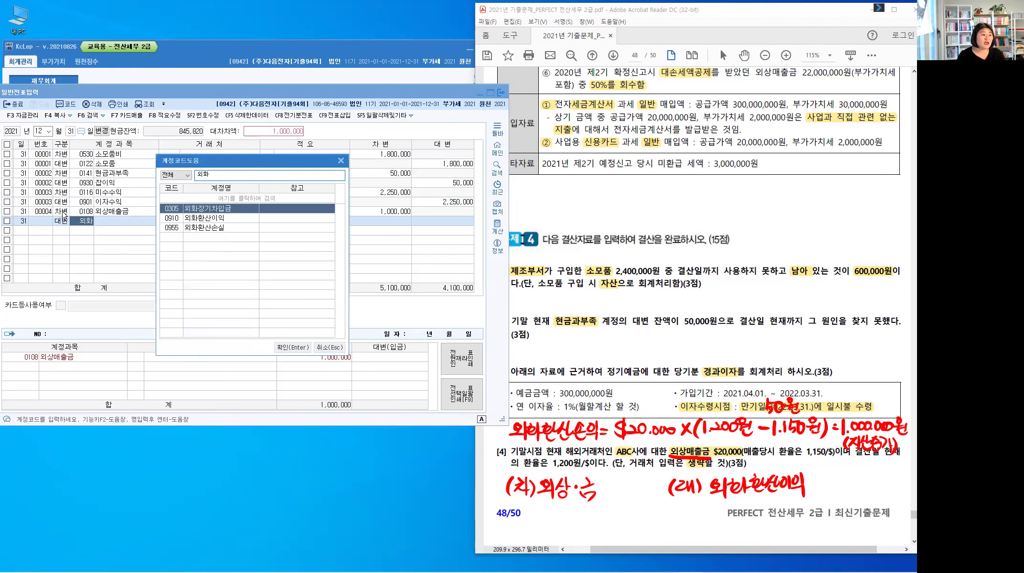
{"action": "key", "text": "Down"}
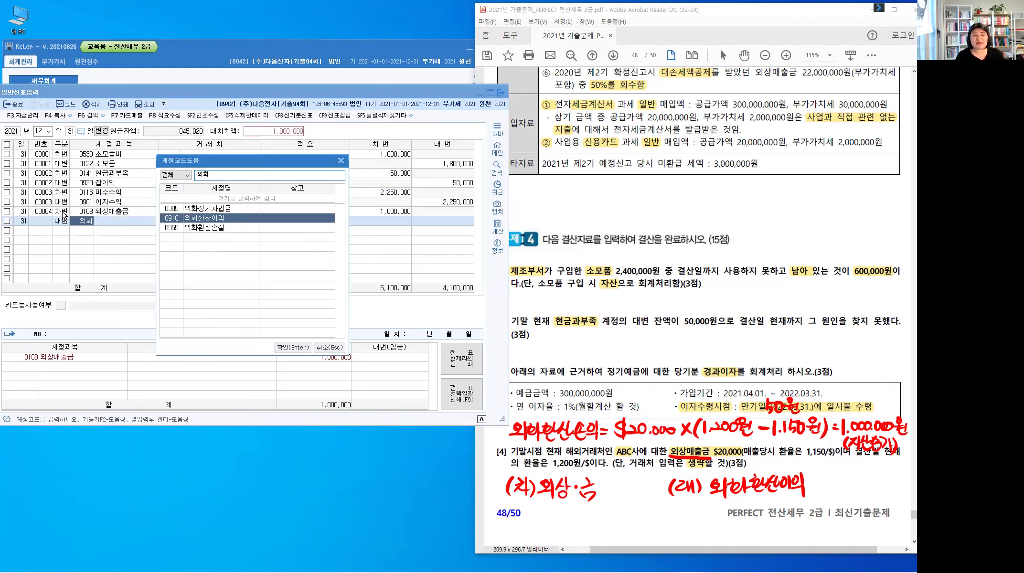
{"action": "key", "text": "Return"}
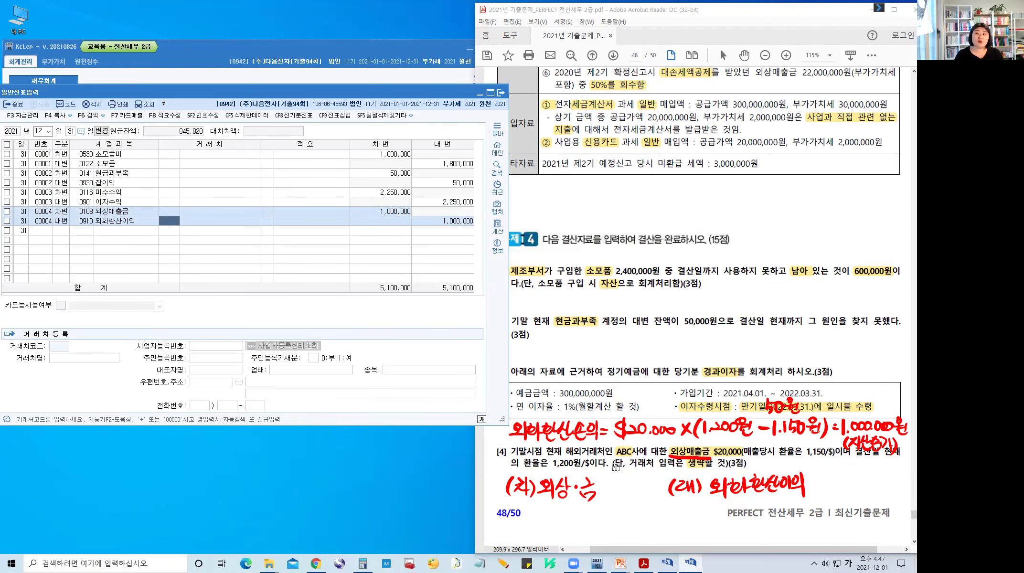
- Highlight (단, 거래처 입력은 생략할 것) in question [4] and set the 외상매출금 debit line's 거래처 to ABC사
{"action": "left_click_drag", "start_coordinate": [610, 465], "coordinate": [745, 466]}
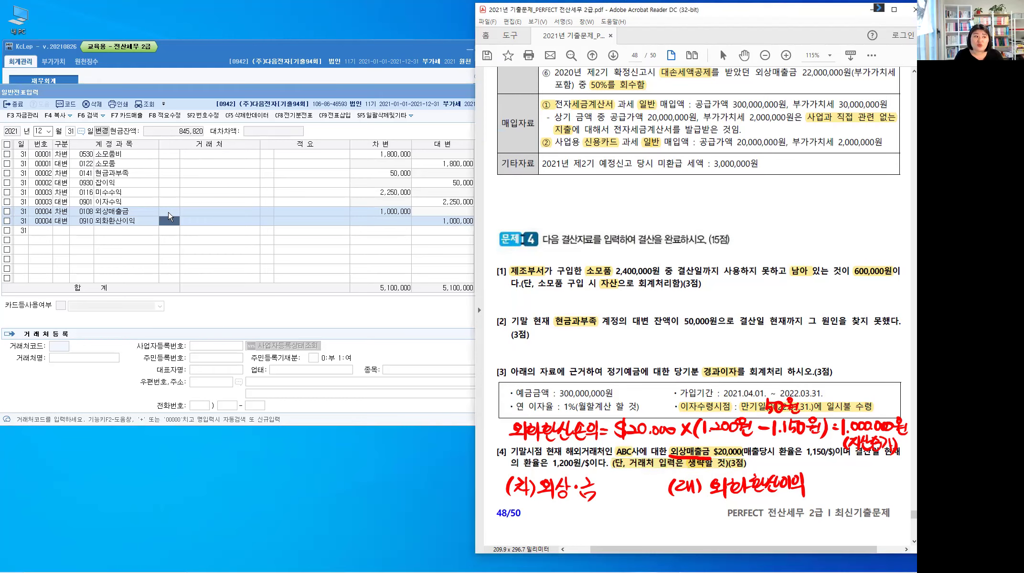
{"action": "left_click", "coordinate": [169, 212]}
{"action": "key", "text": "Hangul"}
{"action": "type", "text": "a"}
{"action": "key", "text": "Return"}
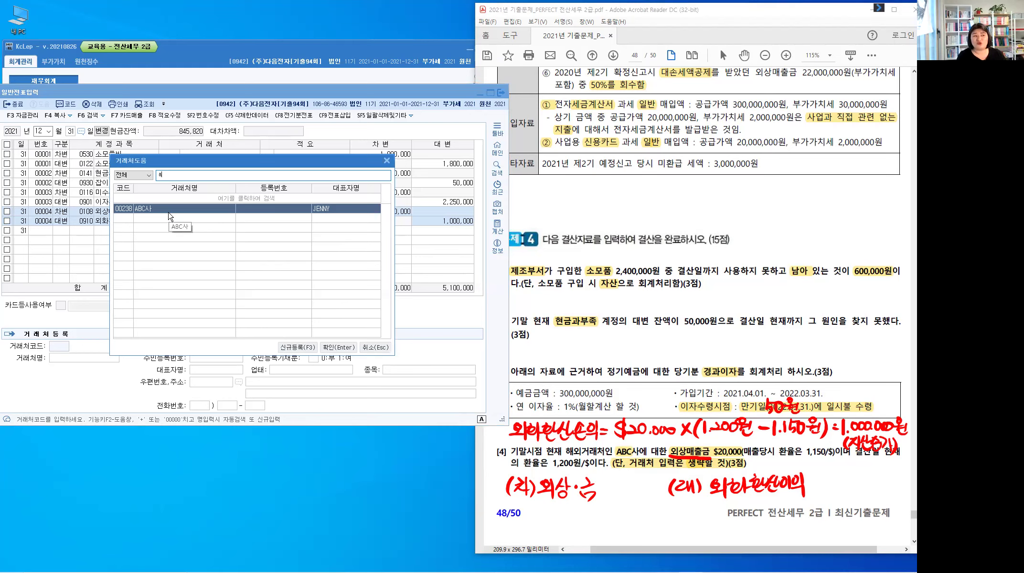
{"action": "double_click", "coordinate": [168, 210]}
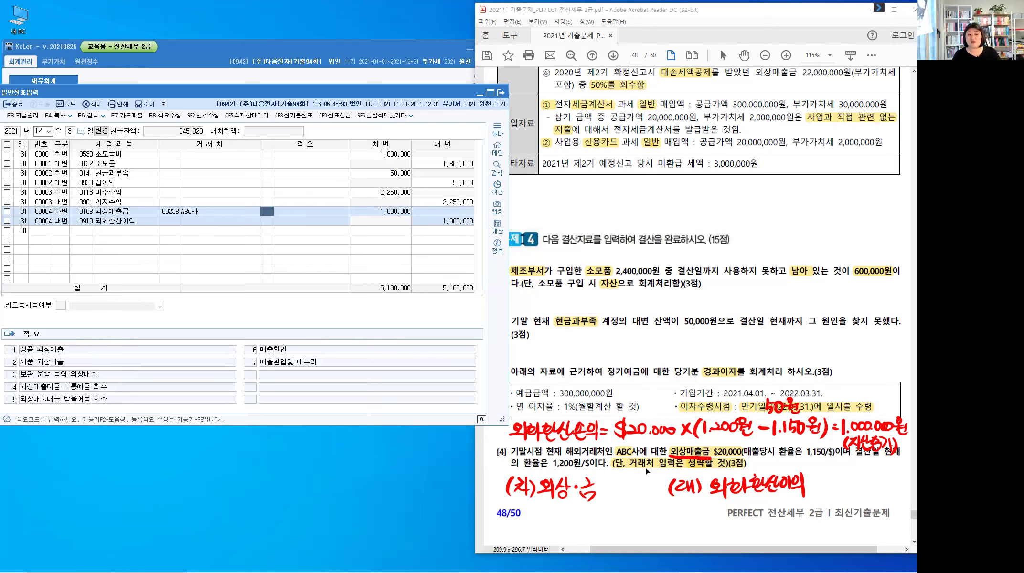
{"action": "left_click", "coordinate": [646, 468]}
{"action": "left_click", "coordinate": [647, 468]}
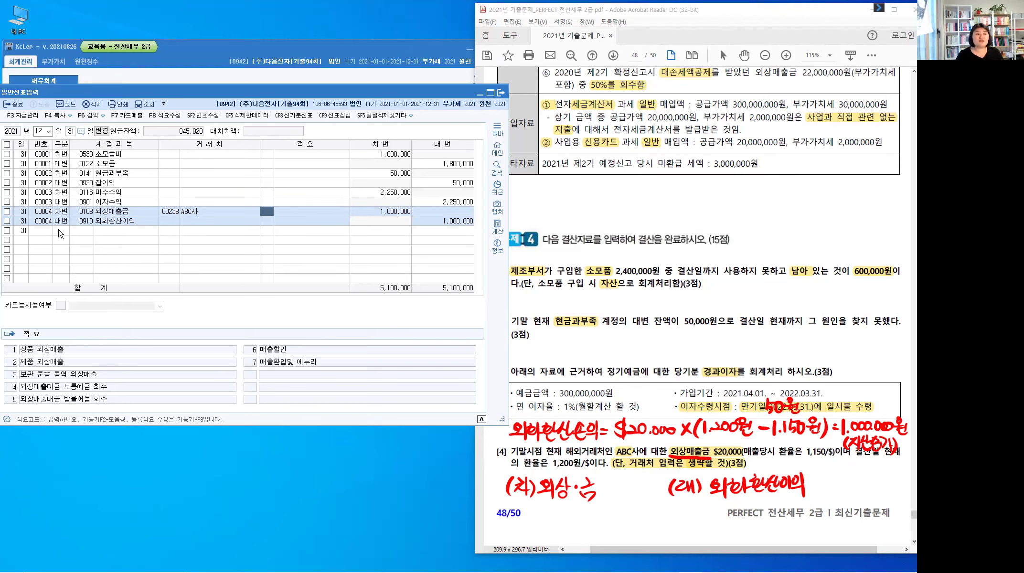
{"action": "left_click", "coordinate": [61, 231]}
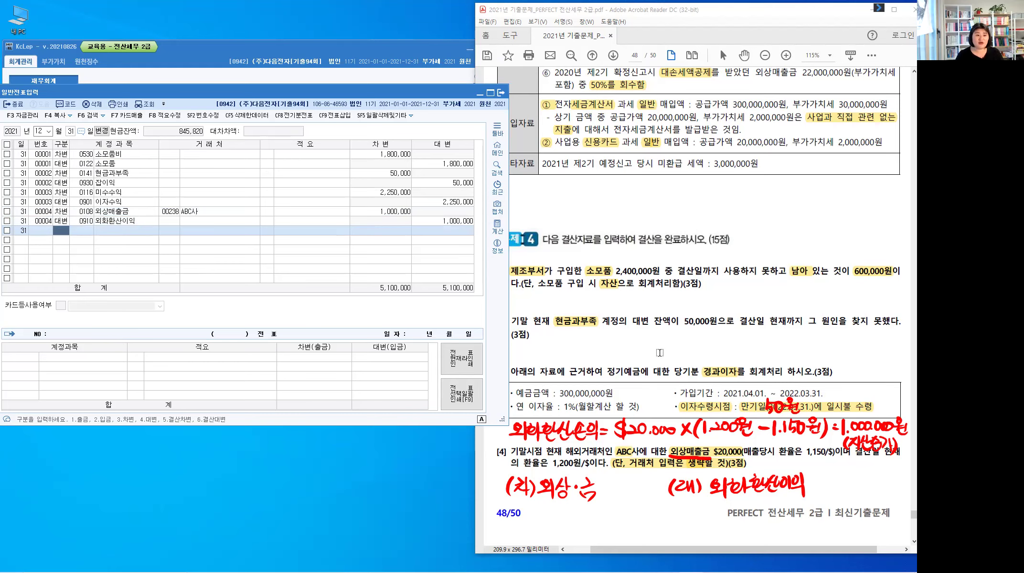
- Clear the handwriting on question [4] and highlight 퇴직급여추계액의 100% in question [5]
{"action": "left_click", "coordinate": [660, 352]}
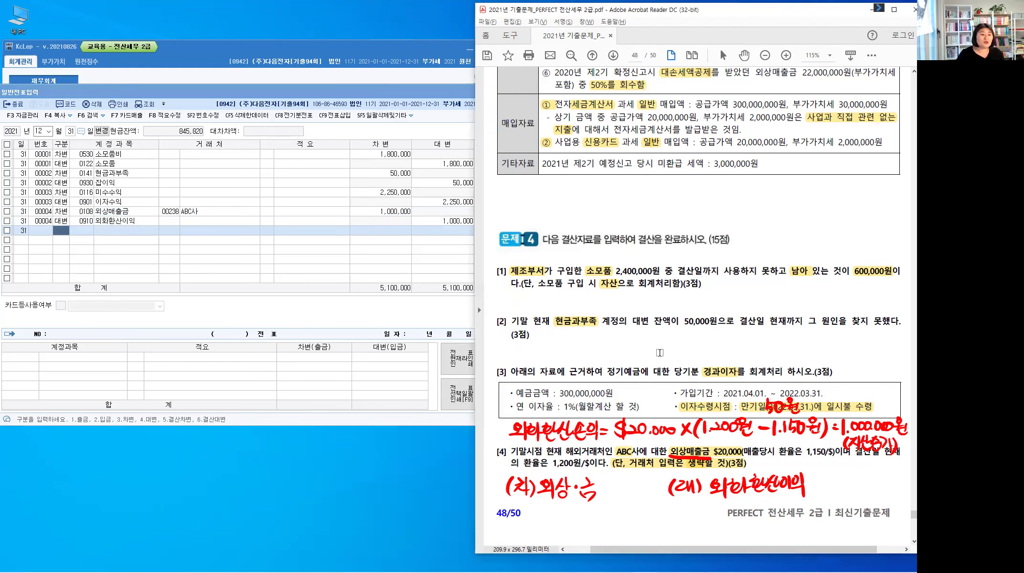
{"action": "key", "text": "Escape"}
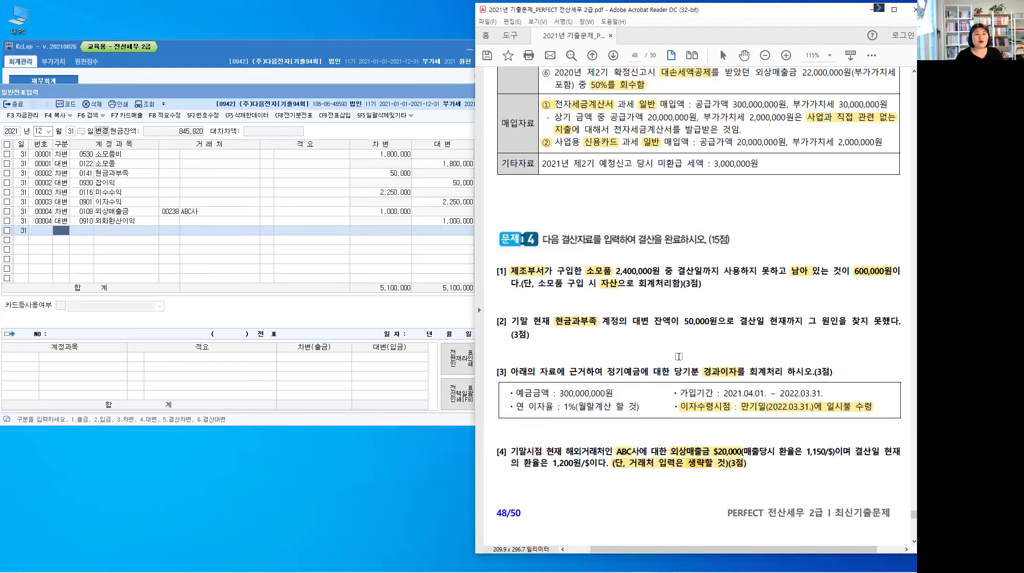
{"action": "scroll", "coordinate": [678, 356], "scroll_direction": "down", "scroll_amount": 2}
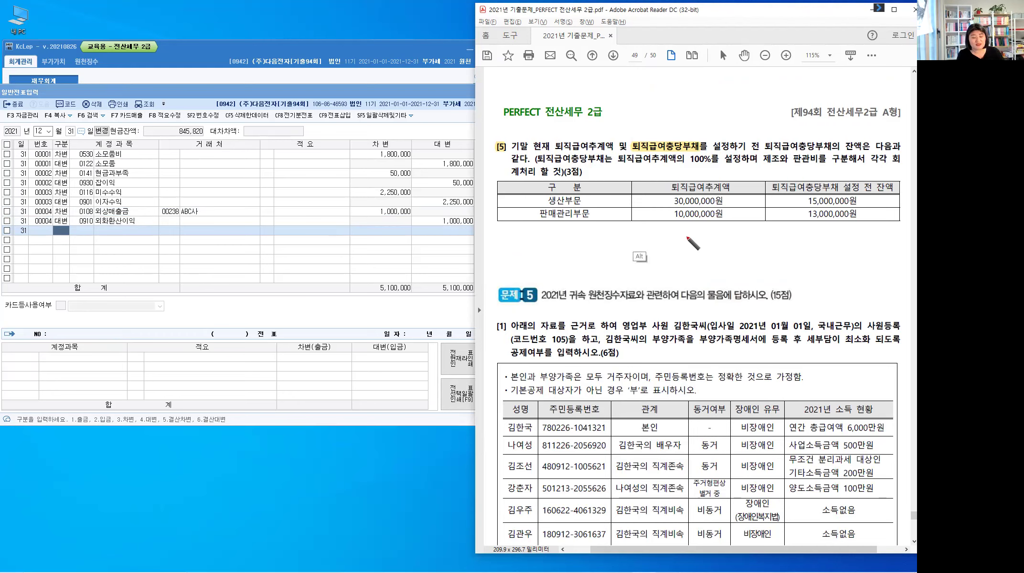
{"action": "key", "text": "alt"}
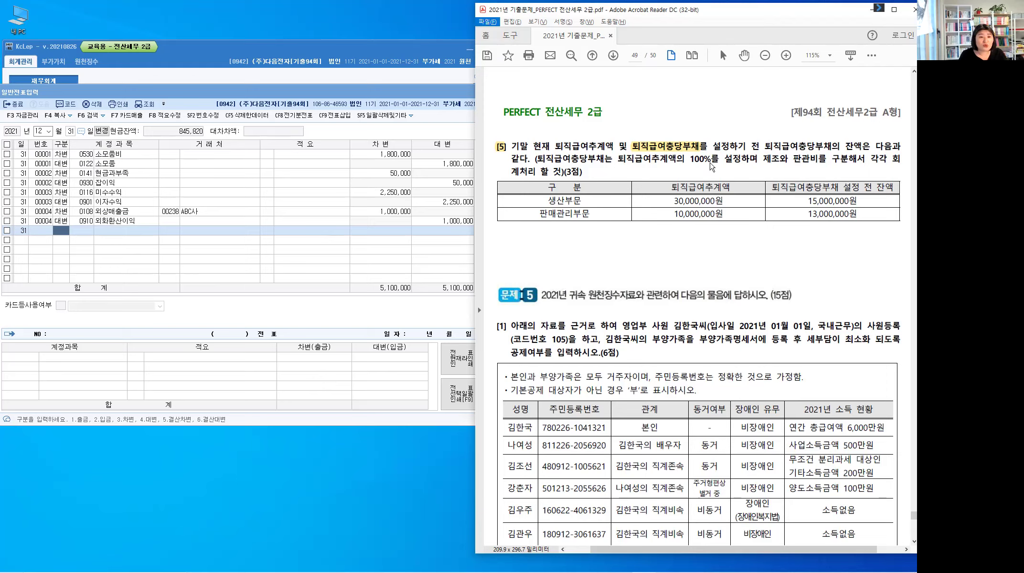
{"action": "key", "text": "alt"}
{"action": "left_click_drag", "start_coordinate": [618, 159], "coordinate": [708, 161]}
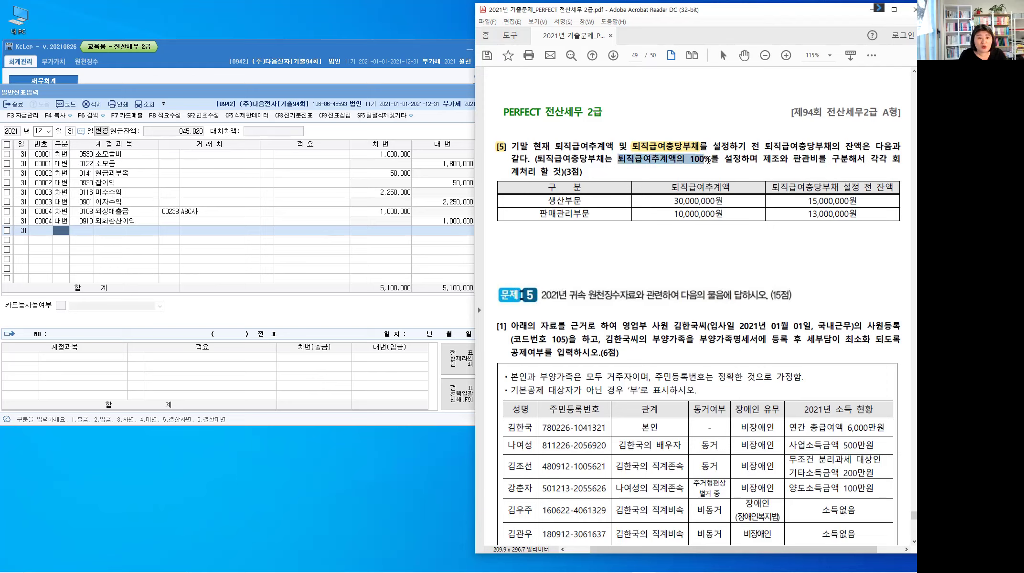
{"action": "left_click", "coordinate": [709, 196]}
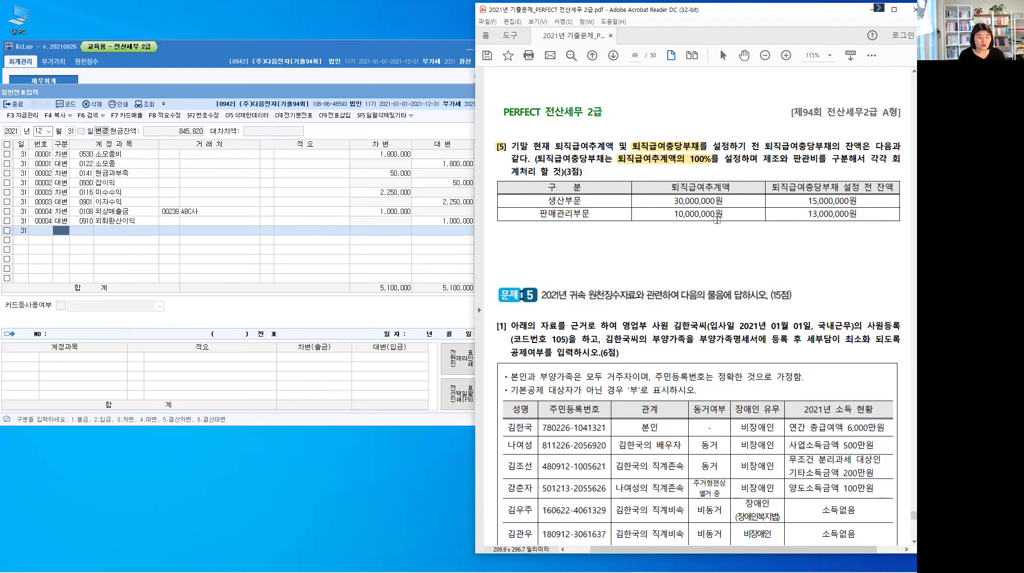
- Handwrite 퇴·충·부·설정 above question [5] as the start of the provision formula
{"action": "key", "text": "alt"}
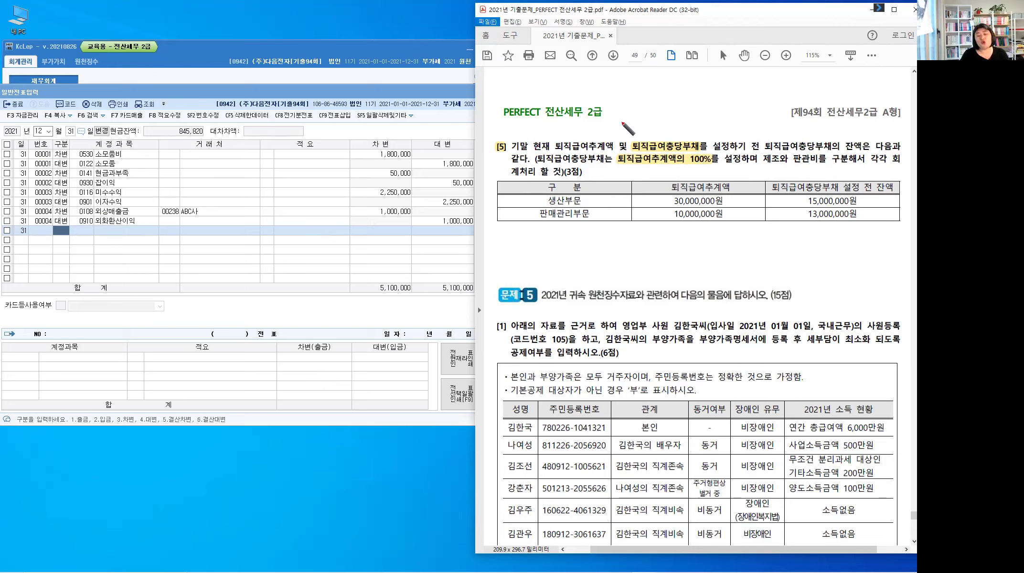
{"action": "left_click", "coordinate": [520, 76]}
{"action": "left_click_drag", "start_coordinate": [521, 76], "coordinate": [529, 76]}
{"action": "left_click_drag", "start_coordinate": [520, 77], "coordinate": [527, 81]}
{"action": "left_click_drag", "start_coordinate": [518, 91], "coordinate": [532, 94]}
{"action": "left_click", "coordinate": [538, 83]}
{"action": "left_click", "coordinate": [549, 73]}
{"action": "mouse_move", "coordinate": [549, 79]}
{"action": "left_mouse_down"}
{"action": "mouse_move", "coordinate": [560, 83]}
{"action": "mouse_move", "coordinate": [557, 95]}
{"action": "mouse_move", "coordinate": [573, 86]}
{"action": "left_mouse_up"}
{"action": "left_click", "coordinate": [563, 86]}
{"action": "left_click_drag", "start_coordinate": [578, 76], "coordinate": [579, 86]}
{"action": "left_click_drag", "start_coordinate": [572, 81], "coordinate": [578, 81]}
{"action": "left_click_drag", "start_coordinate": [573, 86], "coordinate": [584, 88]}
{"action": "left_click_drag", "start_coordinate": [577, 89], "coordinate": [591, 87]}
{"action": "left_click", "coordinate": [587, 87]}
{"action": "left_click_drag", "start_coordinate": [590, 82], "coordinate": [593, 81]}
{"action": "left_click_drag", "start_coordinate": [593, 77], "coordinate": [596, 86]}
{"action": "left_click_drag", "start_coordinate": [599, 81], "coordinate": [606, 87]}
{"action": "left_click_drag", "start_coordinate": [601, 88], "coordinate": [601, 88]}
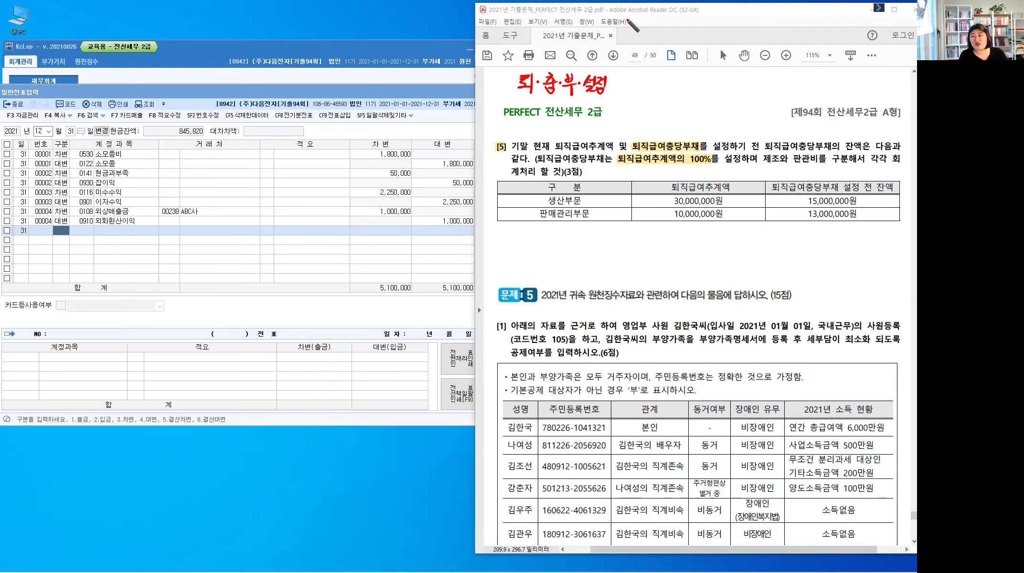
- Extend the handwritten formula above question [5] with = 퇴·추계액 − 퇴·충·부채잔액
{"action": "left_click_drag", "start_coordinate": [612, 82], "coordinate": [619, 82]}
{"action": "mouse_move", "coordinate": [612, 87]}
{"action": "left_mouse_down"}
{"action": "mouse_move", "coordinate": [636, 75]}
{"action": "mouse_move", "coordinate": [636, 84]}
{"action": "left_mouse_up"}
{"action": "left_click_drag", "start_coordinate": [629, 81], "coordinate": [635, 81]}
{"action": "left_click_drag", "start_coordinate": [632, 85], "coordinate": [631, 90]}
{"action": "left_click_drag", "start_coordinate": [626, 90], "coordinate": [637, 89]}
{"action": "left_click", "coordinate": [647, 81]}
{"action": "mouse_move", "coordinate": [641, 71]}
{"action": "left_mouse_down"}
{"action": "mouse_move", "coordinate": [641, 95]}
{"action": "mouse_move", "coordinate": [665, 80]}
{"action": "mouse_move", "coordinate": [683, 91]}
{"action": "mouse_move", "coordinate": [686, 78]}
{"action": "left_mouse_up"}
{"action": "left_click_drag", "start_coordinate": [694, 71], "coordinate": [694, 88]}
{"action": "mouse_move", "coordinate": [683, 89]}
{"action": "left_mouse_down"}
{"action": "mouse_move", "coordinate": [696, 95]}
{"action": "mouse_move", "coordinate": [708, 83]}
{"action": "left_mouse_up"}
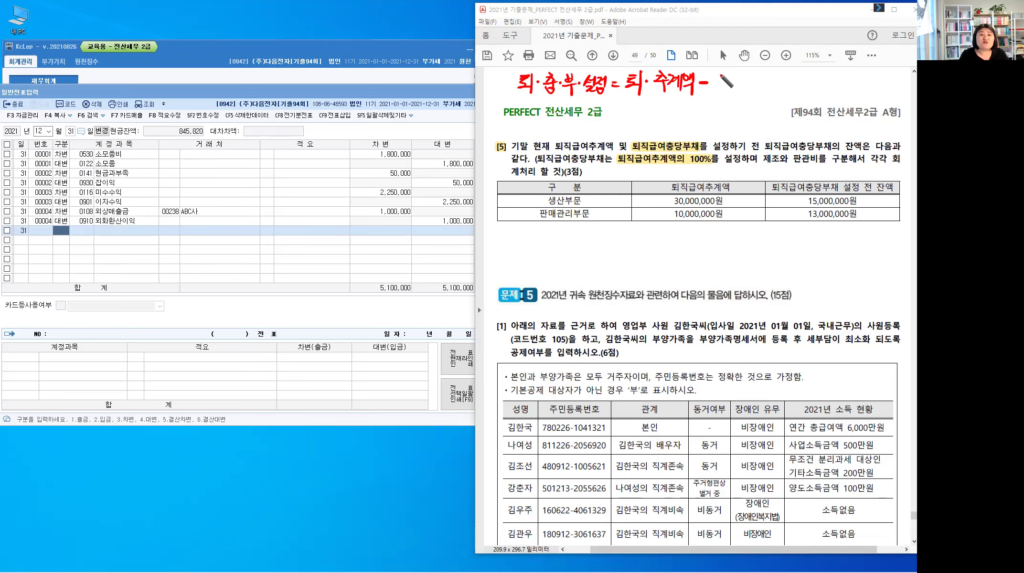
{"action": "mouse_move", "coordinate": [720, 80]}
{"action": "left_mouse_down"}
{"action": "mouse_move", "coordinate": [788, 80]}
{"action": "mouse_move", "coordinate": [785, 91]}
{"action": "mouse_move", "coordinate": [796, 75]}
{"action": "mouse_move", "coordinate": [800, 96]}
{"action": "mouse_move", "coordinate": [803, 78]}
{"action": "left_mouse_up"}
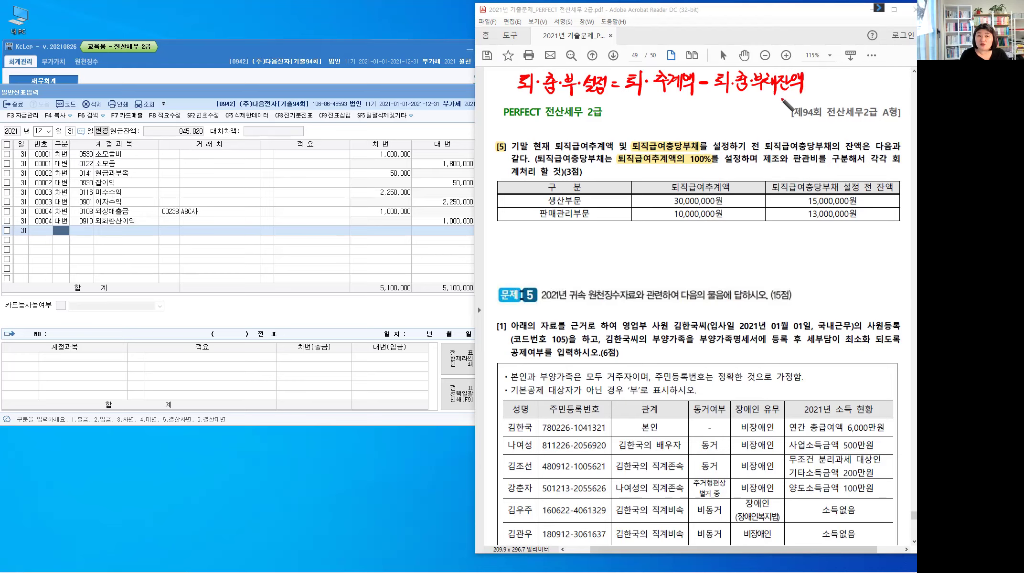
- Handwrite = 양수 − 설정 at the end of the provision formula above question [5]
{"action": "left_click_drag", "start_coordinate": [813, 81], "coordinate": [821, 84]}
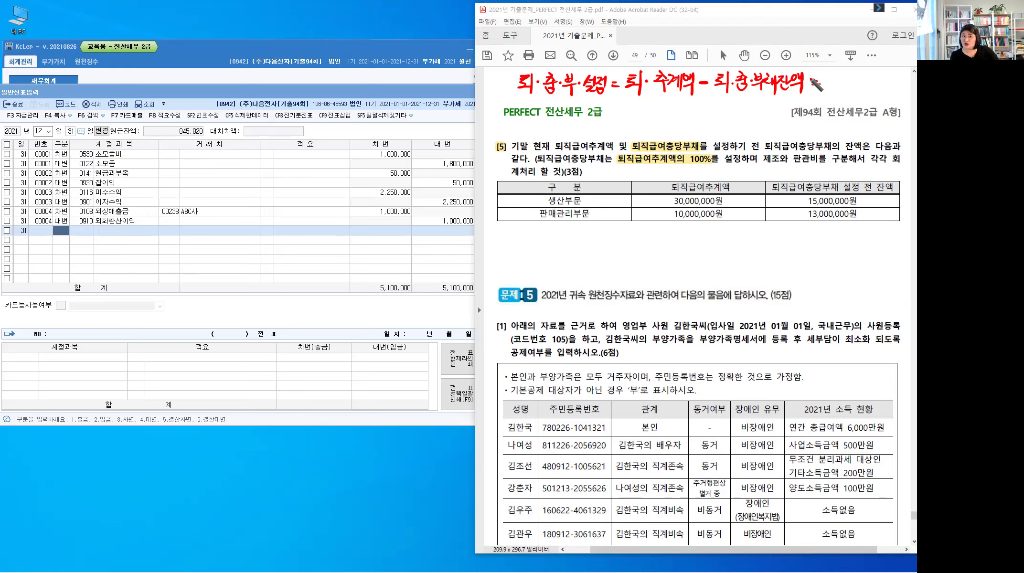
{"action": "left_click_drag", "start_coordinate": [813, 82], "coordinate": [821, 82]}
{"action": "mouse_move", "coordinate": [813, 86]}
{"action": "left_mouse_down"}
{"action": "mouse_move", "coordinate": [831, 78]}
{"action": "mouse_move", "coordinate": [841, 93]}
{"action": "mouse_move", "coordinate": [847, 77]}
{"action": "left_mouse_up"}
{"action": "left_click_drag", "start_coordinate": [842, 84], "coordinate": [837, 85]}
{"action": "left_click_drag", "start_coordinate": [849, 72], "coordinate": [844, 81]}
{"action": "left_click_drag", "start_coordinate": [849, 77], "coordinate": [855, 83]}
{"action": "mouse_move", "coordinate": [850, 83]}
{"action": "left_mouse_down"}
{"action": "mouse_move", "coordinate": [849, 92]}
{"action": "mouse_move", "coordinate": [867, 82]}
{"action": "left_mouse_up"}
{"action": "left_click_drag", "start_coordinate": [873, 73], "coordinate": [875, 80]}
{"action": "left_click_drag", "start_coordinate": [875, 77], "coordinate": [879, 77]}
{"action": "left_click_drag", "start_coordinate": [879, 72], "coordinate": [879, 89]}
- Handwrite 음수 − 환입 beneath 양수 − 설정 at the end of the formula
{"action": "mouse_move", "coordinate": [880, 74]}
{"action": "left_mouse_down"}
{"action": "mouse_move", "coordinate": [885, 86]}
{"action": "mouse_move", "coordinate": [835, 96]}
{"action": "mouse_move", "coordinate": [843, 111]}
{"action": "mouse_move", "coordinate": [857, 107]}
{"action": "left_mouse_up"}
{"action": "mouse_move", "coordinate": [845, 109]}
{"action": "left_mouse_down"}
{"action": "mouse_move", "coordinate": [860, 108]}
{"action": "mouse_move", "coordinate": [854, 117]}
{"action": "left_mouse_up"}
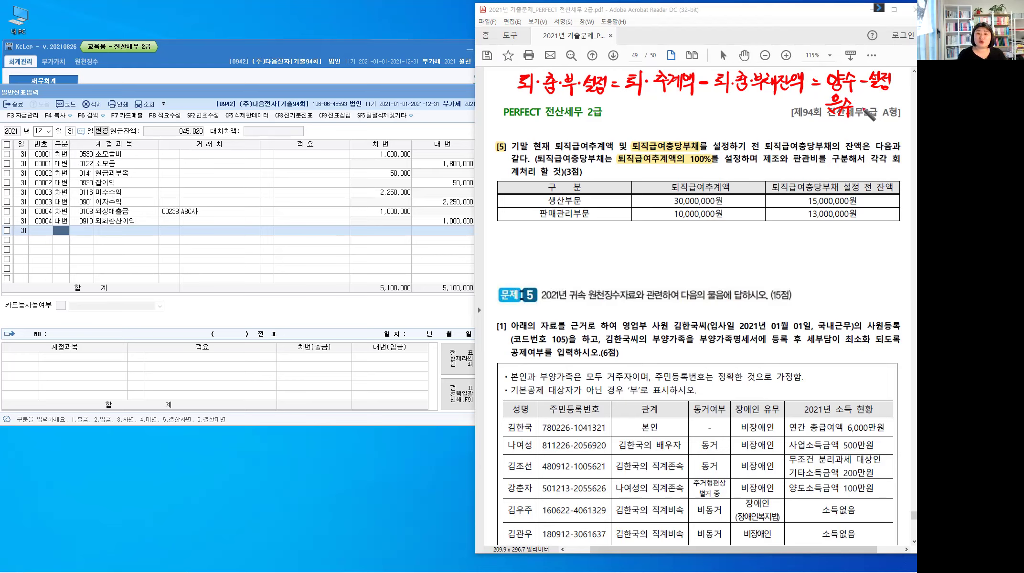
{"action": "left_click_drag", "start_coordinate": [862, 102], "coordinate": [873, 103]}
{"action": "left_click_drag", "start_coordinate": [879, 96], "coordinate": [879, 110]}
{"action": "left_click_drag", "start_coordinate": [879, 103], "coordinate": [881, 113]}
{"action": "left_click_drag", "start_coordinate": [886, 96], "coordinate": [886, 97]}
{"action": "left_click_drag", "start_coordinate": [892, 95], "coordinate": [892, 104]}
{"action": "left_click_drag", "start_coordinate": [886, 105], "coordinate": [887, 113]}
{"action": "left_click_drag", "start_coordinate": [892, 105], "coordinate": [892, 112]}
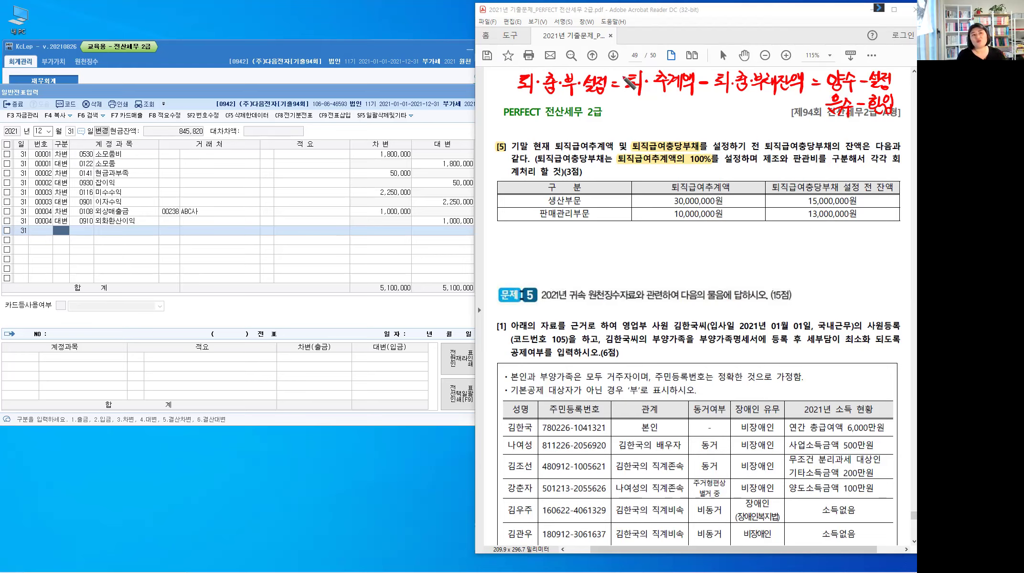
- Sketch a rising line diagram with 년 labels above 퇴·추계액 in the handwritten formula
{"action": "mouse_move", "coordinate": [616, 92]}
{"action": "left_mouse_down"}
{"action": "mouse_move", "coordinate": [659, 41]}
{"action": "mouse_move", "coordinate": [739, 4]}
{"action": "mouse_move", "coordinate": [668, 28]}
{"action": "mouse_move", "coordinate": [686, 29]}
{"action": "left_mouse_up"}
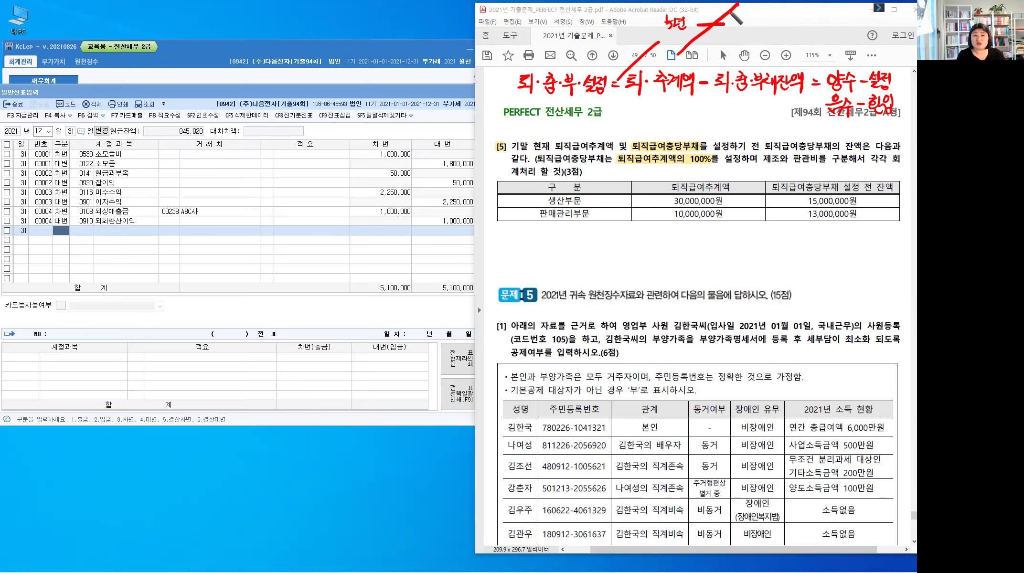
{"action": "left_click_drag", "start_coordinate": [743, 10], "coordinate": [690, 11]}
{"action": "left_click_drag", "start_coordinate": [695, 5], "coordinate": [696, 12]}
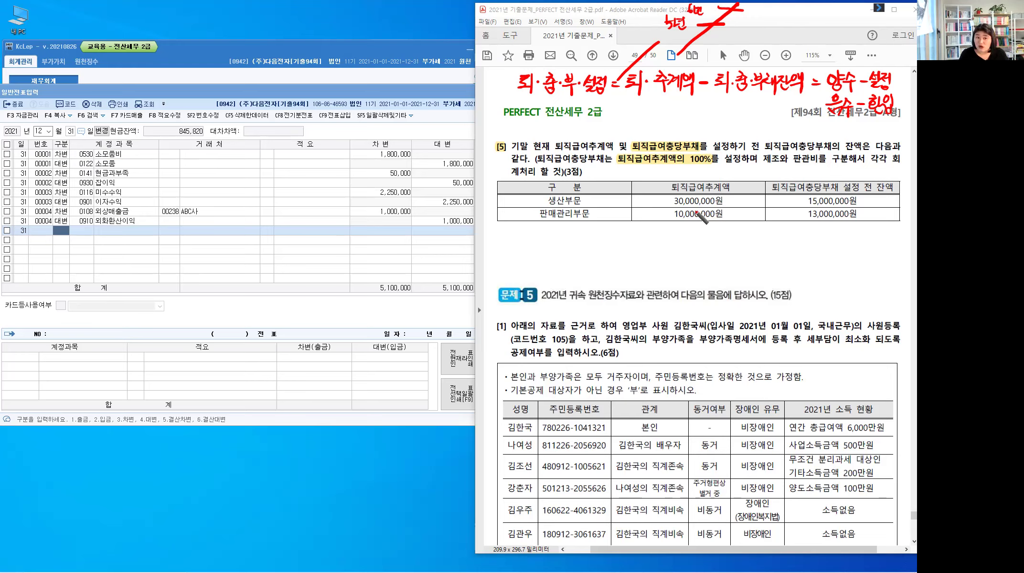
- Mark a minus between the 생산부문 amounts, head the result 설정(환입), and handwrite 15,000,000 = in that row
{"action": "left_click_drag", "start_coordinate": [758, 202], "coordinate": [768, 203]}
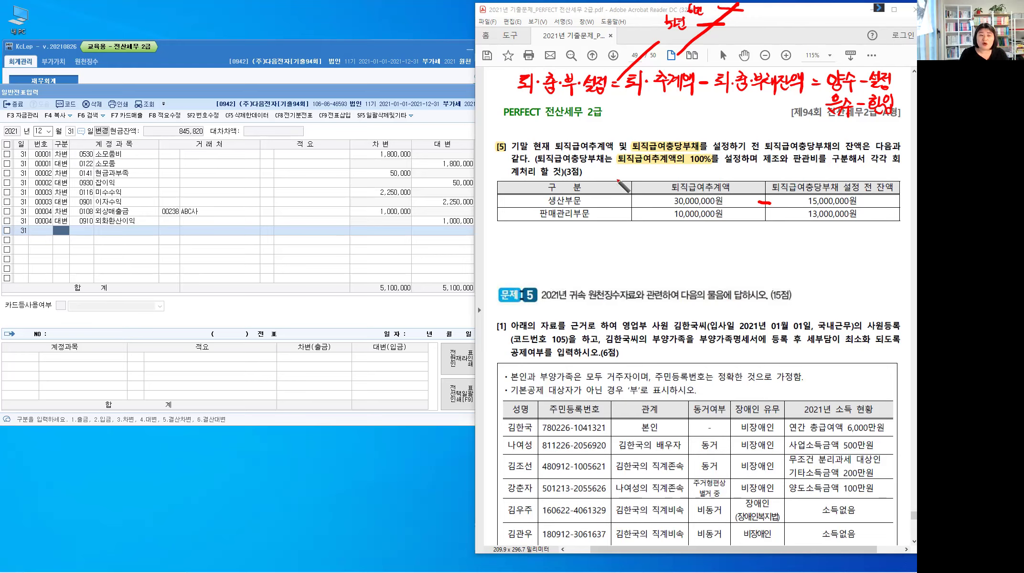
{"action": "mouse_move", "coordinate": [616, 178]}
{"action": "left_mouse_down"}
{"action": "mouse_move", "coordinate": [611, 190]}
{"action": "mouse_move", "coordinate": [656, 192]}
{"action": "left_mouse_up"}
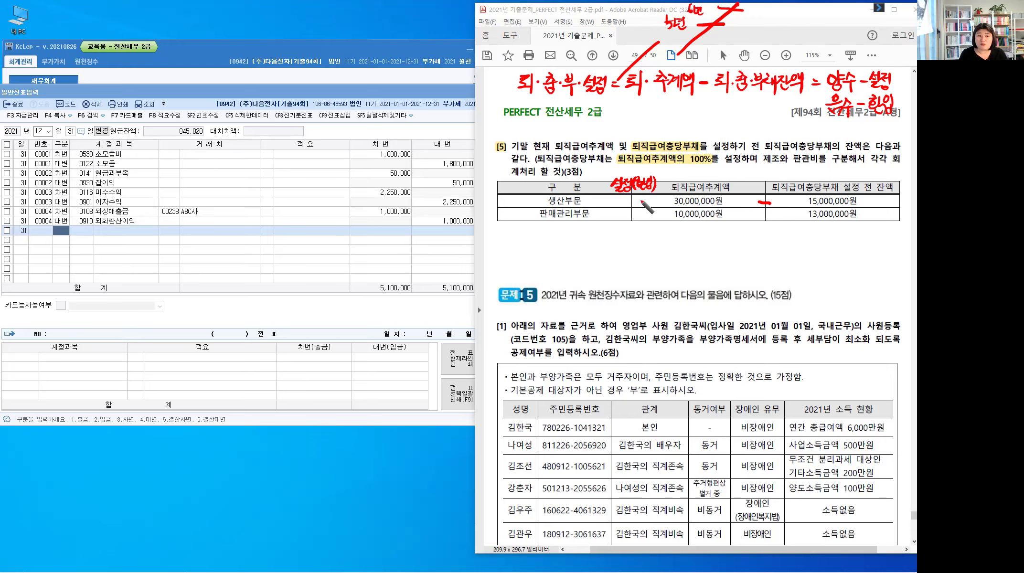
{"action": "left_click_drag", "start_coordinate": [655, 199], "coordinate": [660, 198]}
{"action": "mouse_move", "coordinate": [654, 202]}
{"action": "left_mouse_down"}
{"action": "mouse_move", "coordinate": [605, 205]}
{"action": "mouse_move", "coordinate": [651, 200]}
{"action": "left_mouse_up"}
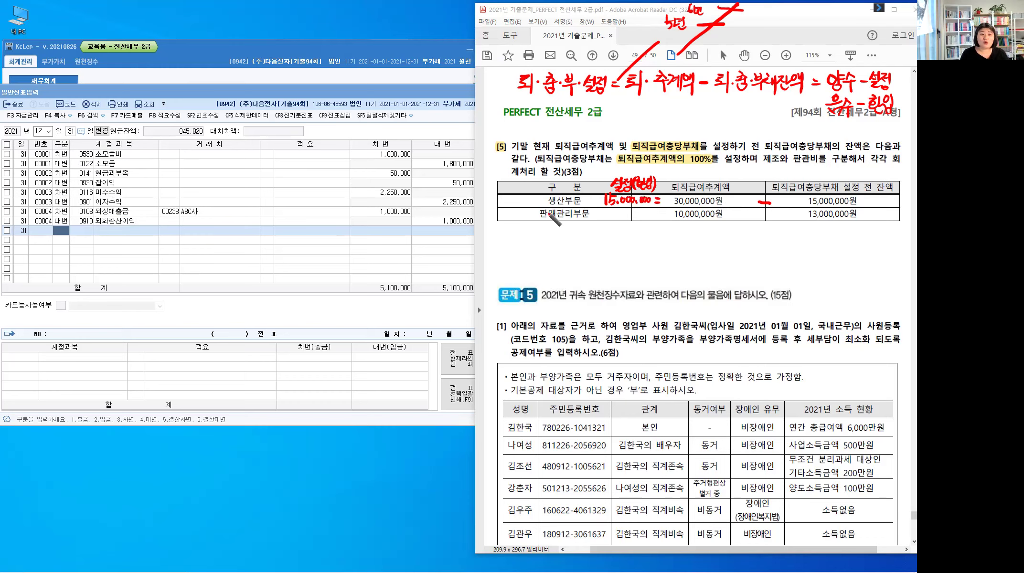
- Handwrite the provision debit 설정: (차) 퇴직급여(제) 15.0.0 below the question [5] table
{"action": "left_click", "coordinate": [505, 240]}
{"action": "mouse_move", "coordinate": [499, 240]}
{"action": "left_mouse_down"}
{"action": "mouse_move", "coordinate": [509, 256]}
{"action": "mouse_move", "coordinate": [527, 256]}
{"action": "left_mouse_up"}
{"action": "left_click", "coordinate": [524, 245]}
{"action": "left_click", "coordinate": [525, 252]}
{"action": "left_click_drag", "start_coordinate": [532, 244], "coordinate": [567, 257]}
{"action": "mouse_move", "coordinate": [571, 243]}
{"action": "left_mouse_down"}
{"action": "mouse_move", "coordinate": [571, 259]}
{"action": "mouse_move", "coordinate": [580, 244]}
{"action": "mouse_move", "coordinate": [591, 258]}
{"action": "mouse_move", "coordinate": [647, 253]}
{"action": "left_mouse_up"}
{"action": "left_click", "coordinate": [647, 243]}
{"action": "mouse_move", "coordinate": [658, 241]}
{"action": "left_mouse_down"}
{"action": "mouse_move", "coordinate": [651, 253]}
{"action": "mouse_move", "coordinate": [667, 241]}
{"action": "mouse_move", "coordinate": [711, 256]}
{"action": "left_mouse_up"}
{"action": "left_click", "coordinate": [660, 253]}
{"action": "left_click", "coordinate": [675, 253]}
- Handwrite the provision credit (대) 퇴·충·부 15.0.0 beside the 설정 debit note
{"action": "left_click_drag", "start_coordinate": [718, 243], "coordinate": [743, 256]}
{"action": "mouse_move", "coordinate": [745, 242]}
{"action": "left_mouse_down"}
{"action": "mouse_move", "coordinate": [750, 258]}
{"action": "mouse_move", "coordinate": [796, 256]}
{"action": "left_mouse_up"}
{"action": "left_click", "coordinate": [754, 249]}
{"action": "mouse_move", "coordinate": [803, 244]}
{"action": "left_mouse_down"}
{"action": "mouse_move", "coordinate": [804, 254]}
{"action": "mouse_move", "coordinate": [831, 245]}
{"action": "left_mouse_up"}
{"action": "left_click", "coordinate": [810, 255]}
{"action": "left_click", "coordinate": [823, 255]}
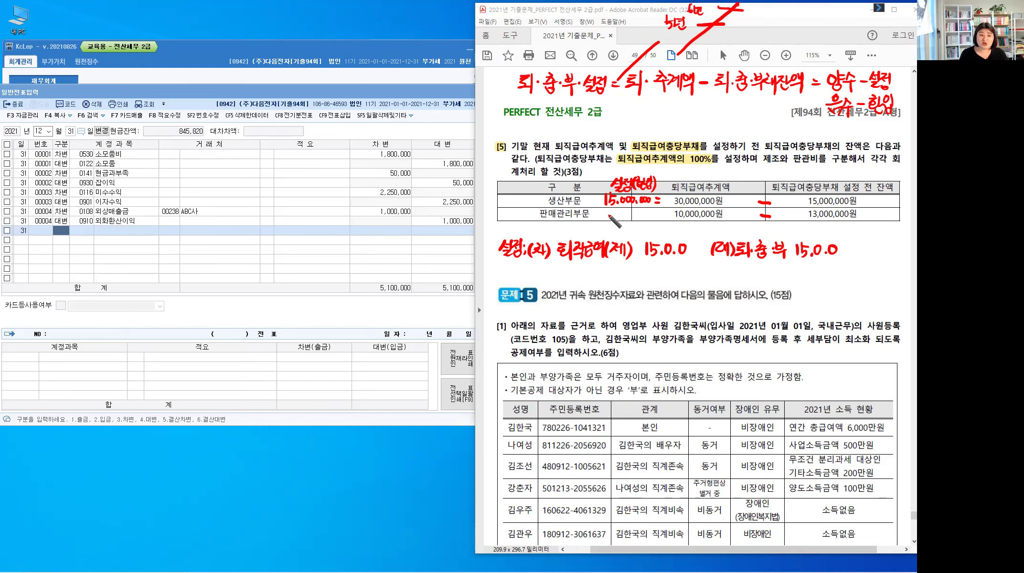
- Handwrite △3,000,000 = in the 판매관리부문 row of the question [5] table
{"action": "mouse_move", "coordinate": [604, 213]}
{"action": "left_mouse_down"}
{"action": "mouse_move", "coordinate": [661, 213]}
{"action": "mouse_move", "coordinate": [653, 215]}
{"action": "left_mouse_up"}
{"action": "left_click_drag", "start_coordinate": [653, 216], "coordinate": [665, 212]}
{"action": "left_click_drag", "start_coordinate": [658, 216], "coordinate": [664, 215]}
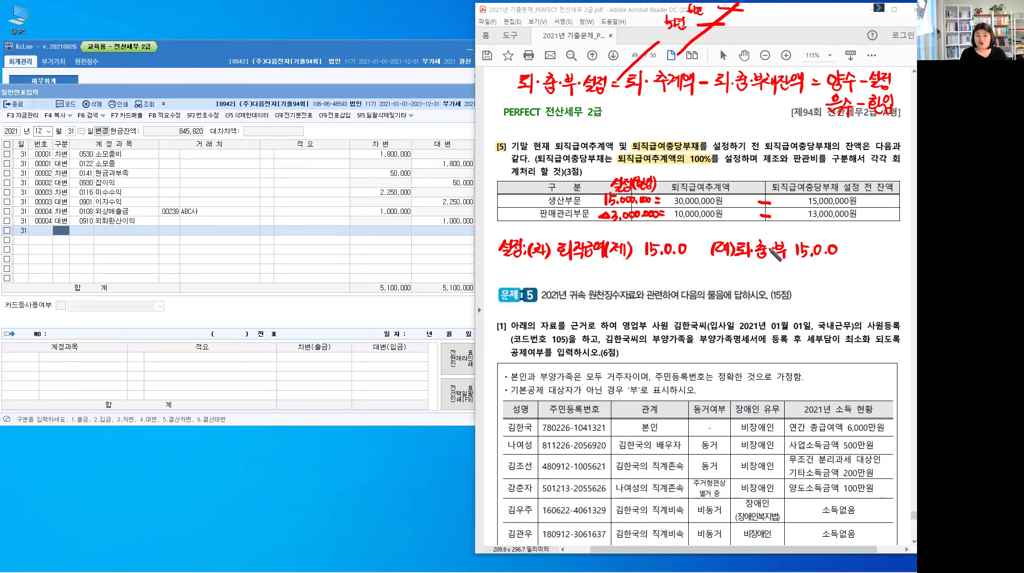
- Handwrite the reversal debit 환입: (차) 퇴·충·부 3.0.0 beneath the 설정 entry
{"action": "mouse_move", "coordinate": [500, 266]}
{"action": "left_mouse_down"}
{"action": "mouse_move", "coordinate": [519, 281]}
{"action": "mouse_move", "coordinate": [541, 280]}
{"action": "left_mouse_up"}
{"action": "left_click", "coordinate": [526, 271]}
{"action": "left_click", "coordinate": [526, 278]}
{"action": "left_click_drag", "start_coordinate": [545, 267], "coordinate": [549, 283]}
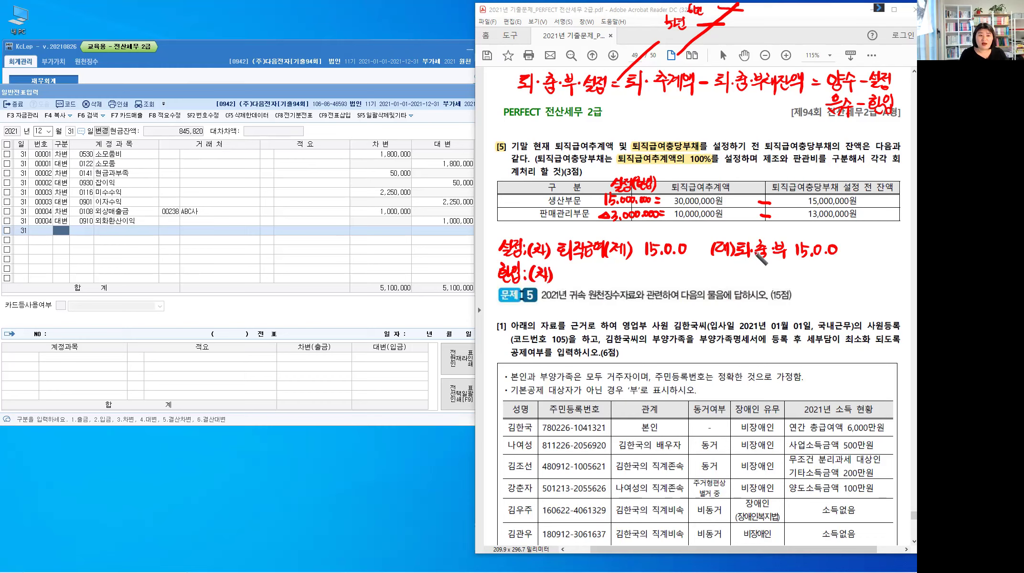
{"action": "left_click_drag", "start_coordinate": [561, 270], "coordinate": [571, 270]}
{"action": "left_click_drag", "start_coordinate": [561, 275], "coordinate": [571, 279]}
{"action": "left_click_drag", "start_coordinate": [562, 282], "coordinate": [572, 279]}
{"action": "left_click", "coordinate": [578, 278]}
{"action": "mouse_move", "coordinate": [575, 267]}
{"action": "left_mouse_down"}
{"action": "mouse_move", "coordinate": [575, 287]}
{"action": "mouse_move", "coordinate": [594, 276]}
{"action": "left_mouse_up"}
{"action": "left_click_drag", "start_coordinate": [584, 277], "coordinate": [595, 276]}
{"action": "left_click_drag", "start_coordinate": [589, 277], "coordinate": [590, 284]}
{"action": "left_click", "coordinate": [600, 274]}
{"action": "mouse_move", "coordinate": [601, 276]}
{"action": "left_mouse_down"}
{"action": "mouse_move", "coordinate": [680, 272]}
{"action": "mouse_move", "coordinate": [715, 283]}
{"action": "mouse_move", "coordinate": [724, 270]}
{"action": "left_mouse_up"}
{"action": "left_click", "coordinate": [659, 280]}
{"action": "left_click", "coordinate": [673, 277]}
- Handwrite the reversal credit (대) 퇴·충·부·환입 3.0.0 beside the 환입 debit note
{"action": "left_click_drag", "start_coordinate": [719, 271], "coordinate": [725, 279]}
{"action": "left_click_drag", "start_coordinate": [728, 269], "coordinate": [727, 281]}
{"action": "mouse_move", "coordinate": [732, 266]}
{"action": "left_mouse_down"}
{"action": "mouse_move", "coordinate": [733, 286]}
{"action": "mouse_move", "coordinate": [750, 268]}
{"action": "mouse_move", "coordinate": [750, 278]}
{"action": "left_mouse_up"}
{"action": "left_click_drag", "start_coordinate": [746, 278], "coordinate": [746, 284]}
{"action": "left_click_drag", "start_coordinate": [743, 285], "coordinate": [751, 282]}
{"action": "mouse_move", "coordinate": [753, 269]}
{"action": "left_mouse_down"}
{"action": "mouse_move", "coordinate": [754, 289]}
{"action": "mouse_move", "coordinate": [769, 266]}
{"action": "left_mouse_up"}
{"action": "left_click", "coordinate": [761, 276]}
{"action": "left_click_drag", "start_coordinate": [765, 270], "coordinate": [765, 275]}
{"action": "left_click_drag", "start_coordinate": [768, 272], "coordinate": [775, 277]}
{"action": "left_click_drag", "start_coordinate": [769, 279], "coordinate": [788, 275]}
{"action": "left_click", "coordinate": [779, 279]}
{"action": "mouse_move", "coordinate": [779, 279]}
{"action": "left_mouse_down"}
{"action": "mouse_move", "coordinate": [791, 278]}
{"action": "mouse_move", "coordinate": [786, 289]}
{"action": "mouse_move", "coordinate": [805, 268]}
{"action": "left_mouse_up"}
{"action": "left_click", "coordinate": [795, 279]}
{"action": "left_click_drag", "start_coordinate": [799, 272], "coordinate": [803, 274]}
{"action": "left_click_drag", "start_coordinate": [799, 281], "coordinate": [810, 281]}
{"action": "mouse_move", "coordinate": [803, 281]}
{"action": "left_mouse_down"}
{"action": "mouse_move", "coordinate": [813, 285]}
{"action": "mouse_move", "coordinate": [819, 273]}
{"action": "left_mouse_up"}
{"action": "left_click_drag", "start_coordinate": [826, 268], "coordinate": [816, 287]}
{"action": "left_click_drag", "start_coordinate": [825, 275], "coordinate": [827, 286]}
{"action": "left_click_drag", "start_coordinate": [816, 281], "coordinate": [825, 281]}
{"action": "left_click_drag", "start_coordinate": [816, 287], "coordinate": [866, 271]}
{"action": "left_click", "coordinate": [847, 282]}
{"action": "left_click", "coordinate": [860, 283]}
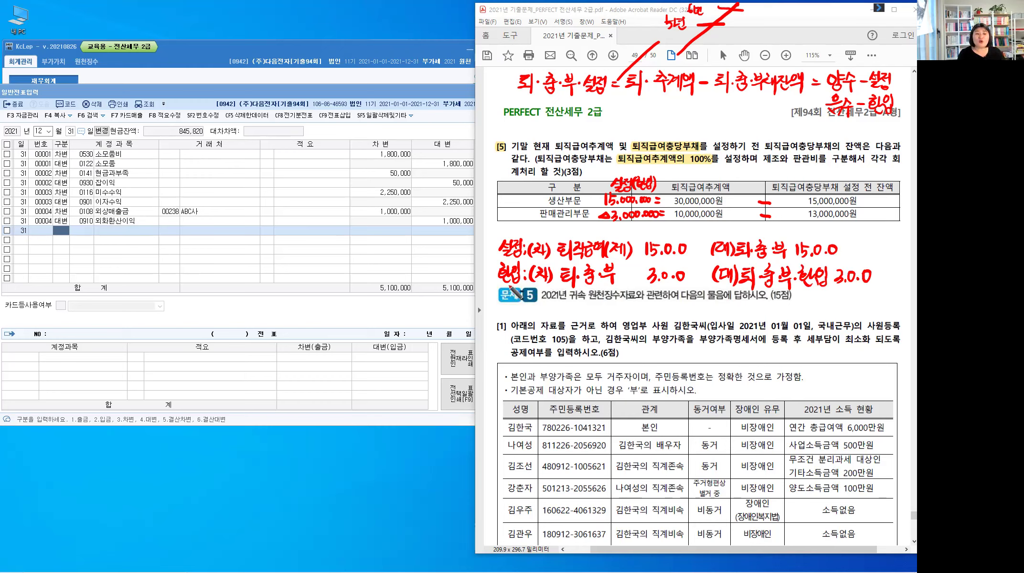
- Add the alternative debit note (차) 퇴직급여 △3.0.0 beneath the 환입 entry, linked to it by an arrow
{"action": "mouse_move", "coordinate": [518, 305]}
{"action": "left_mouse_down"}
{"action": "mouse_move", "coordinate": [508, 284]}
{"action": "mouse_move", "coordinate": [512, 312]}
{"action": "mouse_move", "coordinate": [546, 301]}
{"action": "left_mouse_up"}
{"action": "left_click_drag", "start_coordinate": [541, 304], "coordinate": [549, 313]}
{"action": "left_click_drag", "start_coordinate": [550, 306], "coordinate": [553, 306]}
{"action": "left_click_drag", "start_coordinate": [555, 298], "coordinate": [554, 314]}
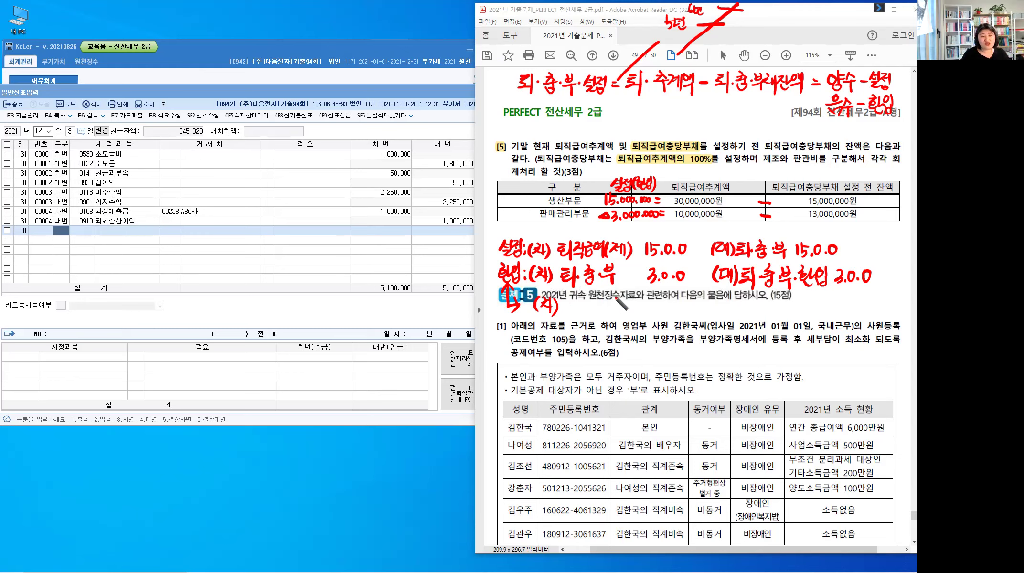
{"action": "mouse_move", "coordinate": [569, 302]}
{"action": "left_mouse_down"}
{"action": "mouse_move", "coordinate": [587, 315]}
{"action": "mouse_move", "coordinate": [598, 302]}
{"action": "mouse_move", "coordinate": [603, 313]}
{"action": "mouse_move", "coordinate": [645, 308]}
{"action": "left_mouse_up"}
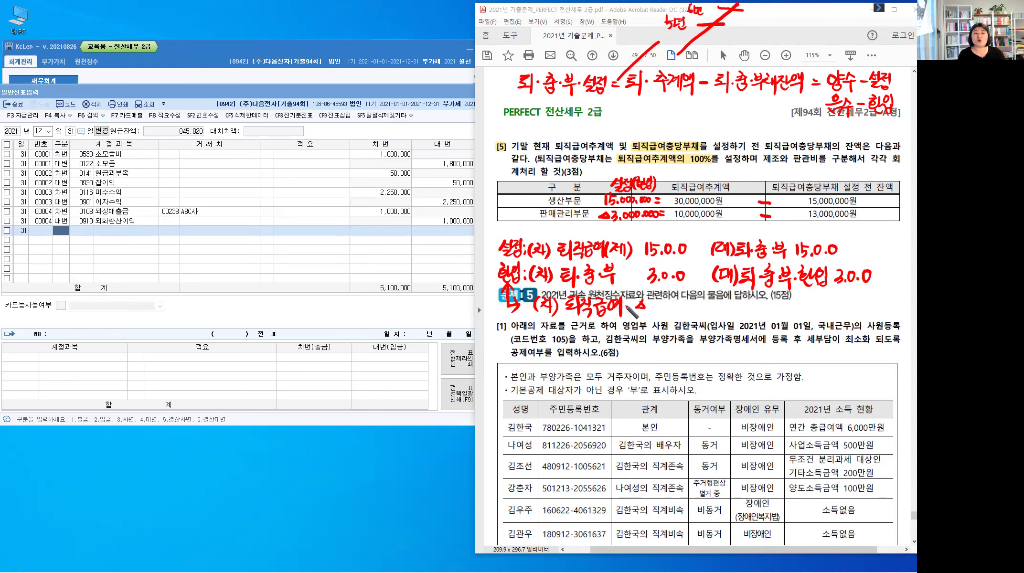
{"action": "mouse_move", "coordinate": [630, 311]}
{"action": "left_mouse_down"}
{"action": "mouse_move", "coordinate": [654, 300]}
{"action": "mouse_move", "coordinate": [680, 311]}
{"action": "left_mouse_up"}
{"action": "left_click", "coordinate": [674, 312]}
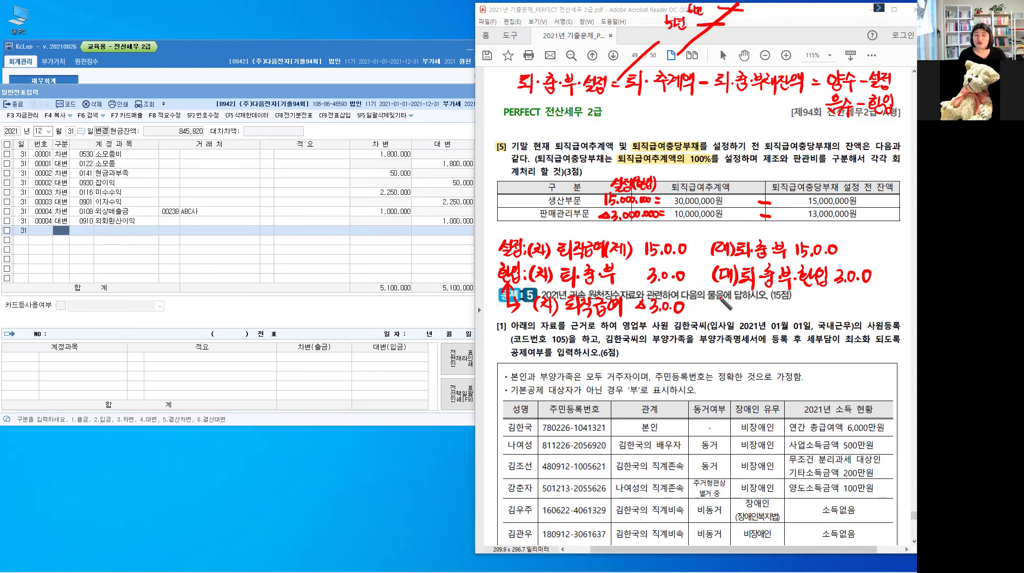
- Handwrite the alternative credit note (대) 퇴·충·부 △3.0.0 beside the (차) 퇴직급여 △3.0.0 debit
{"action": "mouse_move", "coordinate": [718, 295]}
{"action": "left_mouse_down"}
{"action": "mouse_move", "coordinate": [715, 314]}
{"action": "mouse_move", "coordinate": [742, 313]}
{"action": "mouse_move", "coordinate": [754, 299]}
{"action": "left_mouse_up"}
{"action": "left_click_drag", "start_coordinate": [746, 300], "coordinate": [751, 313]}
{"action": "mouse_move", "coordinate": [745, 314]}
{"action": "left_mouse_down"}
{"action": "mouse_move", "coordinate": [758, 317]}
{"action": "mouse_move", "coordinate": [775, 298]}
{"action": "left_mouse_up"}
{"action": "left_click", "coordinate": [766, 305]}
{"action": "left_click_drag", "start_coordinate": [770, 302], "coordinate": [782, 305]}
{"action": "left_click_drag", "start_coordinate": [773, 307], "coordinate": [773, 315]}
{"action": "left_click_drag", "start_coordinate": [791, 298], "coordinate": [792, 308]}
{"action": "left_click_drag", "start_coordinate": [802, 298], "coordinate": [805, 309]}
{"action": "left_click_drag", "start_coordinate": [796, 310], "coordinate": [796, 318]}
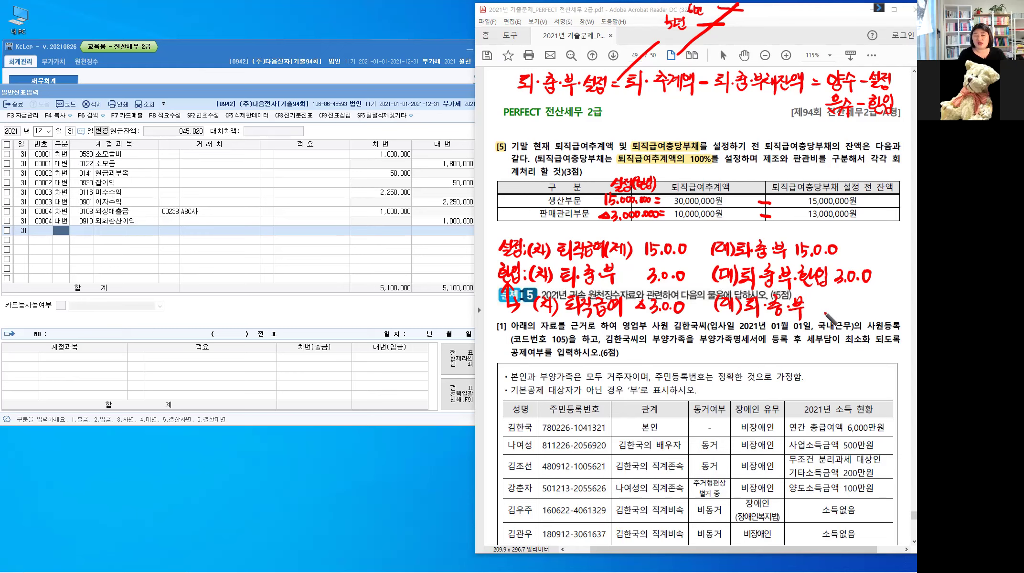
{"action": "left_click_drag", "start_coordinate": [821, 300], "coordinate": [836, 313]}
{"action": "left_click", "coordinate": [846, 311]}
{"action": "left_click_drag", "start_coordinate": [854, 302], "coordinate": [865, 312]}
{"action": "left_click", "coordinate": [860, 312]}
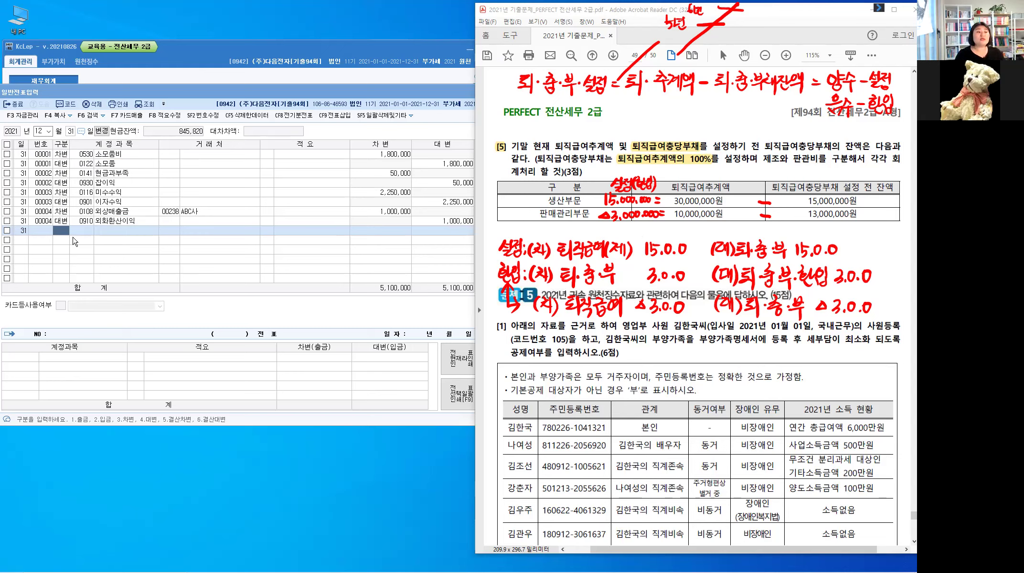
- Open 결산자료입력 and load the closing data for the period January to December 2021
{"action": "left_click", "coordinate": [174, 75]}
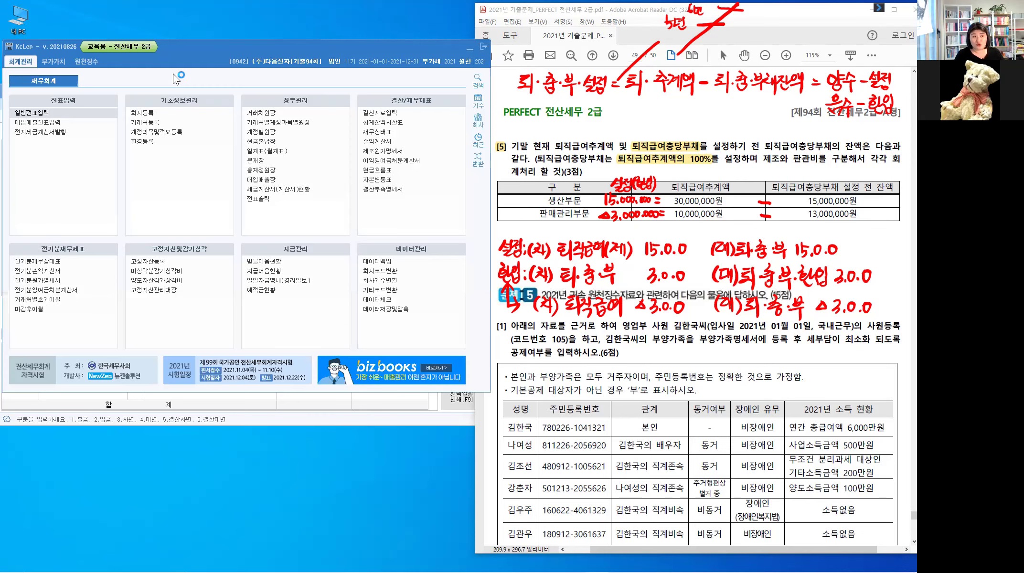
{"action": "left_click", "coordinate": [378, 116]}
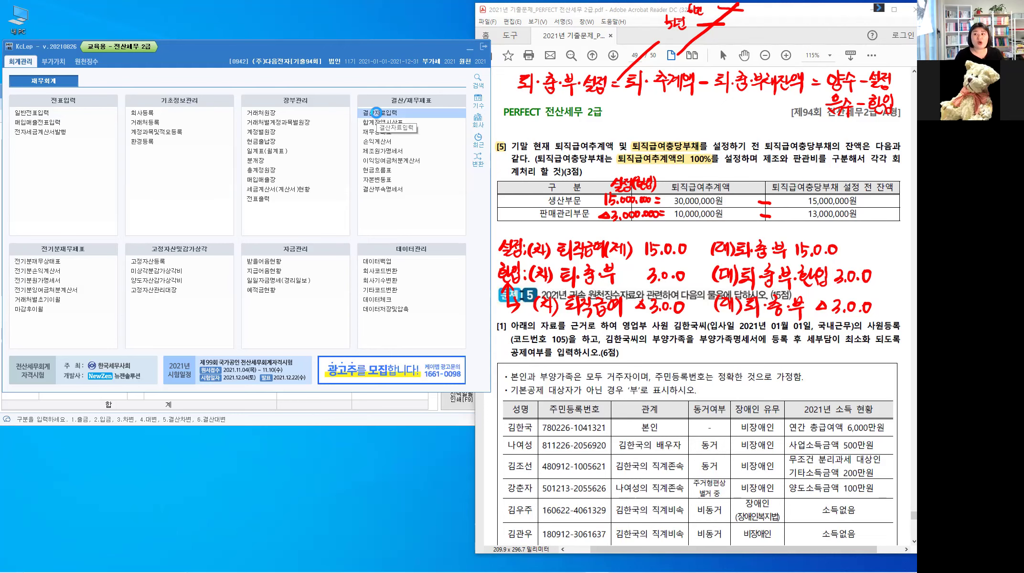
{"action": "left_click", "coordinate": [378, 115]}
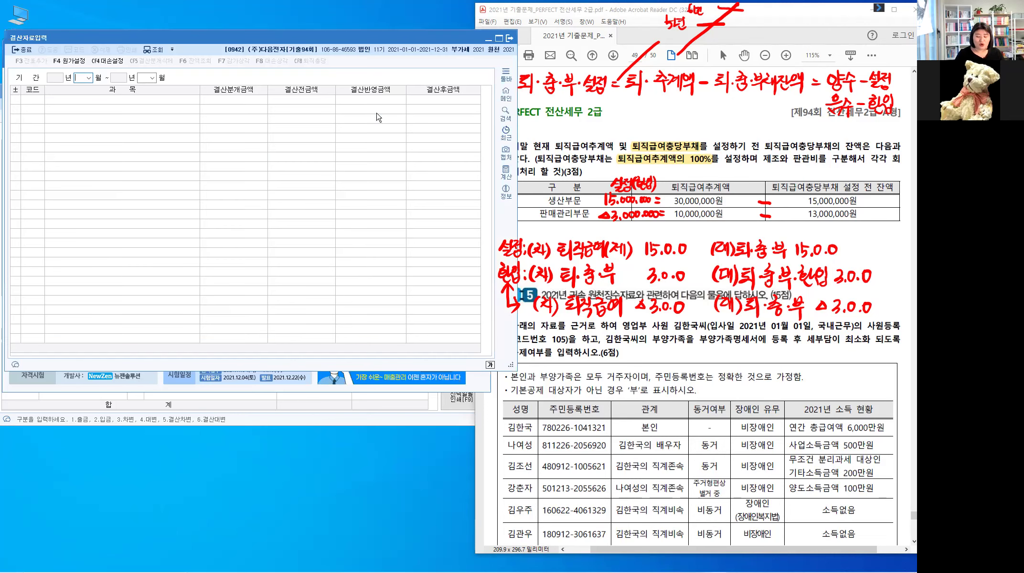
{"action": "type", "text": "1"}
{"action": "key", "text": "Return"}
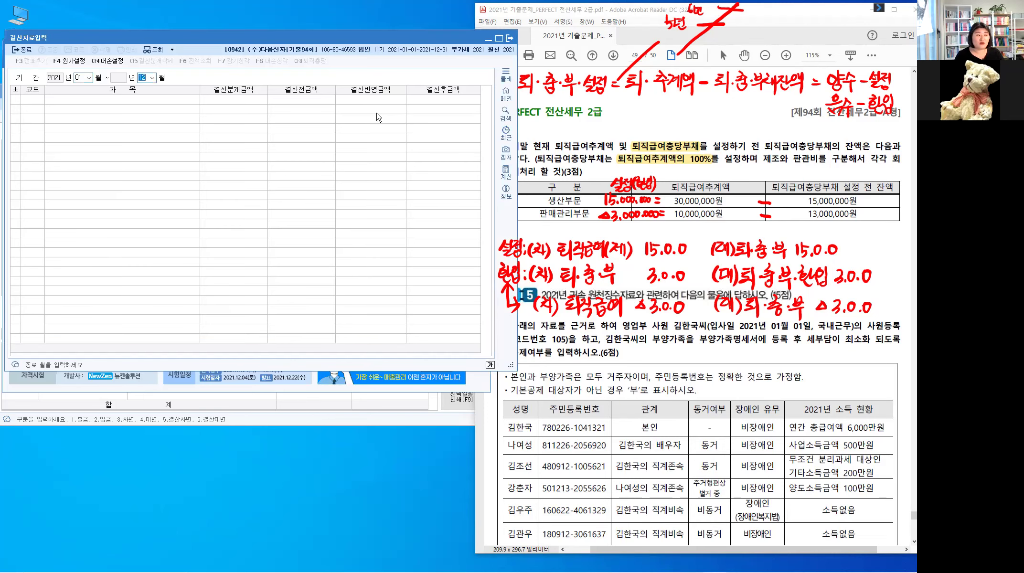
{"action": "key", "text": "Return"}
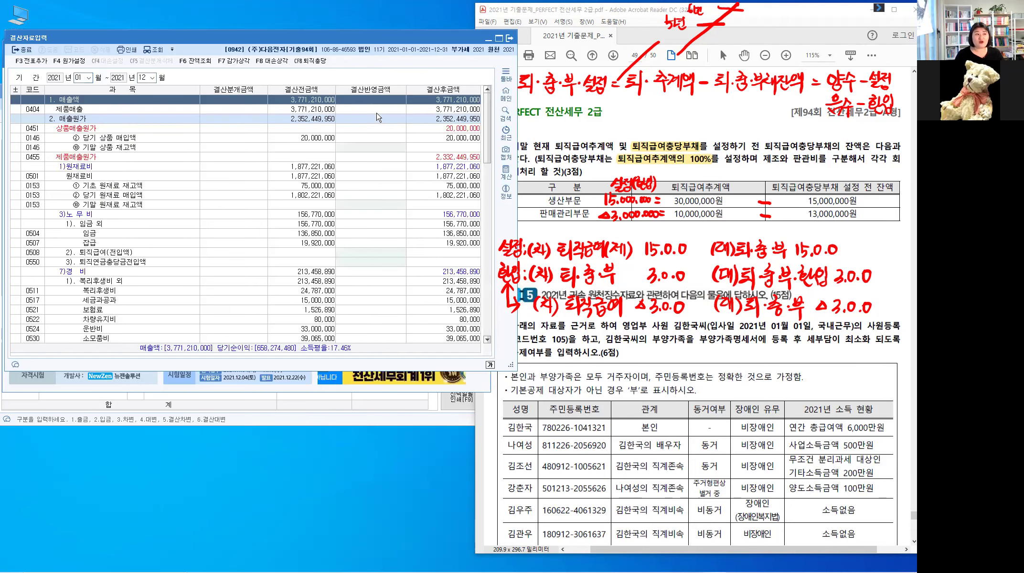
- In the 퇴직충당부채 settings of 결산자료입력, set the 퇴직급여추계액 of the 제조 row (0508) to 30,000,000
{"action": "left_click", "coordinate": [319, 63]}
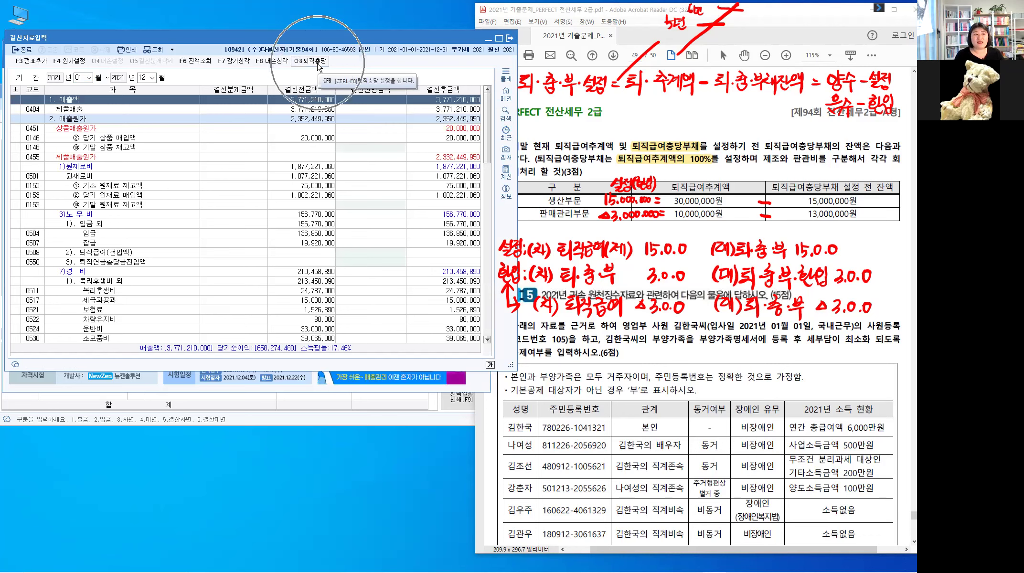
{"action": "left_click", "coordinate": [319, 68]}
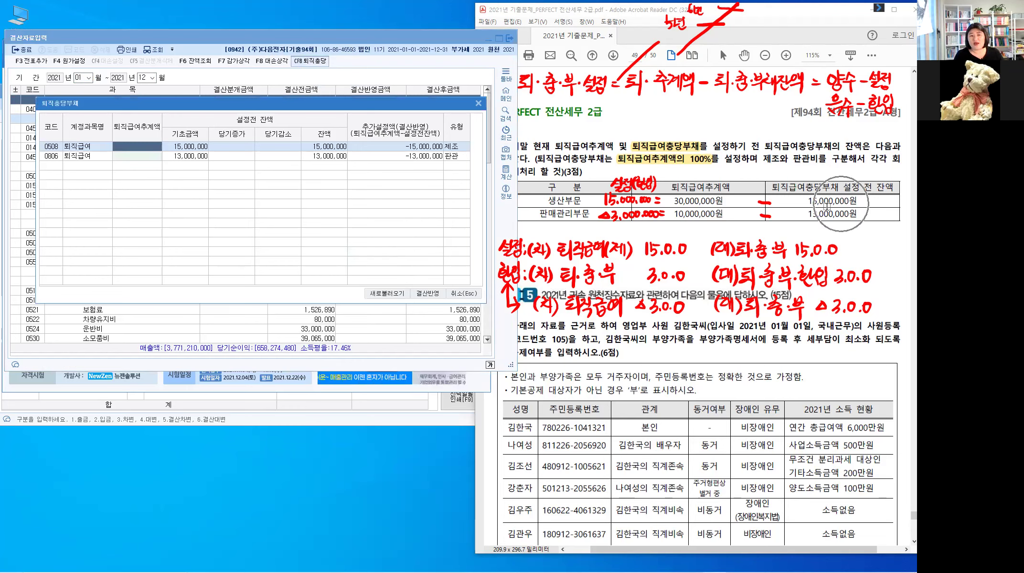
{"action": "key", "text": "ctrl"}
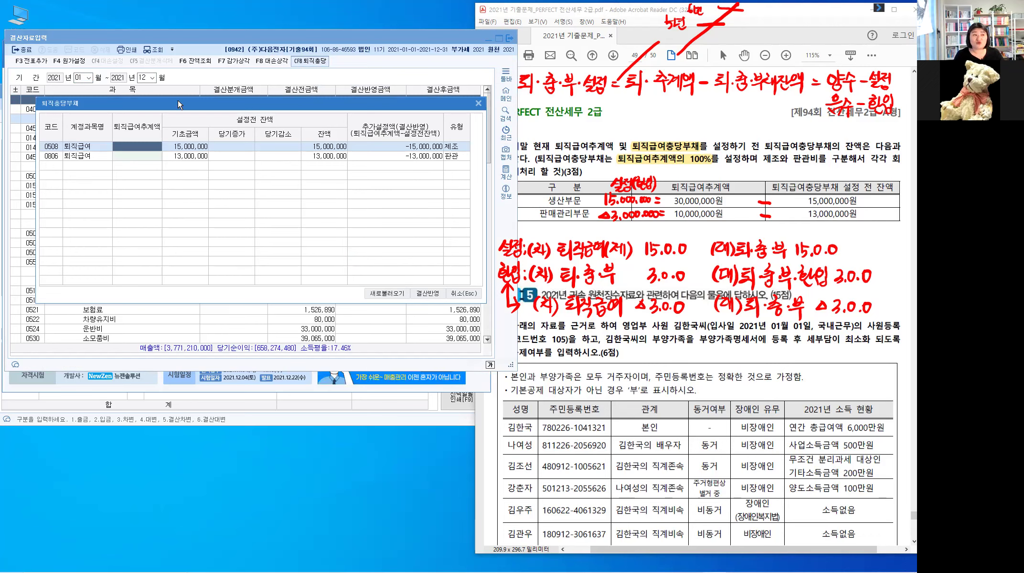
{"action": "left_click_drag", "start_coordinate": [178, 100], "coordinate": [157, 93]}
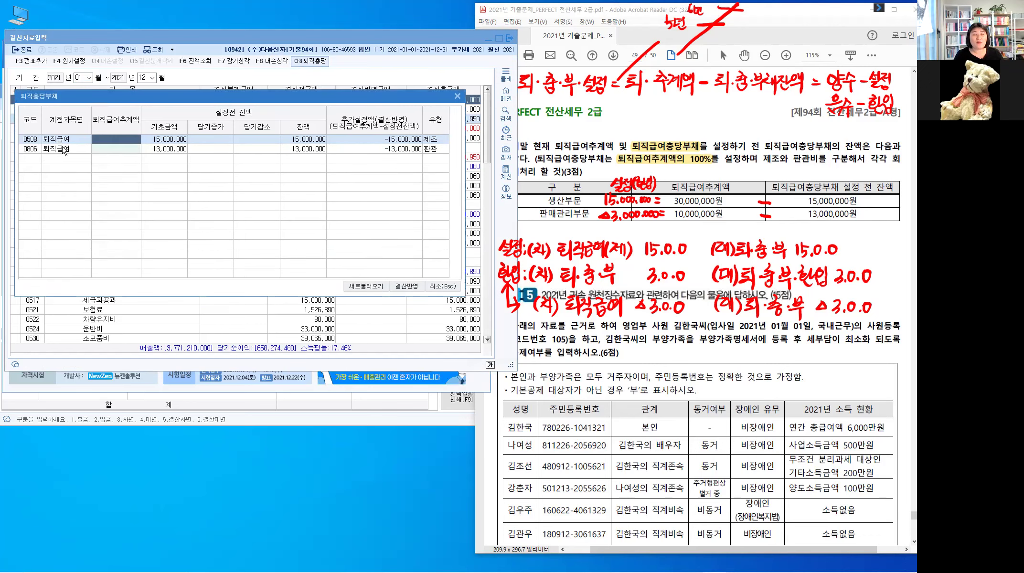
{"action": "key", "text": "ctrl"}
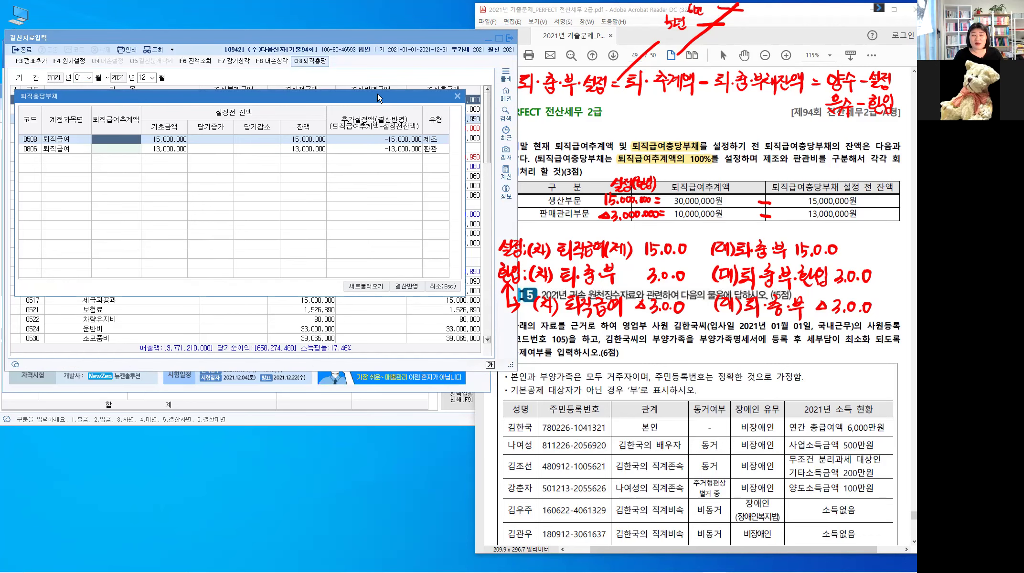
{"action": "left_click_drag", "start_coordinate": [378, 94], "coordinate": [364, 210]}
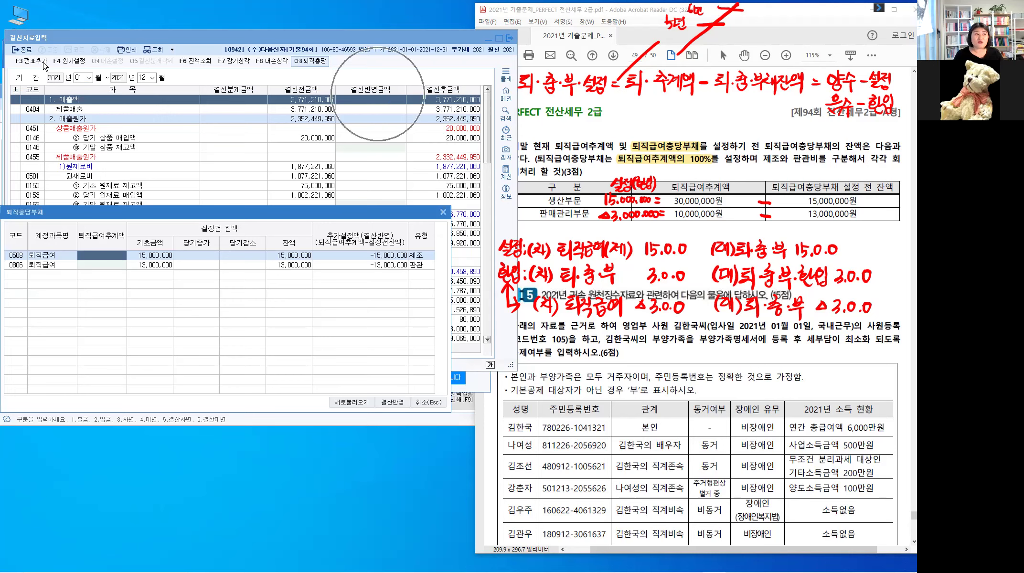
{"action": "left_click", "coordinate": [306, 68]}
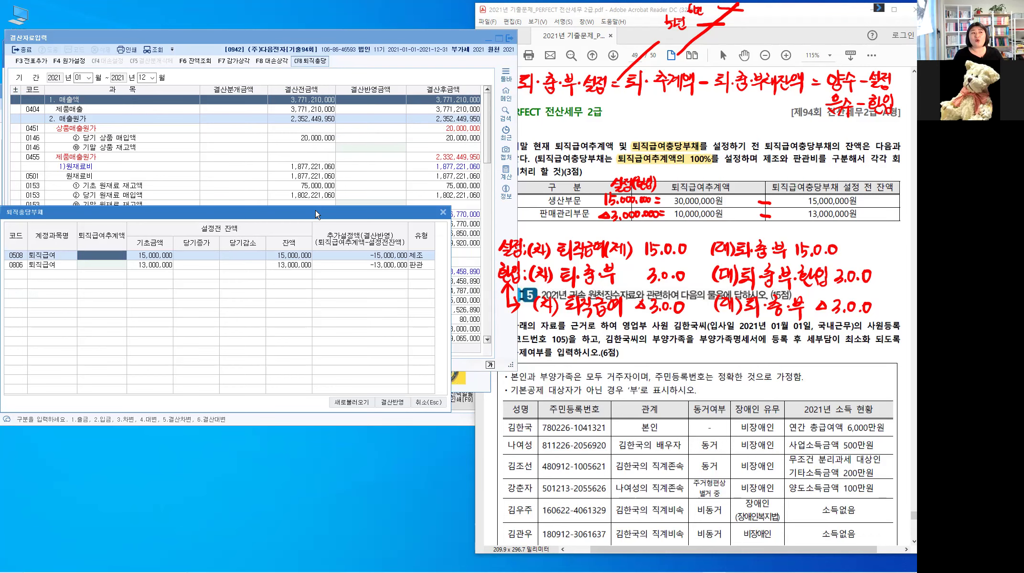
{"action": "left_click", "coordinate": [314, 65]}
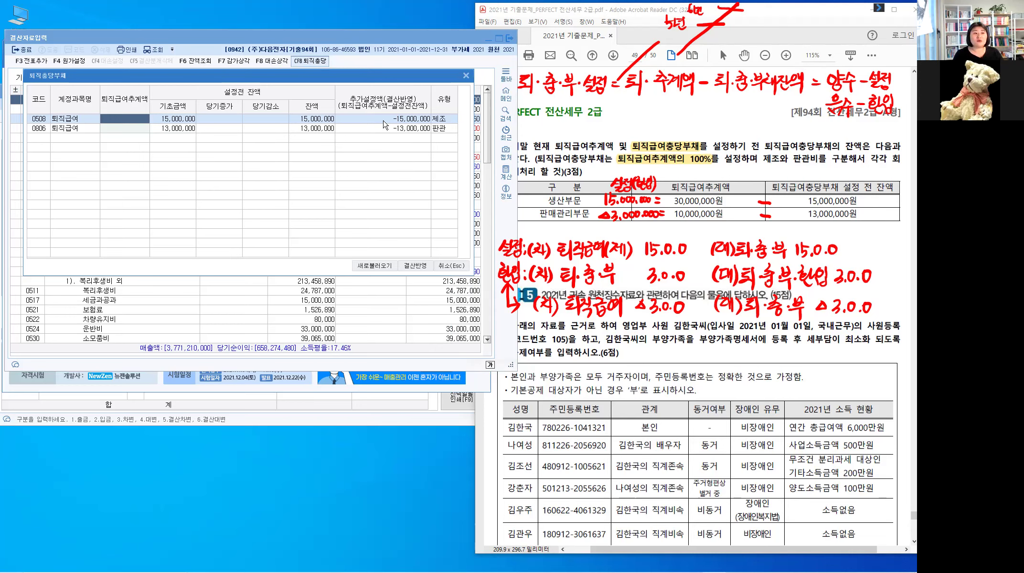
{"action": "key", "text": "ctrl"}
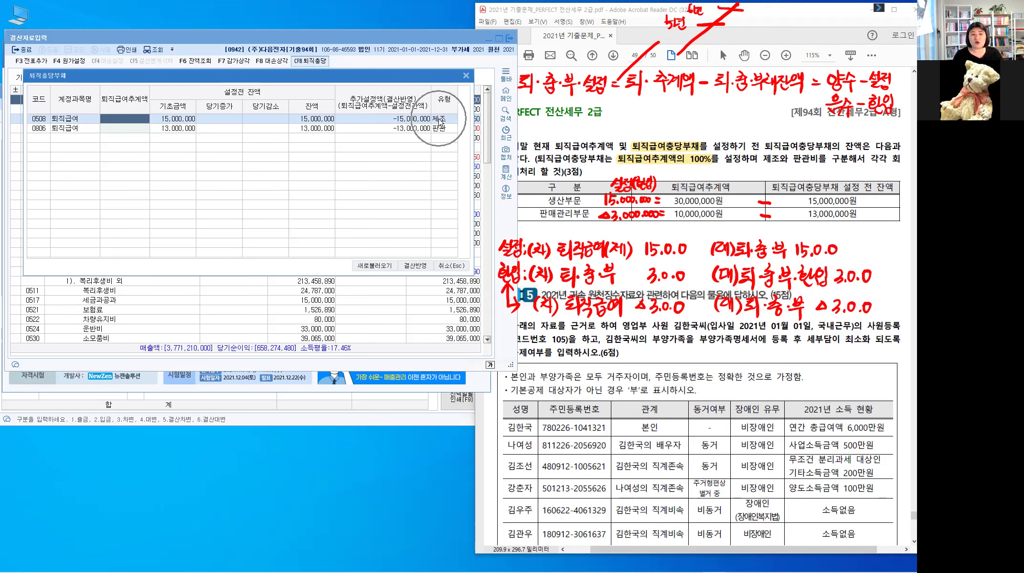
{"action": "type", "text": "30000000"}
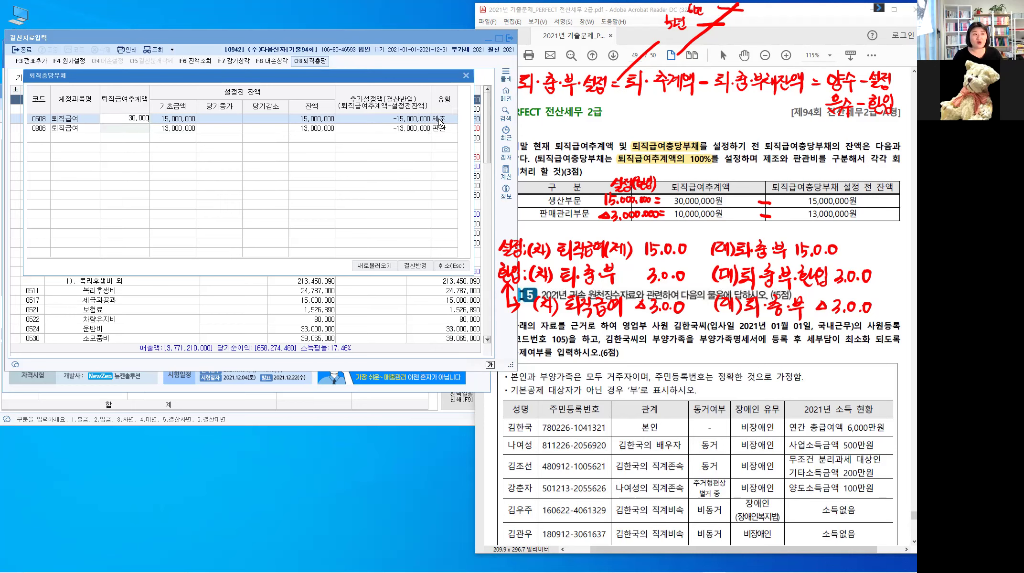
{"action": "key", "text": "Return"}
- Set the 퇴직급여추계액 of the 판관 row (0806) to 10,000,000 and apply both additional provisions to the closing data
{"action": "key", "text": "ctrl"}
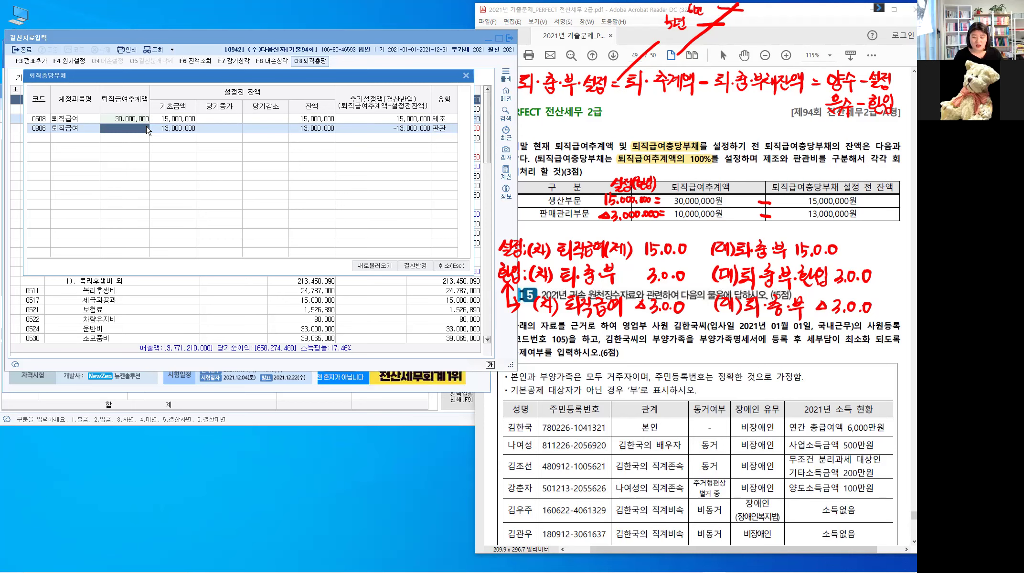
{"action": "type", "text": "10000000"}
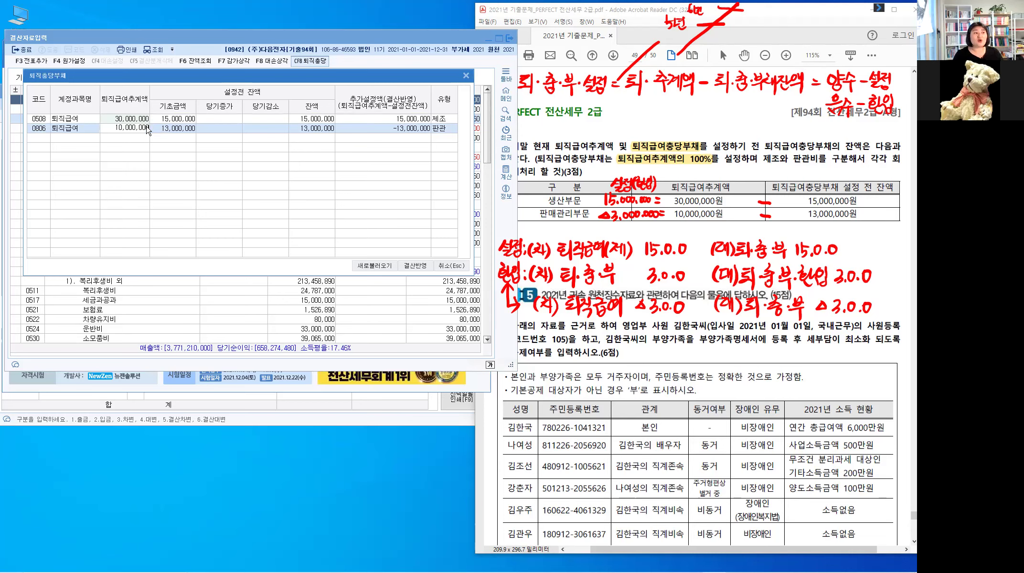
{"action": "key", "text": "Return"}
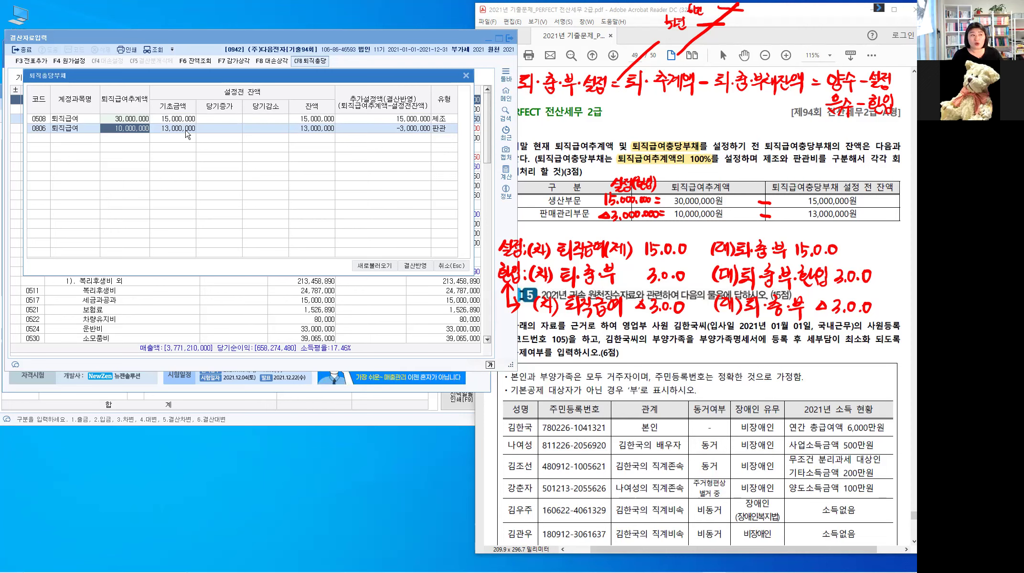
{"action": "left_click", "coordinate": [409, 268]}
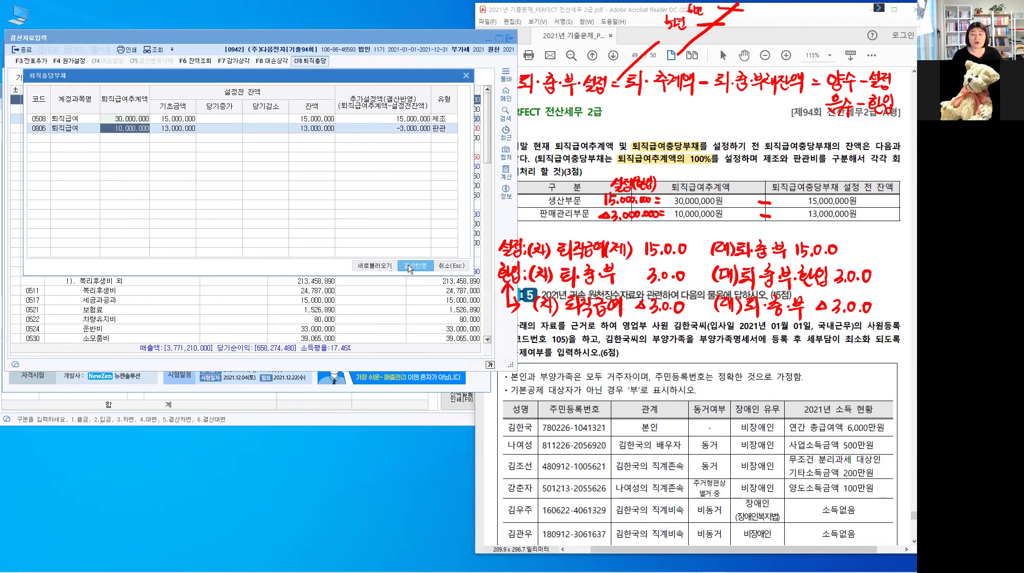
{"action": "left_click", "coordinate": [410, 268]}
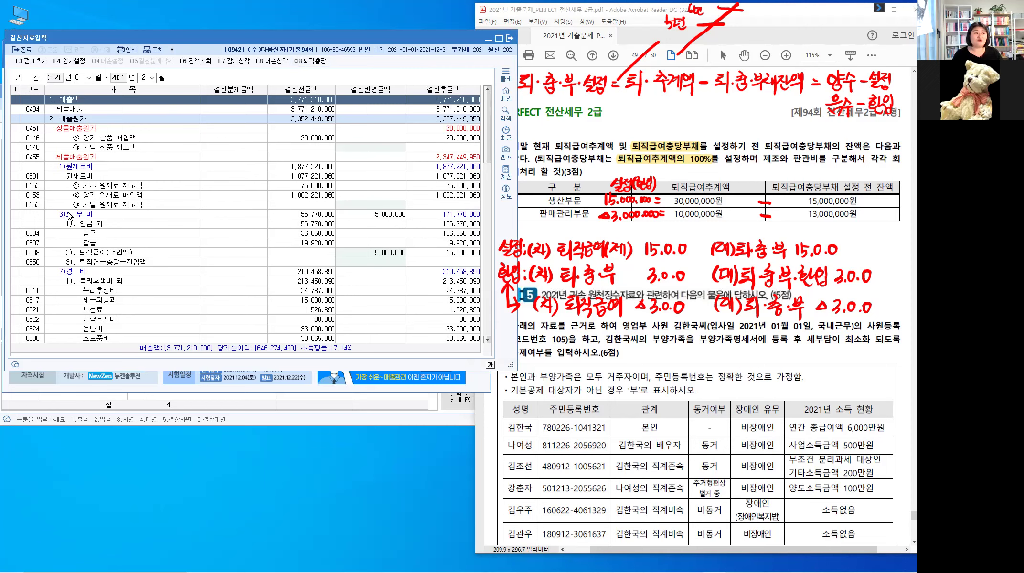
- Check the 결산반영금액 of 퇴직급여(전입액) under 노무비 (0508) and under 판매비와 일반관리비 (0806)
{"action": "left_click", "coordinate": [82, 160]}
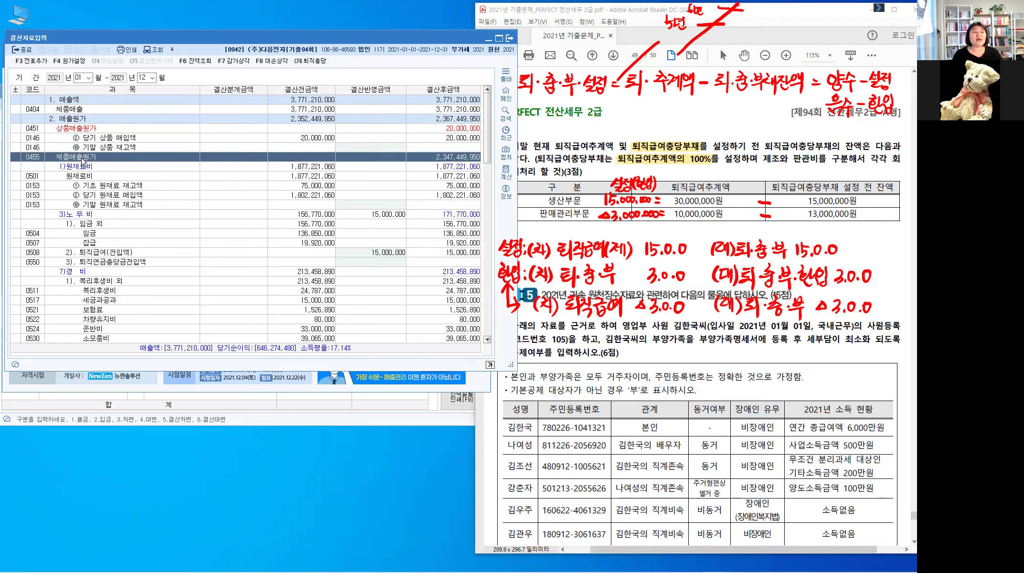
{"action": "left_click", "coordinate": [84, 216]}
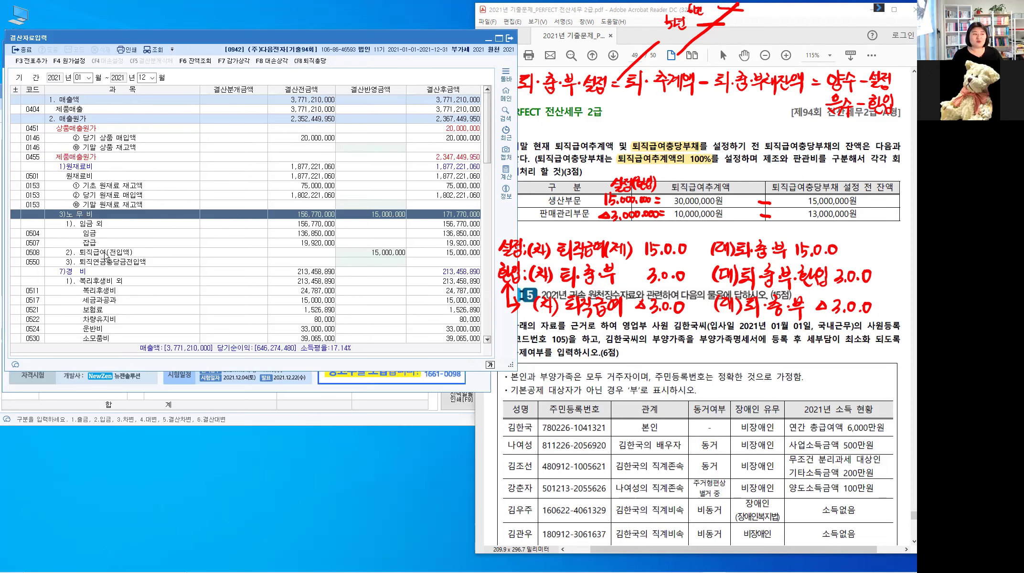
{"action": "left_click", "coordinate": [106, 257]}
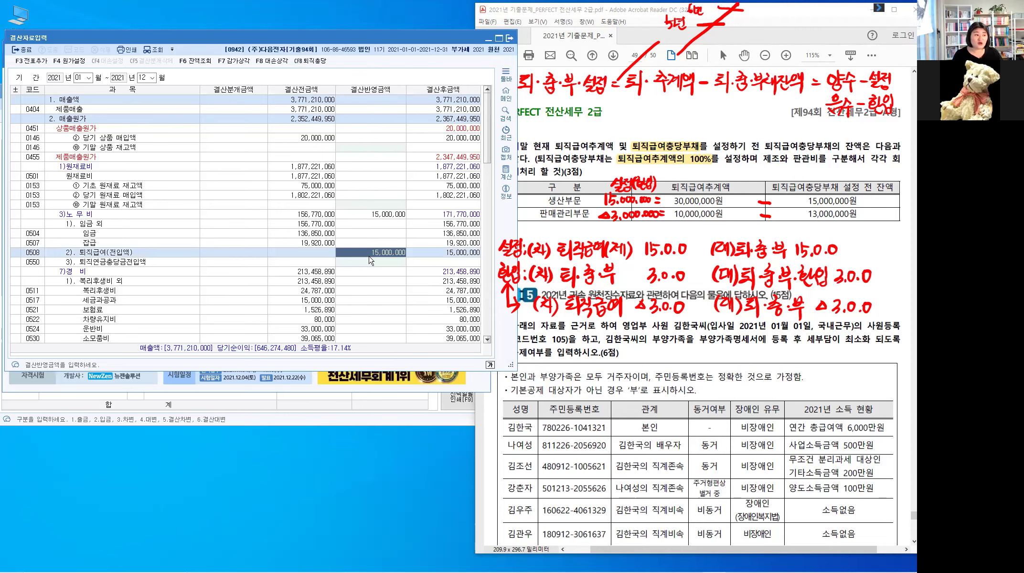
{"action": "scroll", "coordinate": [372, 260], "scroll_direction": "down", "scroll_amount": 5}
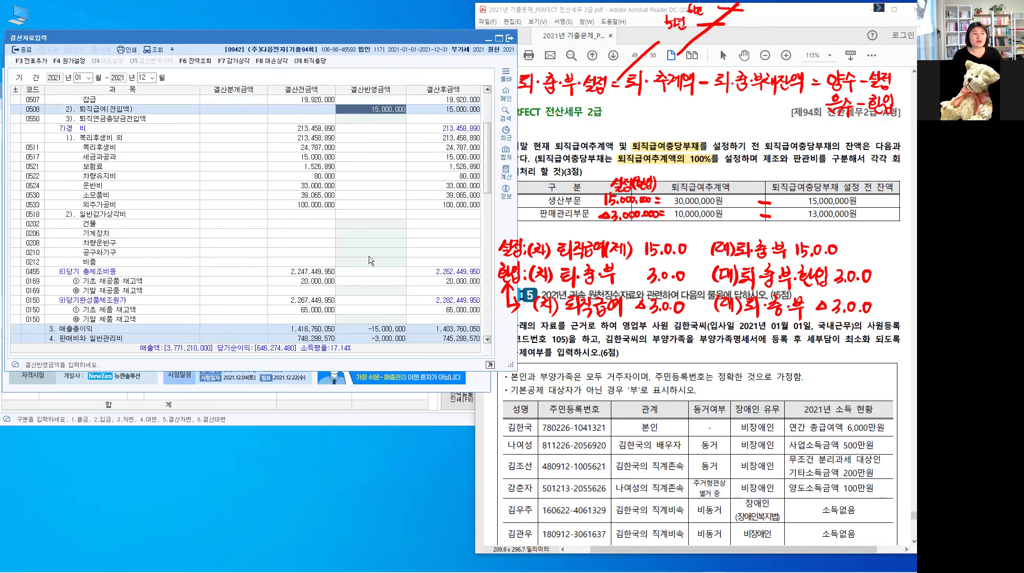
{"action": "scroll", "coordinate": [371, 261], "scroll_direction": "down", "scroll_amount": 4}
{"action": "left_click", "coordinate": [130, 224]}
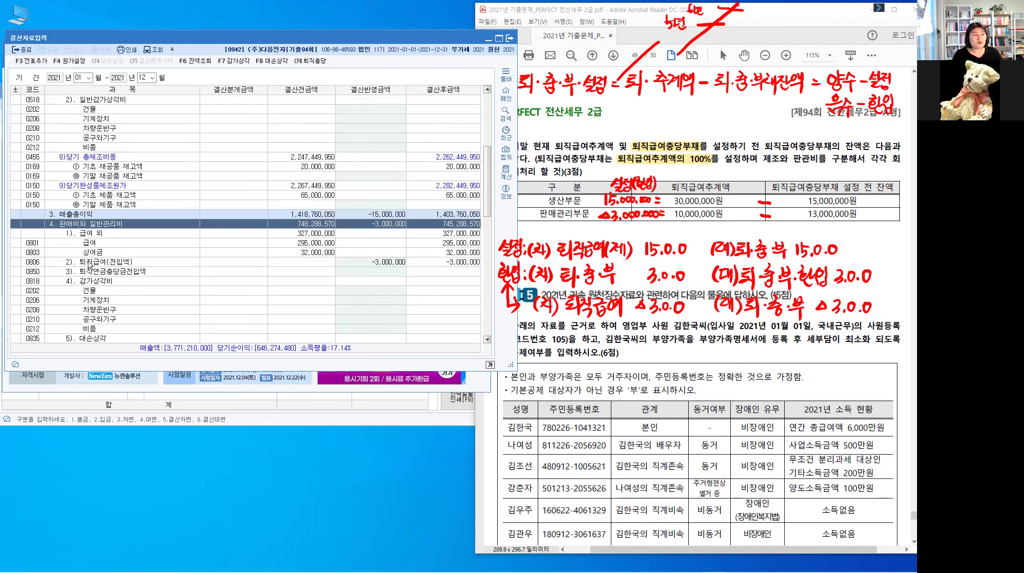
{"action": "left_click", "coordinate": [398, 265]}
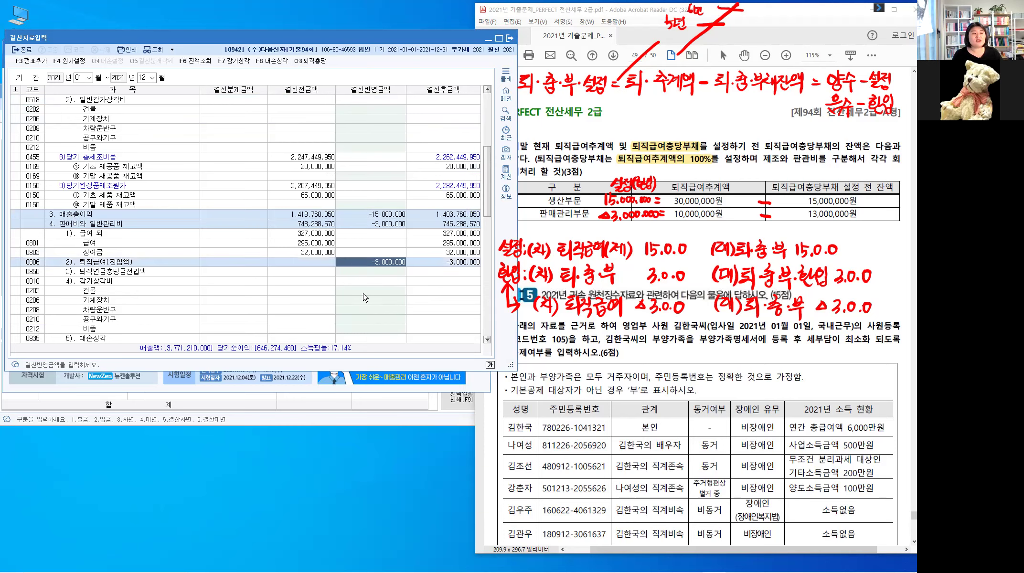
{"action": "left_click", "coordinate": [399, 269]}
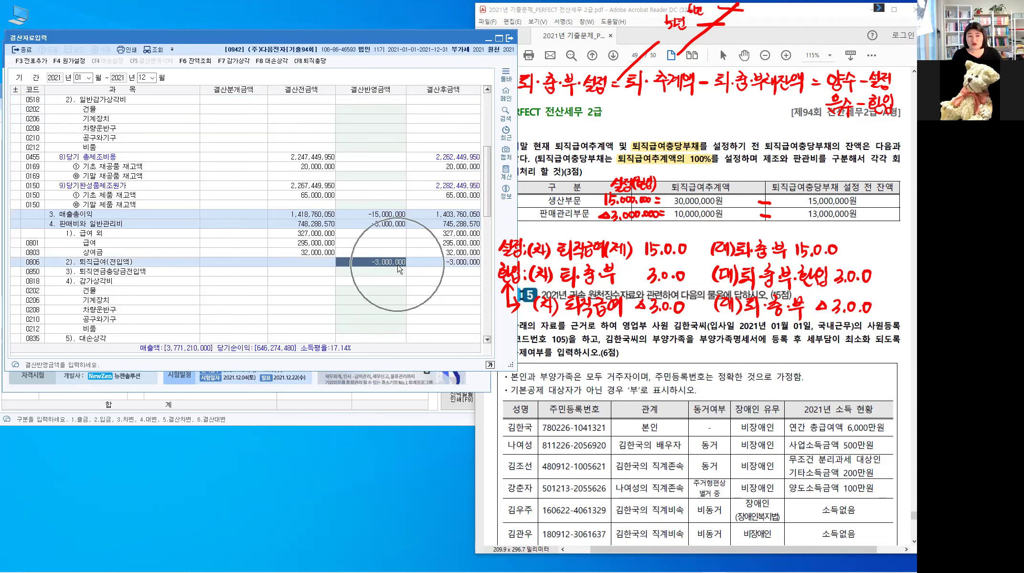
{"action": "left_click", "coordinate": [399, 268]}
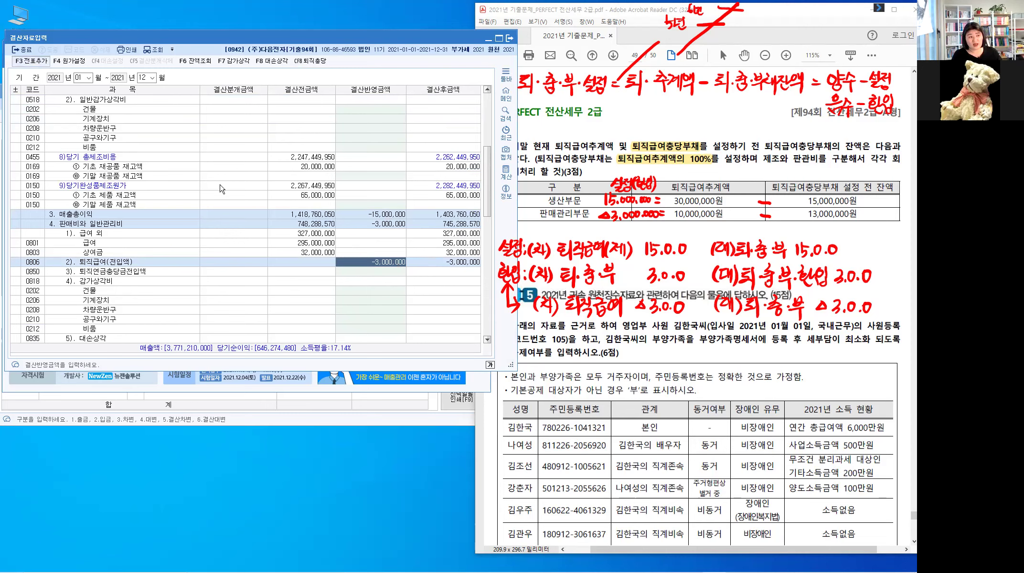
- Add the automatic closing vouchers for the entered closing data to 일반전표
{"action": "key", "text": "F3"}
{"action": "left_click", "coordinate": [287, 217]}
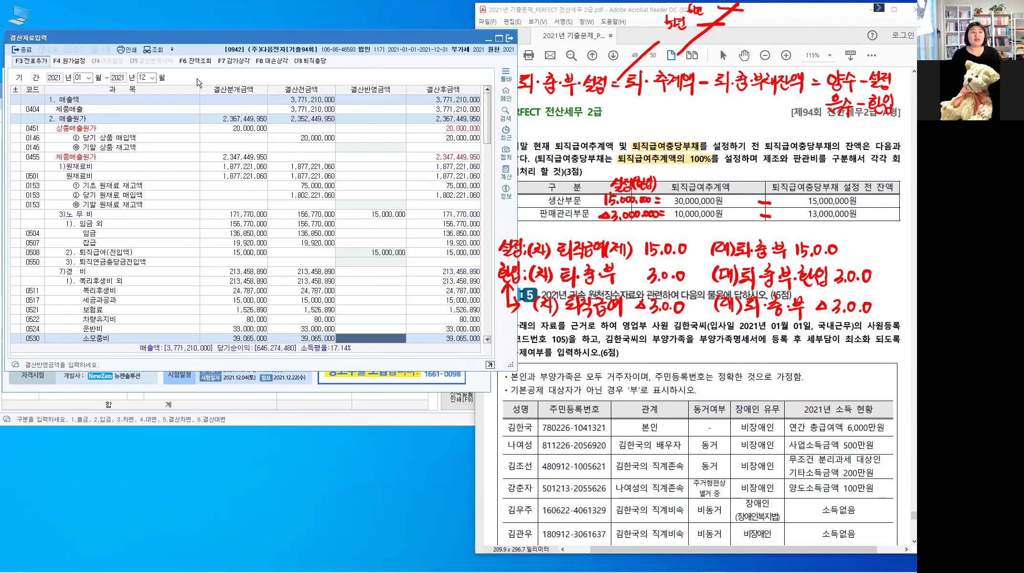
{"action": "left_click", "coordinate": [209, 84]}
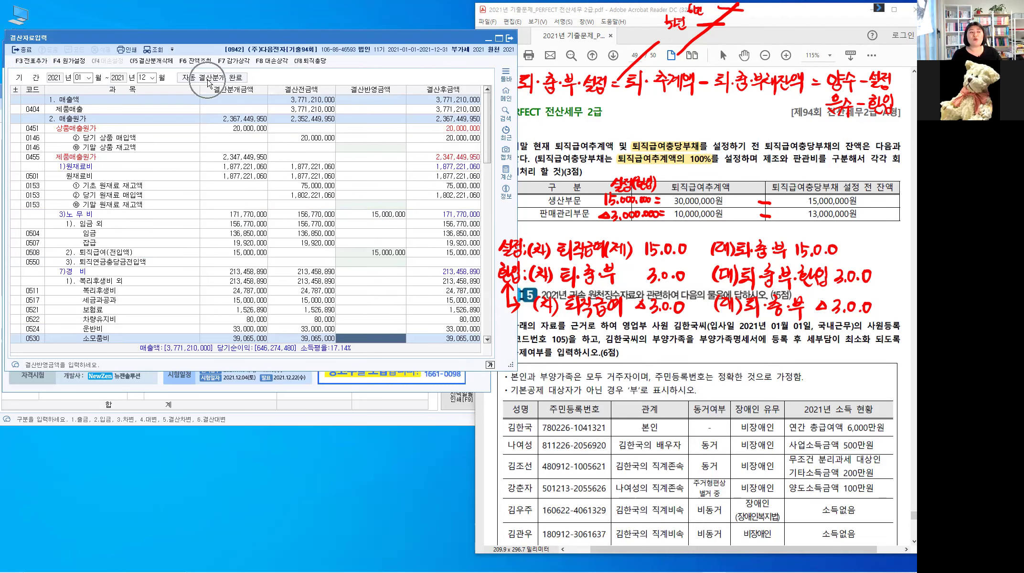
- Close 결산자료입력 and return to the December 31, 2021 entries in 일반전표입력
{"action": "left_click", "coordinate": [27, 50]}
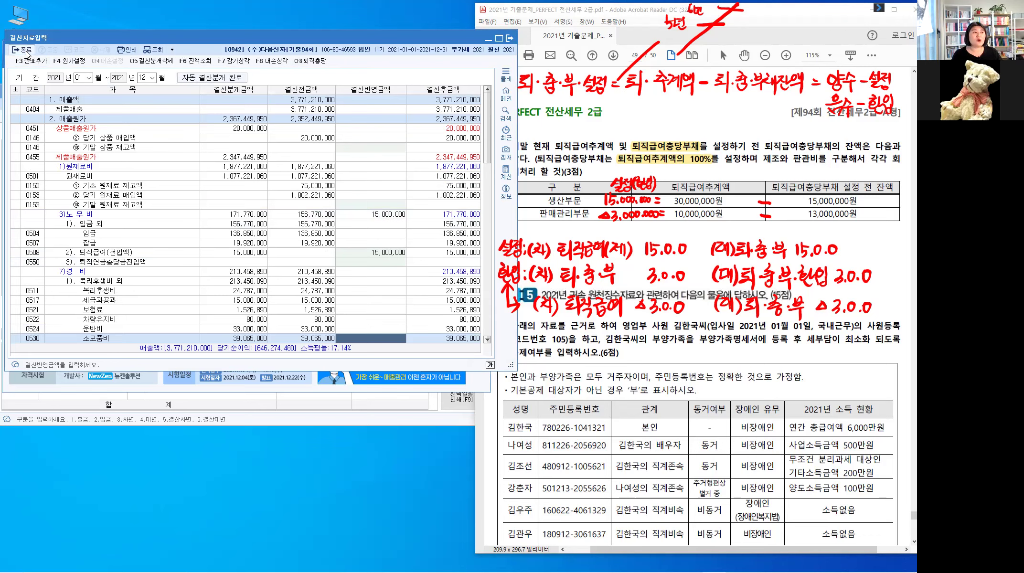
{"action": "key", "text": "Escape"}
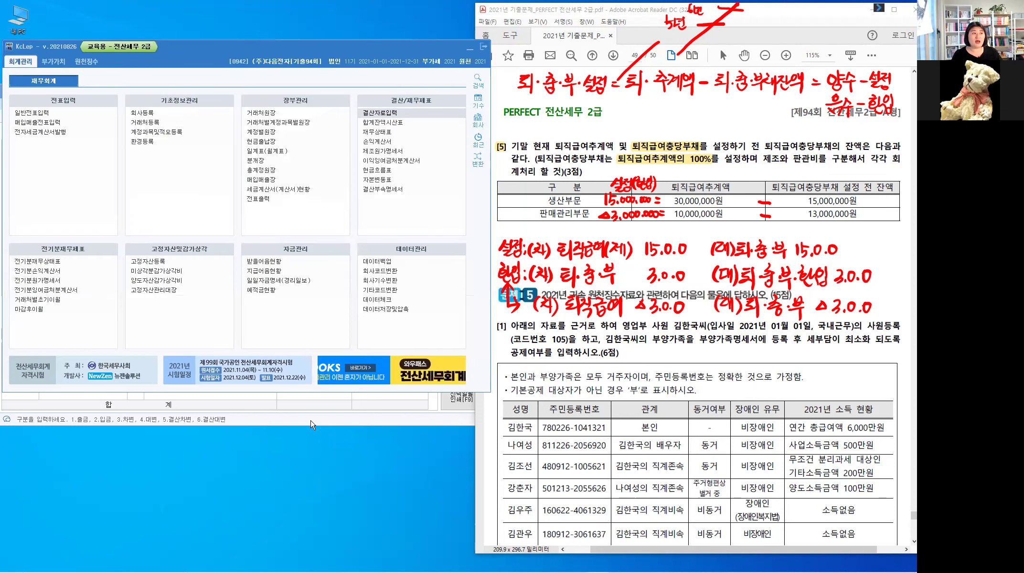
{"action": "left_click", "coordinate": [312, 424]}
{"action": "left_click", "coordinate": [190, 203]}
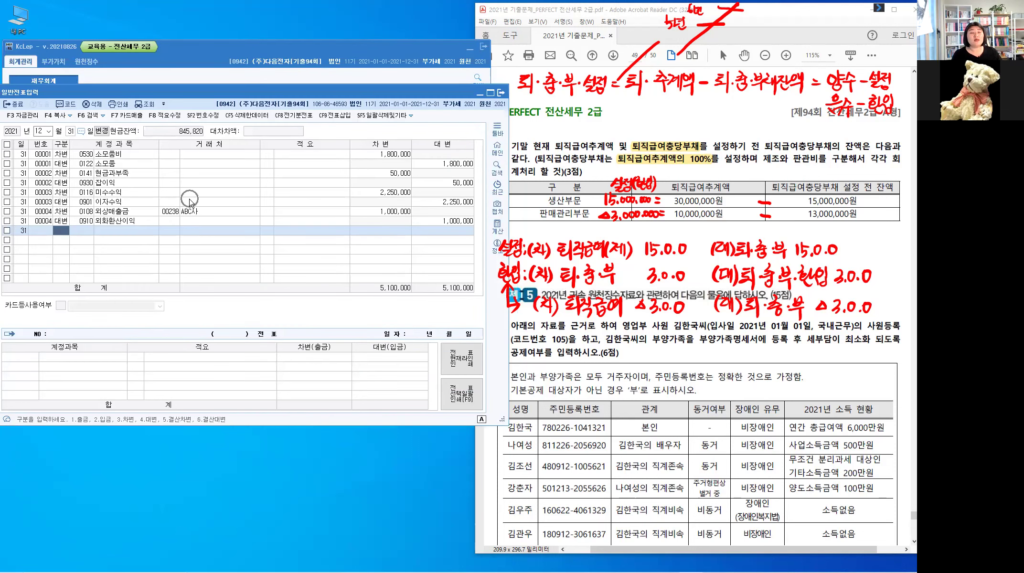
- Reload the December 31 entries and examine the automatic 퇴직급여 closing vouchers for 판관비 (0806) and 제조원가 (0508)
{"action": "left_click", "coordinate": [148, 104]}
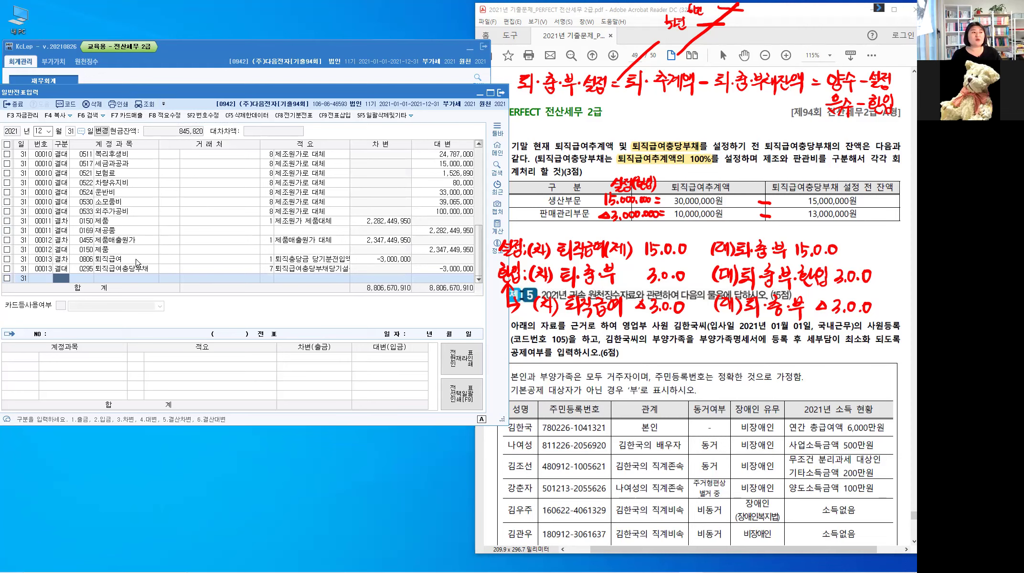
{"action": "left_click", "coordinate": [137, 261]}
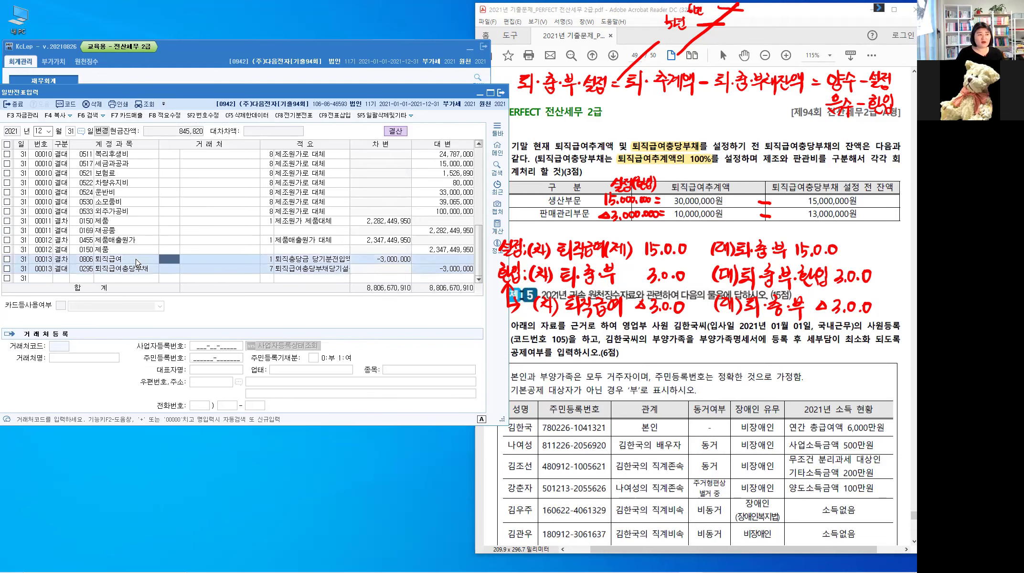
{"action": "left_click", "coordinate": [92, 257]}
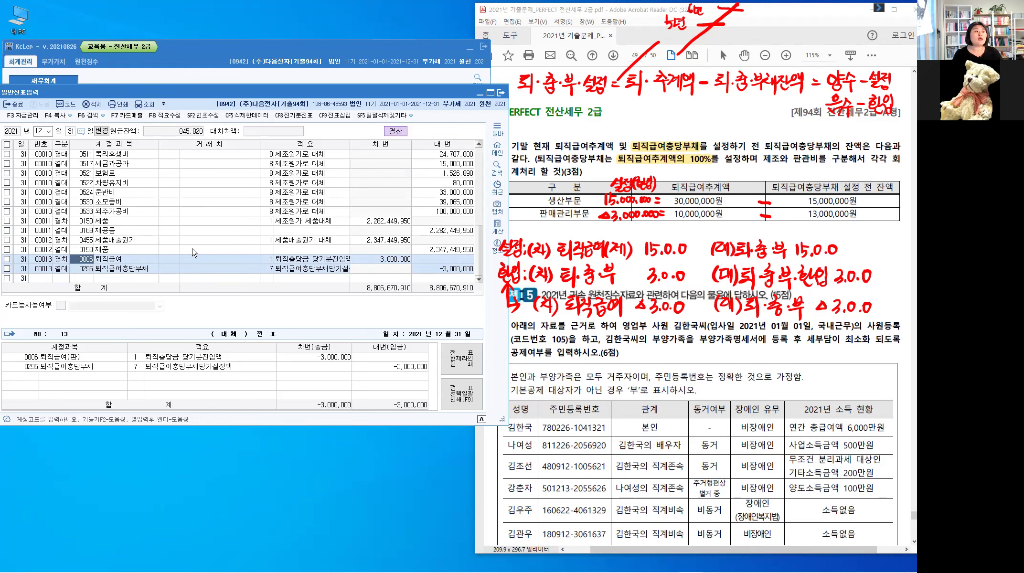
{"action": "scroll", "coordinate": [194, 253], "scroll_direction": "up", "scroll_amount": 3}
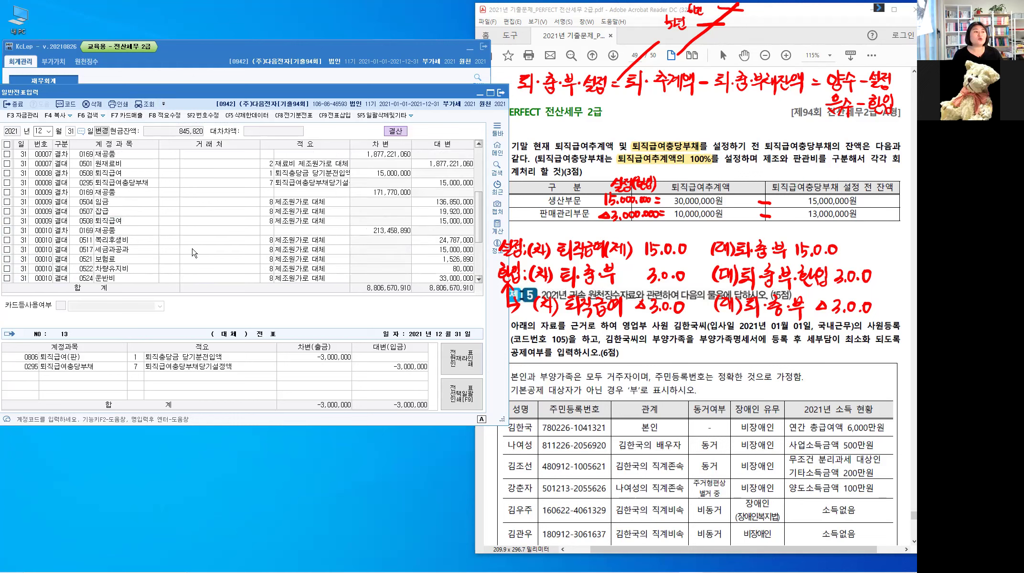
{"action": "left_click", "coordinate": [137, 174]}
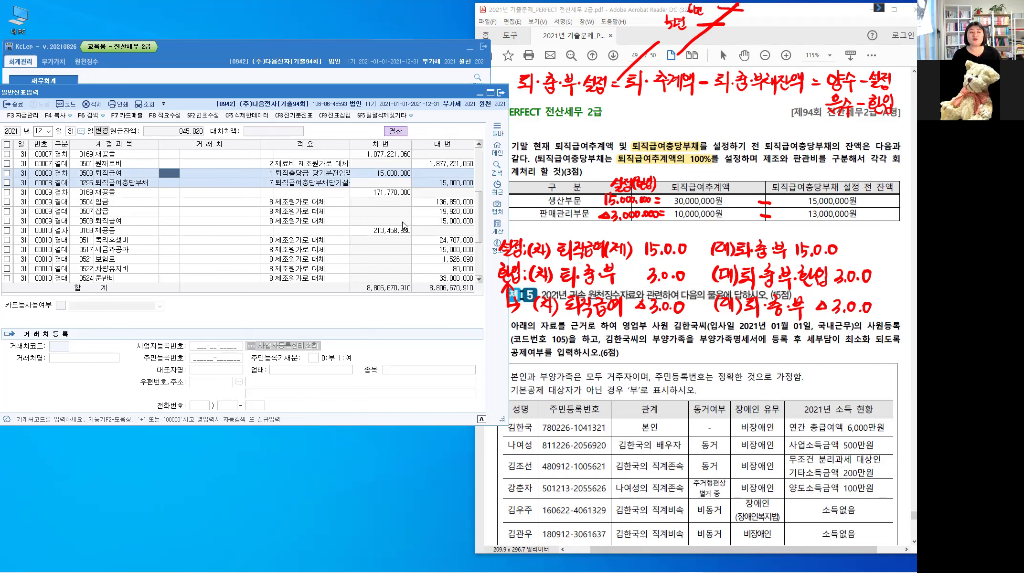
{"action": "scroll", "coordinate": [48, 280], "scroll_direction": "down", "scroll_amount": 3}
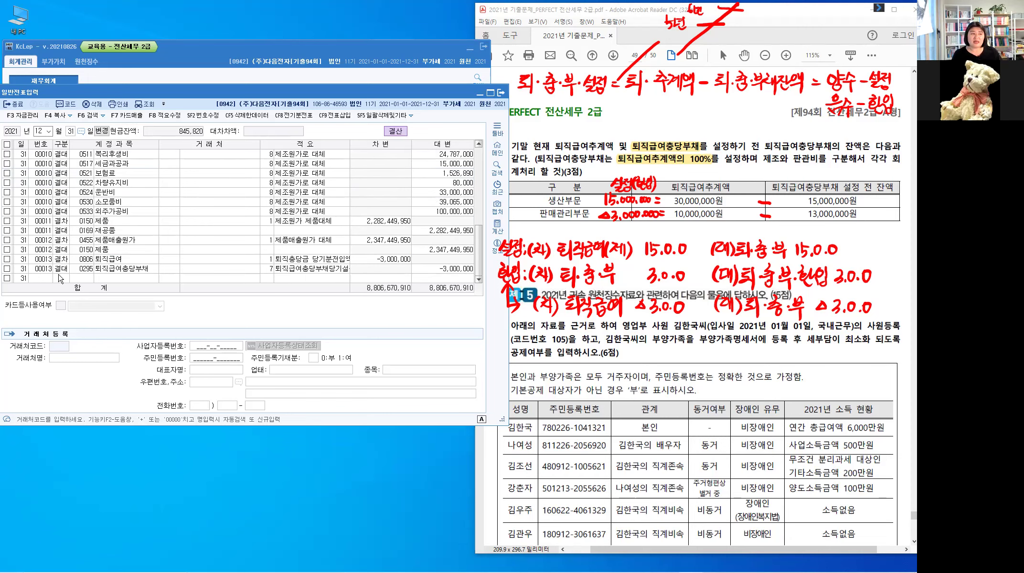
- Add a 차변 line for 0295 퇴직급여충당부채 of 3,000,000 with the 적요 퇴직급여충당부채당기설정액 on December 31
{"action": "left_click", "coordinate": [61, 278]}
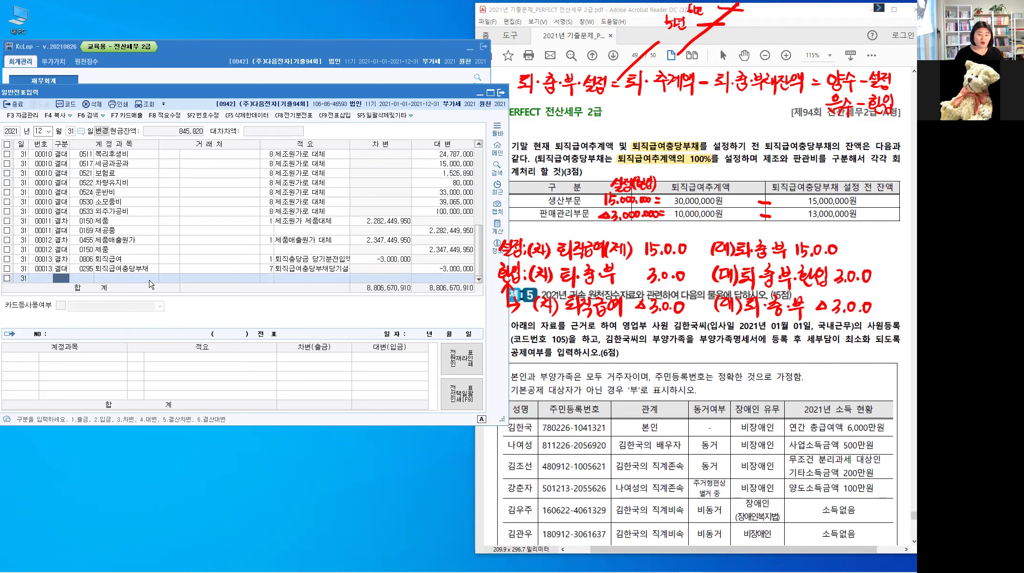
{"action": "type", "text": "3"}
{"action": "key", "text": "Return"}
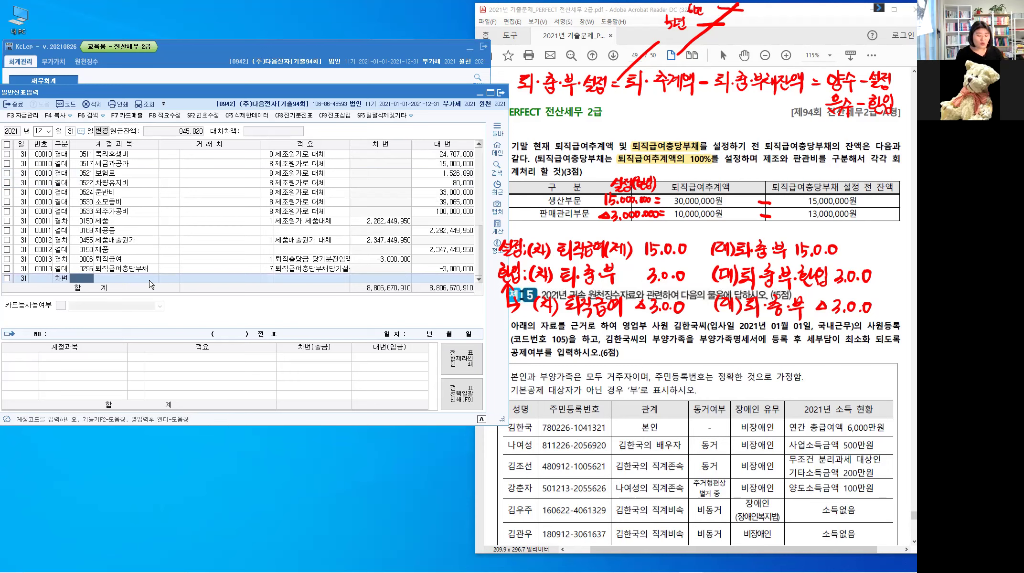
{"action": "type", "text": "295"}
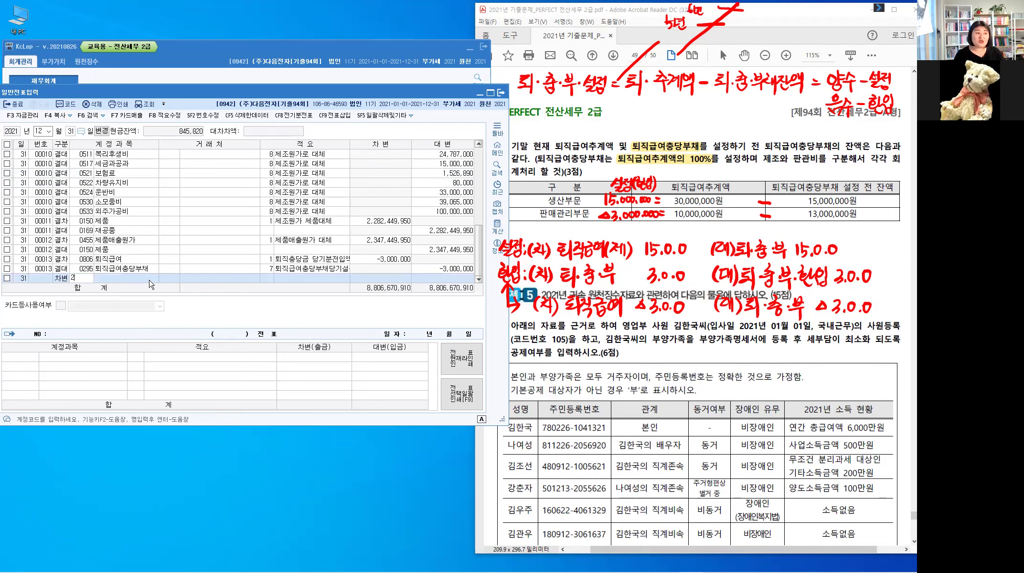
{"action": "key", "text": "Return"}
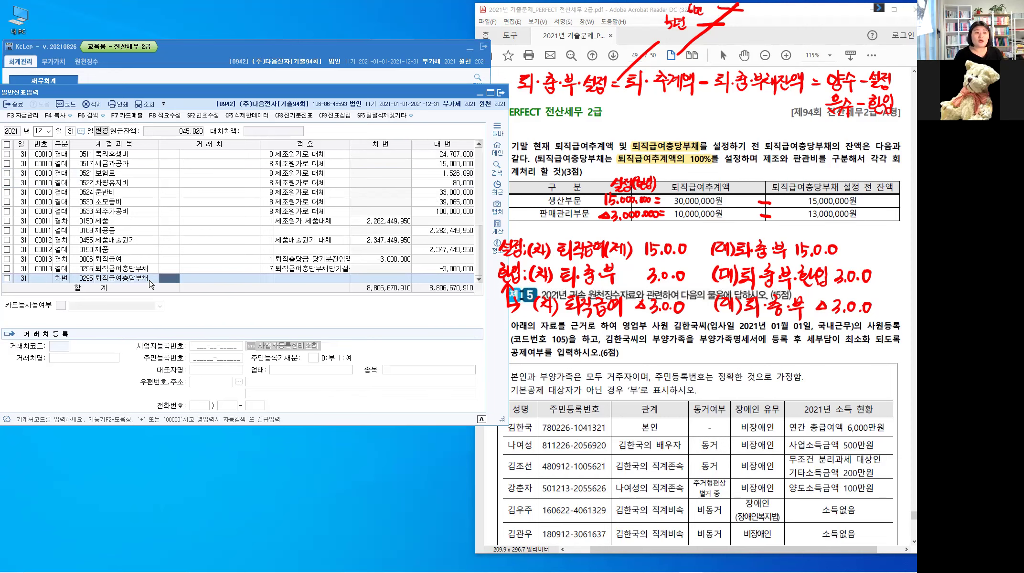
{"action": "key", "text": "Return"}
{"action": "type", "text": "7"}
{"action": "key", "text": "Return"}
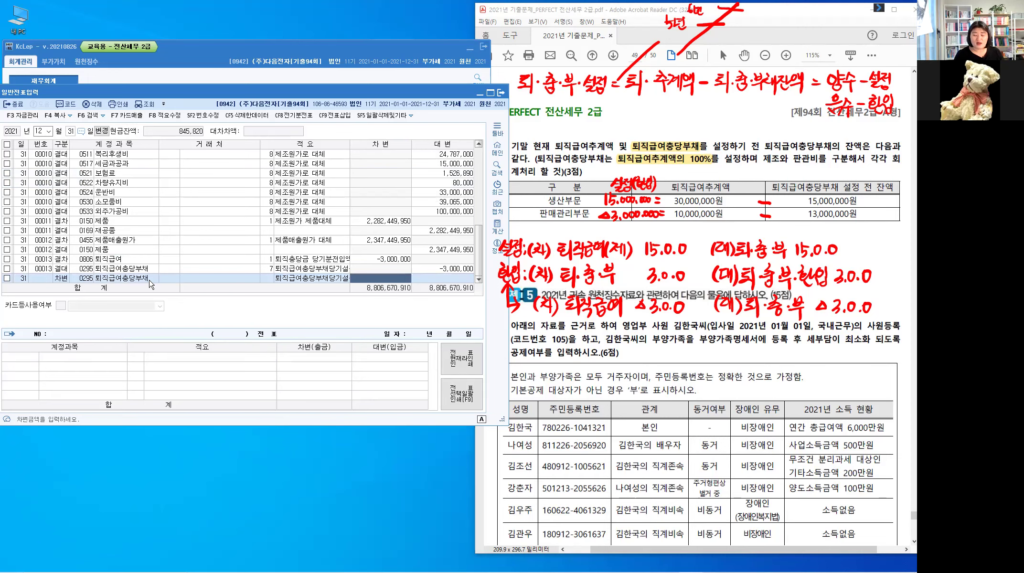
{"action": "type", "text": "3,000,000"}
{"action": "key", "text": "Return"}
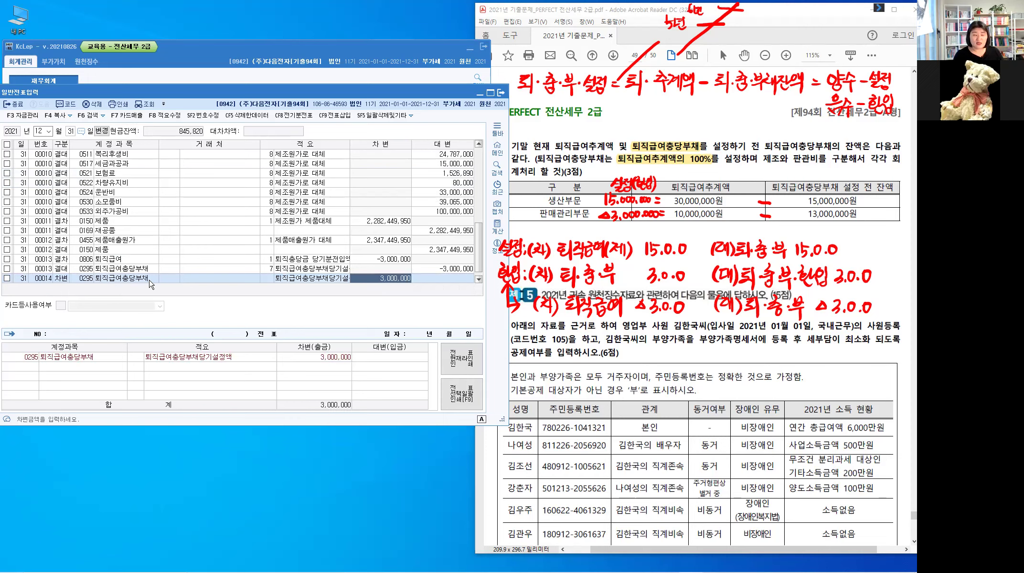
- Add the matching 대변 line using account 0852 퇴직급여충당부채환입 (판매관리비) for 3,000,000
{"action": "key", "text": "Return"}
{"action": "type", "text": "4"}
{"action": "type", "text": "xhlww"}
{"action": "key", "text": "Return"}
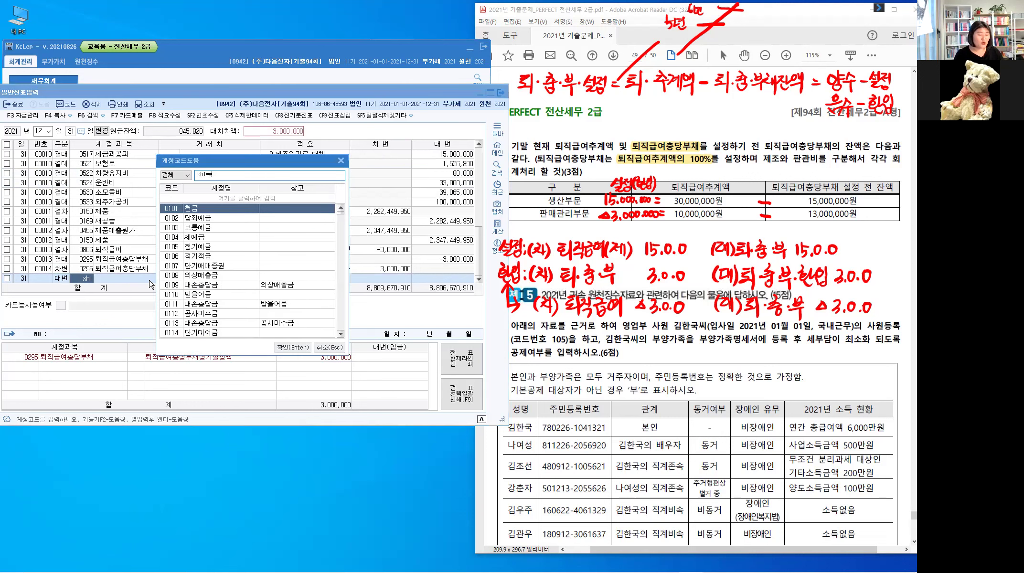
{"action": "key", "text": "Escape"}
{"action": "key", "text": "Hangul"}
{"action": "key", "text": "Hangul"}
{"action": "type", "text": "퇴직"}
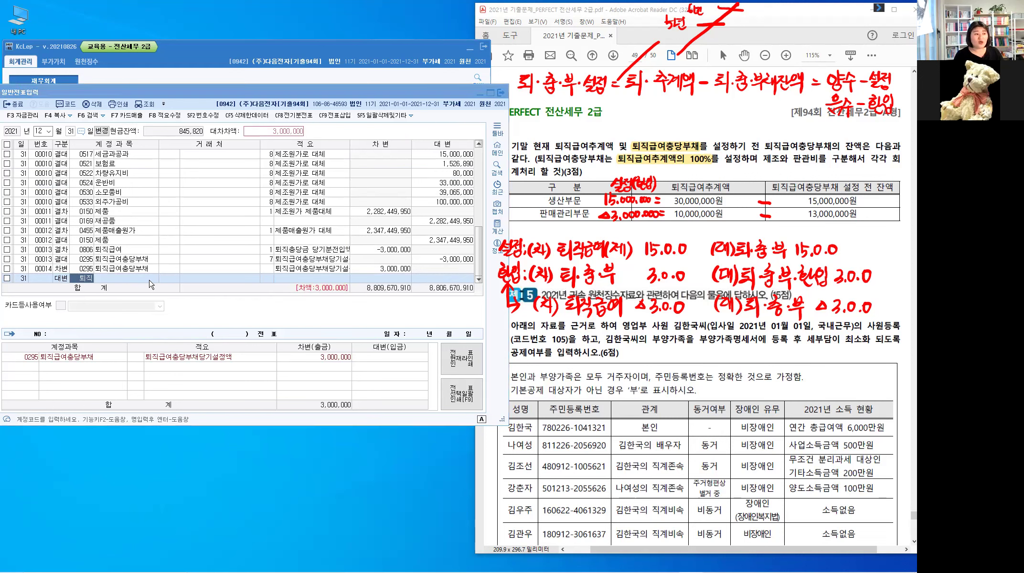
{"action": "key", "text": "Return"}
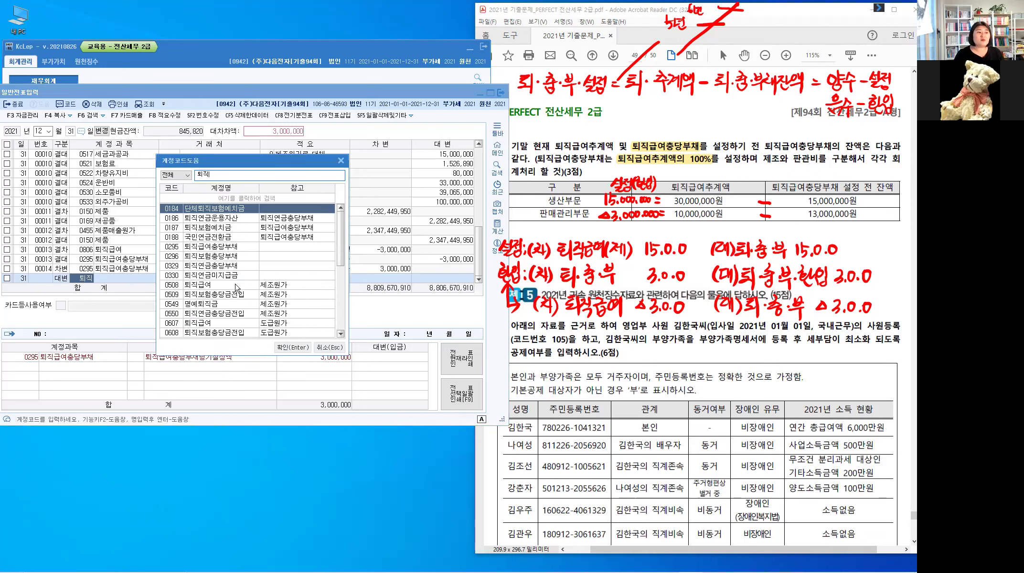
{"action": "scroll", "coordinate": [238, 288], "scroll_direction": "down", "scroll_amount": 5}
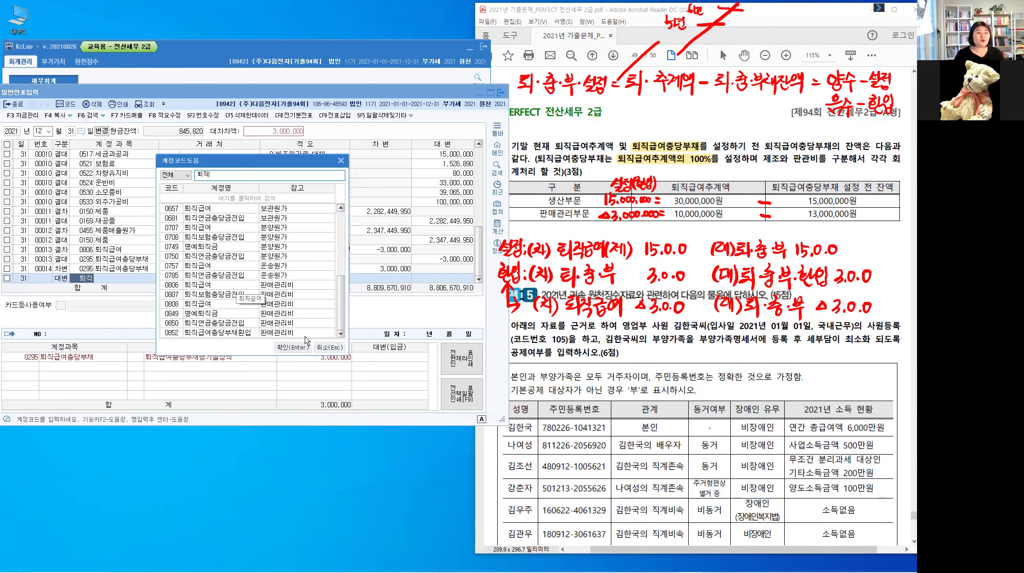
{"action": "left_click", "coordinate": [193, 334]}
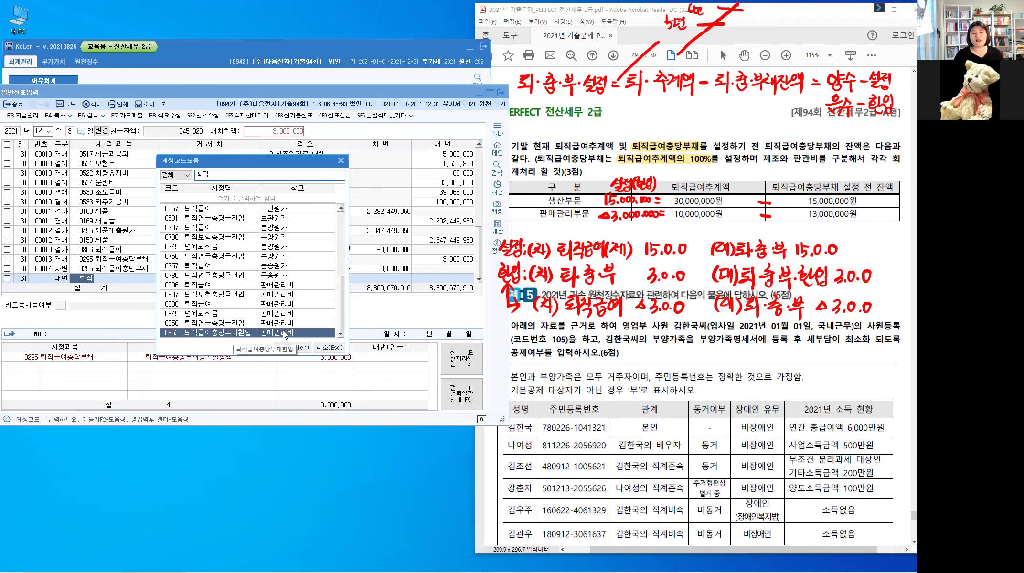
{"action": "key", "text": "ctrl"}
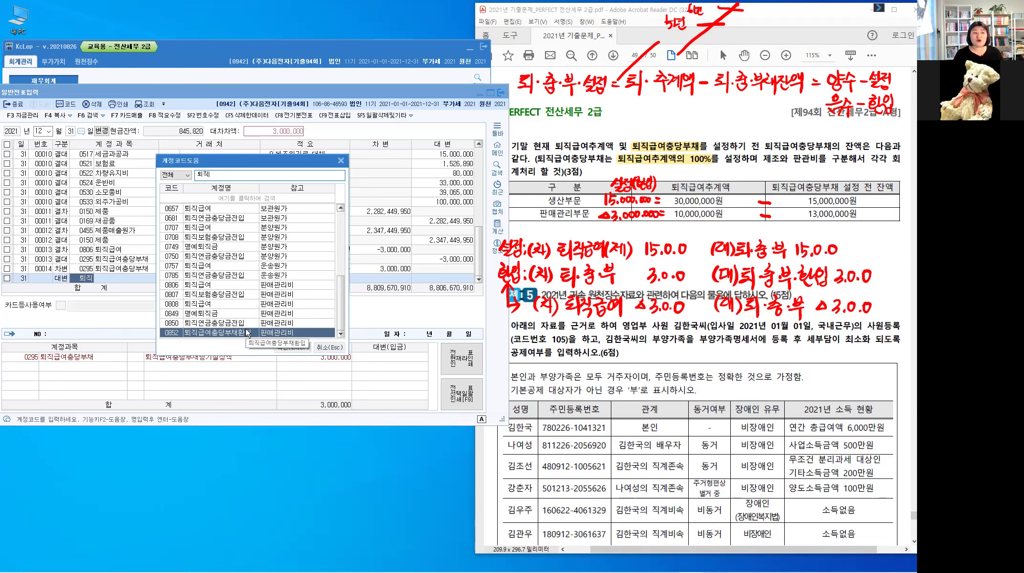
{"action": "left_click", "coordinate": [299, 354]}
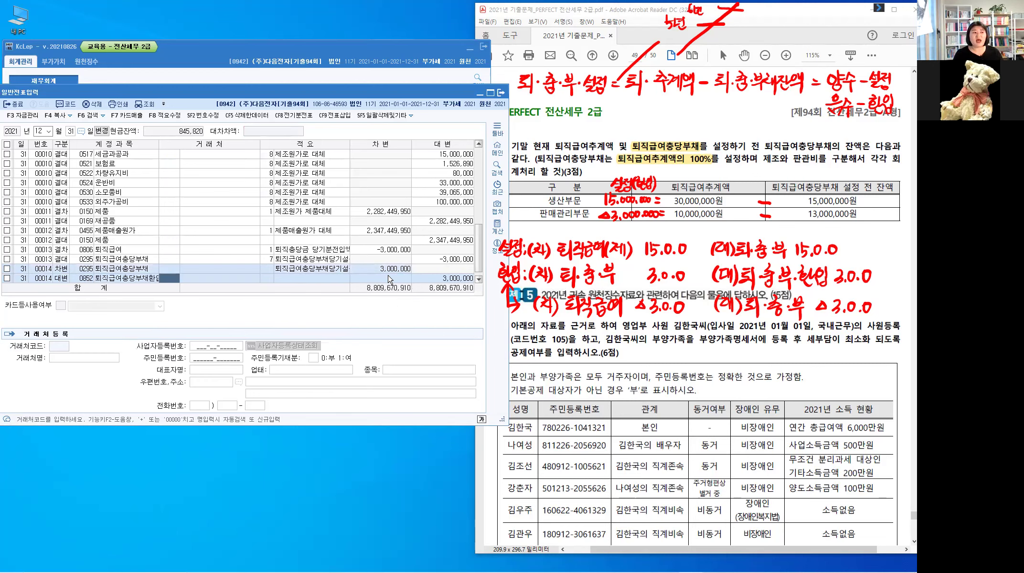
- Compare the manual 환입 voucher 00014 with automatic voucher 00013, and delete both lines of voucher 00014
{"action": "left_click", "coordinate": [333, 252]}
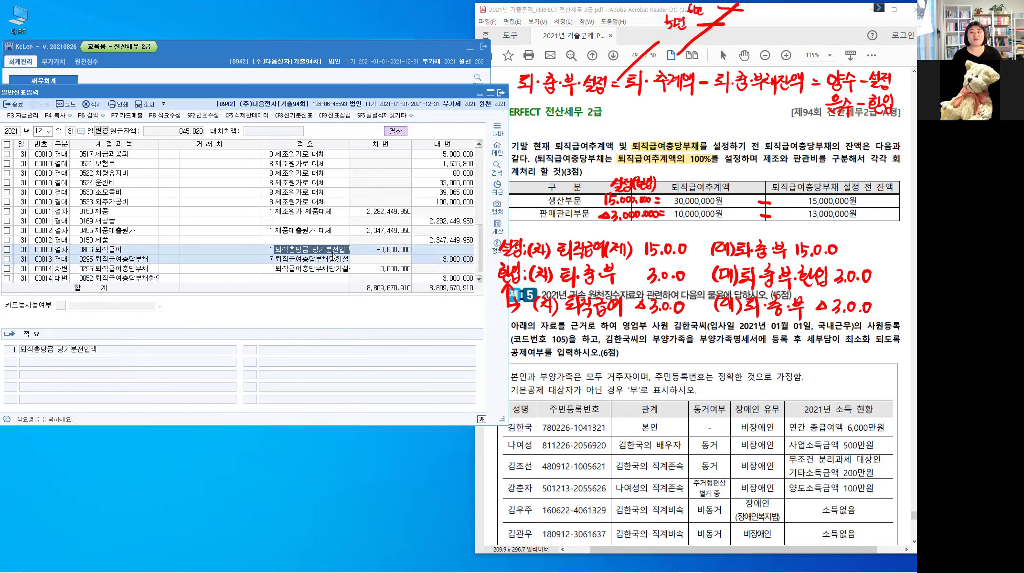
{"action": "left_click", "coordinate": [149, 279]}
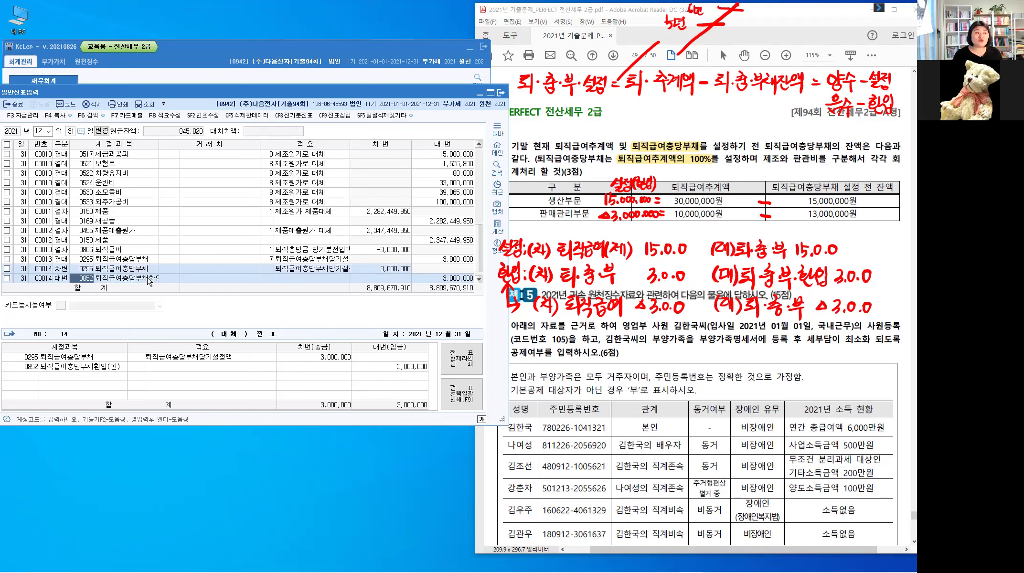
{"action": "left_click", "coordinate": [139, 260]}
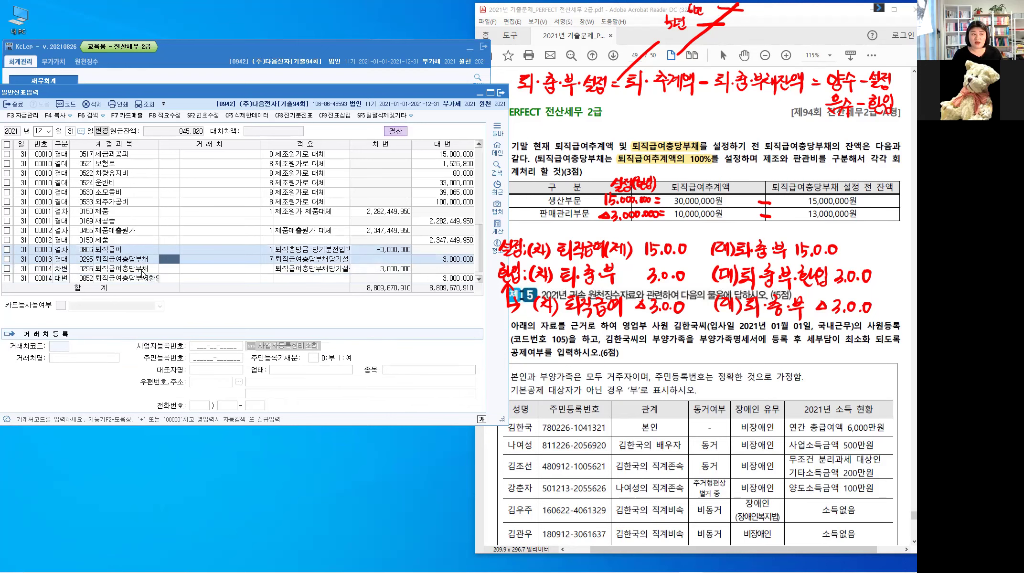
{"action": "left_click", "coordinate": [7, 270]}
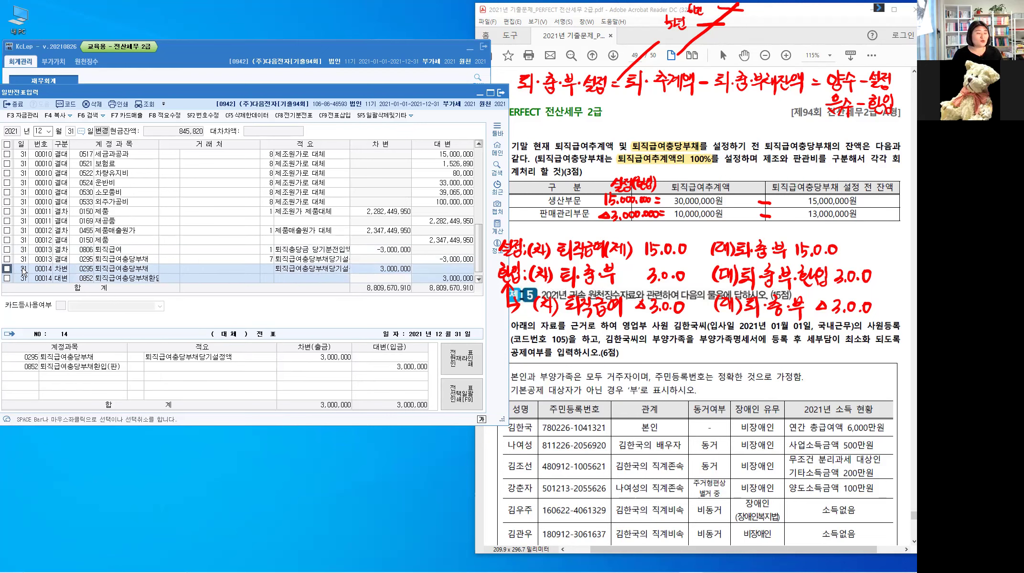
{"action": "left_click", "coordinate": [95, 104]}
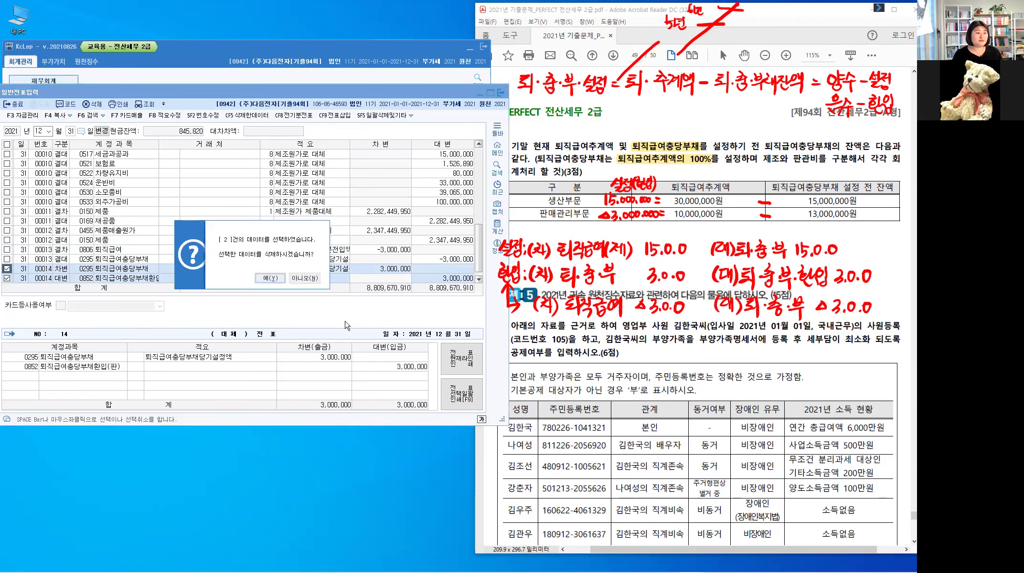
{"action": "left_click", "coordinate": [274, 281]}
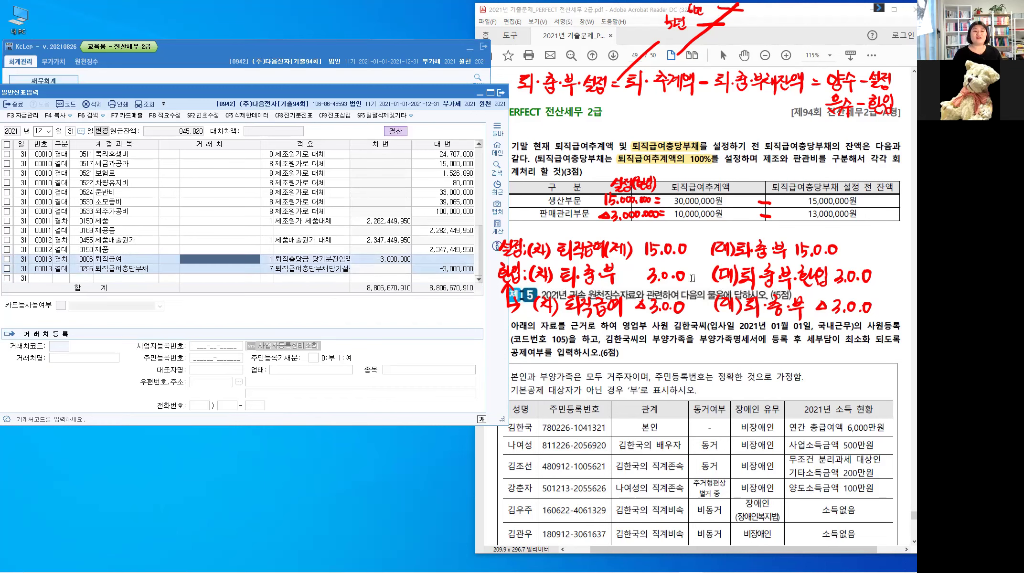
- Clear the handwritten notes over question [5] in the PDF and exit 일반전표입력 to the accounting main menu
{"action": "left_click", "coordinate": [736, 272]}
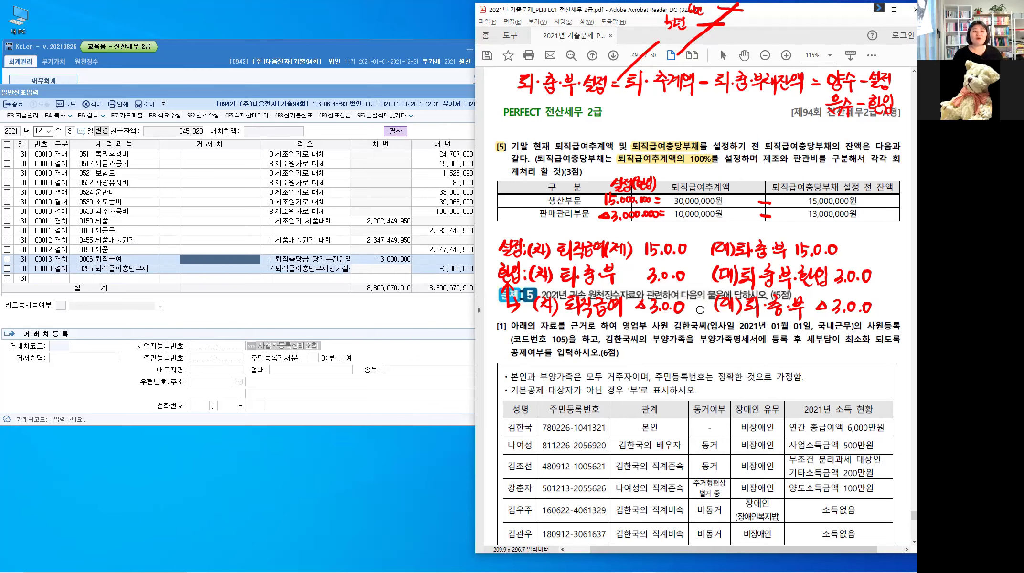
{"action": "key", "text": "Escape"}
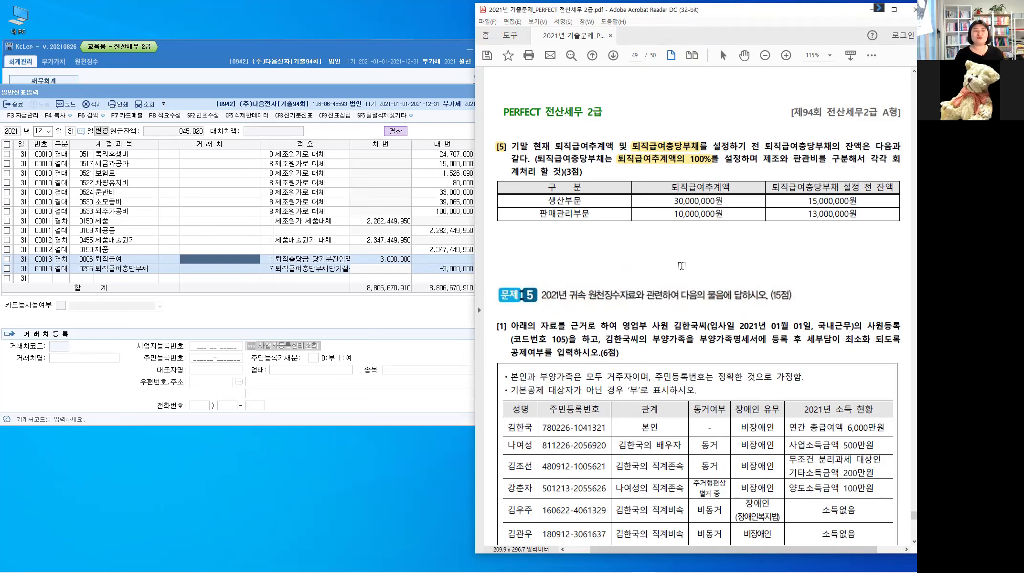
{"action": "left_click", "coordinate": [416, 92]}
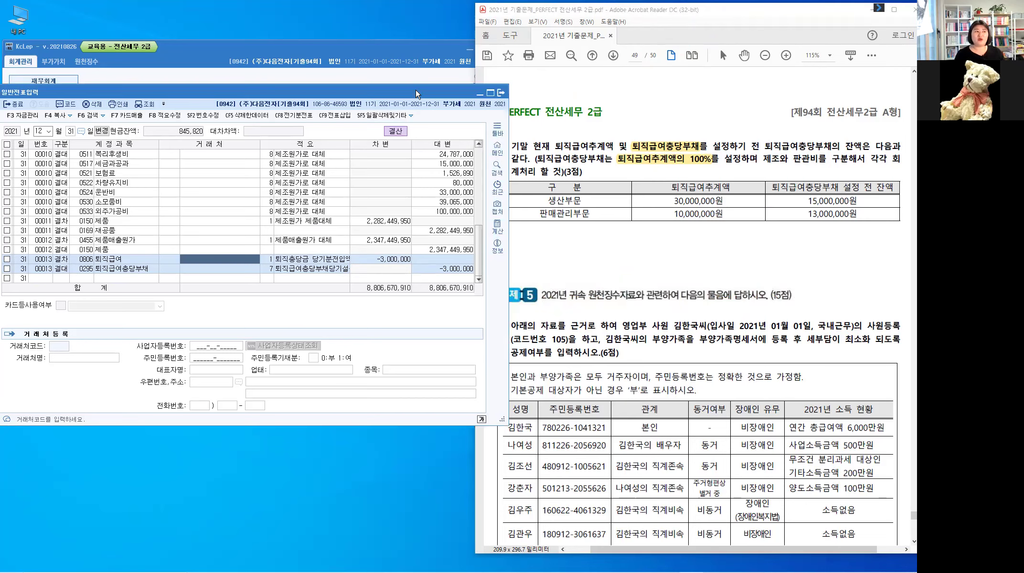
{"action": "left_click", "coordinate": [19, 106]}
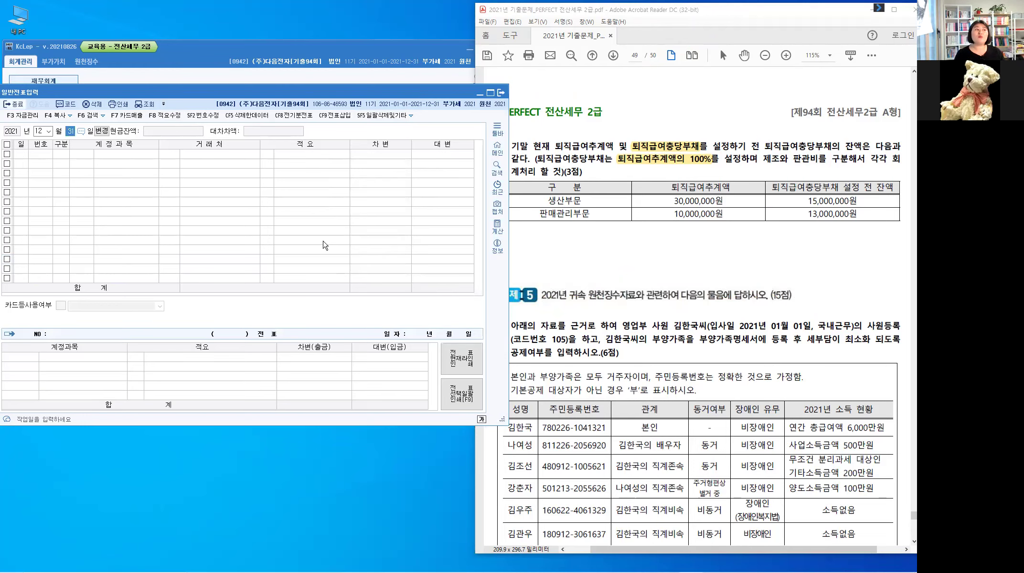
{"action": "key", "text": "Escape"}
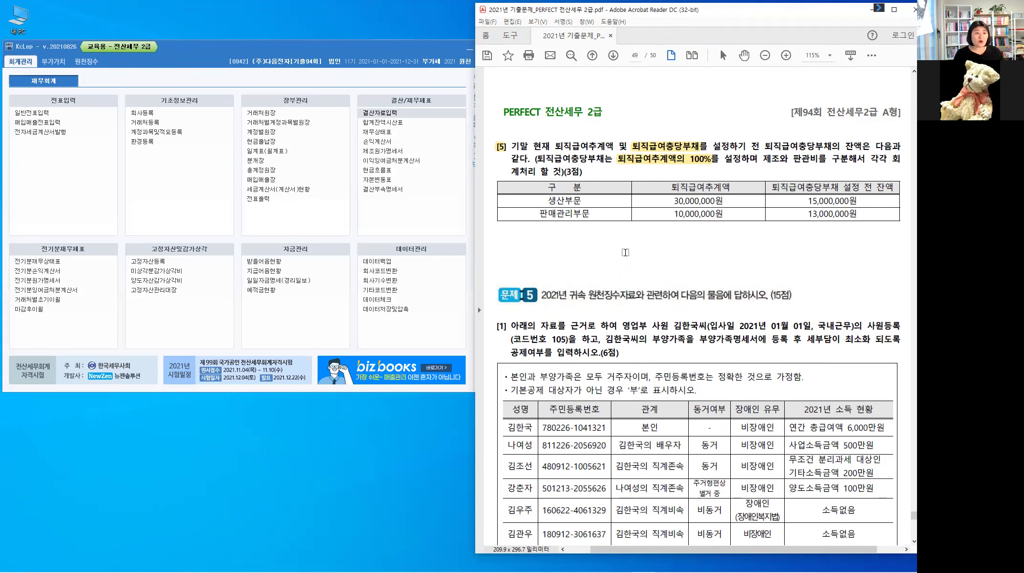